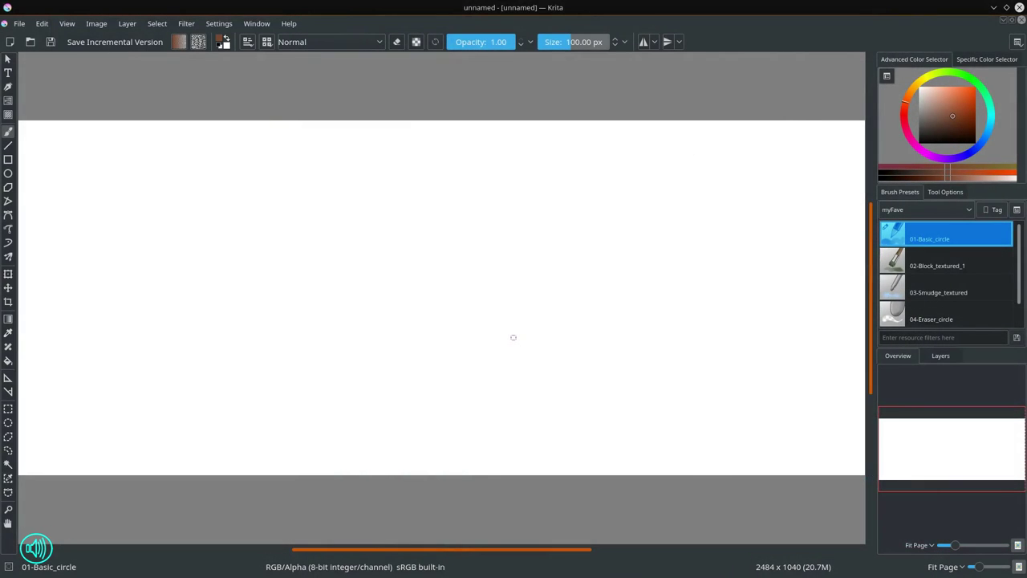
- Zoom in and paint the first darker grey strokes at the canvas centre, brush about 43 px
{"action": "mouse_move", "coordinate": [478, 337]}
{"action": "left_mouse_down"}
{"action": "mouse_move", "coordinate": [512, 260]}
{"action": "mouse_move", "coordinate": [509, 233]}
{"action": "left_mouse_up"}
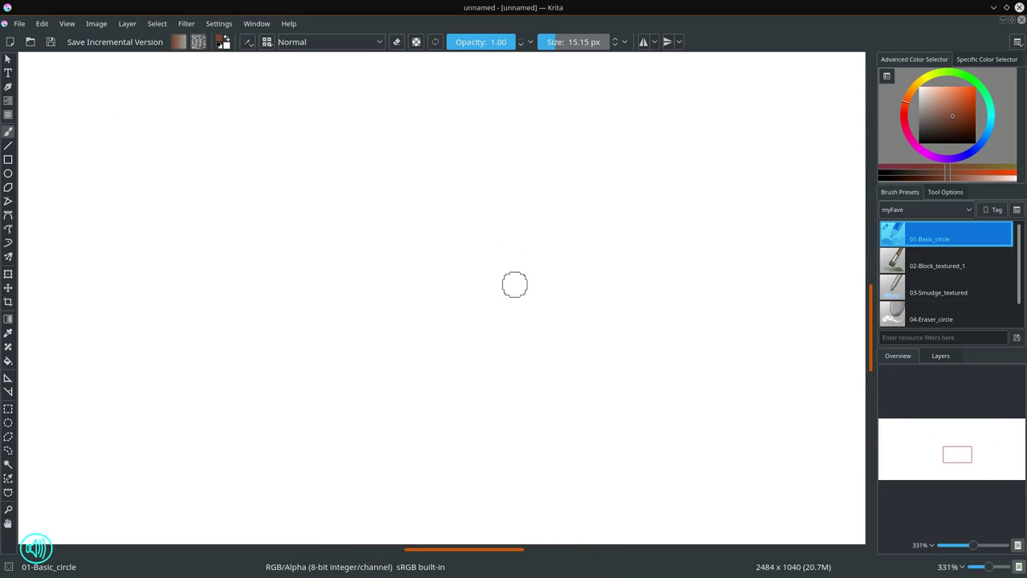
{"action": "left_click", "coordinate": [939, 134]}
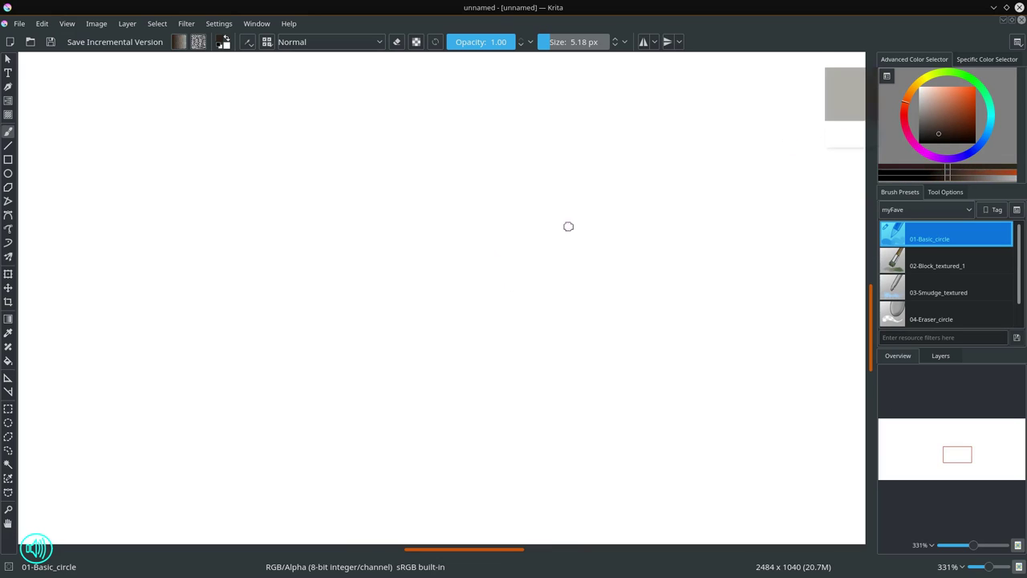
{"action": "left_click_drag", "start_coordinate": [470, 223], "coordinate": [438, 277]}
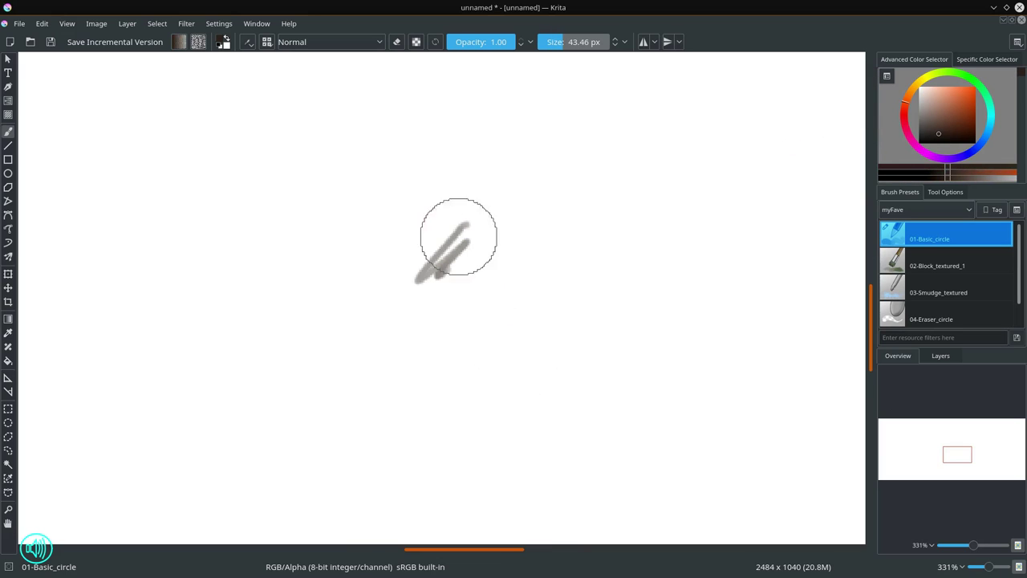
{"action": "left_click_drag", "start_coordinate": [381, 168], "coordinate": [445, 326]}
{"action": "left_click_drag", "start_coordinate": [440, 201], "coordinate": [457, 271]}
{"action": "key", "text": "bracketleft"}
{"action": "key", "text": "bracketleft"}
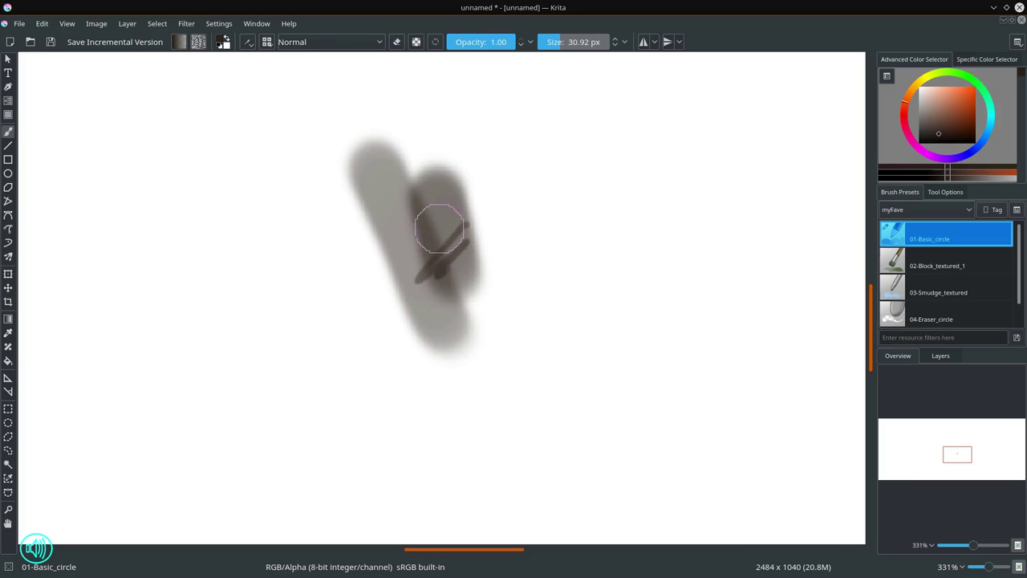
{"action": "mouse_move", "coordinate": [348, 256]}
{"action": "left_mouse_down"}
{"action": "mouse_move", "coordinate": [478, 269]}
{"action": "mouse_move", "coordinate": [390, 229]}
{"action": "mouse_move", "coordinate": [413, 218]}
{"action": "mouse_move", "coordinate": [430, 225]}
{"action": "left_mouse_up"}
- With a 20 px brush, add dark grey dabs and arm strokes reaching up-left and up-right
{"action": "left_click_drag", "start_coordinate": [374, 188], "coordinate": [415, 161]}
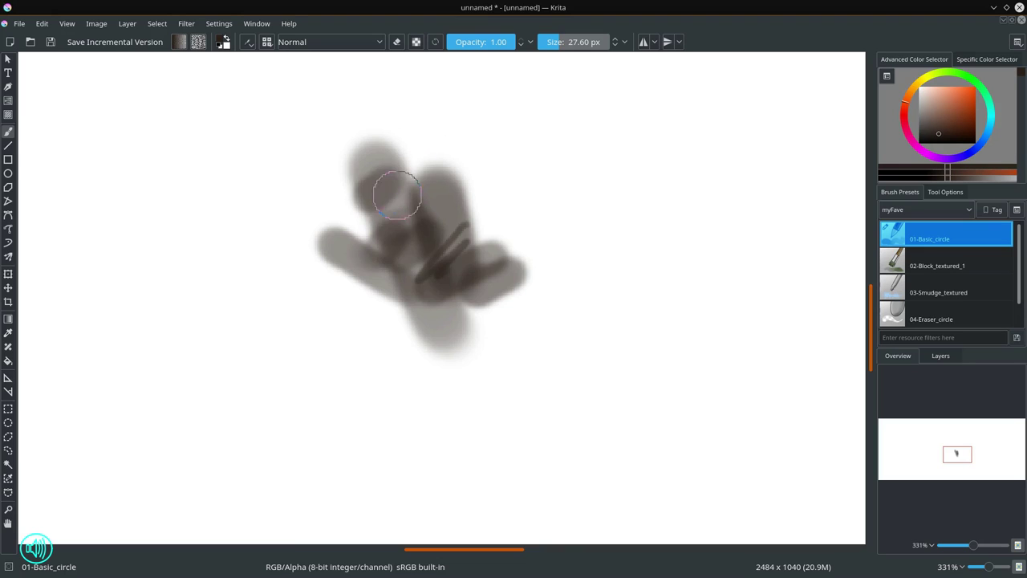
{"action": "key", "text": "bracketleft"}
{"action": "mouse_move", "coordinate": [348, 172]}
{"action": "left_mouse_down"}
{"action": "mouse_move", "coordinate": [344, 161]}
{"action": "mouse_move", "coordinate": [362, 156]}
{"action": "mouse_move", "coordinate": [268, 127]}
{"action": "left_mouse_up"}
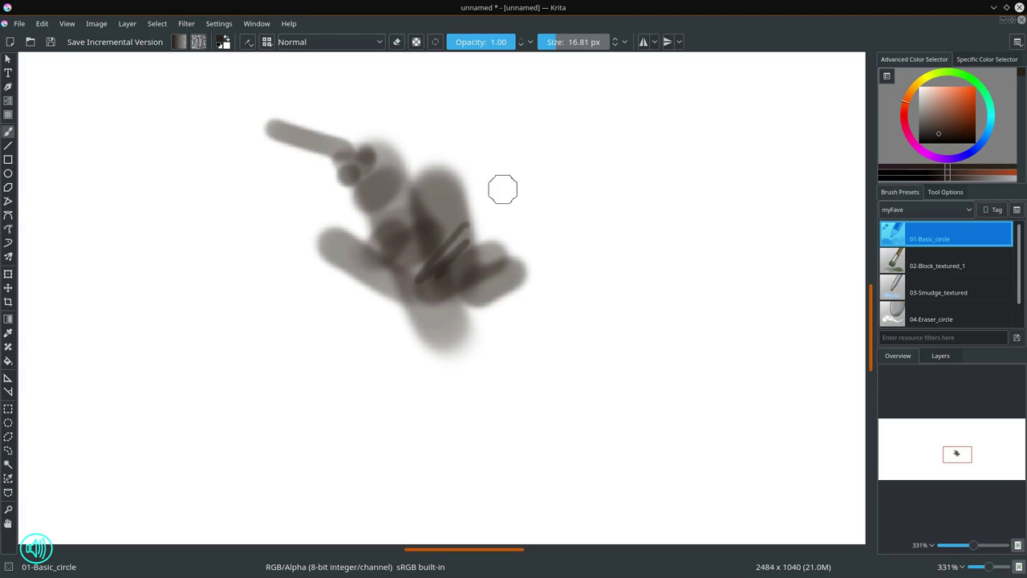
{"action": "left_click", "coordinate": [490, 180]}
{"action": "left_click", "coordinate": [487, 202]}
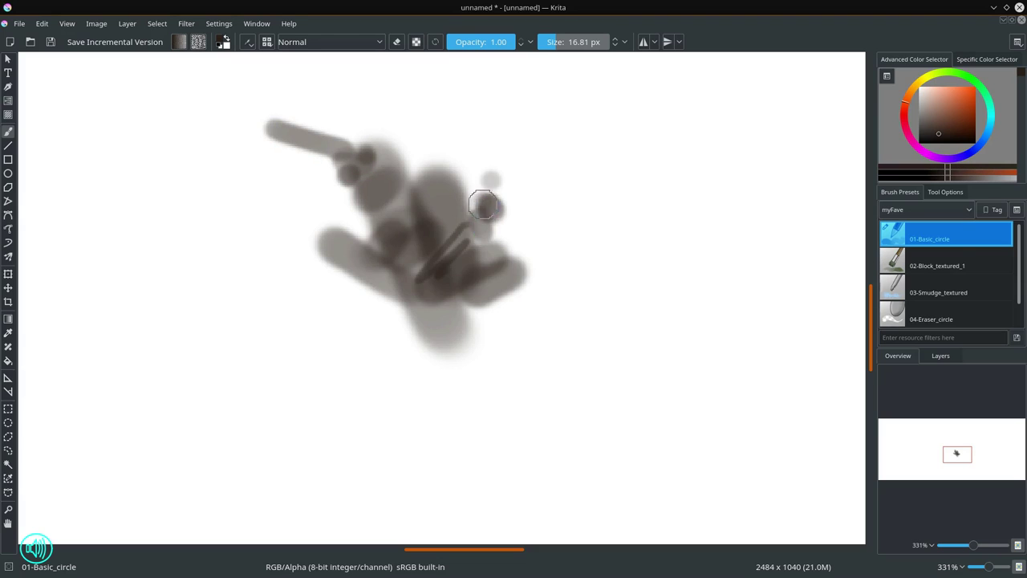
{"action": "left_click_drag", "start_coordinate": [478, 196], "coordinate": [508, 130]}
{"action": "mouse_move", "coordinate": [472, 200]}
{"action": "left_mouse_down"}
{"action": "mouse_move", "coordinate": [412, 142]}
{"action": "mouse_move", "coordinate": [462, 177]}
{"action": "mouse_move", "coordinate": [488, 241]}
{"action": "mouse_move", "coordinate": [443, 287]}
{"action": "left_mouse_up"}
- With a 45 px brush, paint broad grey strokes below the blob and darken its lower middle
{"action": "key", "text": "bracketright"}
{"action": "key", "text": "bracketright"}
{"action": "key", "text": "bracketleft"}
{"action": "key", "text": "bracketleft"}
{"action": "key", "text": "bracketleft"}
{"action": "key", "text": "bracketright"}
{"action": "key", "text": "bracketright"}
{"action": "key", "text": "bracketright"}
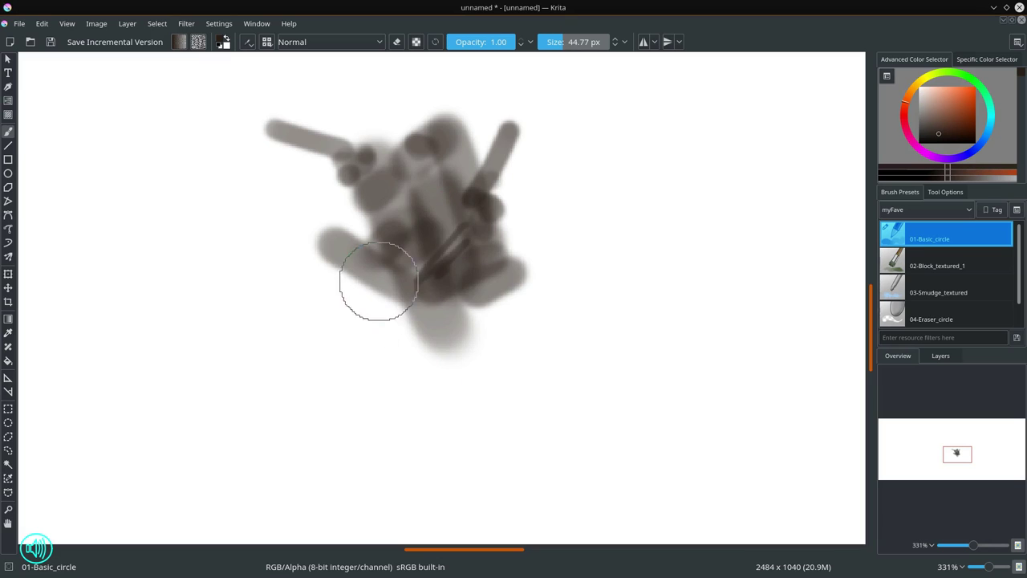
{"action": "left_click_drag", "start_coordinate": [378, 278], "coordinate": [326, 415]}
{"action": "left_click_drag", "start_coordinate": [454, 306], "coordinate": [339, 474]}
{"action": "left_click_drag", "start_coordinate": [507, 315], "coordinate": [413, 445]}
{"action": "left_click_drag", "start_coordinate": [549, 353], "coordinate": [378, 474]}
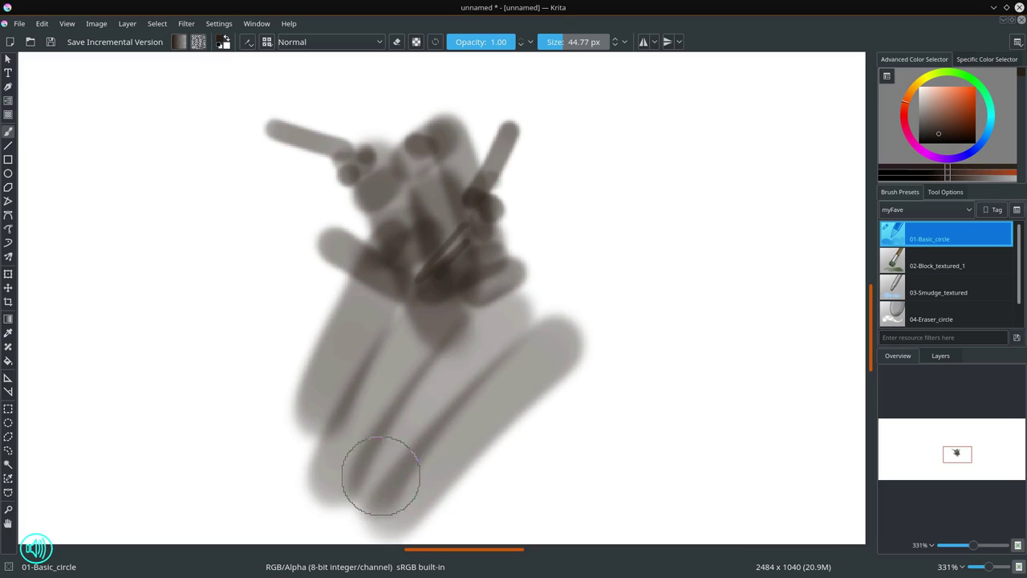
{"action": "left_click_drag", "start_coordinate": [449, 313], "coordinate": [452, 369]}
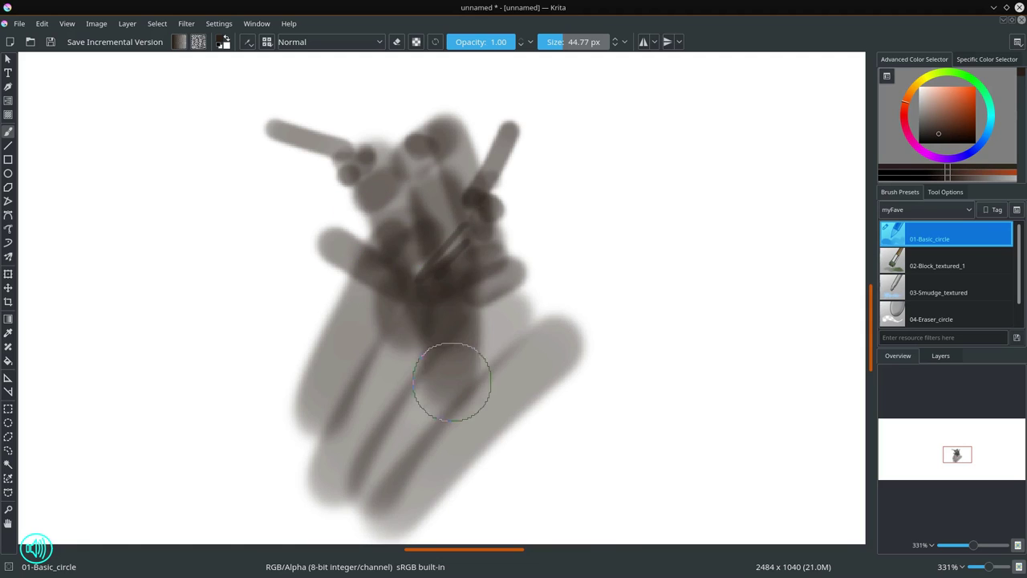
{"action": "left_click_drag", "start_coordinate": [378, 294], "coordinate": [379, 333]}
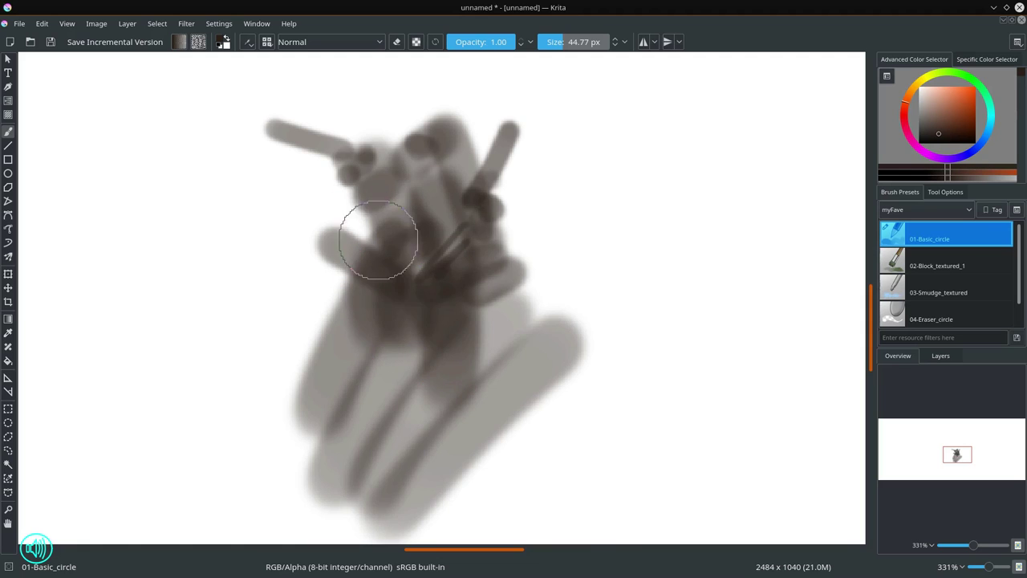
- With a 30 px brush, add upper dark dabs and long dark horizontal bands across the lower blob
{"action": "key", "text": "bracketleft"}
{"action": "key", "text": "bracketleft"}
{"action": "key", "text": "bracketleft"}
{"action": "key", "text": "bracketleft"}
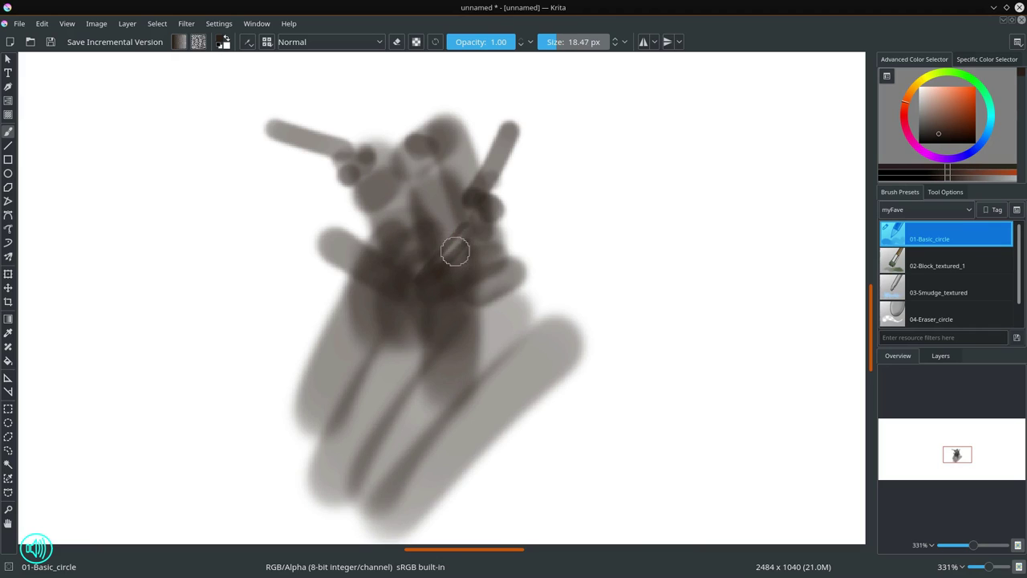
{"action": "mouse_move", "coordinate": [415, 213]}
{"action": "left_mouse_down"}
{"action": "mouse_move", "coordinate": [434, 180]}
{"action": "mouse_move", "coordinate": [482, 188]}
{"action": "left_mouse_up"}
{"action": "left_click_drag", "start_coordinate": [401, 160], "coordinate": [361, 176]}
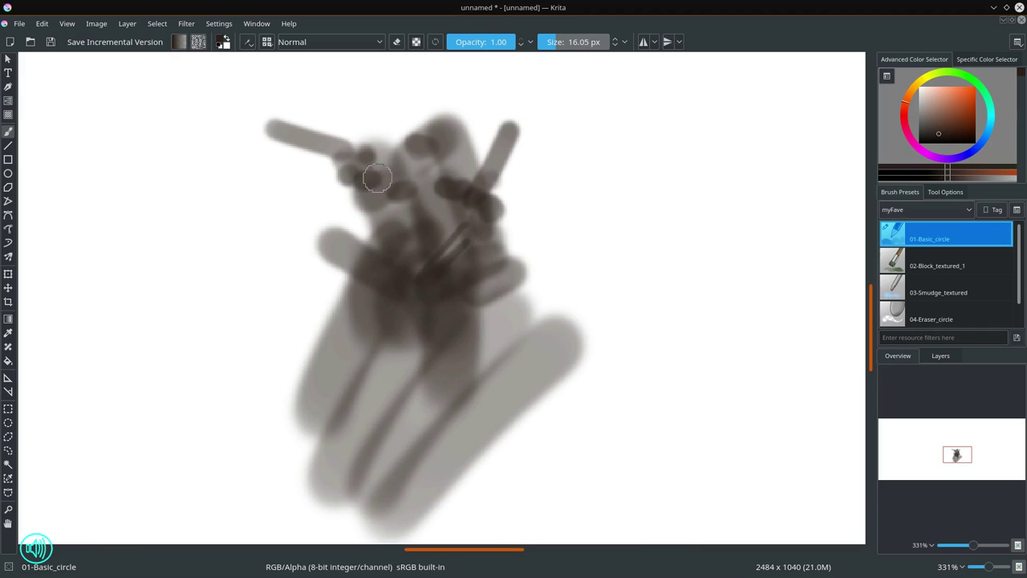
{"action": "left_click_drag", "start_coordinate": [387, 333], "coordinate": [557, 308]}
{"action": "left_click_drag", "start_coordinate": [353, 403], "coordinate": [572, 374]}
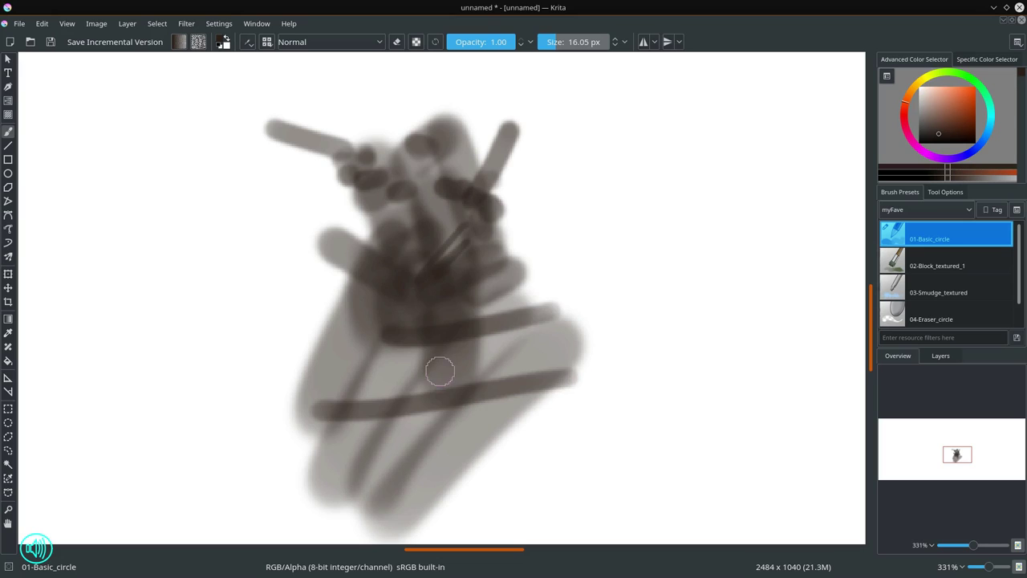
{"action": "left_click_drag", "start_coordinate": [267, 393], "coordinate": [552, 366]}
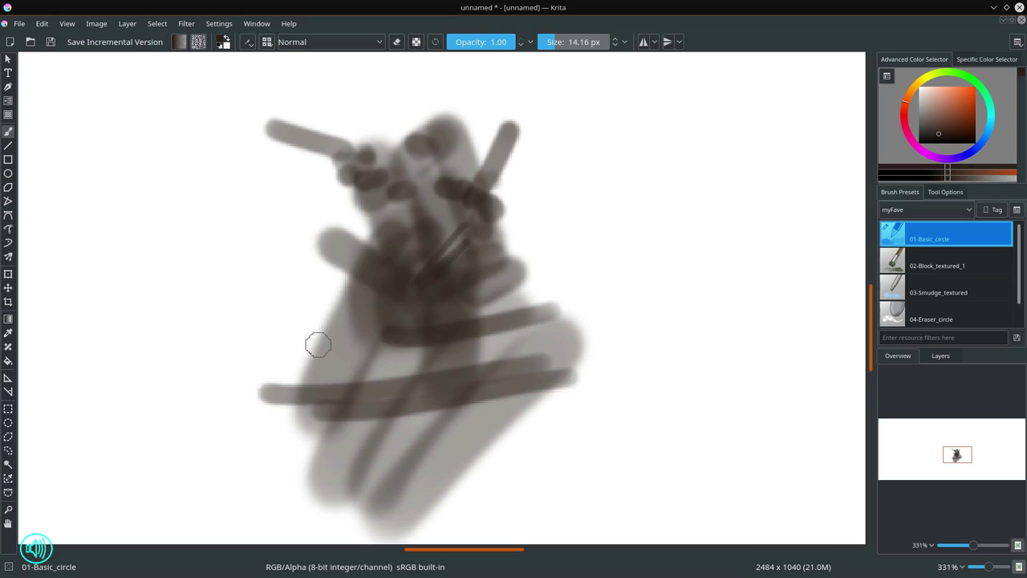
{"action": "left_click_drag", "start_coordinate": [313, 319], "coordinate": [346, 358]}
- At about 43 px, paint dark bands down the figure's right and left sides
{"action": "left_click_drag", "start_coordinate": [342, 308], "coordinate": [417, 309]}
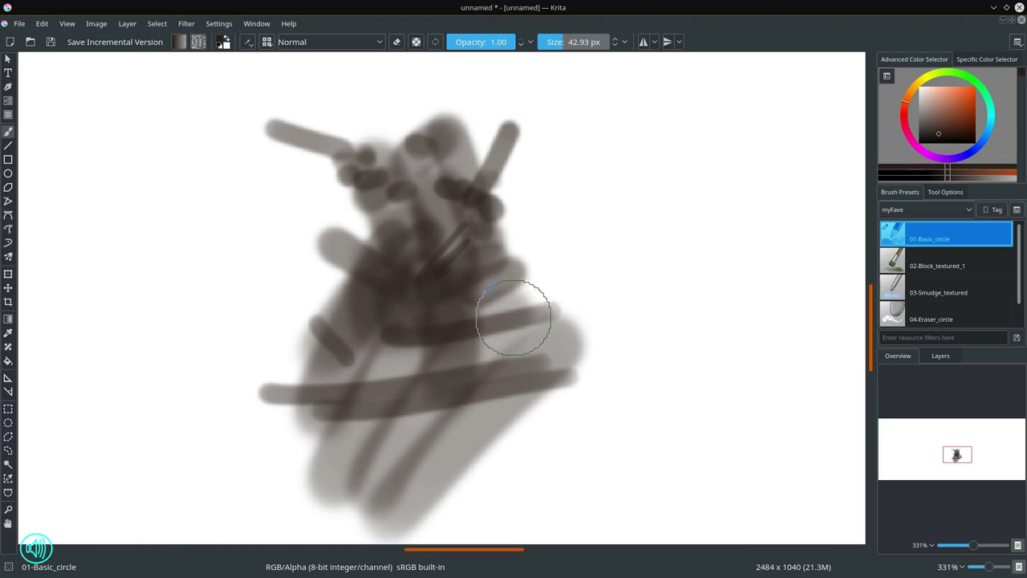
{"action": "left_click_drag", "start_coordinate": [508, 314], "coordinate": [551, 305]}
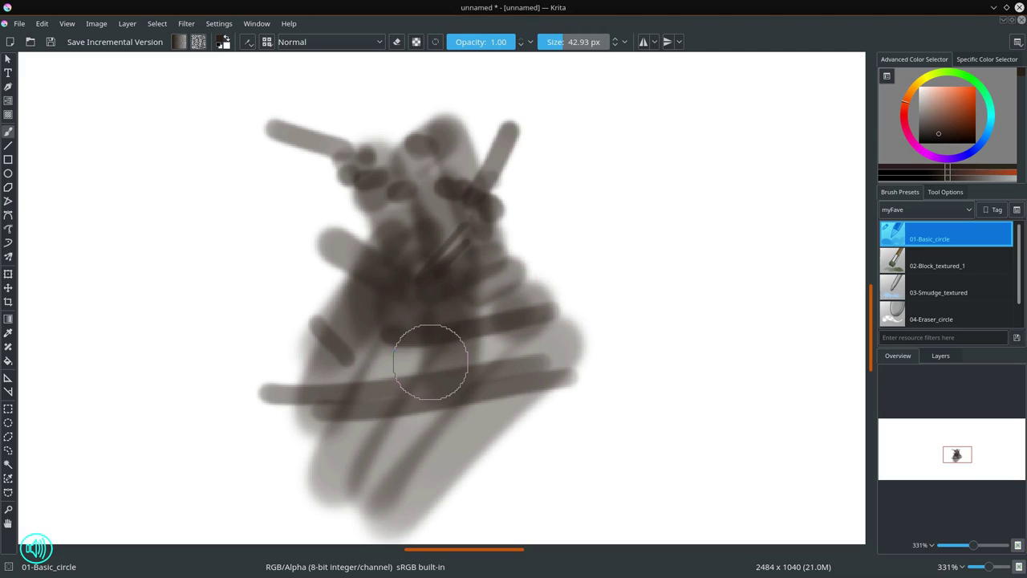
{"action": "mouse_move", "coordinate": [430, 364]}
{"action": "left_mouse_down"}
{"action": "mouse_move", "coordinate": [345, 321]}
{"action": "mouse_move", "coordinate": [557, 355]}
{"action": "mouse_move", "coordinate": [572, 443]}
{"action": "left_mouse_up"}
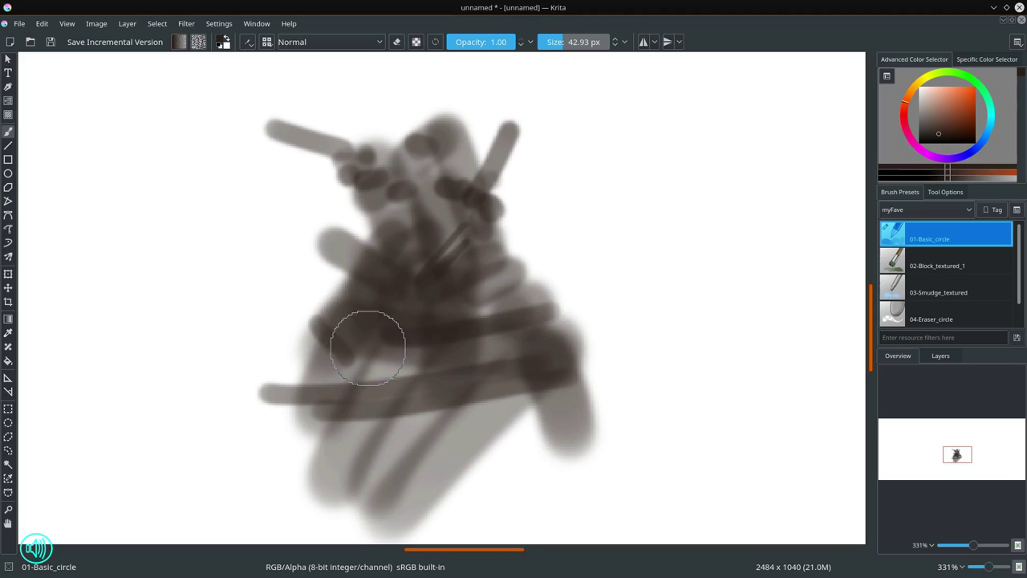
{"action": "left_click_drag", "start_coordinate": [367, 339], "coordinate": [277, 414]}
{"action": "mouse_move", "coordinate": [374, 345]}
{"action": "left_mouse_down"}
{"action": "mouse_move", "coordinate": [305, 312]}
{"action": "mouse_move", "coordinate": [257, 414]}
{"action": "left_mouse_up"}
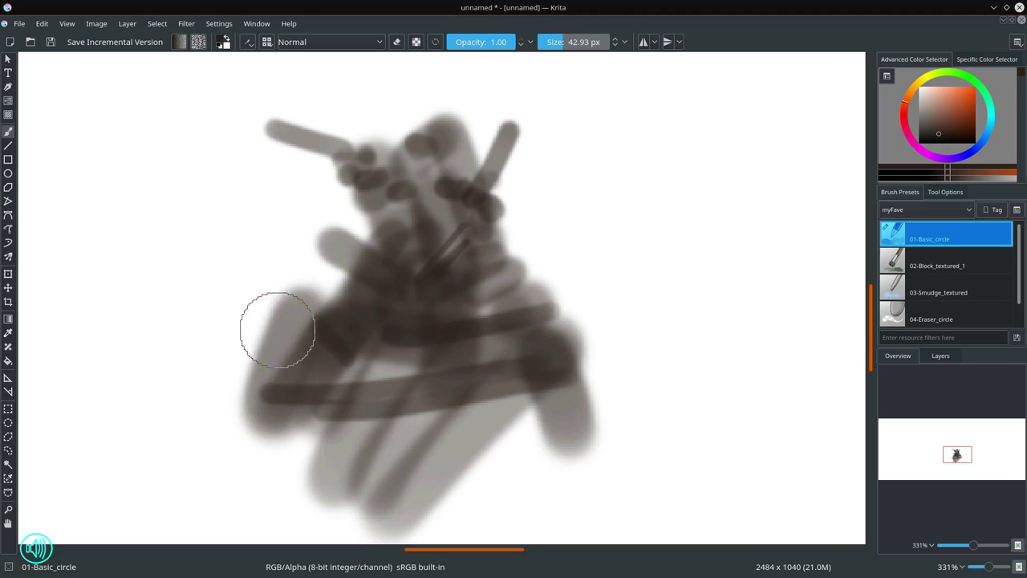
- With a 19 px brush, paint thin grey diagonal limbs reaching out left and right
{"action": "key", "text": "bracketleft"}
{"action": "key", "text": "bracketleft"}
{"action": "key", "text": "bracketleft"}
{"action": "left_click_drag", "start_coordinate": [305, 344], "coordinate": [286, 358]}
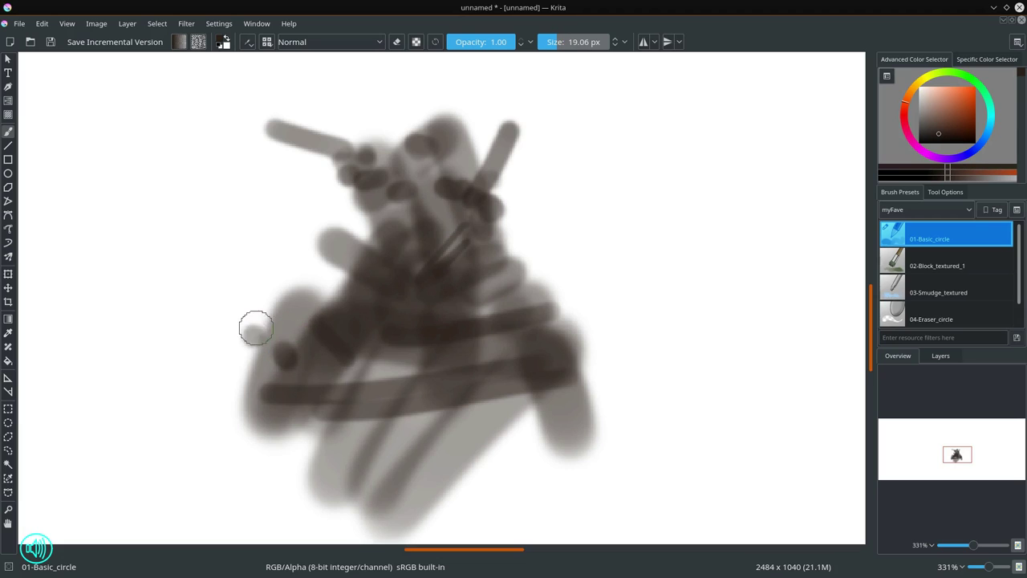
{"action": "left_click_drag", "start_coordinate": [254, 327], "coordinate": [209, 299]}
{"action": "left_click_drag", "start_coordinate": [584, 389], "coordinate": [651, 320]}
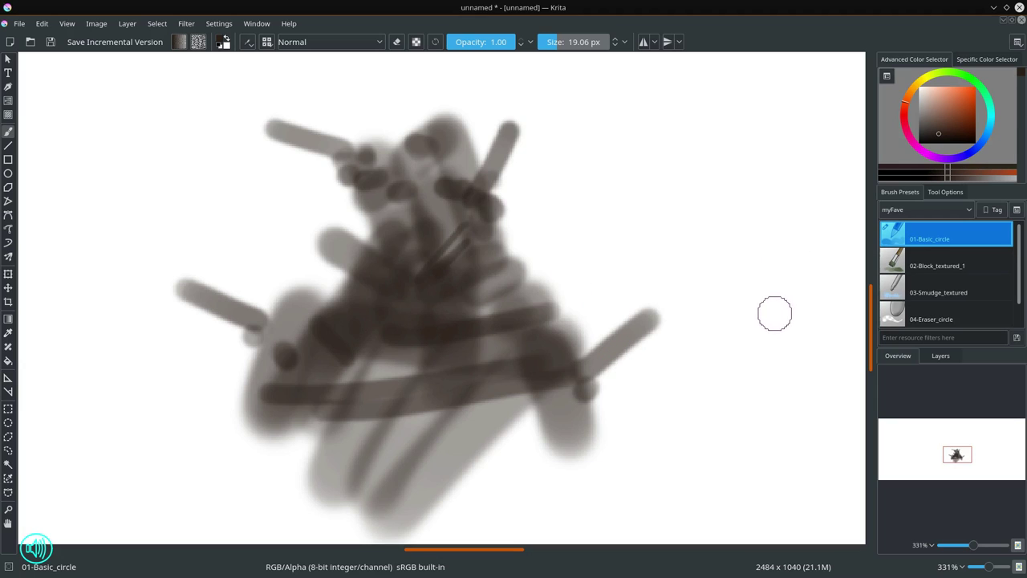
- Switch the painting colour to blue and set the brush blend mode to Multiply
{"action": "left_click", "coordinate": [936, 139]}
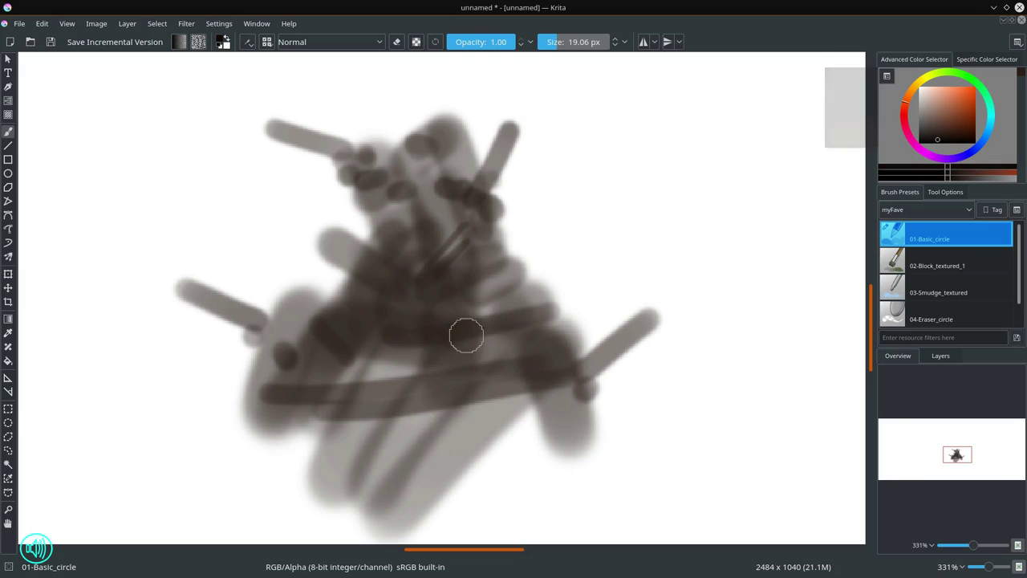
{"action": "left_click", "coordinate": [944, 116]}
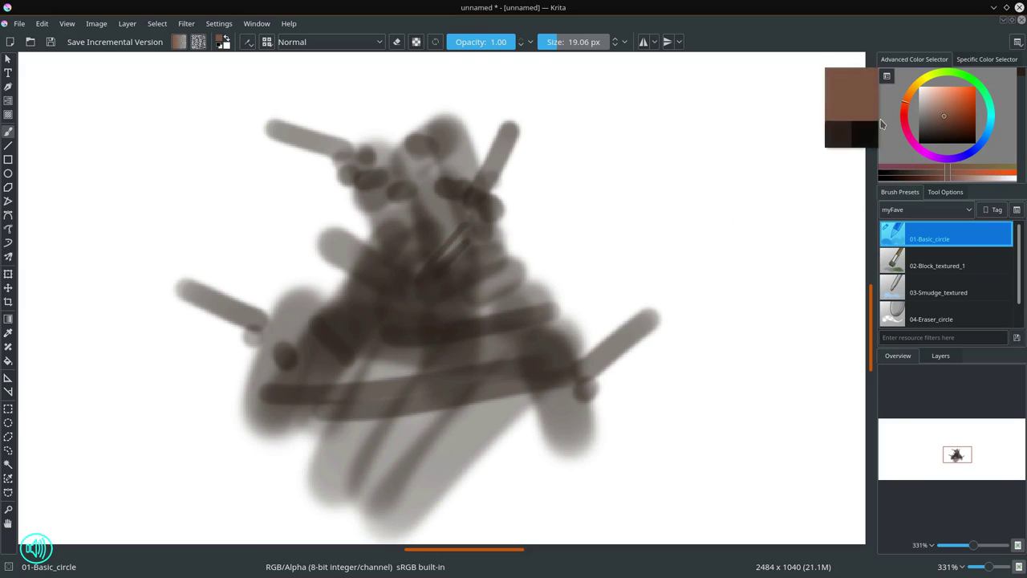
{"action": "left_click", "coordinate": [970, 153]}
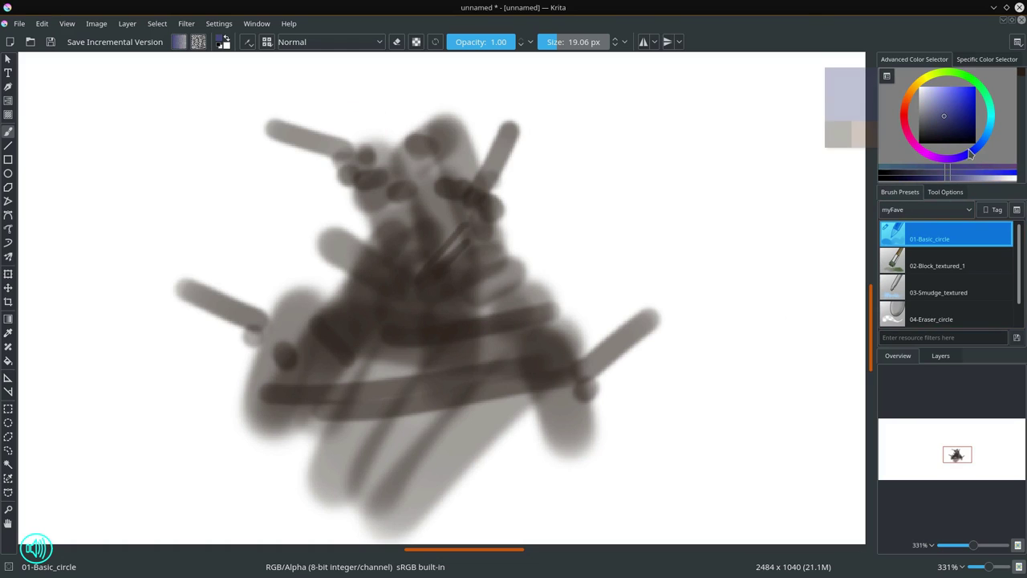
{"action": "left_click", "coordinate": [380, 41]}
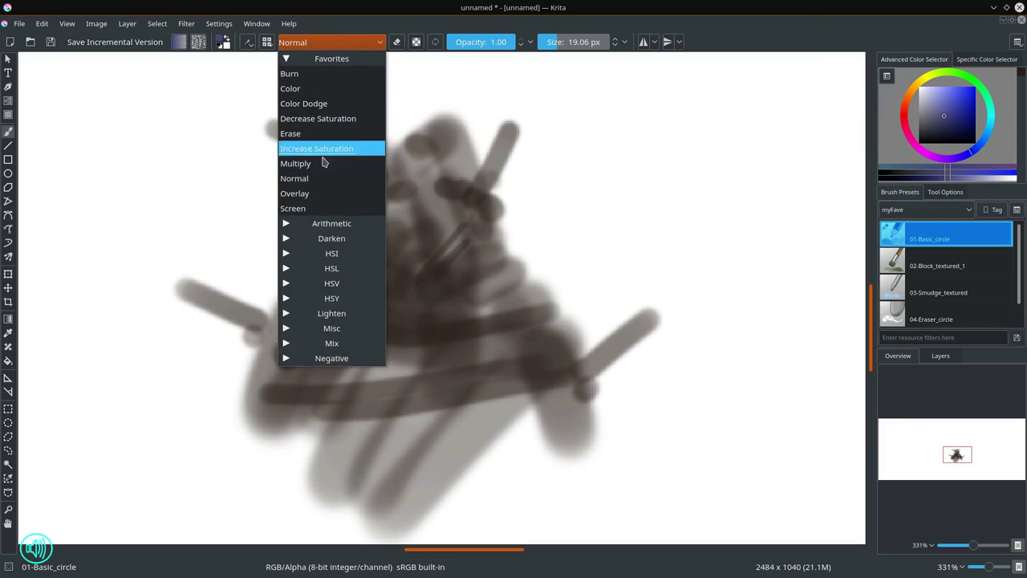
{"action": "left_click", "coordinate": [332, 164]}
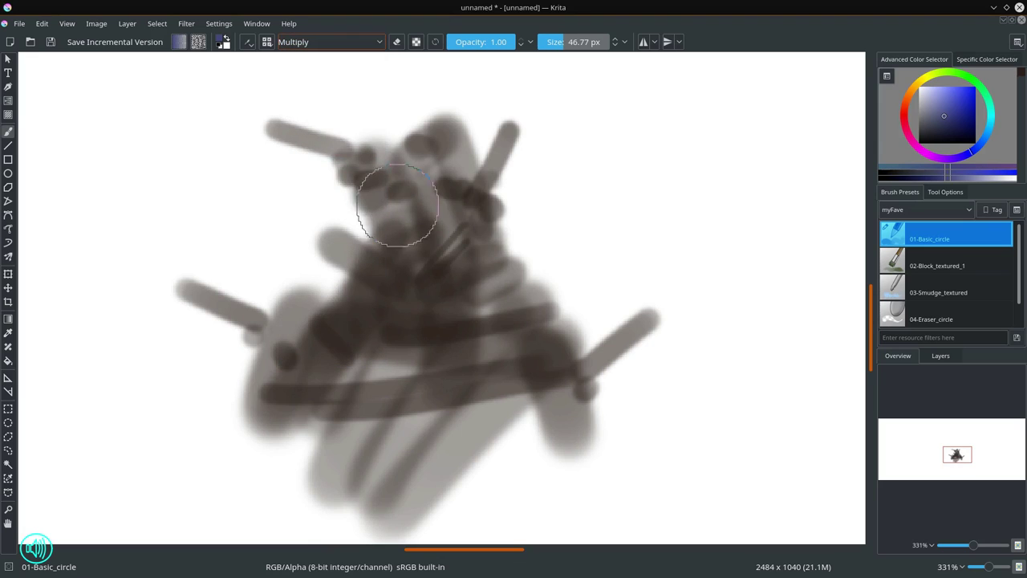
- Glaze bluish Multiply strokes over the top bar and down the figure's lower centre
{"action": "mouse_move", "coordinate": [293, 161]}
{"action": "left_mouse_down"}
{"action": "mouse_move", "coordinate": [325, 148]}
{"action": "mouse_move", "coordinate": [492, 220]}
{"action": "left_mouse_up"}
{"action": "mouse_move", "coordinate": [436, 129]}
{"action": "left_mouse_down"}
{"action": "mouse_move", "coordinate": [447, 285]}
{"action": "mouse_move", "coordinate": [344, 271]}
{"action": "mouse_move", "coordinate": [475, 292]}
{"action": "mouse_move", "coordinate": [286, 444]}
{"action": "left_mouse_up"}
{"action": "left_click_drag", "start_coordinate": [419, 305], "coordinate": [321, 500]}
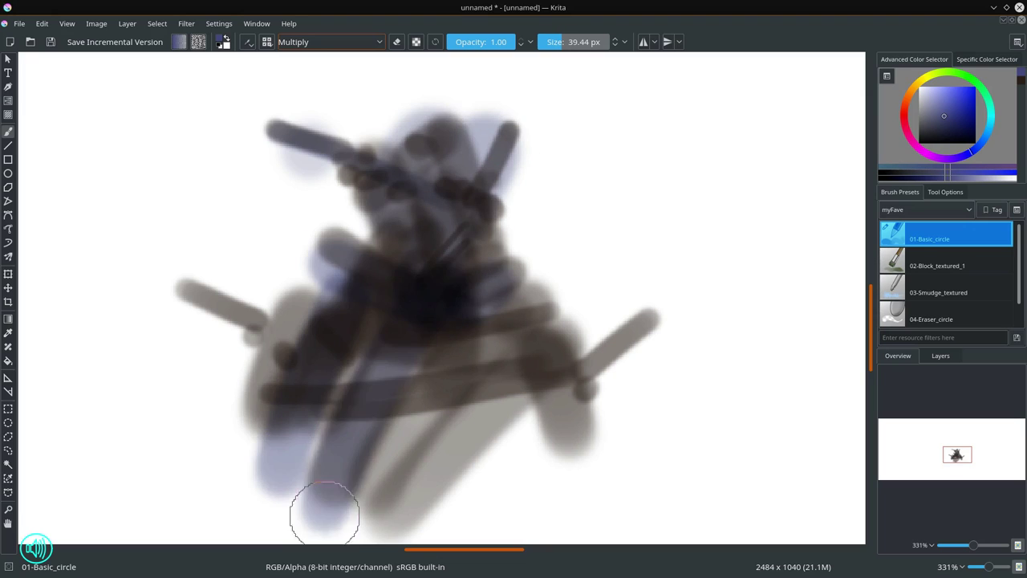
{"action": "left_click_drag", "start_coordinate": [455, 311], "coordinate": [390, 477]}
{"action": "left_click_drag", "start_coordinate": [500, 313], "coordinate": [454, 500]}
{"action": "left_click_drag", "start_coordinate": [550, 315], "coordinate": [522, 514]}
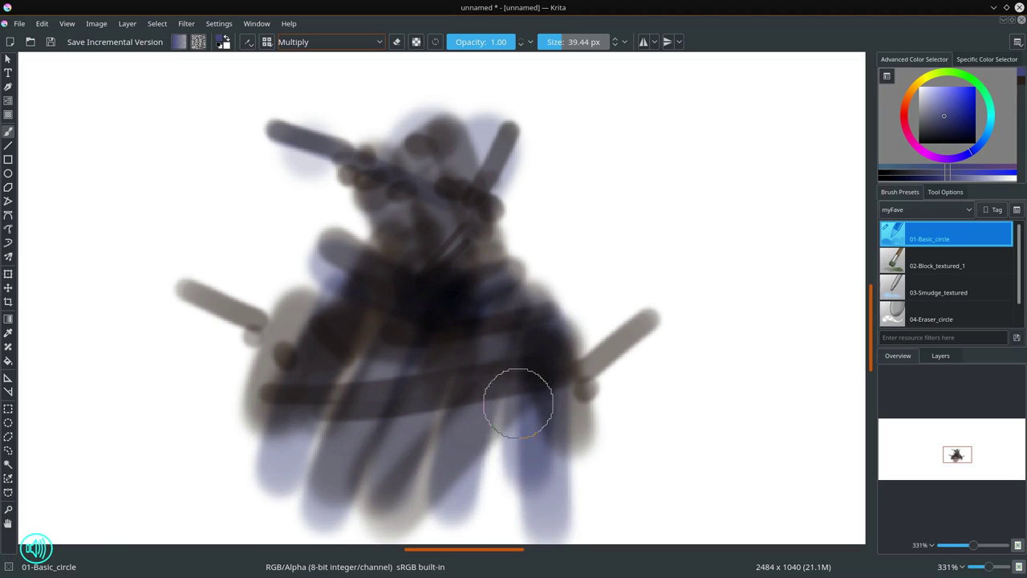
{"action": "left_click_drag", "start_coordinate": [498, 337], "coordinate": [465, 521]}
{"action": "left_click_drag", "start_coordinate": [433, 313], "coordinate": [377, 481]}
{"action": "left_click_drag", "start_coordinate": [361, 313], "coordinate": [305, 505]}
- Darken the figure's lower left, upper middle and lower middle, brush around 31 px
{"action": "left_click_drag", "start_coordinate": [312, 342], "coordinate": [230, 397]}
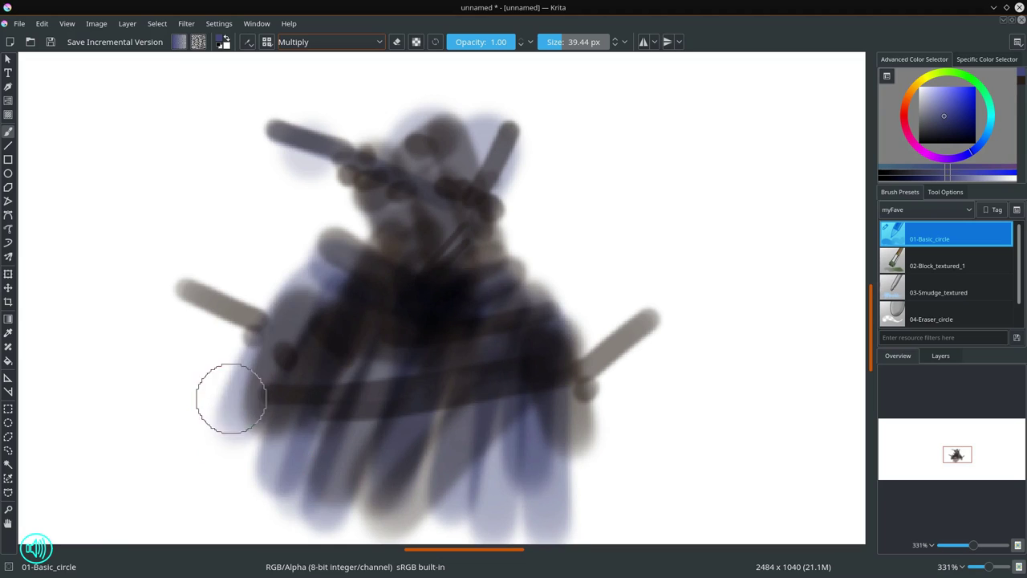
{"action": "left_click_drag", "start_coordinate": [297, 277], "coordinate": [185, 361]}
{"action": "left_click_drag", "start_coordinate": [305, 297], "coordinate": [241, 365]}
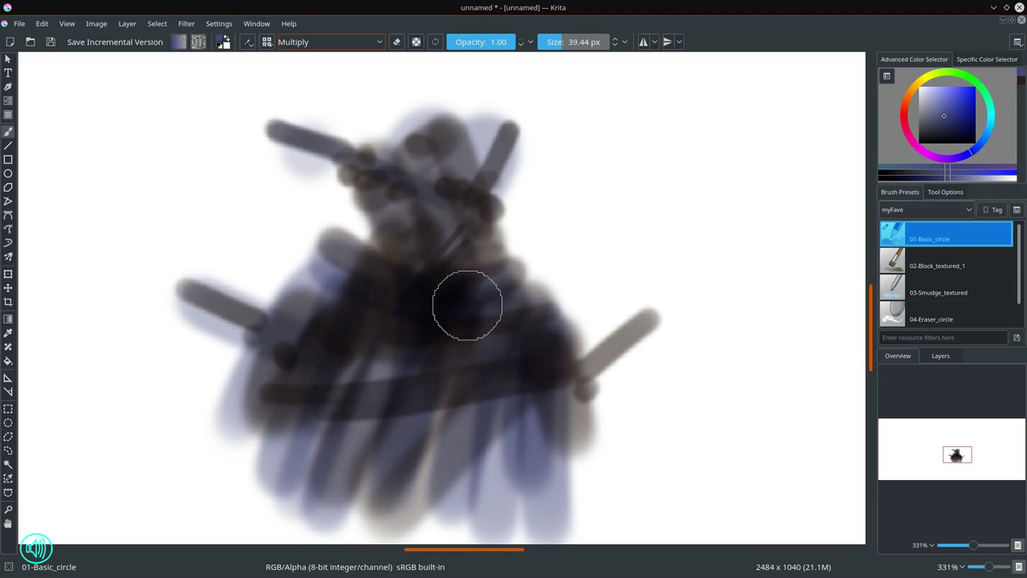
{"action": "mouse_move", "coordinate": [389, 241]}
{"action": "left_mouse_down"}
{"action": "mouse_move", "coordinate": [466, 260]}
{"action": "mouse_move", "coordinate": [509, 231]}
{"action": "mouse_move", "coordinate": [521, 325]}
{"action": "mouse_move", "coordinate": [525, 294]}
{"action": "mouse_move", "coordinate": [546, 305]}
{"action": "left_mouse_up"}
{"action": "key", "text": "bracketleft"}
{"action": "key", "text": "bracketleft"}
{"action": "key", "text": "bracketleft"}
{"action": "key", "text": "bracketleft"}
{"action": "key", "text": "bracketleft"}
{"action": "mouse_move", "coordinate": [459, 371]}
{"action": "left_mouse_down"}
{"action": "mouse_move", "coordinate": [477, 392]}
{"action": "mouse_move", "coordinate": [488, 468]}
{"action": "mouse_move", "coordinate": [511, 425]}
{"action": "mouse_move", "coordinate": [469, 460]}
{"action": "mouse_move", "coordinate": [395, 344]}
{"action": "mouse_move", "coordinate": [395, 528]}
{"action": "left_mouse_up"}
{"action": "key", "text": "bracketright"}
{"action": "key", "text": "bracketright"}
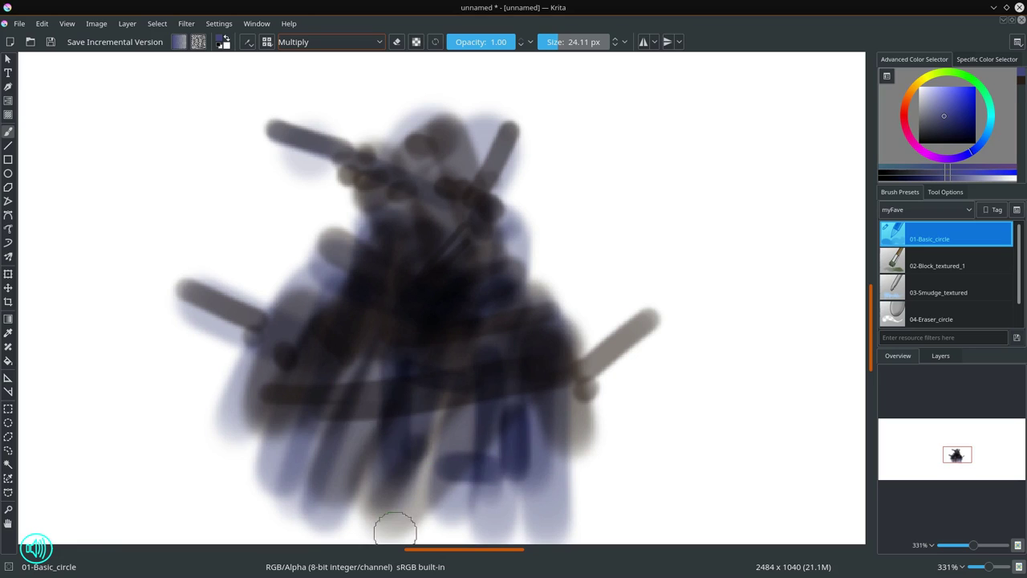
- Smear a dark streak on the figure with an enlarged textured smudge brush
{"action": "left_click", "coordinate": [946, 291]}
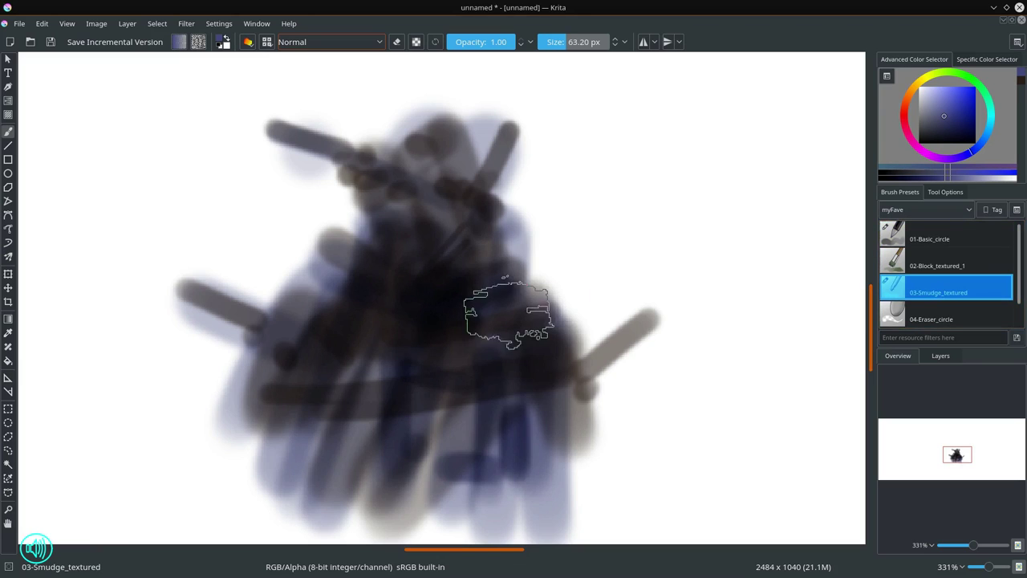
{"action": "key", "text": "bracketright"}
{"action": "key", "text": "bracketright"}
{"action": "key", "text": "bracketright"}
{"action": "key", "text": "bracketright"}
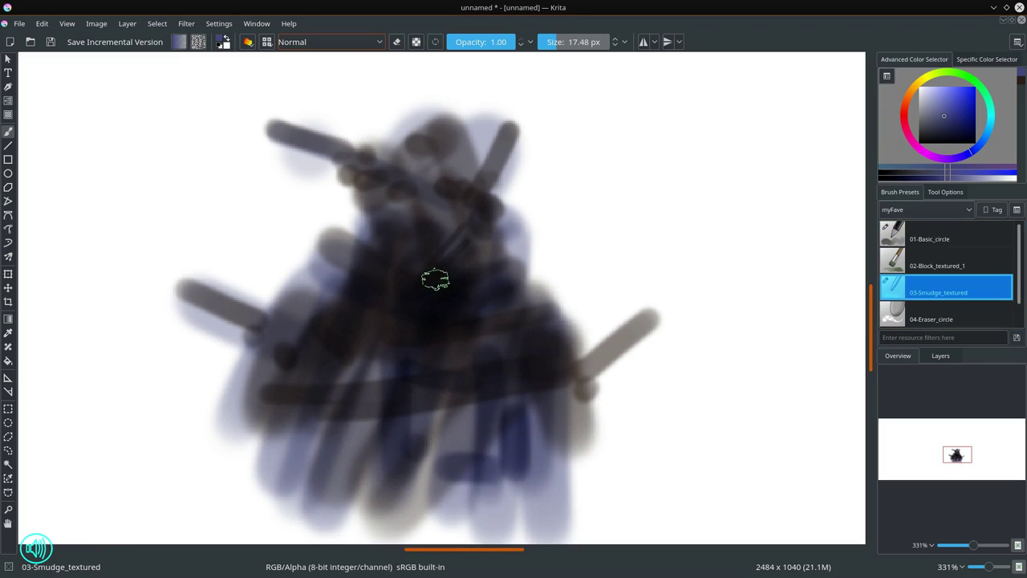
{"action": "left_click_drag", "start_coordinate": [515, 308], "coordinate": [511, 265]}
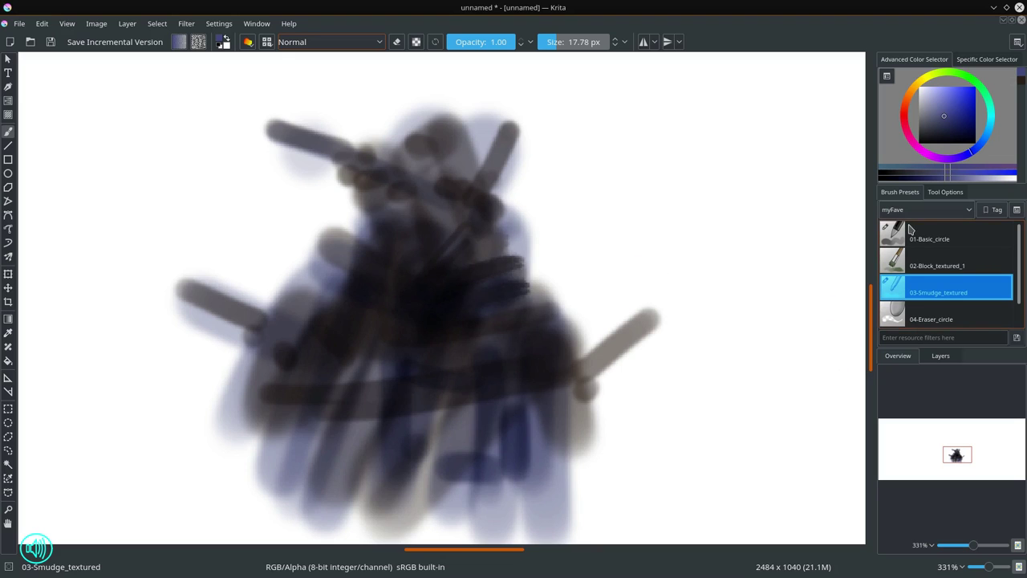
- Set up 02-Block_textured_1 in Color Dodge mode with a brown-orange colour
{"action": "left_click", "coordinate": [946, 265]}
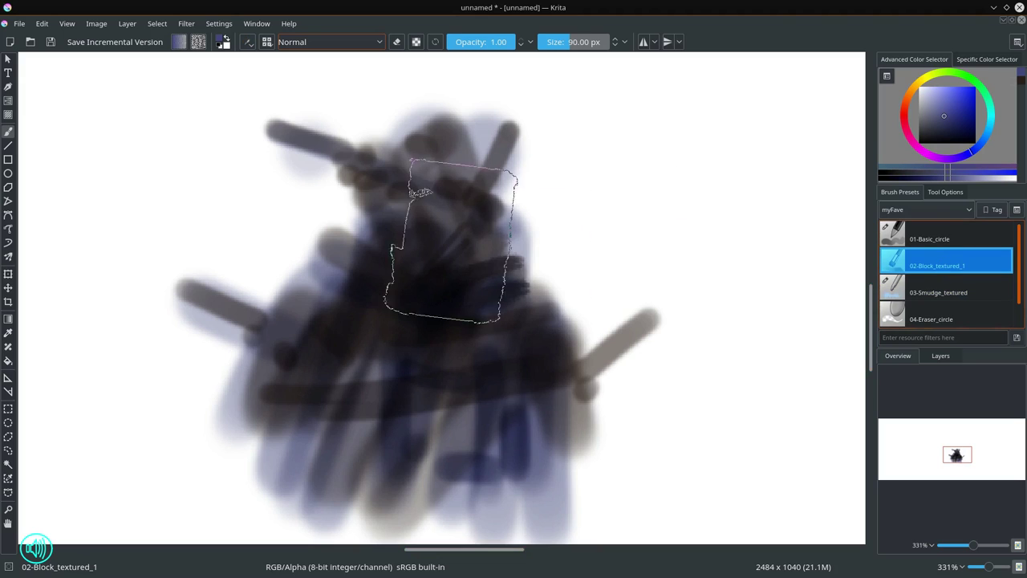
{"action": "left_click_drag", "start_coordinate": [509, 232], "coordinate": [507, 224]}
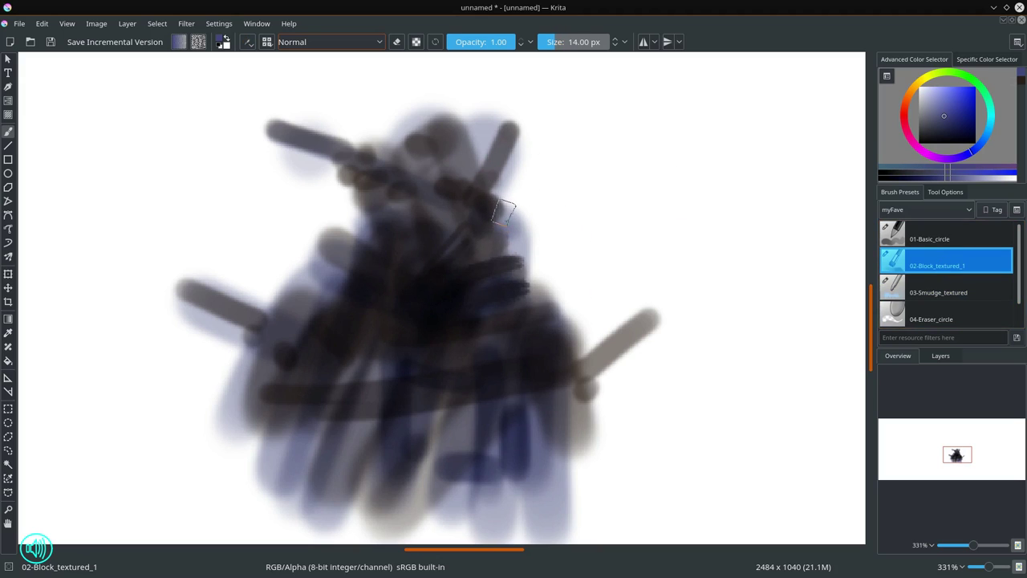
{"action": "left_click", "coordinate": [931, 245]}
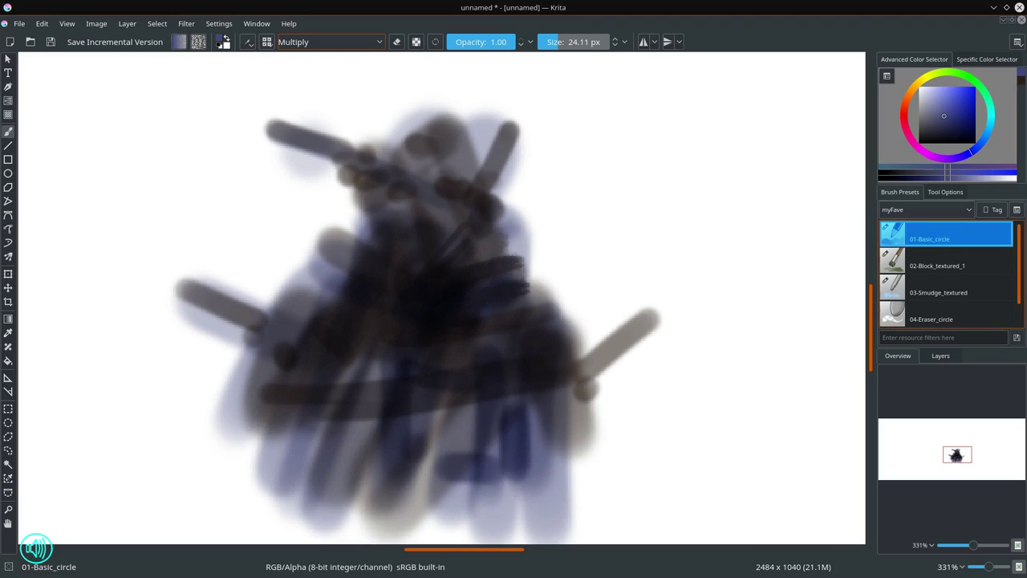
{"action": "left_click", "coordinate": [337, 41]}
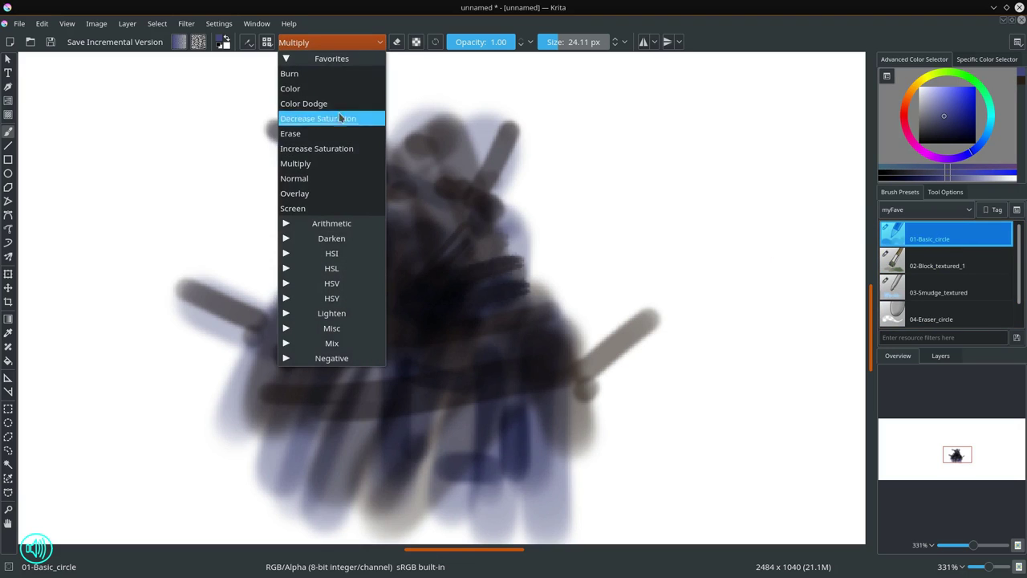
{"action": "left_click", "coordinate": [307, 178]}
{"action": "left_click", "coordinate": [951, 267]}
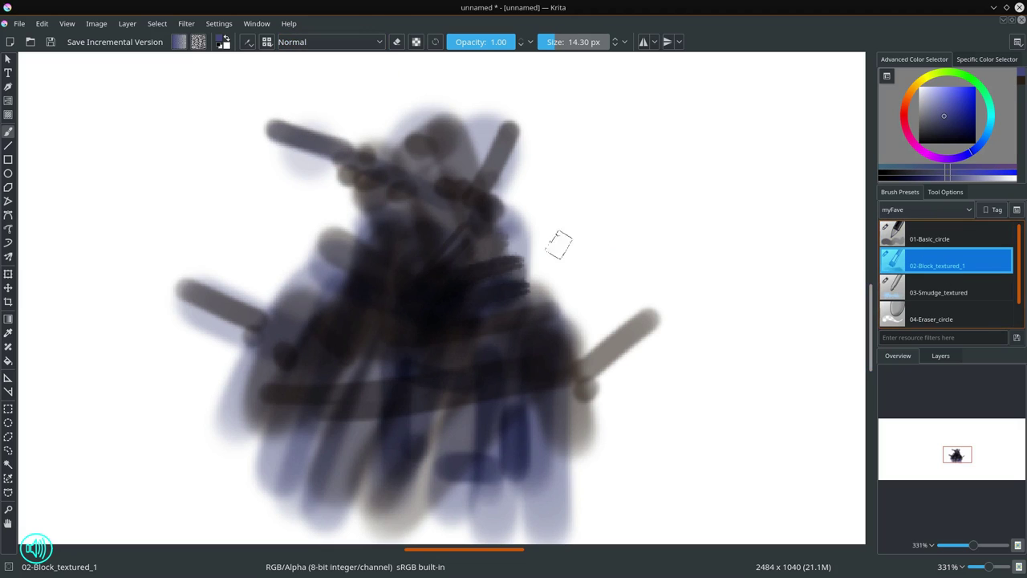
{"action": "left_click", "coordinate": [383, 47]}
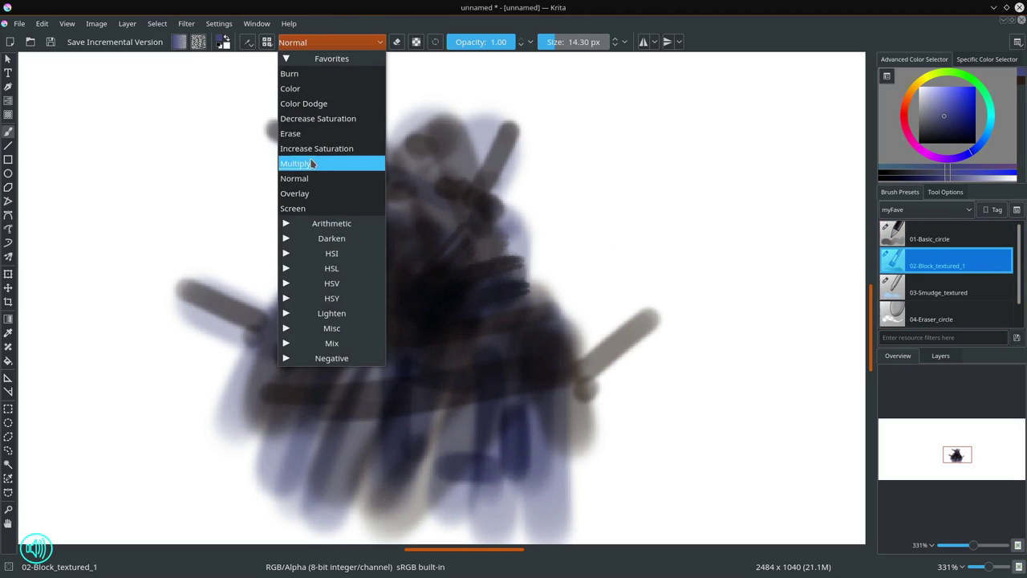
{"action": "left_click", "coordinate": [319, 102]}
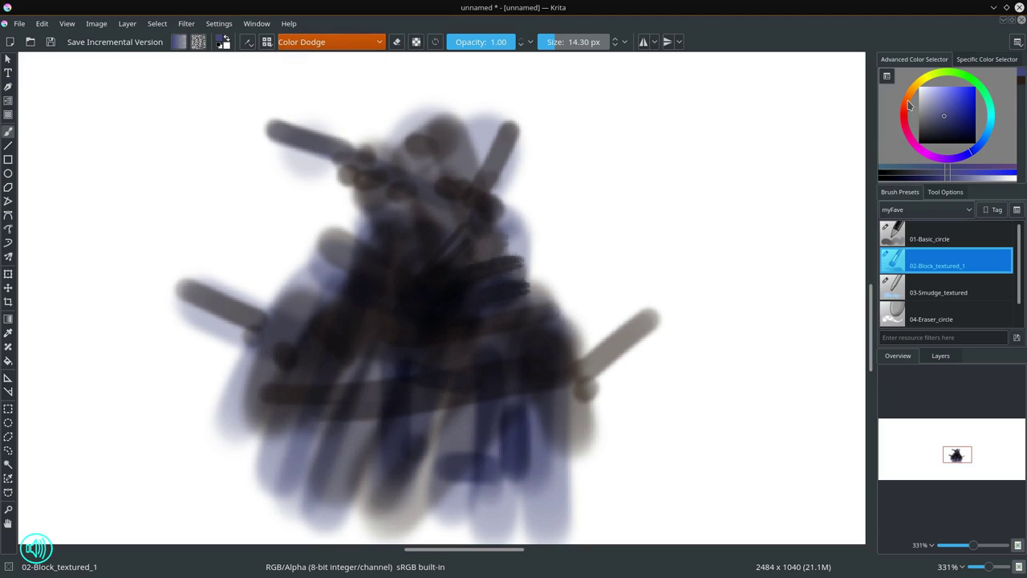
{"action": "left_click_drag", "start_coordinate": [912, 112], "coordinate": [906, 98]}
- Paint red-orange highlights on the mech's head and upper-left and upper-right bars
{"action": "left_click_drag", "start_coordinate": [448, 154], "coordinate": [465, 244]}
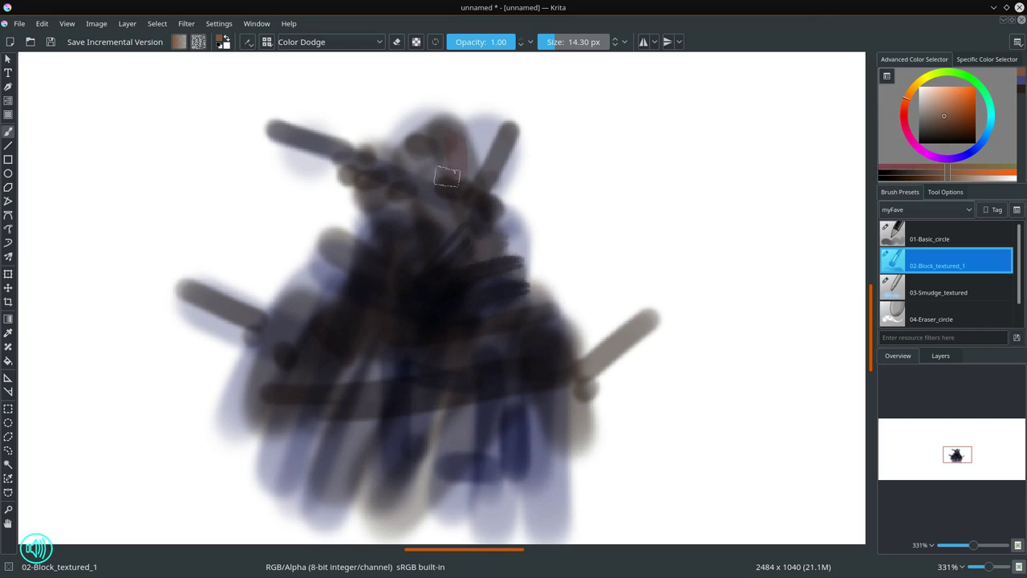
{"action": "left_click_drag", "start_coordinate": [437, 148], "coordinate": [458, 240]}
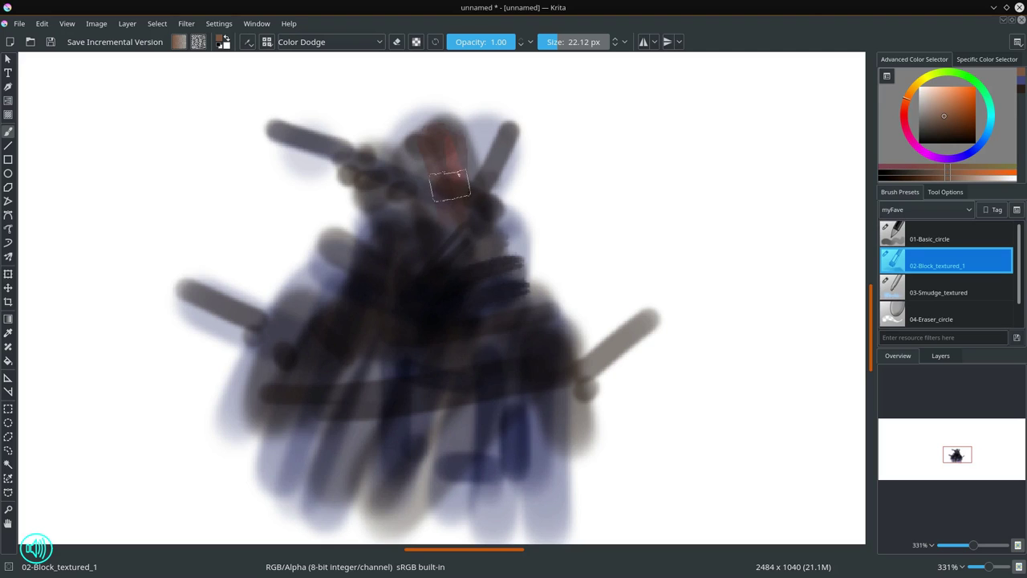
{"action": "left_click_drag", "start_coordinate": [443, 125], "coordinate": [462, 195]}
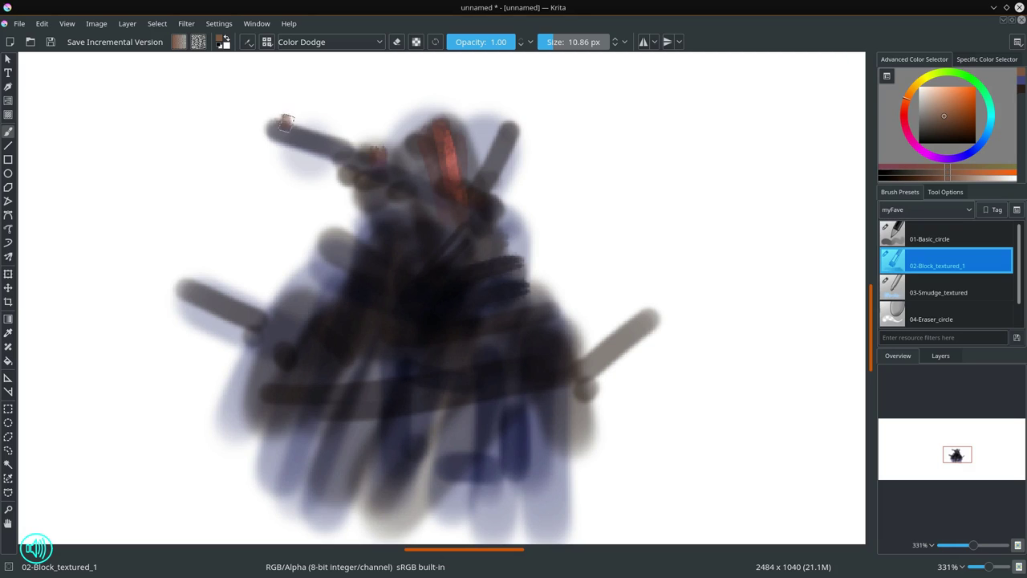
{"action": "left_click_drag", "start_coordinate": [285, 123], "coordinate": [353, 149]}
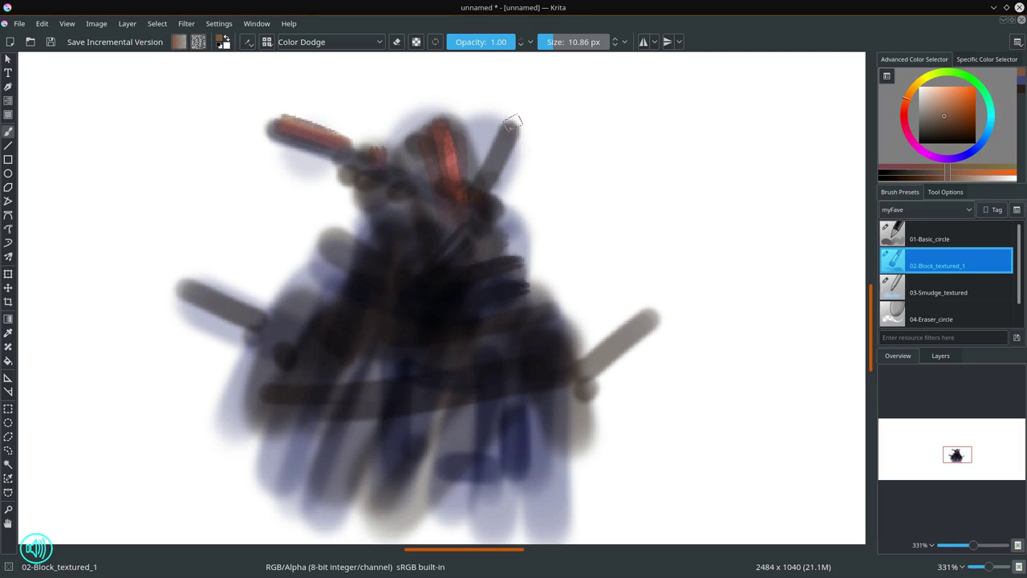
{"action": "left_click_drag", "start_coordinate": [512, 122], "coordinate": [497, 207]}
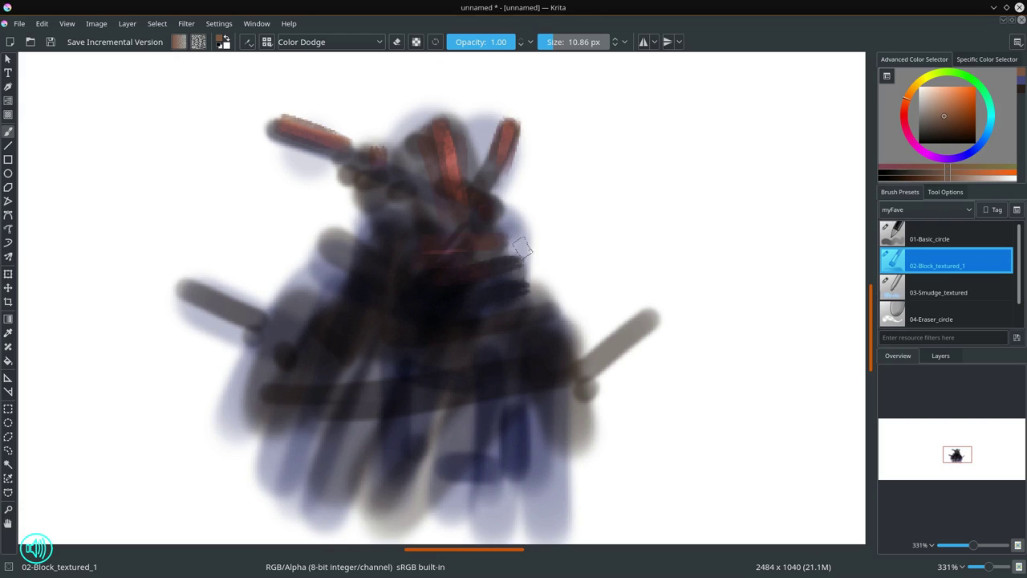
- Add orange highlights across the chest band, torso, right side and diagonal right arm
{"action": "left_click_drag", "start_coordinate": [448, 241], "coordinate": [482, 233]}
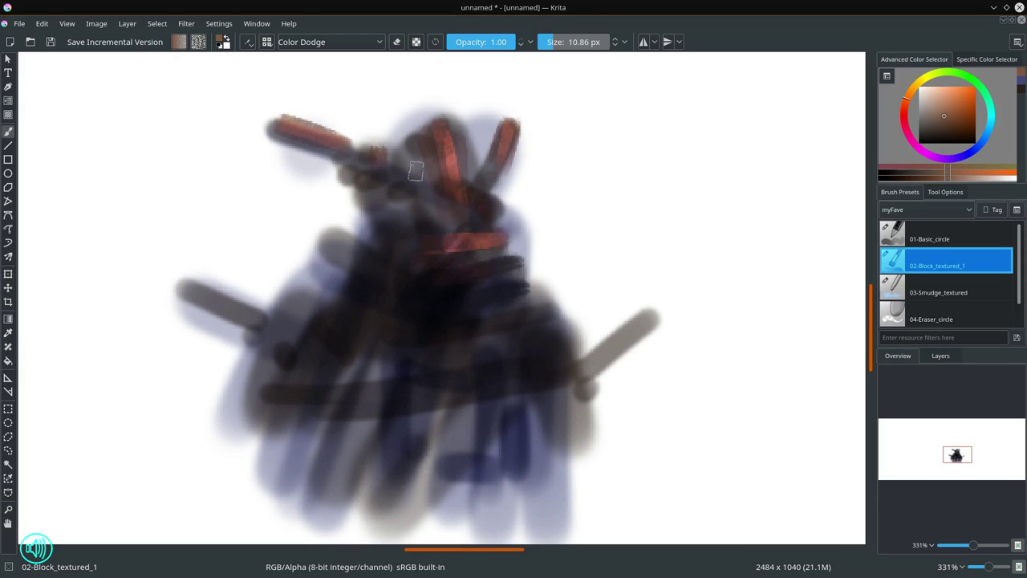
{"action": "left_click_drag", "start_coordinate": [409, 167], "coordinate": [419, 226]}
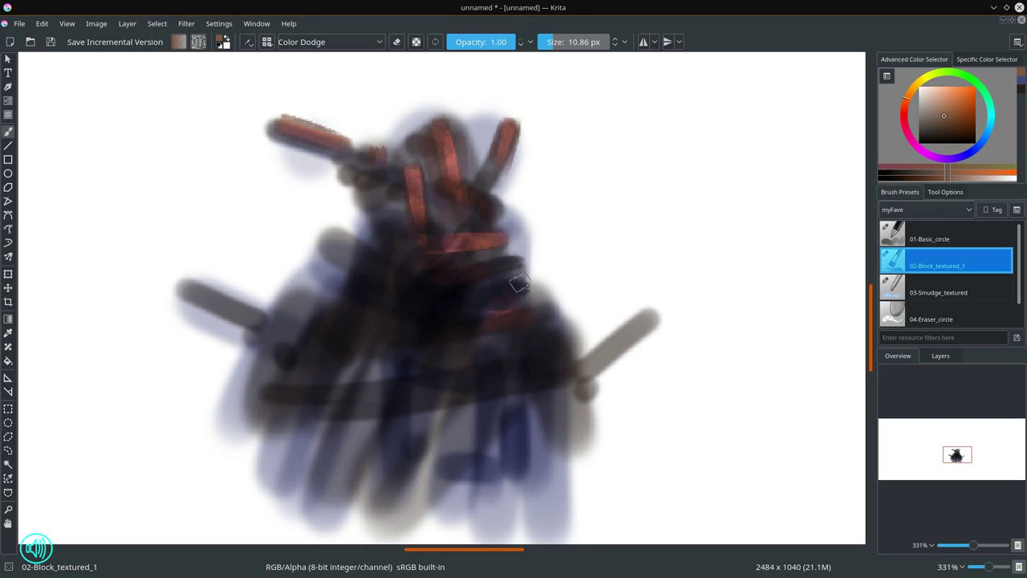
{"action": "left_click_drag", "start_coordinate": [528, 286], "coordinate": [513, 314]}
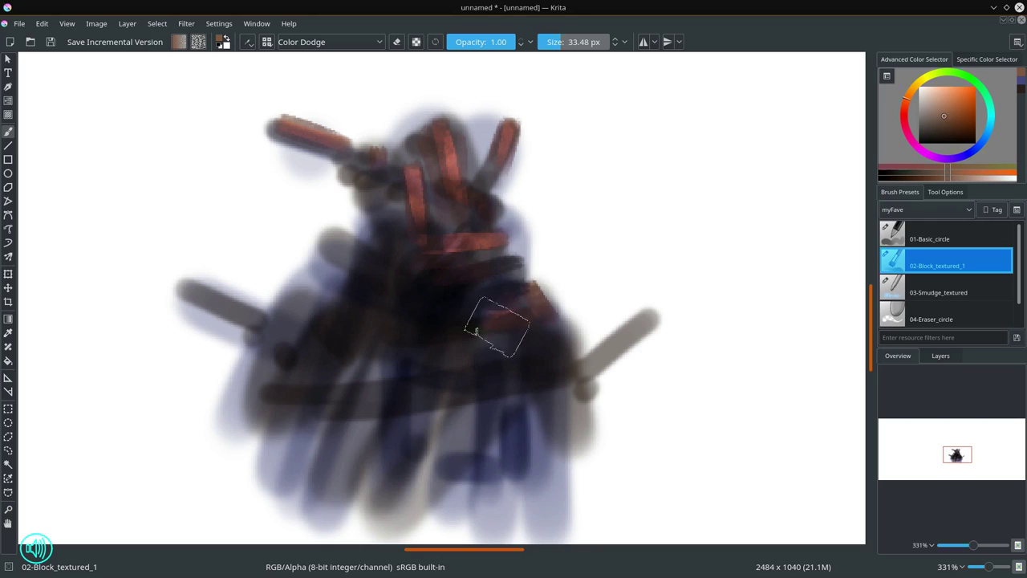
{"action": "left_click_drag", "start_coordinate": [385, 340], "coordinate": [552, 299]}
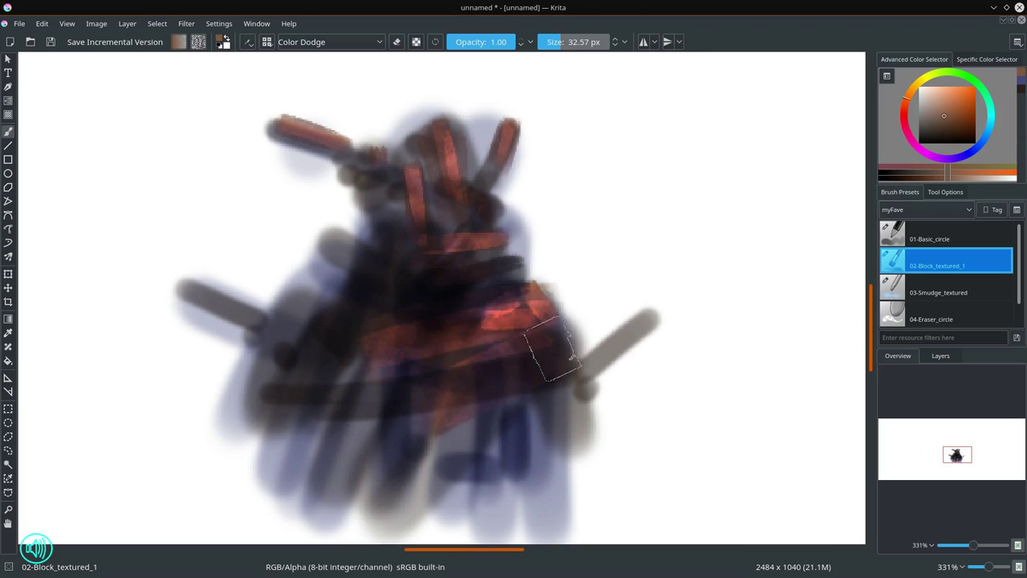
{"action": "mouse_move", "coordinate": [417, 502]}
{"action": "left_mouse_down"}
{"action": "mouse_move", "coordinate": [527, 361]}
{"action": "mouse_move", "coordinate": [658, 317]}
{"action": "left_mouse_up"}
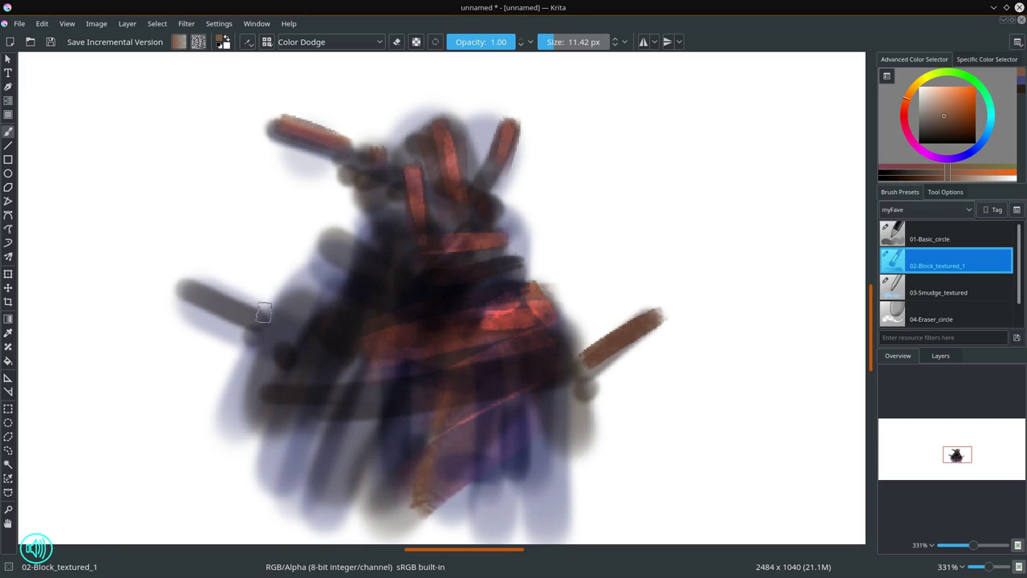
{"action": "left_click_drag", "start_coordinate": [592, 359], "coordinate": [660, 312]}
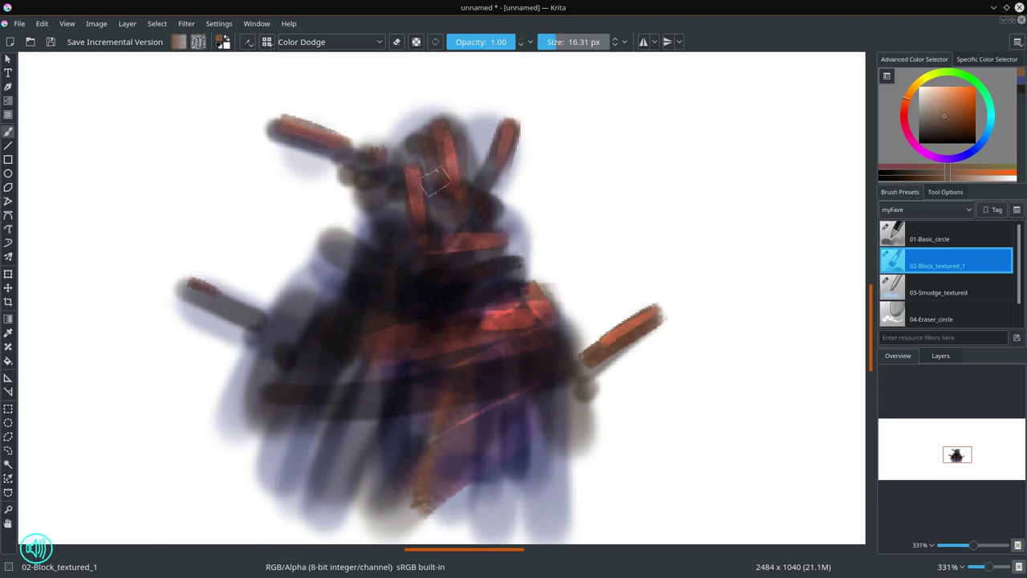
- Brighten the upper bars to bright orange and add diagonal orange strokes across the chest
{"action": "left_click_drag", "start_coordinate": [433, 181], "coordinate": [485, 172]}
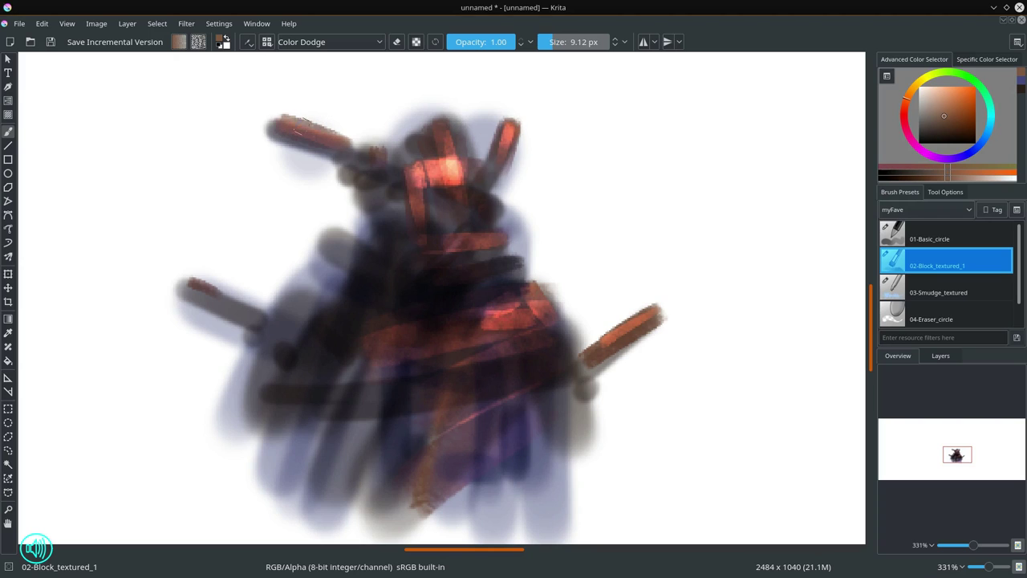
{"action": "left_click_drag", "start_coordinate": [282, 120], "coordinate": [344, 145]}
{"action": "mouse_move", "coordinate": [491, 239]}
{"action": "left_mouse_down"}
{"action": "mouse_move", "coordinate": [505, 236]}
{"action": "mouse_move", "coordinate": [446, 209]}
{"action": "left_mouse_up"}
{"action": "key", "text": "bracketleft"}
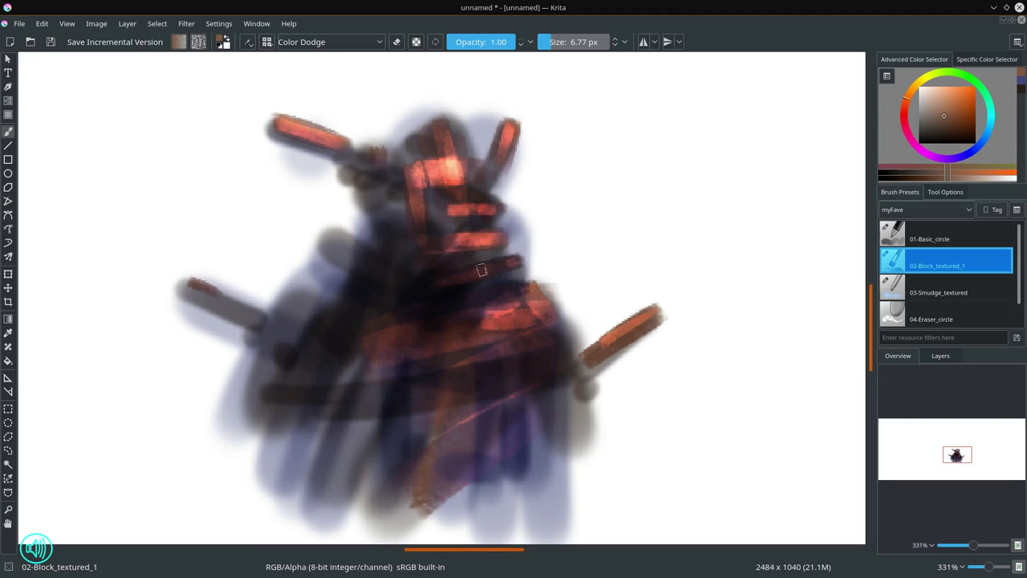
{"action": "left_click_drag", "start_coordinate": [517, 261], "coordinate": [435, 282]}
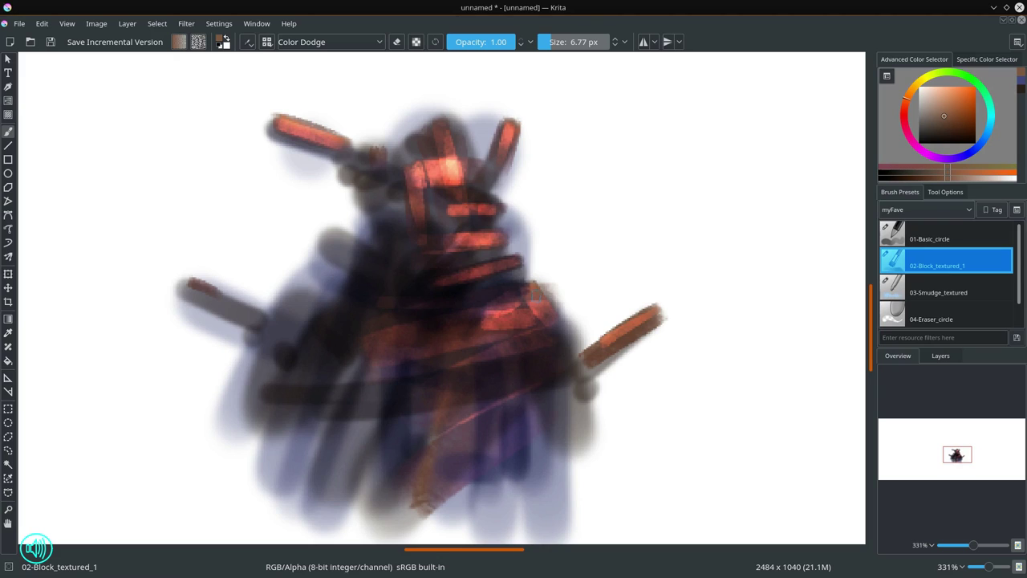
- Select the 03-Smudge_textured brush, leaving the blend mode unchanged, and reduce its size
{"action": "left_click", "coordinate": [947, 295]}
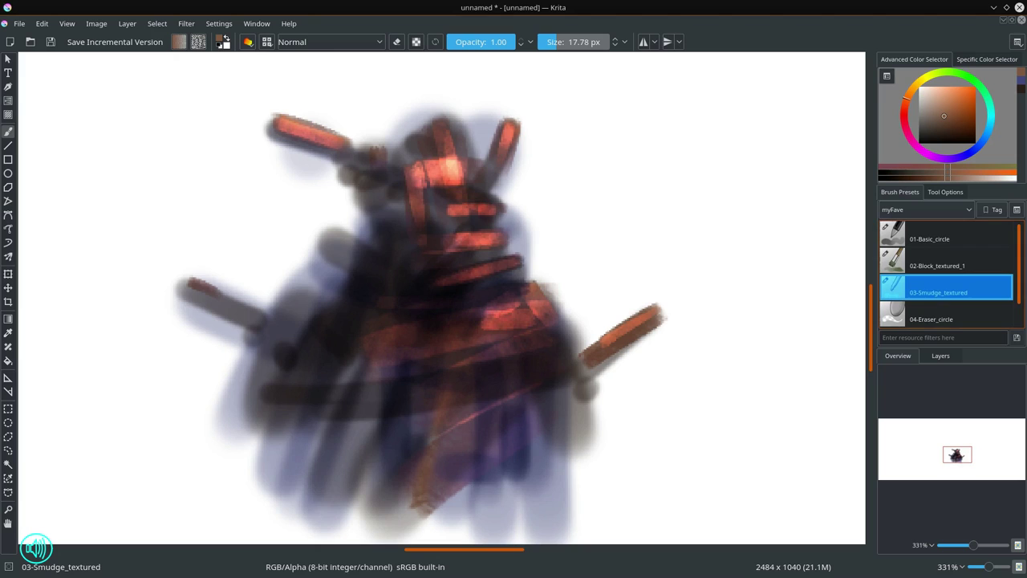
{"action": "left_click", "coordinate": [941, 275]}
{"action": "left_click", "coordinate": [377, 42]}
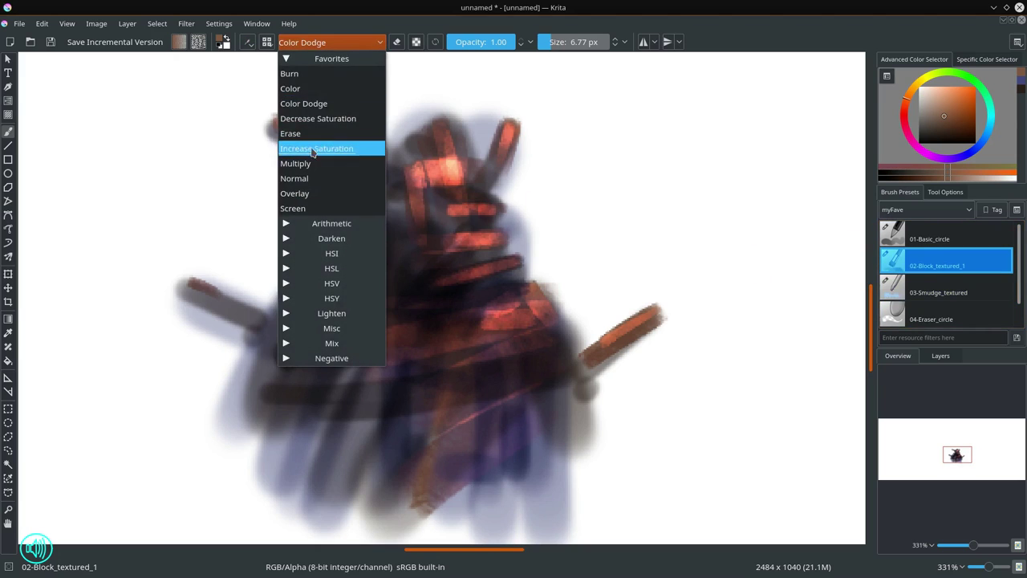
{"action": "key", "text": "Escape"}
{"action": "left_click", "coordinate": [948, 292]}
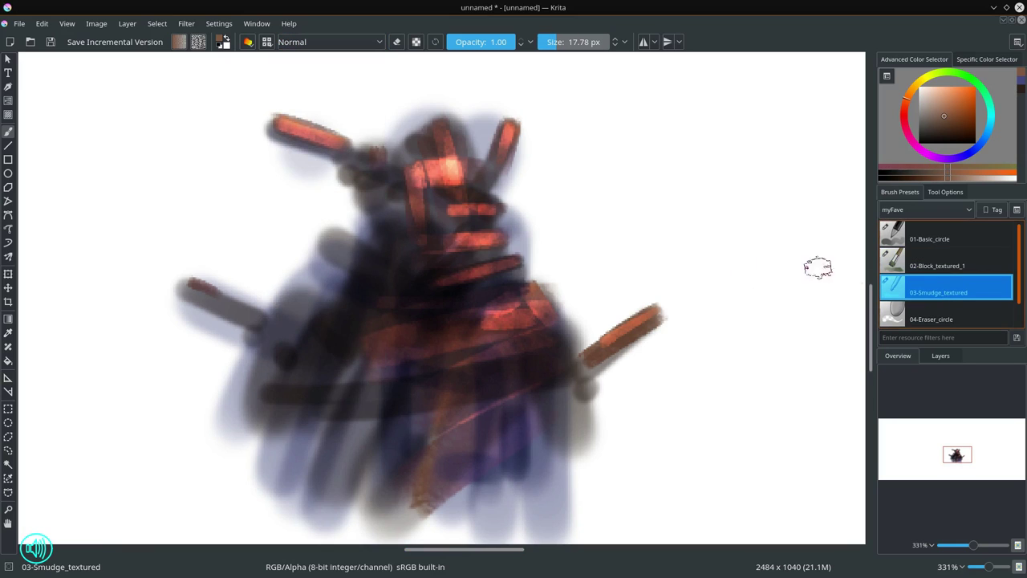
{"action": "mouse_move", "coordinate": [397, 225]}
{"action": "left_mouse_down"}
{"action": "mouse_move", "coordinate": [362, 169]}
{"action": "mouse_move", "coordinate": [316, 146]}
{"action": "mouse_move", "coordinate": [388, 153]}
{"action": "mouse_move", "coordinate": [392, 143]}
{"action": "mouse_move", "coordinate": [405, 156]}
{"action": "mouse_move", "coordinate": [428, 147]}
{"action": "mouse_move", "coordinate": [426, 130]}
{"action": "mouse_move", "coordinate": [438, 126]}
{"action": "left_mouse_up"}
{"action": "key", "text": "bracketleft"}
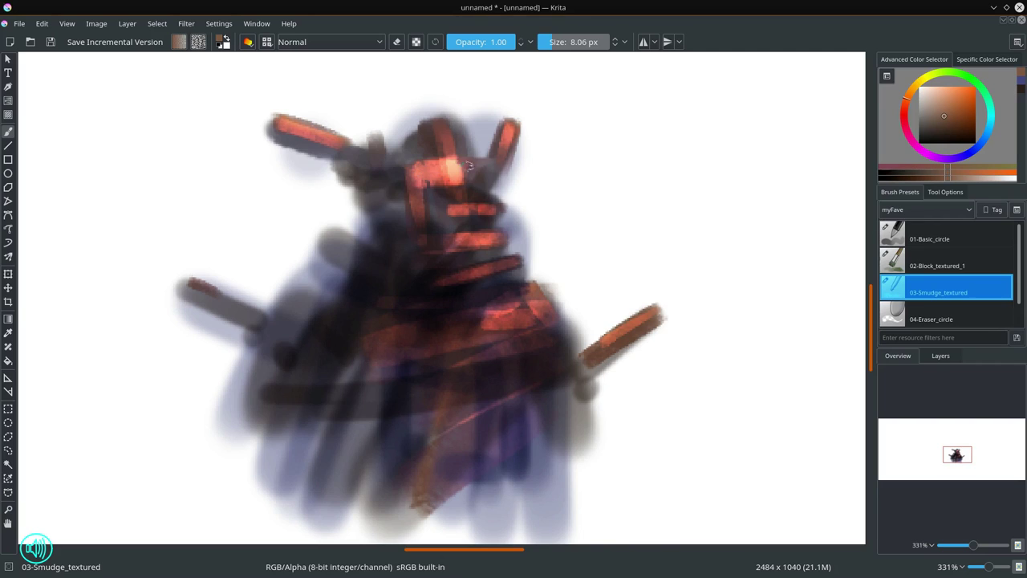
- Smear the head highlight rightward and pull the right horn tip up into a point
{"action": "mouse_move", "coordinate": [452, 167]}
{"action": "left_mouse_down"}
{"action": "mouse_move", "coordinate": [490, 174]}
{"action": "mouse_move", "coordinate": [472, 155]}
{"action": "mouse_move", "coordinate": [517, 107]}
{"action": "left_mouse_up"}
{"action": "left_click_drag", "start_coordinate": [511, 143], "coordinate": [518, 109]}
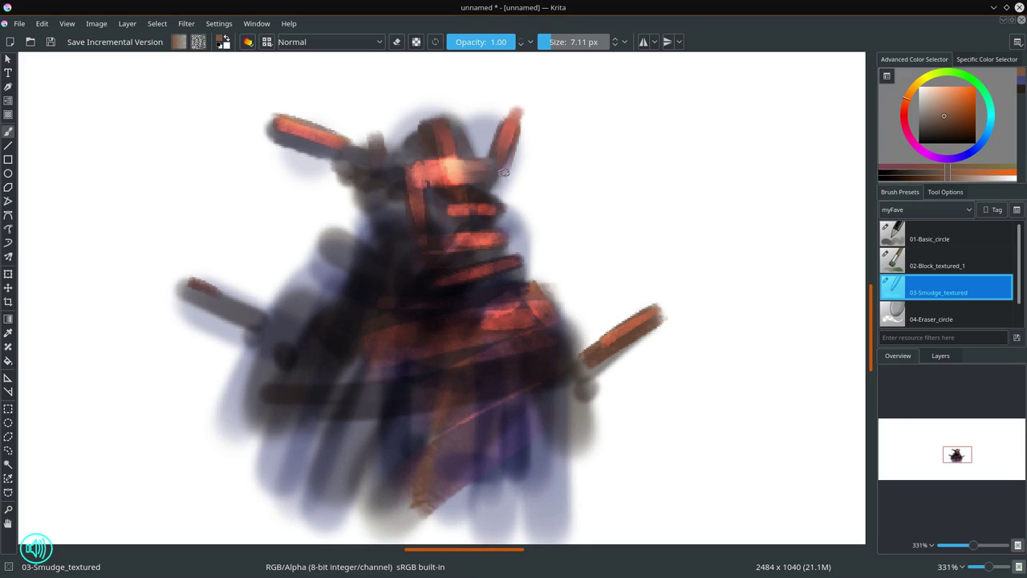
{"action": "left_click_drag", "start_coordinate": [502, 160], "coordinate": [486, 132]}
{"action": "key", "text": "bracketright"}
{"action": "key", "text": "bracketright"}
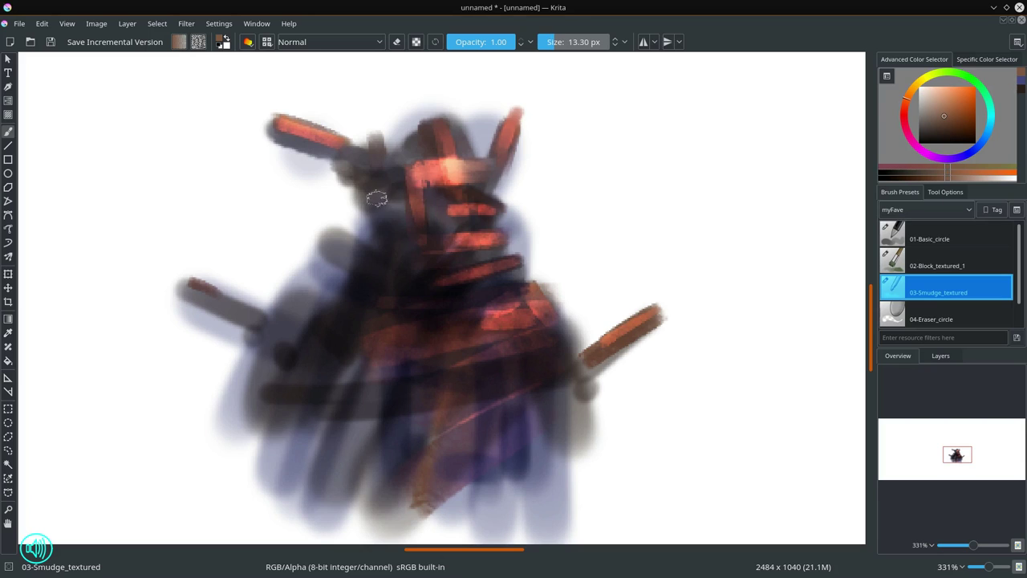
{"action": "key", "text": "bracketleft"}
- Duplicate Layer 2, merge the copy back down into it, then pick 02-Block_textured_1
{"action": "left_click", "coordinate": [941, 356]}
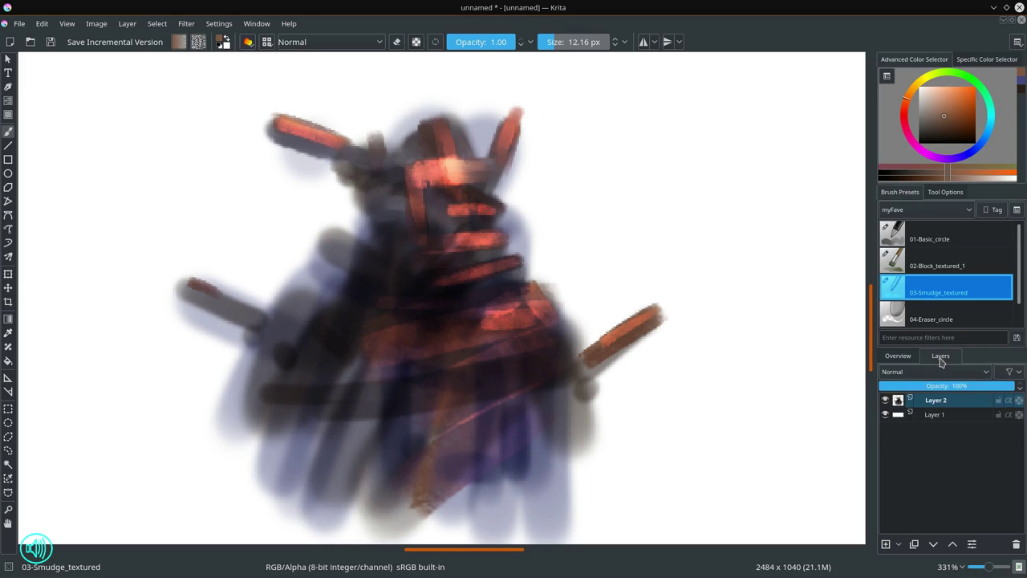
{"action": "right_click", "coordinate": [949, 404]}
{"action": "left_click", "coordinate": [965, 219]}
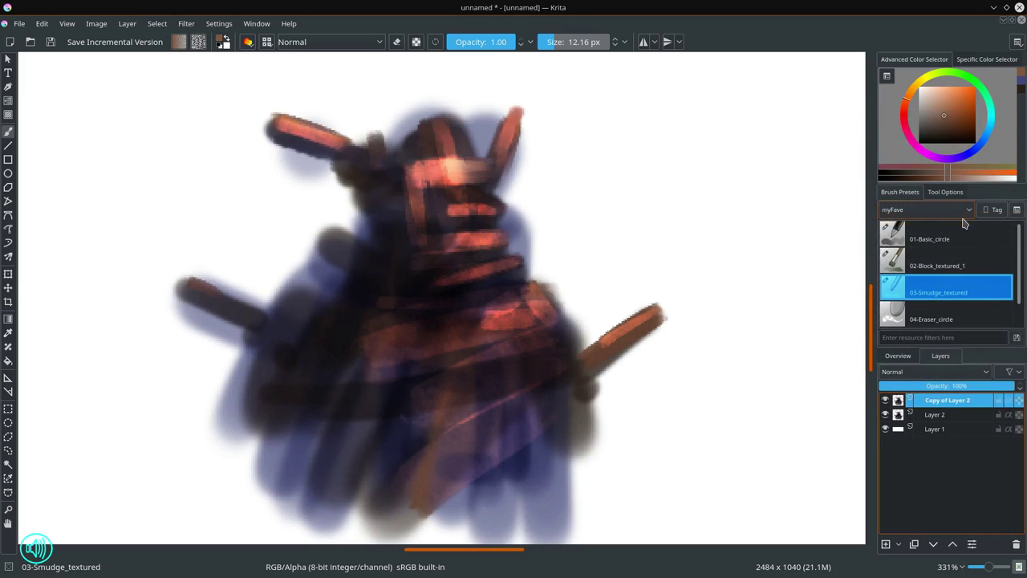
{"action": "mouse_move", "coordinate": [947, 428]}
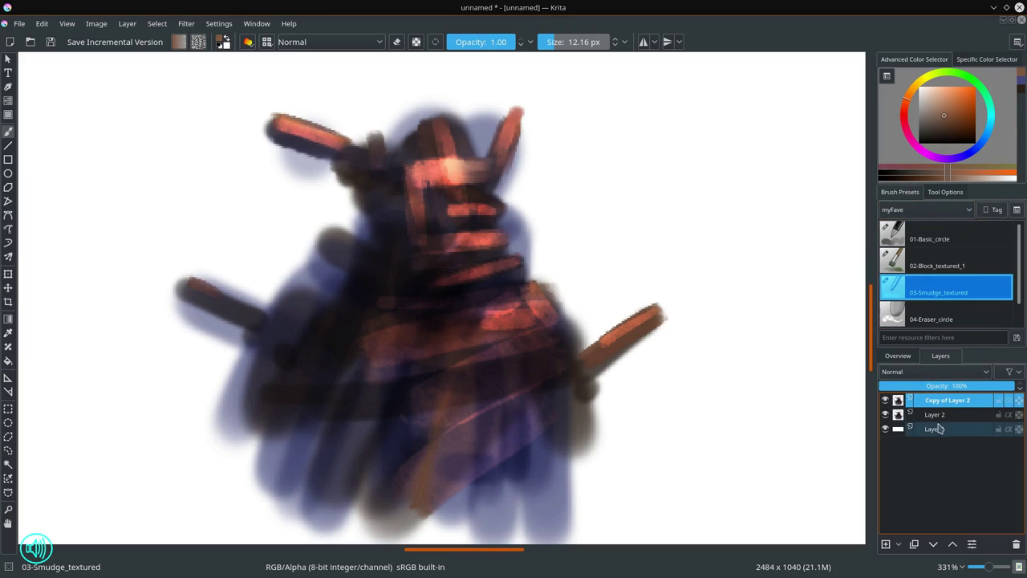
{"action": "right_click", "coordinate": [949, 405]}
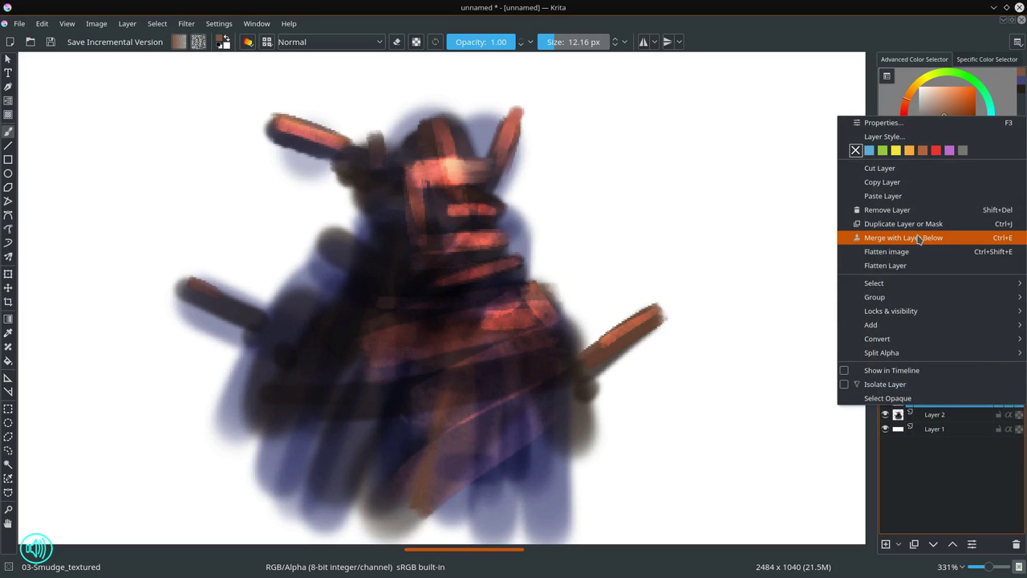
{"action": "left_click", "coordinate": [919, 238]}
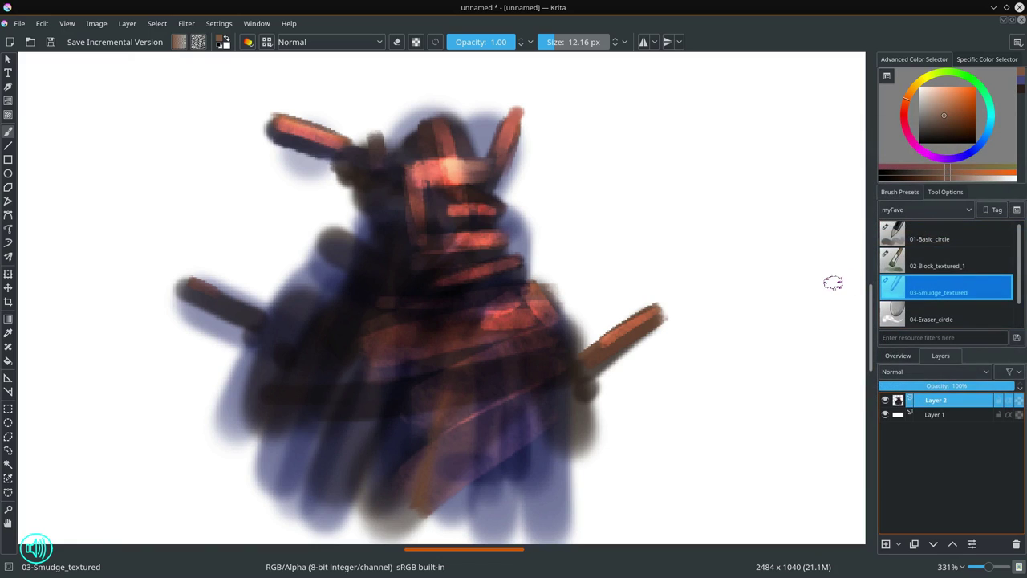
{"action": "left_click", "coordinate": [960, 270]}
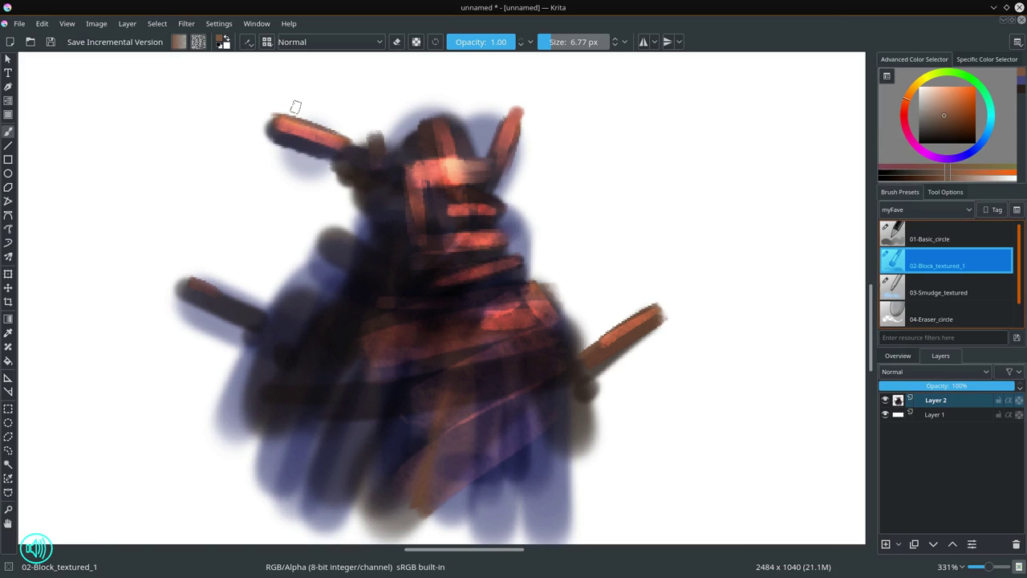
- Set Color Dodge blending with a green colour and paint a green glow across the chest
{"action": "left_click", "coordinate": [384, 42]}
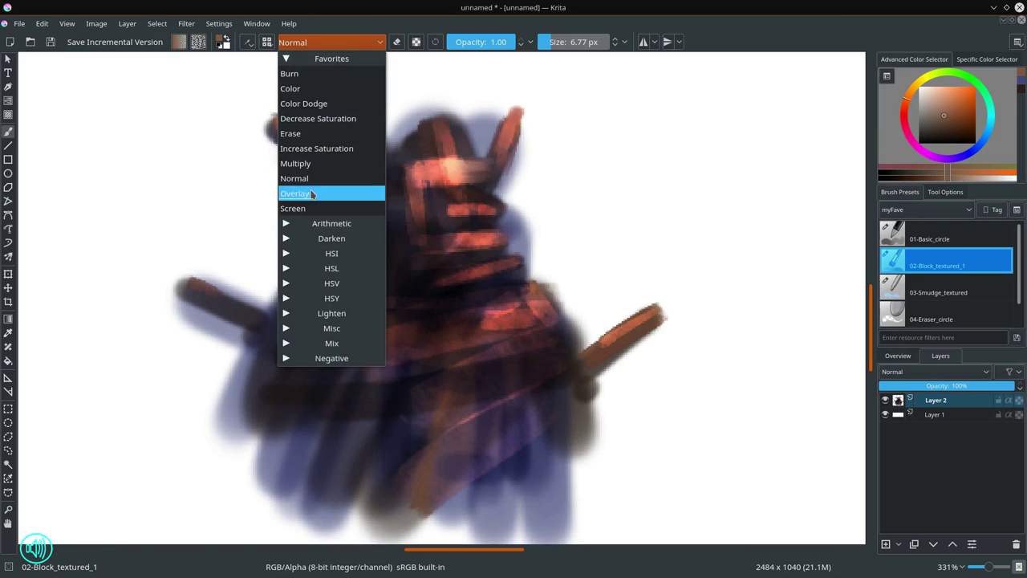
{"action": "left_click", "coordinate": [321, 104]}
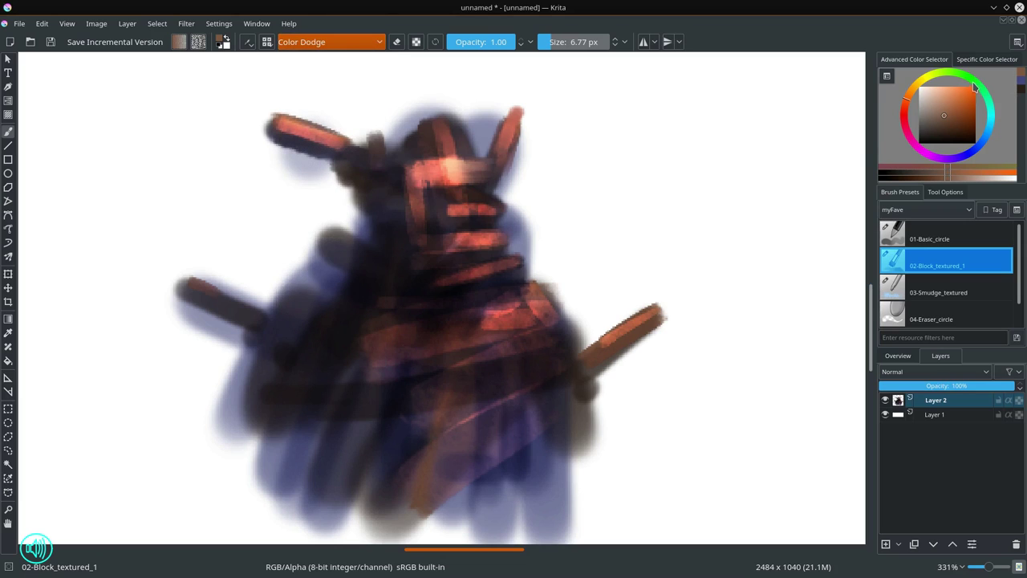
{"action": "left_click", "coordinate": [976, 86]}
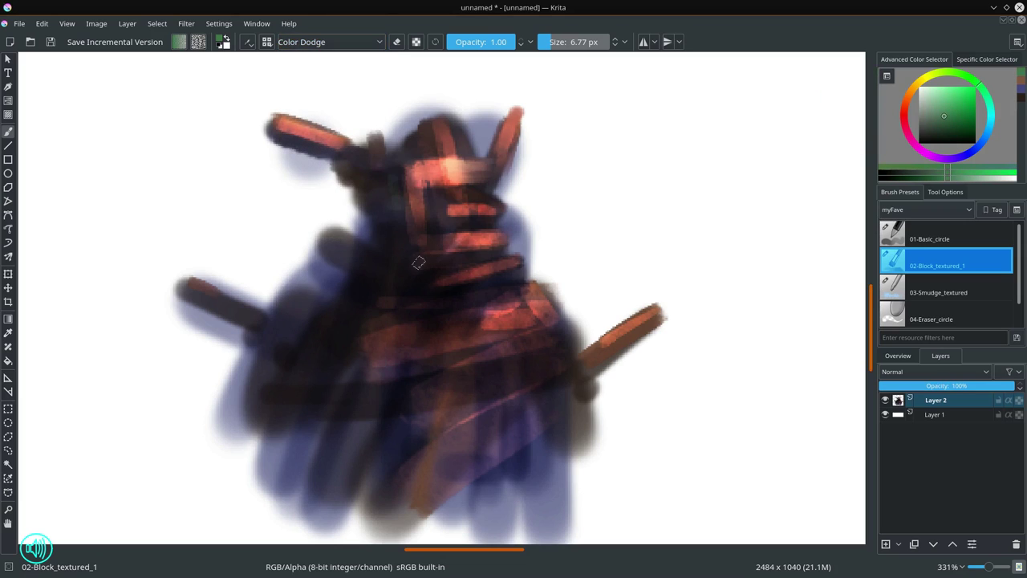
{"action": "left_click_drag", "start_coordinate": [415, 203], "coordinate": [437, 201]}
{"action": "left_click_drag", "start_coordinate": [377, 181], "coordinate": [449, 215]}
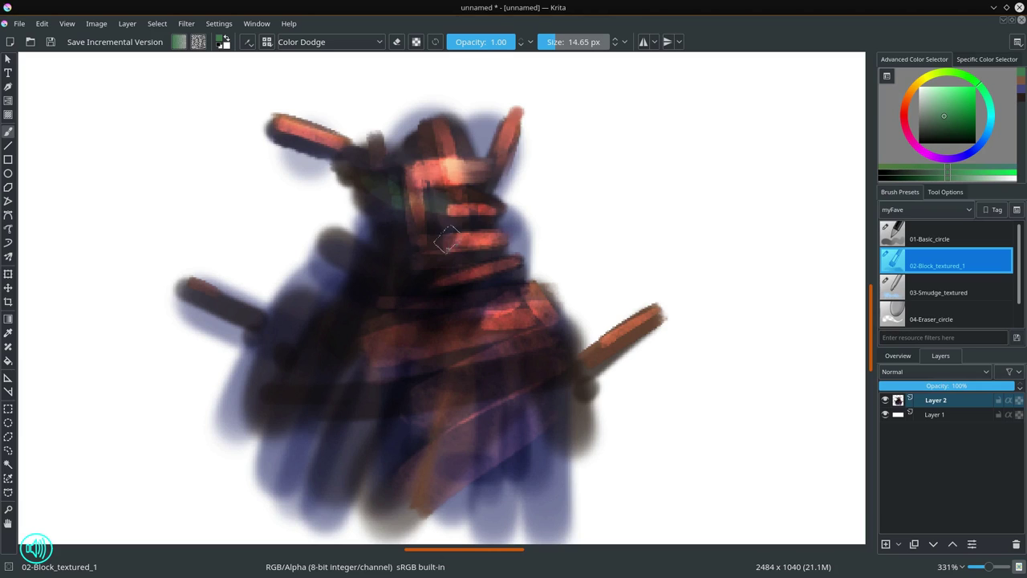
{"action": "left_click_drag", "start_coordinate": [376, 273], "coordinate": [447, 247]}
- Paint faint green and teal glows along the left ring and across the lower body
{"action": "key", "text": "bracketleft"}
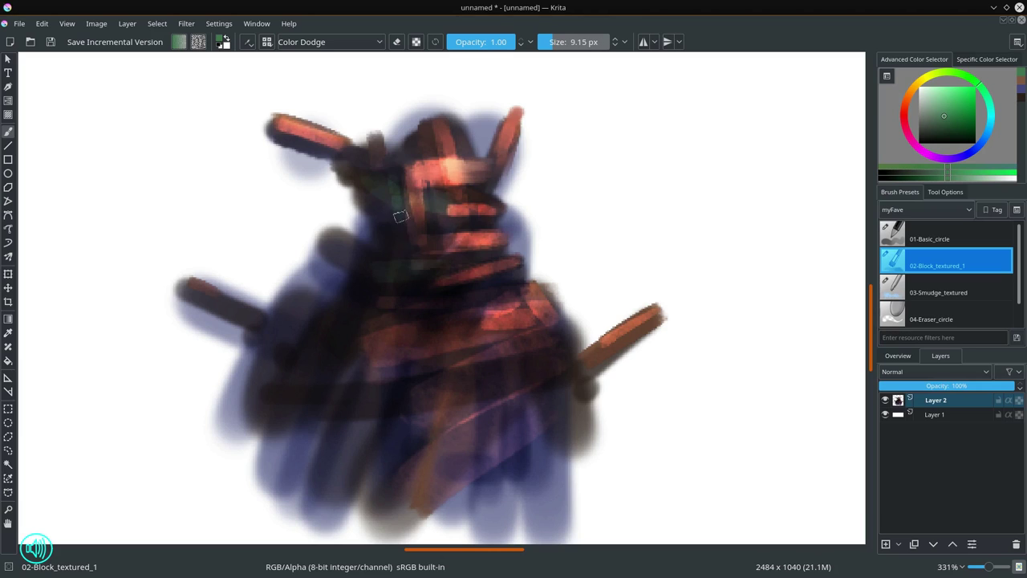
{"action": "key", "text": "bracketleft"}
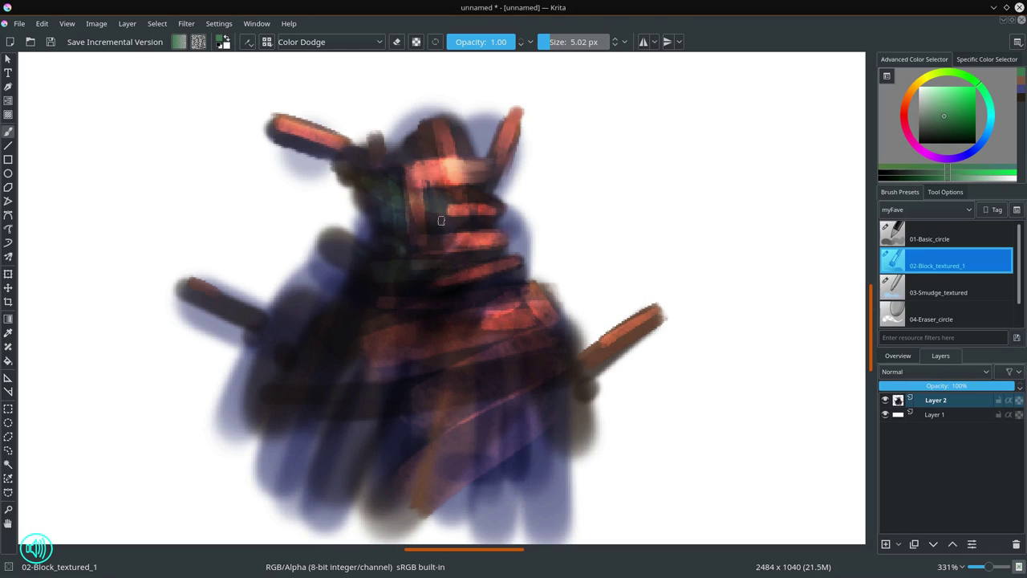
{"action": "key", "text": "bracketright"}
{"action": "key", "text": "bracketleft"}
{"action": "mouse_move", "coordinate": [342, 312]}
{"action": "left_mouse_down"}
{"action": "mouse_move", "coordinate": [360, 338]}
{"action": "mouse_move", "coordinate": [309, 311]}
{"action": "left_mouse_up"}
{"action": "key", "text": "bracketright"}
{"action": "mouse_move", "coordinate": [374, 371]}
{"action": "left_mouse_down"}
{"action": "mouse_move", "coordinate": [473, 346]}
{"action": "mouse_move", "coordinate": [480, 313]}
{"action": "mouse_move", "coordinate": [496, 349]}
{"action": "left_mouse_up"}
{"action": "key", "text": "bracketleft"}
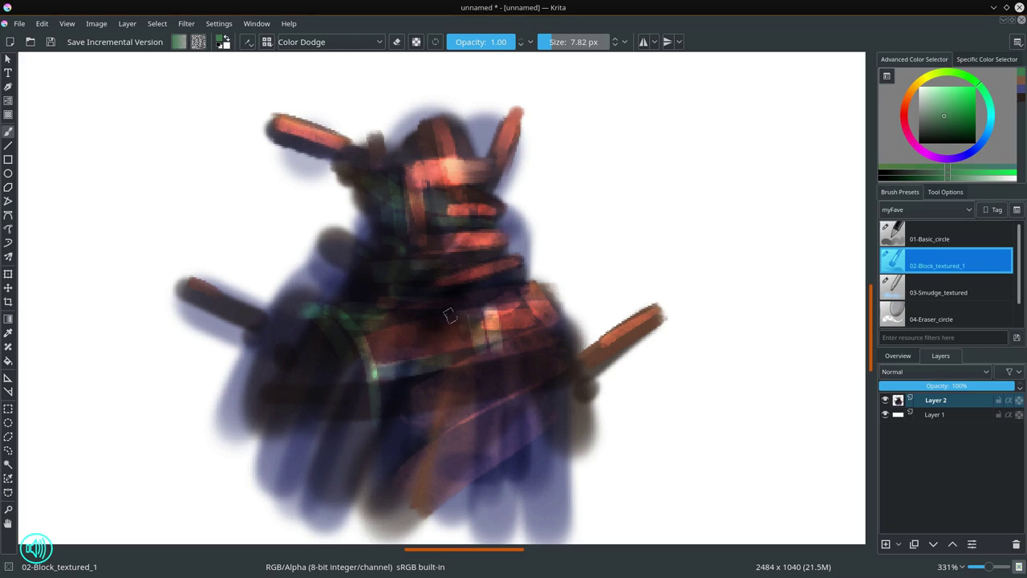
{"action": "key", "text": "bracketright"}
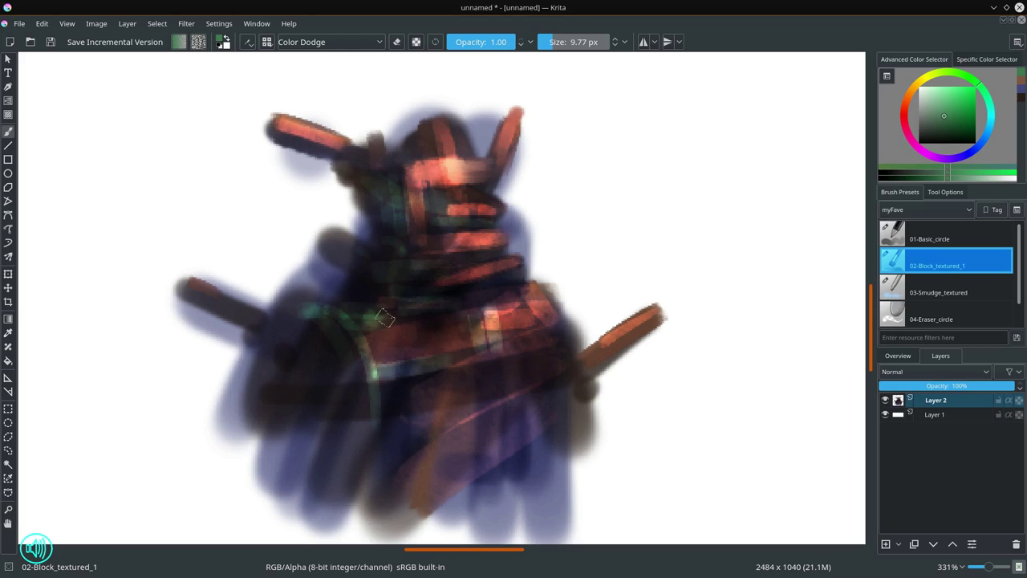
{"action": "mouse_move", "coordinate": [337, 362]}
{"action": "left_mouse_down"}
{"action": "mouse_move", "coordinate": [350, 434]}
{"action": "mouse_move", "coordinate": [419, 454]}
{"action": "mouse_move", "coordinate": [439, 434]}
{"action": "left_mouse_up"}
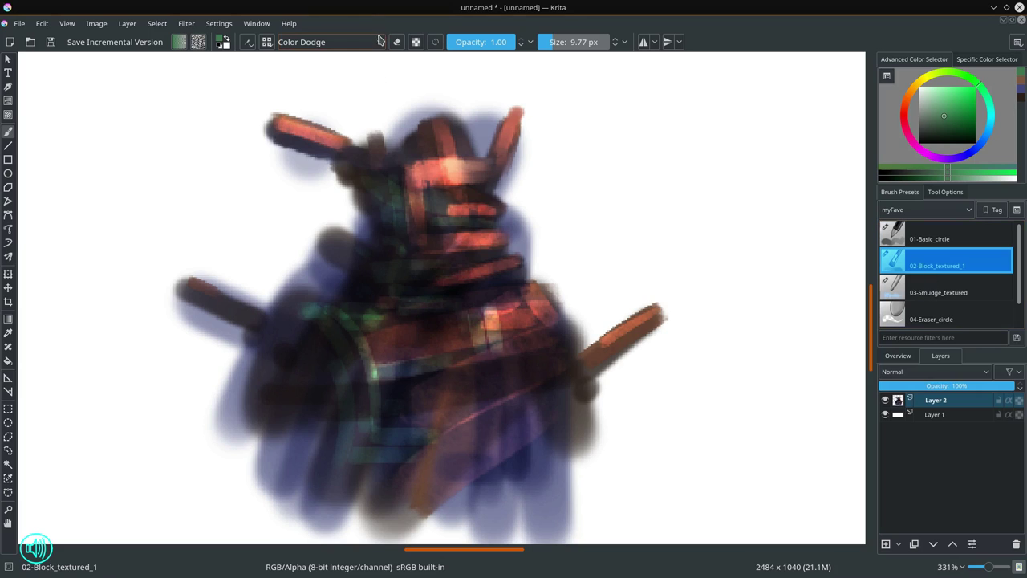
- Pick orange and paint two Color Dodge glows across the barrel with a larger brush
{"action": "left_click", "coordinate": [917, 92]}
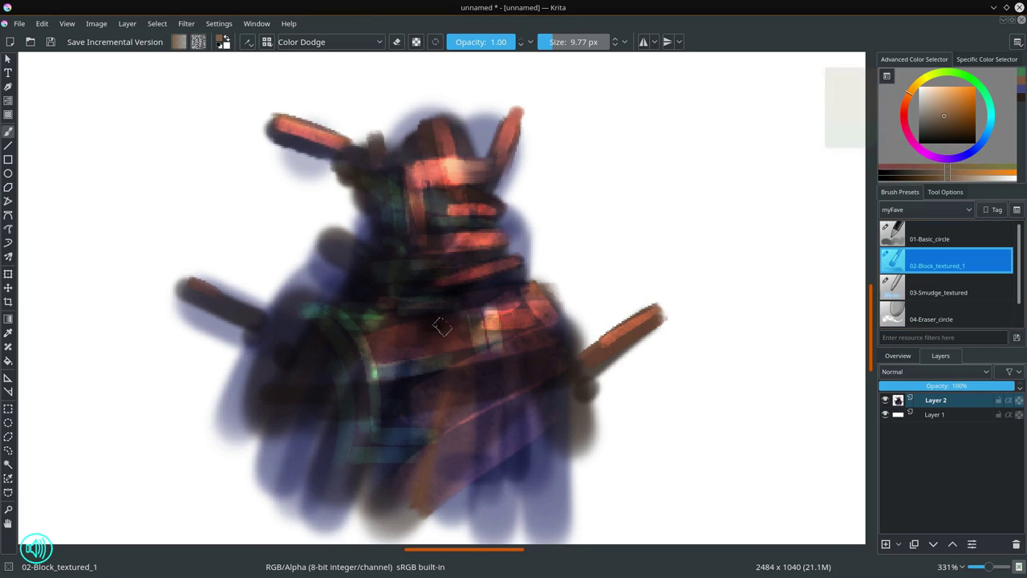
{"action": "key", "text": "bracketright"}
{"action": "left_click_drag", "start_coordinate": [388, 317], "coordinate": [493, 319]}
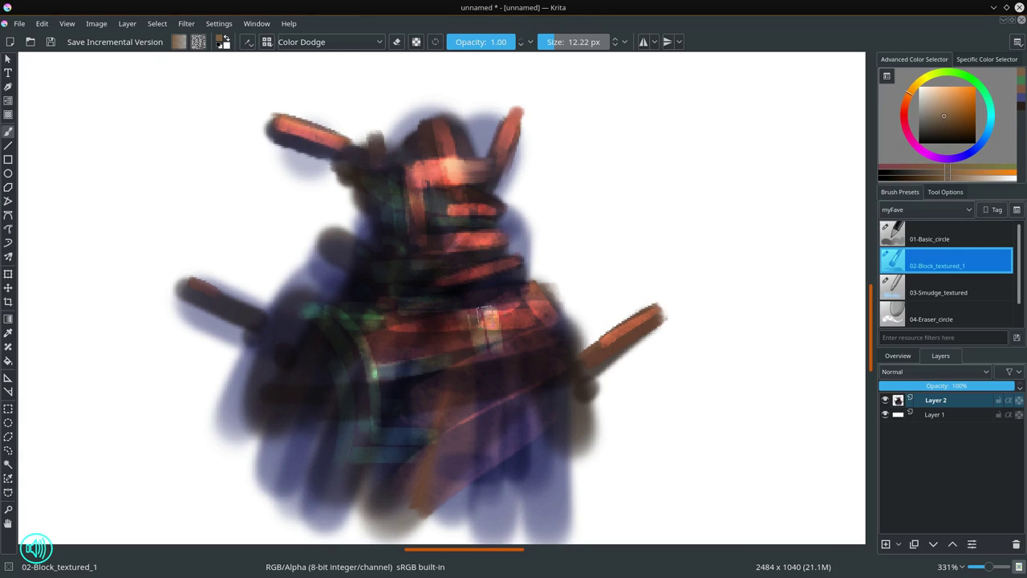
{"action": "mouse_move", "coordinate": [438, 344]}
{"action": "left_mouse_down"}
{"action": "mouse_move", "coordinate": [500, 348]}
{"action": "mouse_move", "coordinate": [495, 374]}
{"action": "mouse_move", "coordinate": [553, 353]}
{"action": "left_mouse_up"}
{"action": "key", "text": "bracketleft"}
- Add long pink-orange highlights along the barrel and a bright highlight down its left edge
{"action": "mouse_move", "coordinate": [434, 467]}
{"action": "left_mouse_down"}
{"action": "mouse_move", "coordinate": [566, 382]}
{"action": "mouse_move", "coordinate": [558, 379]}
{"action": "left_mouse_up"}
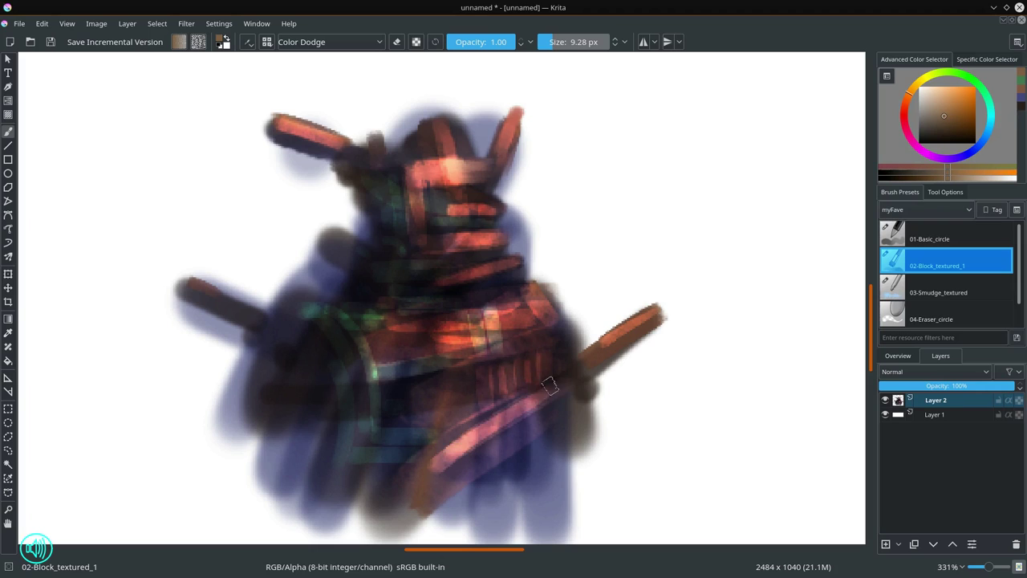
{"action": "key", "text": "bracketleft"}
{"action": "key", "text": "bracketleft"}
{"action": "left_click_drag", "start_coordinate": [379, 351], "coordinate": [382, 422]}
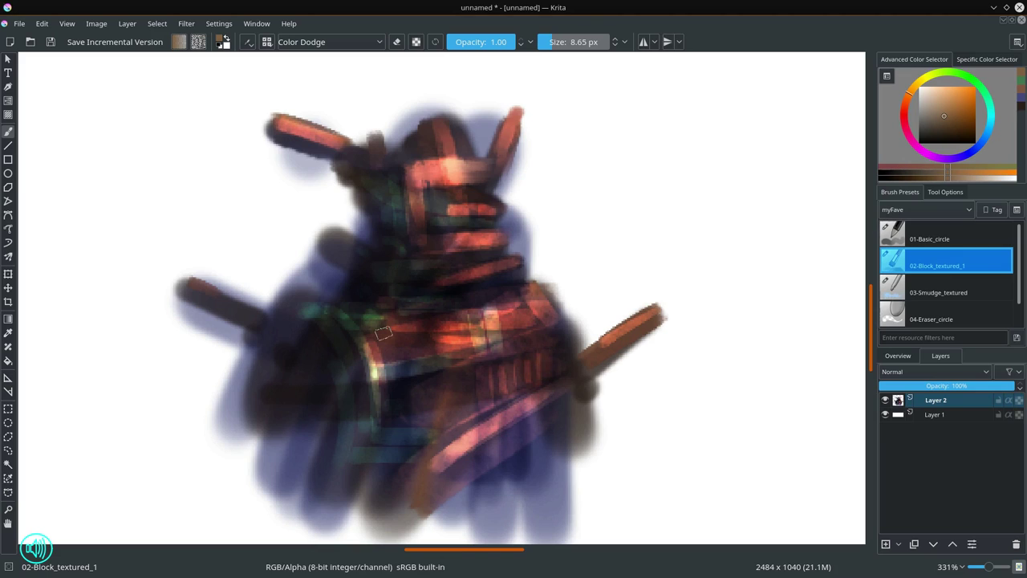
{"action": "left_click", "coordinate": [928, 296]}
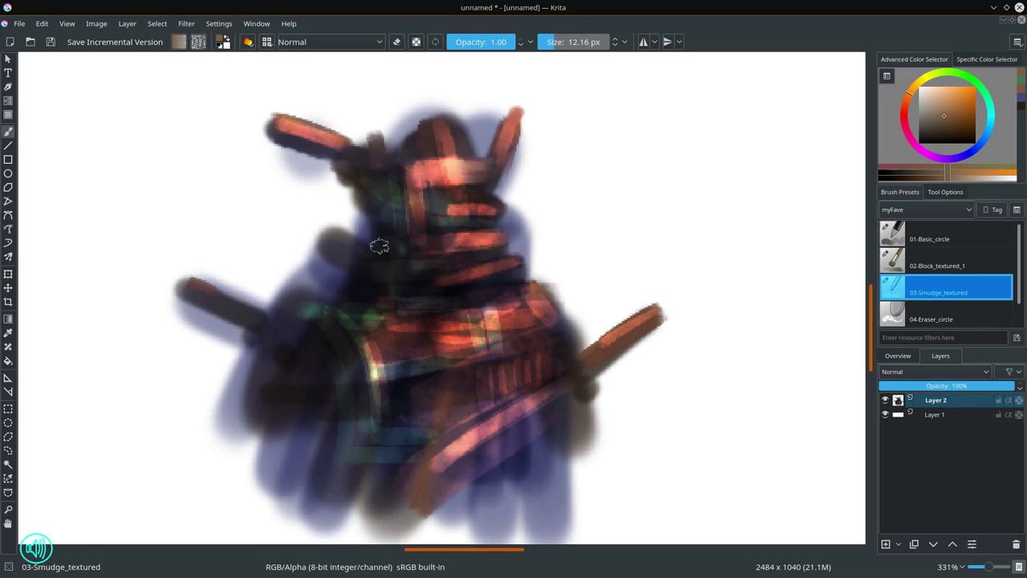
- With a slightly smaller brush, smudge a streak into the figure and smear the upper red bar; undo the knob smear
{"action": "key", "text": "bracketleft"}
{"action": "key", "text": "bracketleft"}
{"action": "key", "text": "bracketleft"}
{"action": "key", "text": "bracketleft"}
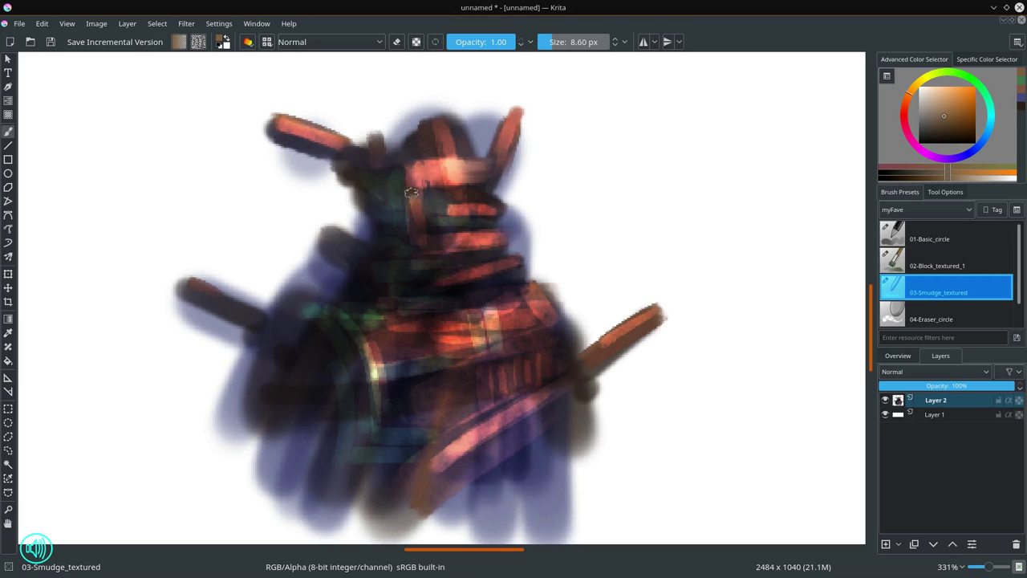
{"action": "left_click_drag", "start_coordinate": [415, 191], "coordinate": [414, 252]}
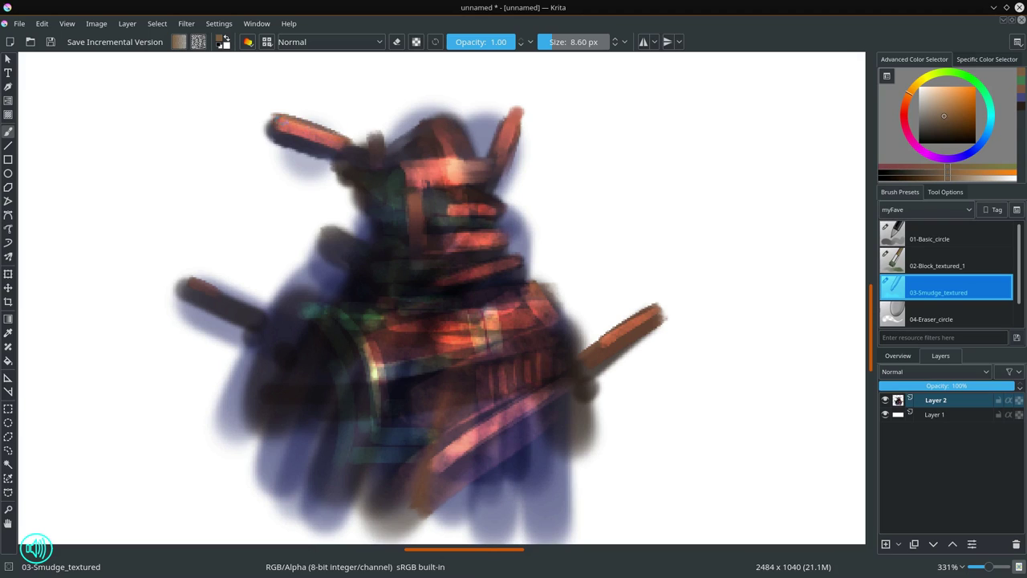
{"action": "left_click_drag", "start_coordinate": [272, 119], "coordinate": [255, 111]}
{"action": "left_click_drag", "start_coordinate": [341, 143], "coordinate": [375, 135]}
{"action": "key", "text": "ctrl+z"}
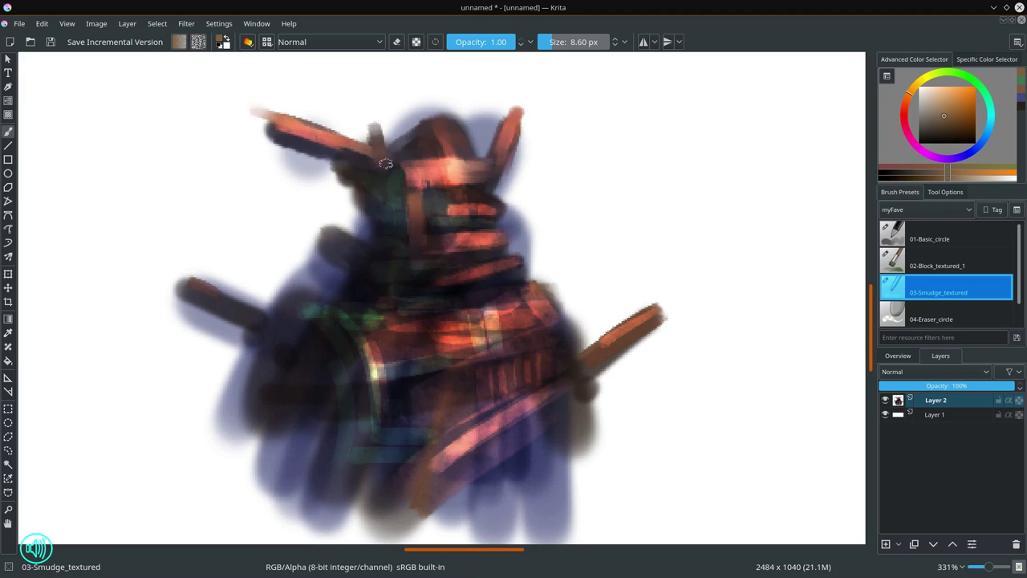
- Stretch the right helmet horn upward and blend the chest, orange, pink and yellow streaks
{"action": "left_click_drag", "start_coordinate": [506, 152], "coordinate": [521, 109]}
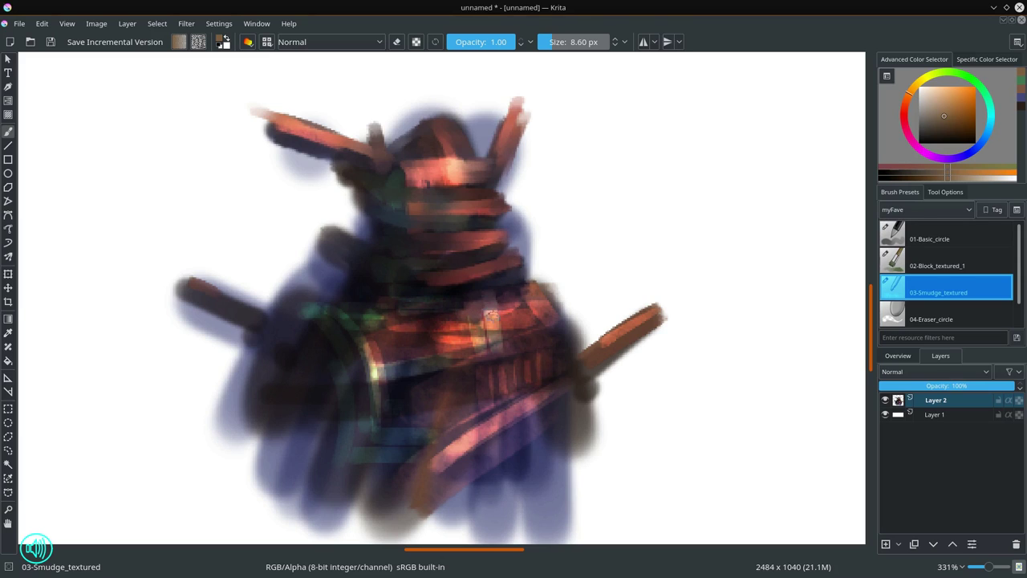
{"action": "mouse_move", "coordinate": [484, 332]}
{"action": "left_mouse_down"}
{"action": "mouse_move", "coordinate": [480, 363]}
{"action": "mouse_move", "coordinate": [401, 330]}
{"action": "mouse_move", "coordinate": [346, 324]}
{"action": "left_mouse_up"}
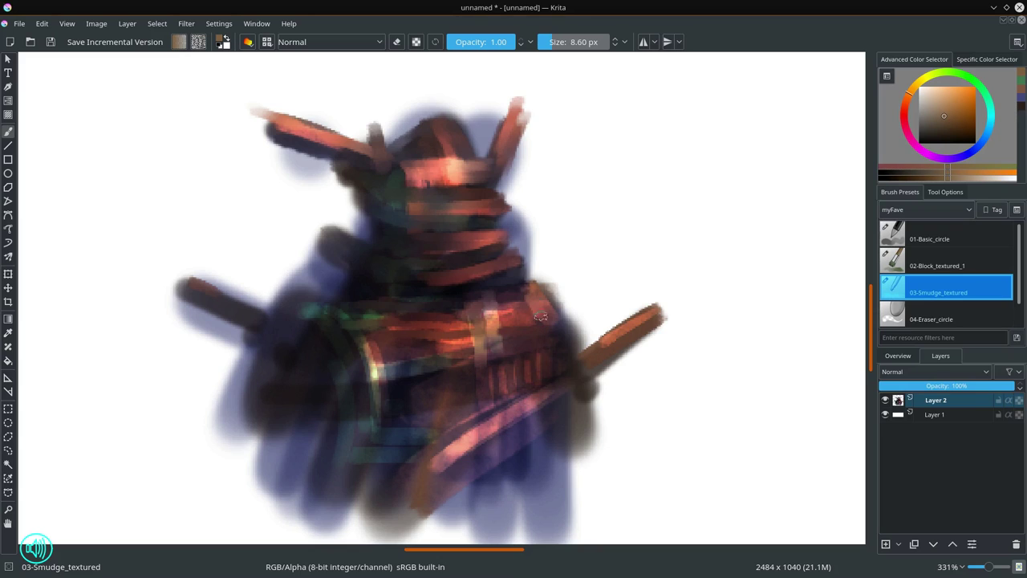
{"action": "mouse_move", "coordinate": [469, 336]}
{"action": "left_mouse_down"}
{"action": "mouse_move", "coordinate": [382, 371]}
{"action": "mouse_move", "coordinate": [395, 356]}
{"action": "mouse_move", "coordinate": [374, 431]}
{"action": "left_mouse_up"}
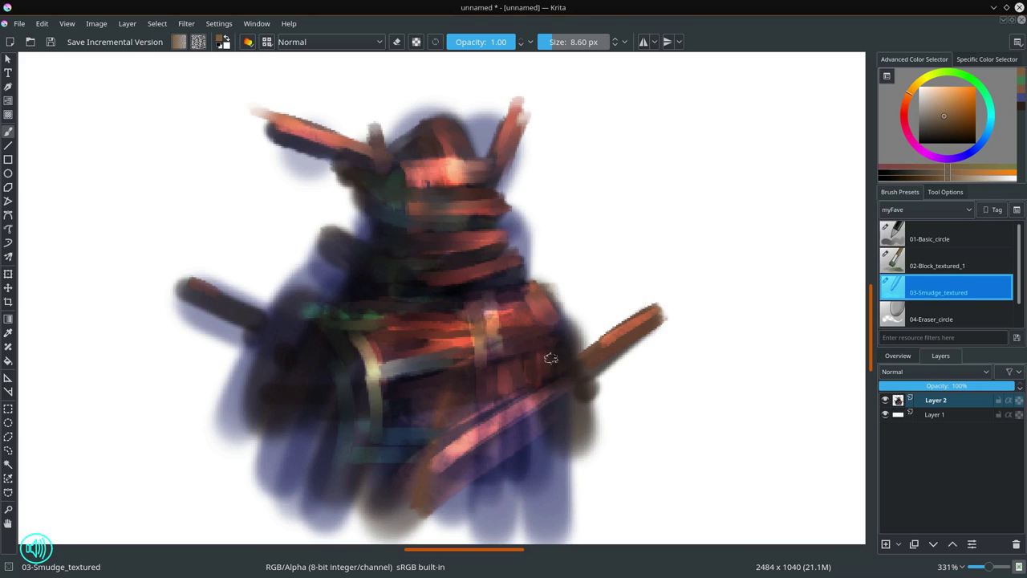
{"action": "mouse_move", "coordinate": [486, 450]}
{"action": "left_mouse_down"}
{"action": "mouse_move", "coordinate": [500, 436]}
{"action": "mouse_move", "coordinate": [377, 493]}
{"action": "left_mouse_up"}
{"action": "mouse_move", "coordinate": [457, 449]}
{"action": "left_mouse_down"}
{"action": "mouse_move", "coordinate": [558, 385]}
{"action": "mouse_move", "coordinate": [533, 404]}
{"action": "left_mouse_up"}
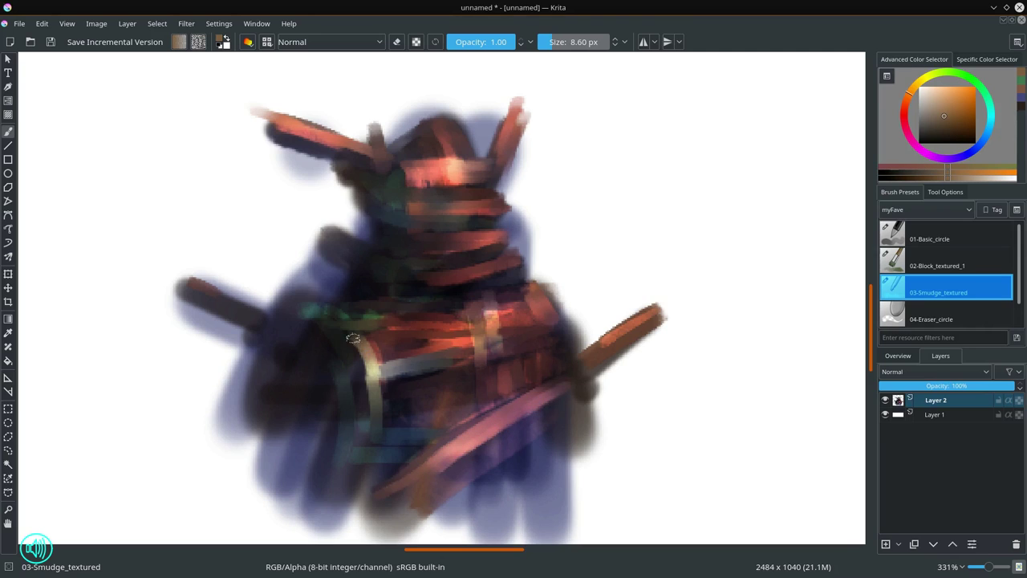
{"action": "left_click_drag", "start_coordinate": [354, 337], "coordinate": [380, 340]}
- Smooth the left and right side pegs, then select the 04-Eraser_circle brush
{"action": "left_click_drag", "start_coordinate": [201, 286], "coordinate": [265, 315]}
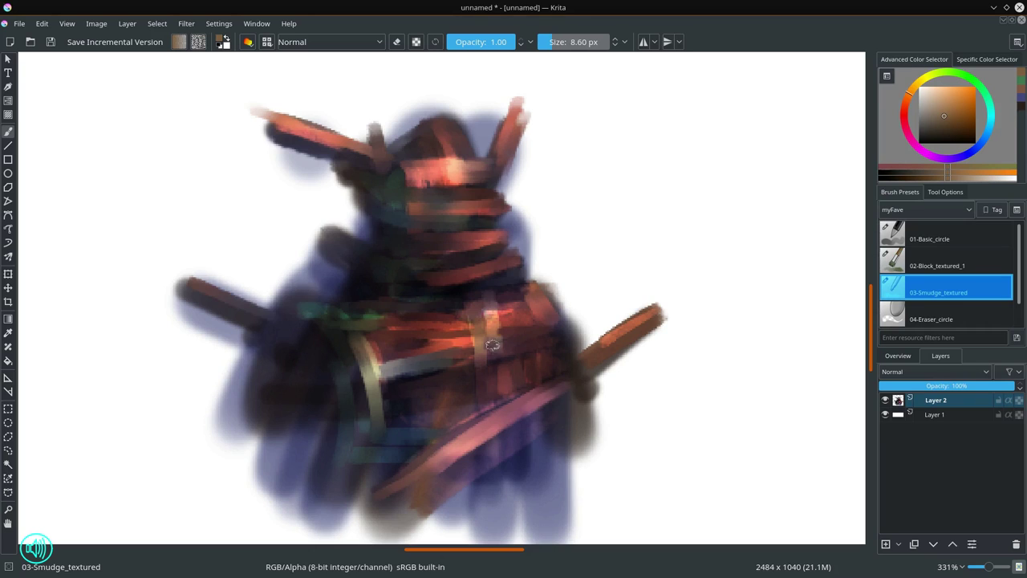
{"action": "left_click_drag", "start_coordinate": [614, 346], "coordinate": [626, 330]}
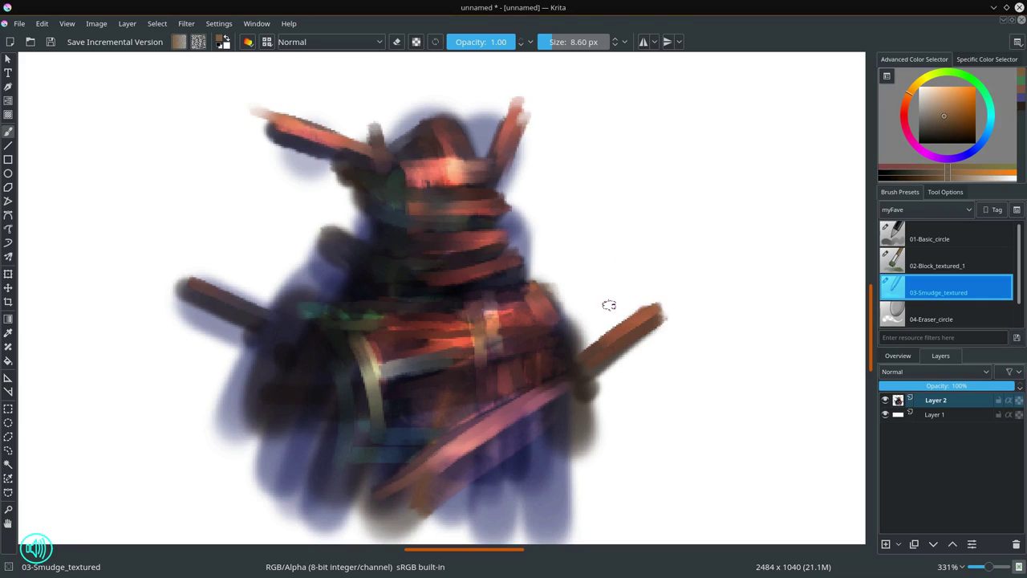
{"action": "left_click", "coordinate": [920, 319]}
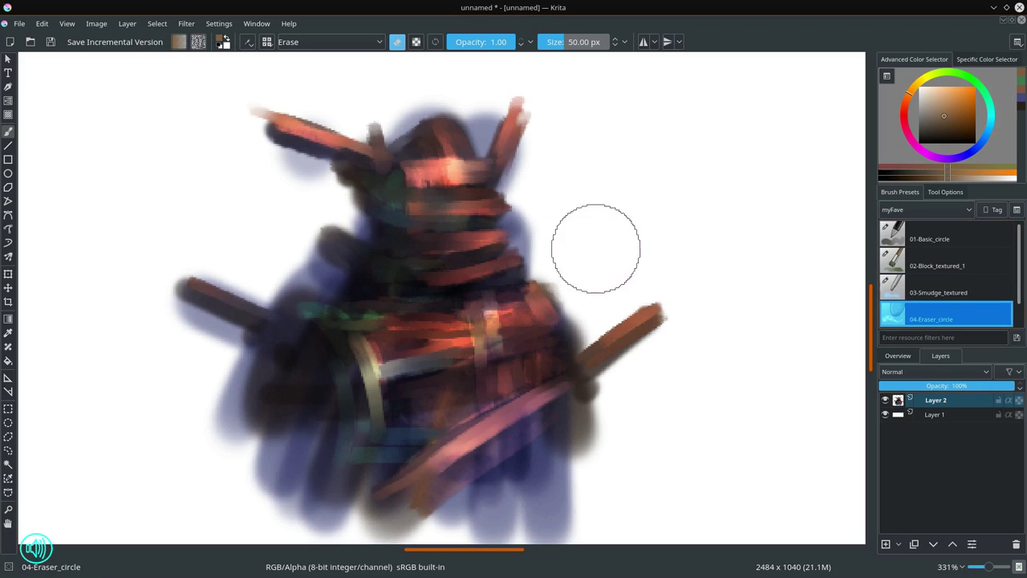
{"action": "left_click_drag", "start_coordinate": [597, 242], "coordinate": [534, 175]}
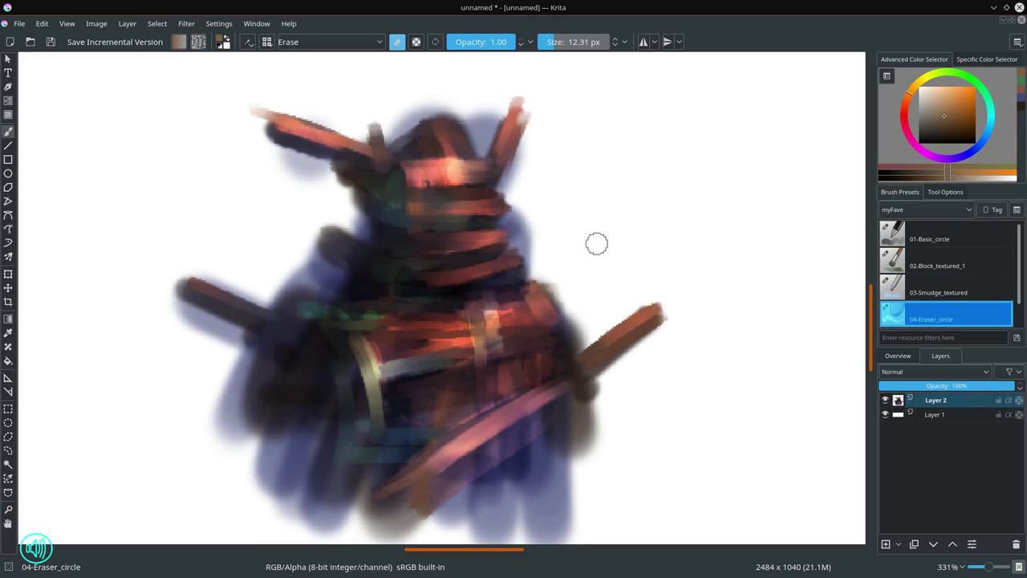
{"action": "key", "text": "bracketleft"}
{"action": "key", "text": "bracketleft"}
{"action": "mouse_move", "coordinate": [519, 97]}
{"action": "left_mouse_down"}
{"action": "mouse_move", "coordinate": [504, 154]}
{"action": "mouse_move", "coordinate": [513, 167]}
{"action": "left_mouse_up"}
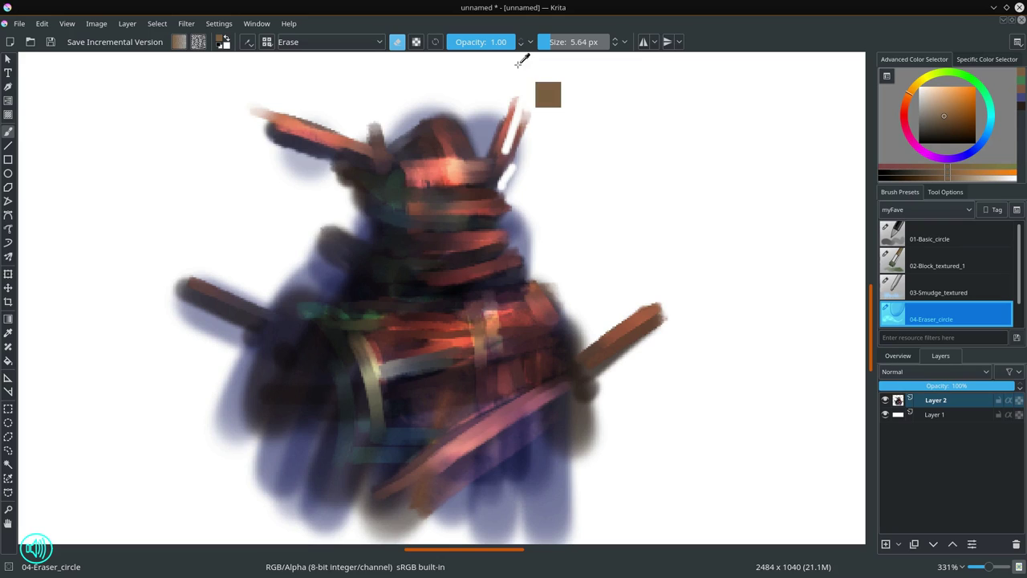
{"action": "key", "text": "ctrl+z"}
{"action": "key", "text": "ctrl+z"}
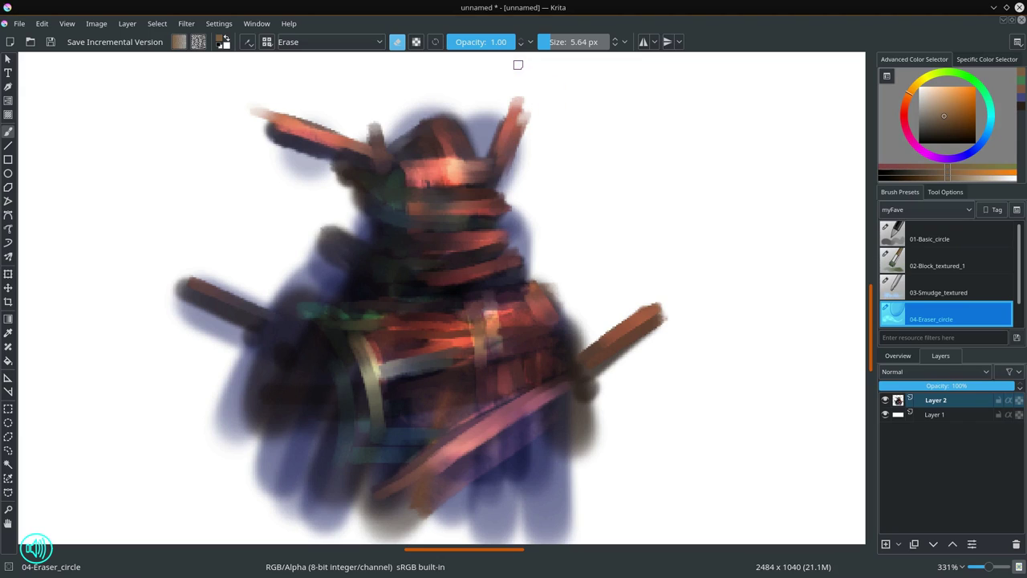
- Set up the 02-Block_textured_1 brush on Layer 1 at about 60 px with Normal blend mode
{"action": "left_click", "coordinate": [952, 415]}
{"action": "left_click", "coordinate": [949, 267]}
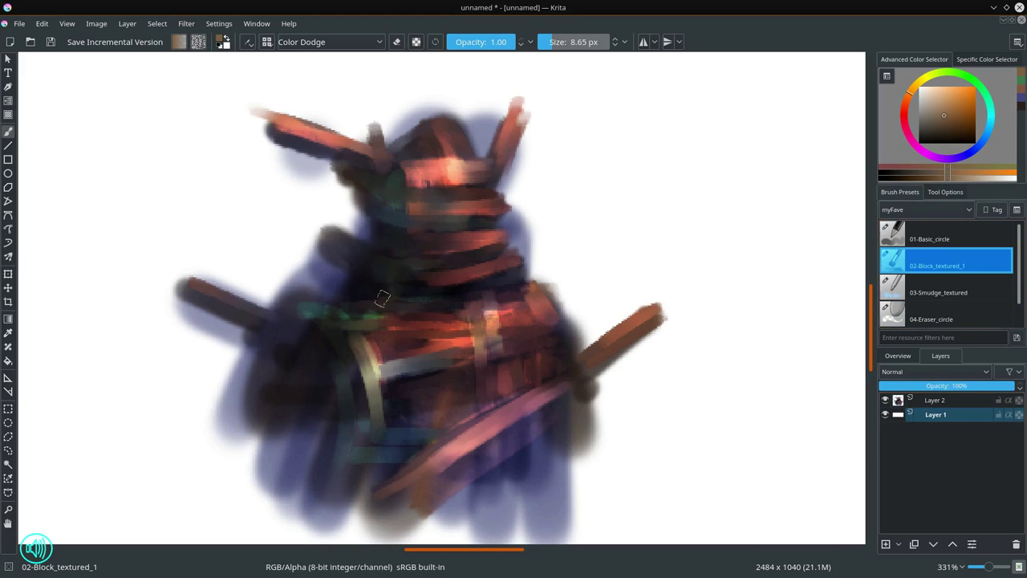
{"action": "left_click_drag", "start_coordinate": [383, 299], "coordinate": [145, 269]}
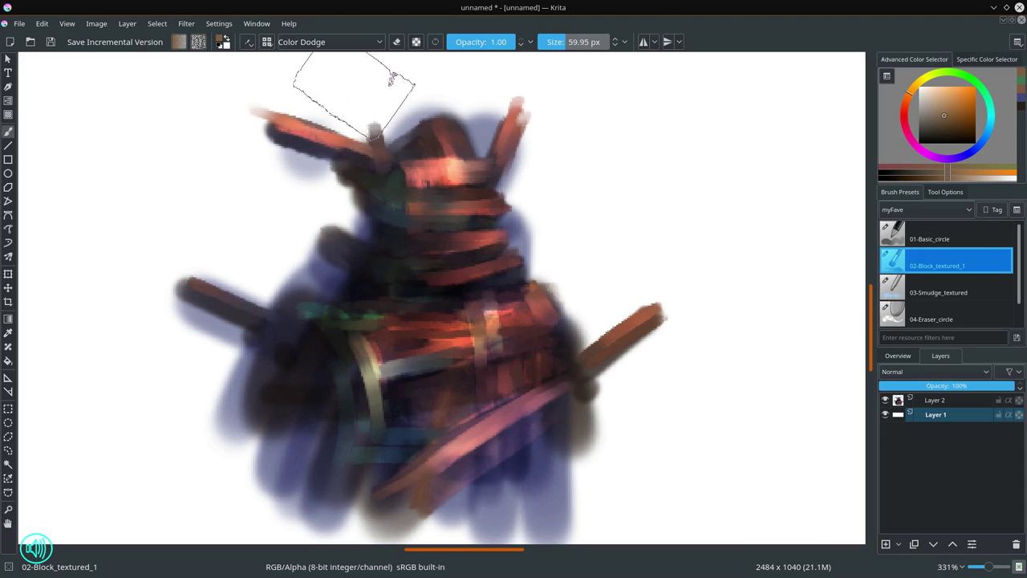
{"action": "left_click", "coordinate": [369, 44]}
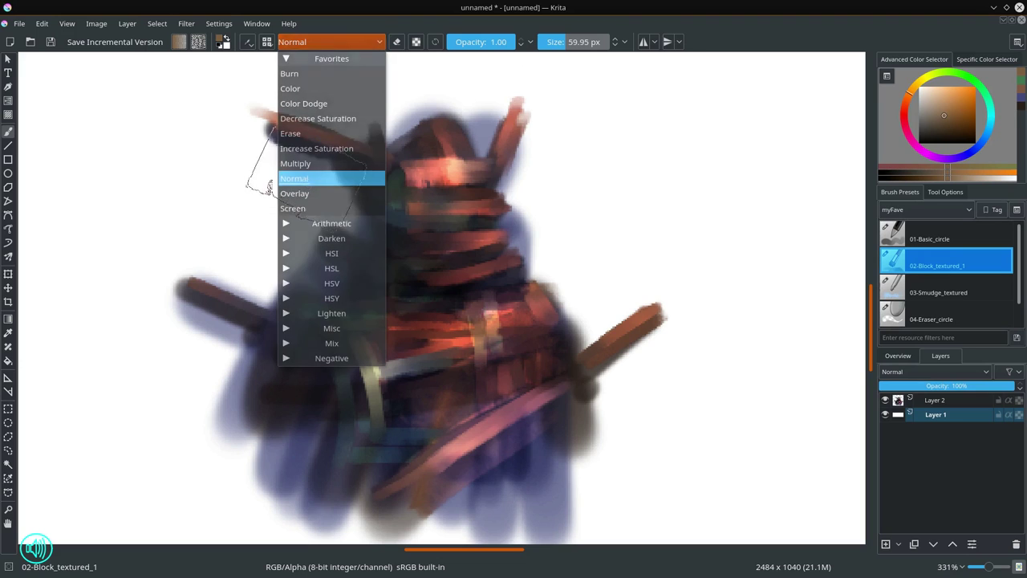
{"action": "left_click", "coordinate": [270, 186]}
- Paint broad brown strokes across the background behind the mech
{"action": "left_click_drag", "start_coordinate": [145, 168], "coordinate": [634, 76]}
{"action": "left_click_drag", "start_coordinate": [92, 345], "coordinate": [774, 156]}
{"action": "mouse_move", "coordinate": [77, 489]}
{"action": "left_mouse_down"}
{"action": "mouse_move", "coordinate": [678, 277]}
{"action": "mouse_move", "coordinate": [771, 265]}
{"action": "left_mouse_up"}
{"action": "left_click_drag", "start_coordinate": [136, 521], "coordinate": [763, 417]}
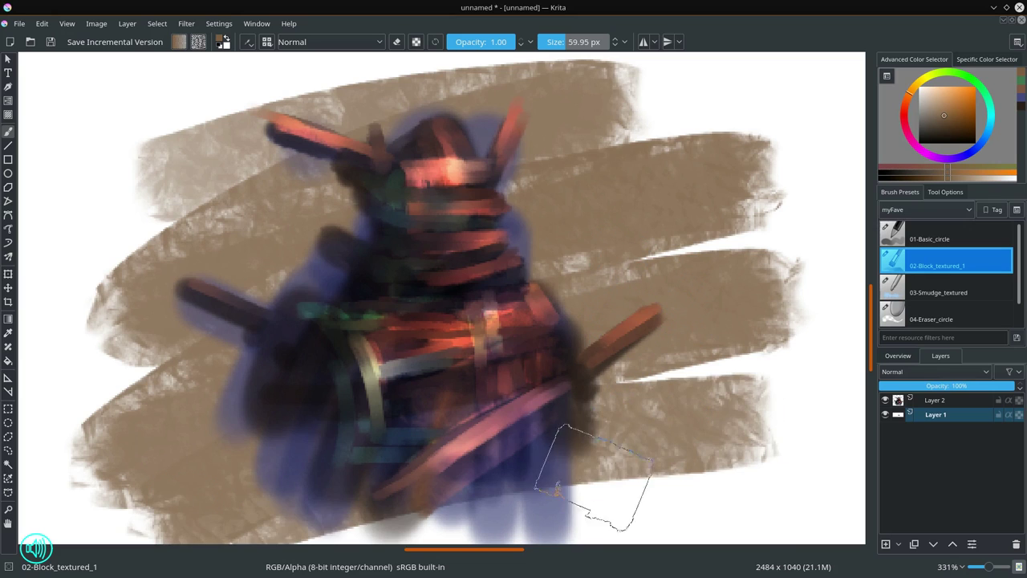
{"action": "scroll", "coordinate": [343, 400], "scroll_direction": "down", "scroll_amount": 2}
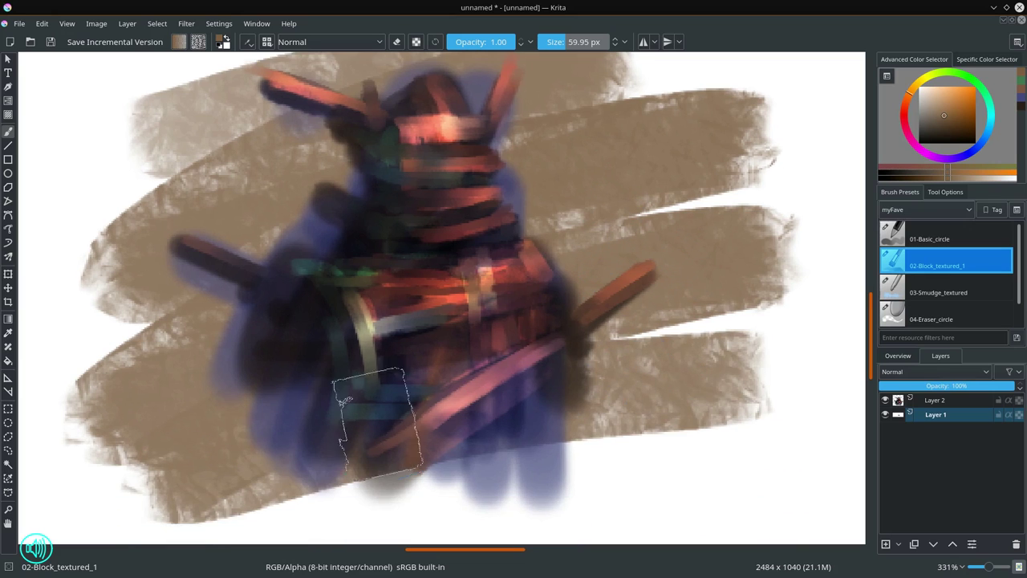
{"action": "left_click_drag", "start_coordinate": [649, 281], "coordinate": [649, 329]}
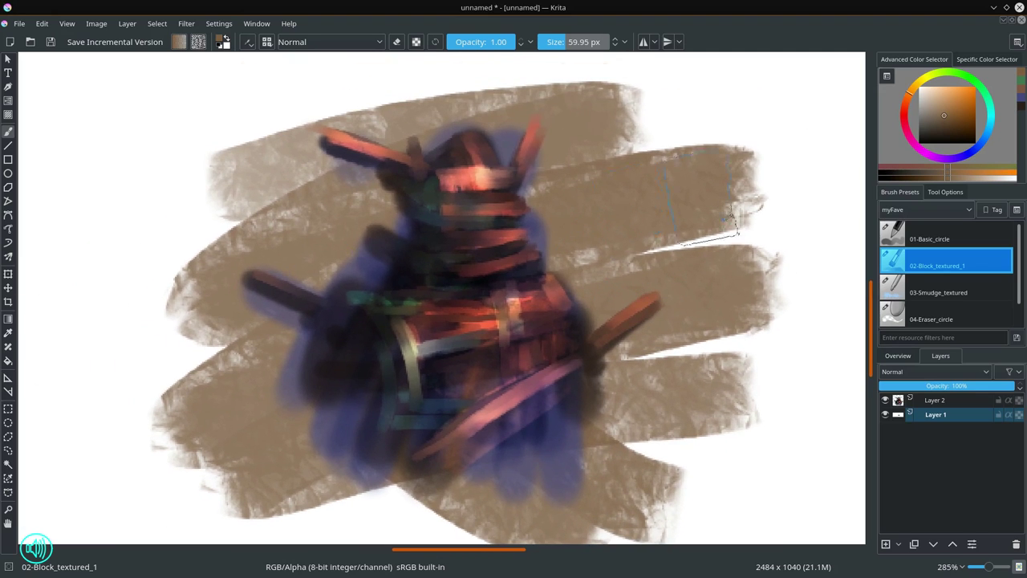
- Paint broad cyan strokes across the background and a blue stroke down the left
{"action": "left_click", "coordinate": [993, 114]}
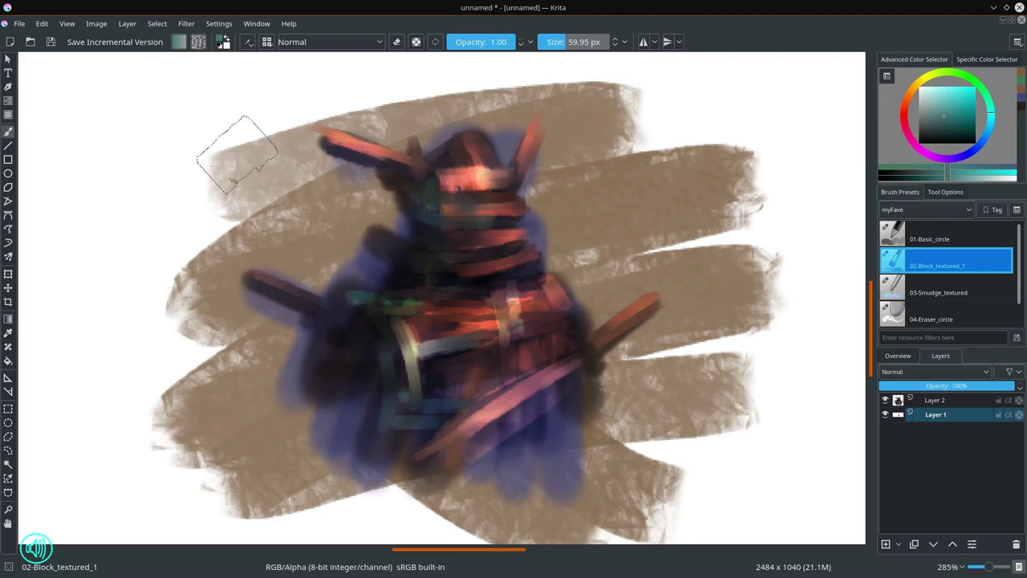
{"action": "mouse_move", "coordinate": [236, 154]}
{"action": "left_mouse_down"}
{"action": "mouse_move", "coordinate": [297, 103]}
{"action": "mouse_move", "coordinate": [367, 69]}
{"action": "mouse_move", "coordinate": [471, 218]}
{"action": "left_mouse_up"}
{"action": "left_click_drag", "start_coordinate": [562, 81], "coordinate": [695, 376]}
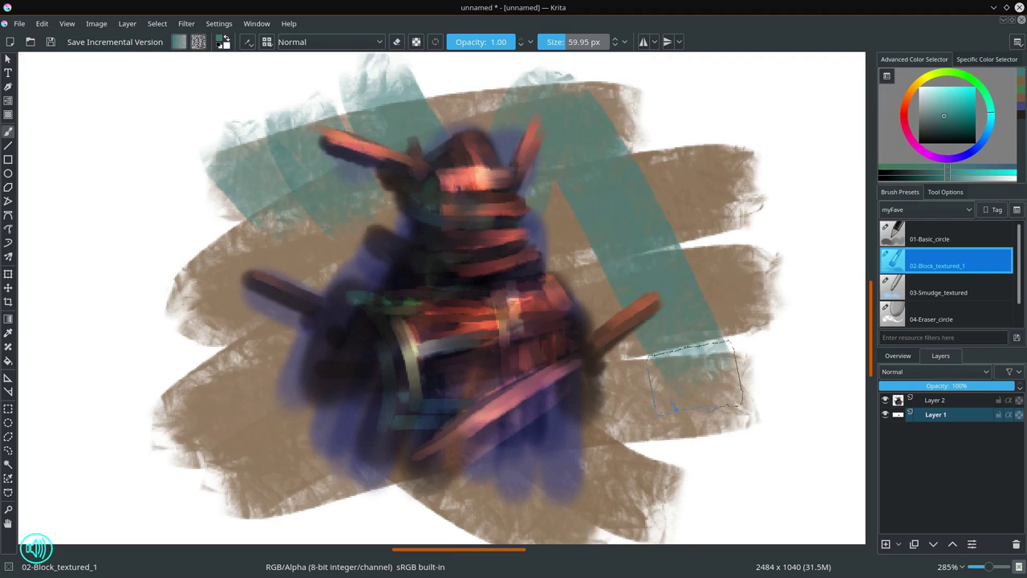
{"action": "mouse_move", "coordinate": [298, 286]}
{"action": "left_mouse_down"}
{"action": "mouse_move", "coordinate": [149, 356]}
{"action": "mouse_move", "coordinate": [401, 287]}
{"action": "left_mouse_up"}
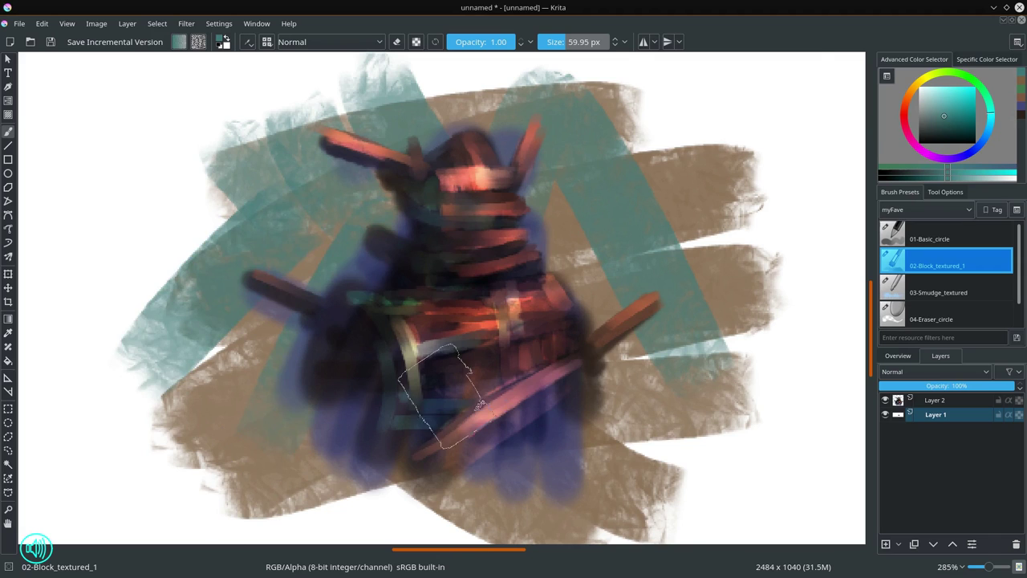
{"action": "left_click", "coordinate": [974, 158]}
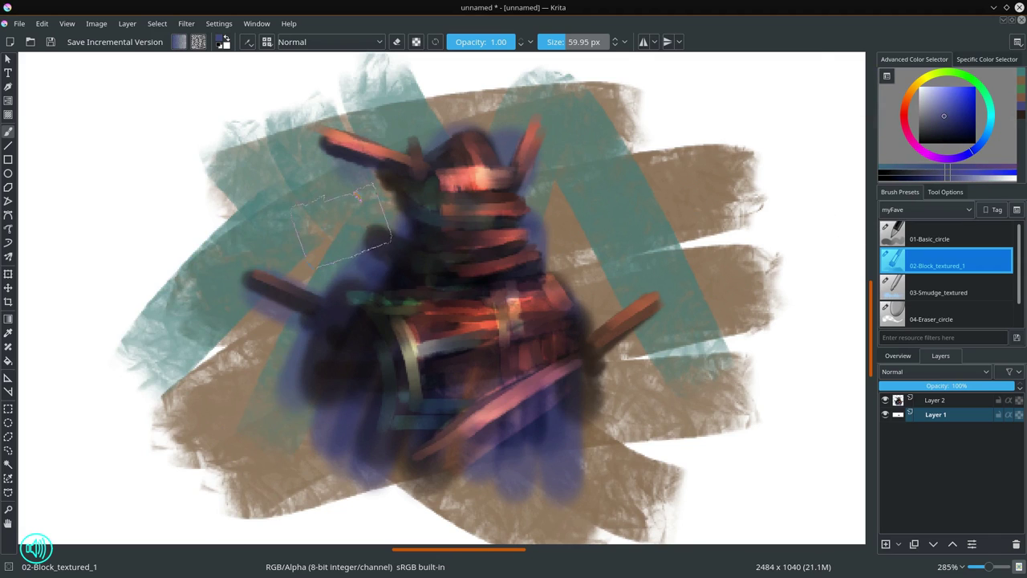
{"action": "left_click_drag", "start_coordinate": [293, 185], "coordinate": [329, 506]}
- Layer dark blue-grey strokes across the left, centre, helmet top and lower area
{"action": "left_click_drag", "start_coordinate": [345, 249], "coordinate": [321, 121]}
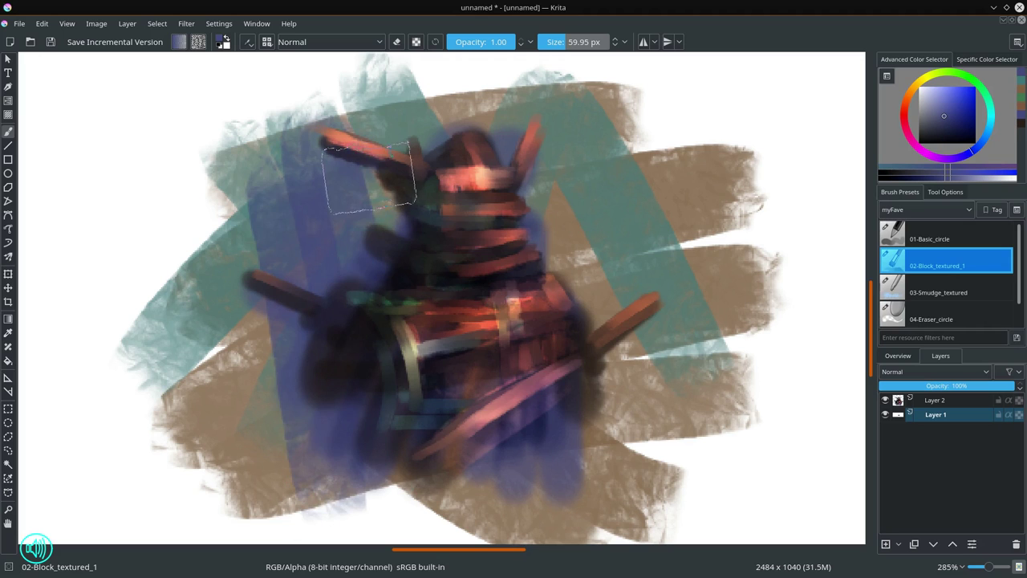
{"action": "left_click", "coordinate": [944, 136]}
{"action": "left_click_drag", "start_coordinate": [321, 345], "coordinate": [412, 229]}
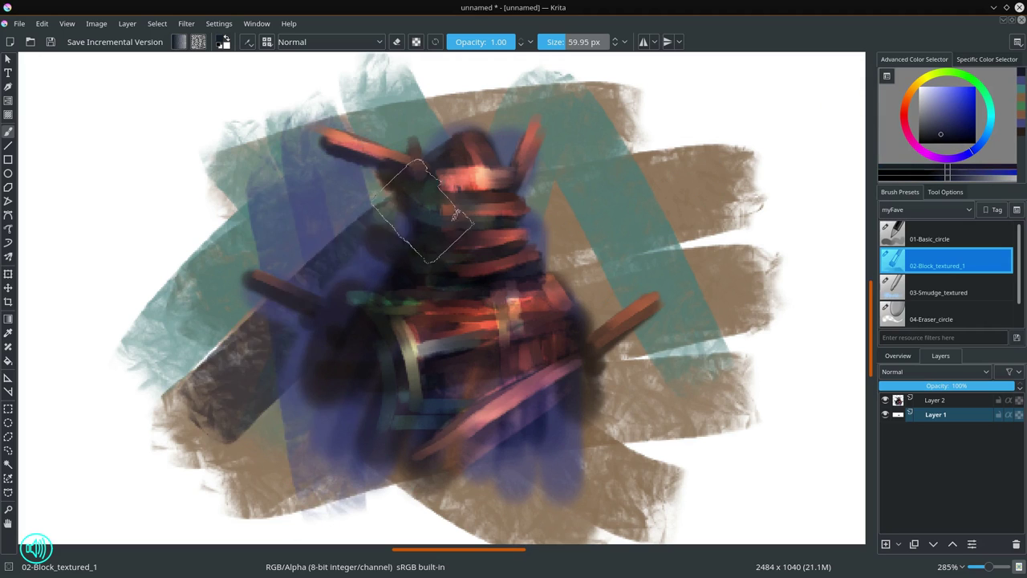
{"action": "left_click_drag", "start_coordinate": [370, 200], "coordinate": [160, 353]}
{"action": "left_click_drag", "start_coordinate": [385, 153], "coordinate": [178, 256]}
{"action": "left_click_drag", "start_coordinate": [137, 297], "coordinate": [385, 72]}
{"action": "left_click_drag", "start_coordinate": [144, 232], "coordinate": [417, 56]}
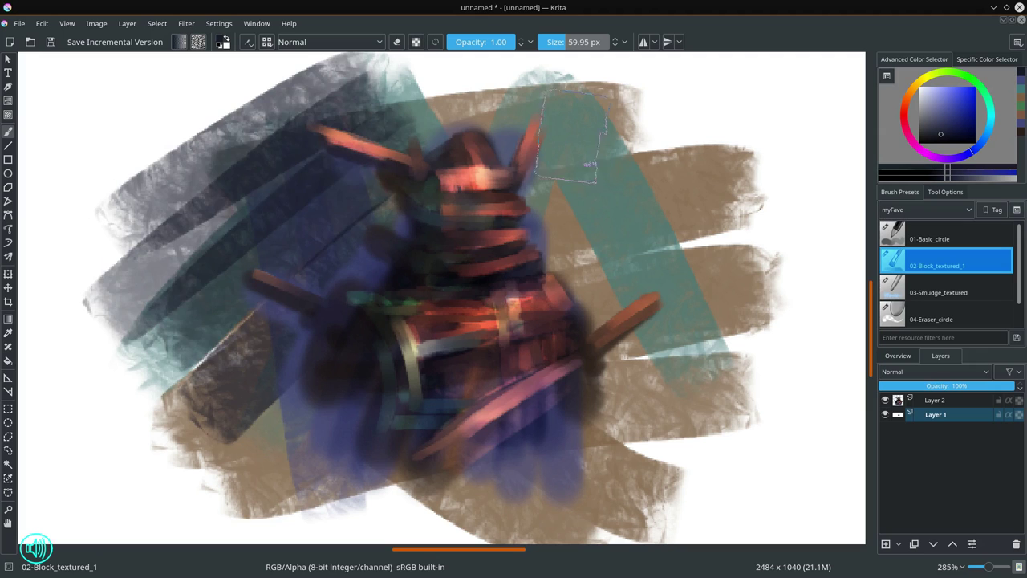
{"action": "mouse_move", "coordinate": [514, 96]}
{"action": "left_mouse_down"}
{"action": "mouse_move", "coordinate": [401, 69]}
{"action": "mouse_move", "coordinate": [505, 289]}
{"action": "left_mouse_up"}
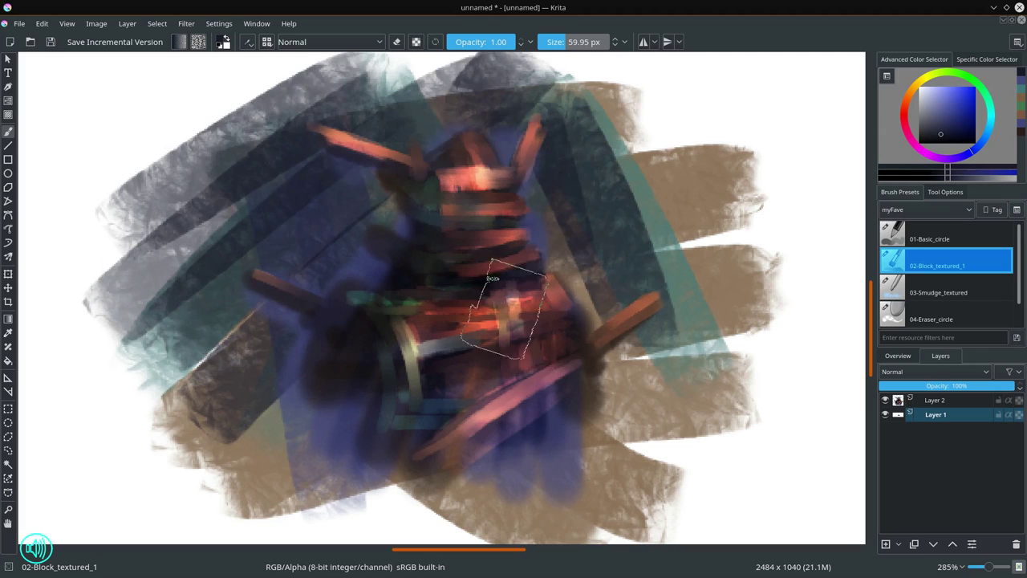
{"action": "left_click_drag", "start_coordinate": [285, 345], "coordinate": [297, 538]}
{"action": "left_click_drag", "start_coordinate": [402, 417], "coordinate": [426, 538]}
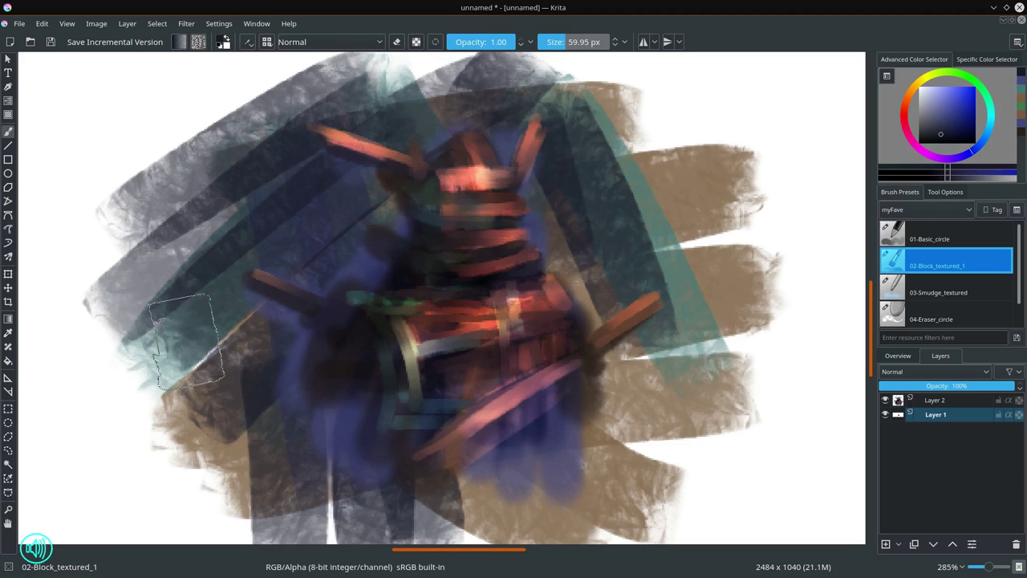
{"action": "left_click", "coordinate": [9, 276]}
{"action": "left_click", "coordinate": [8, 302]}
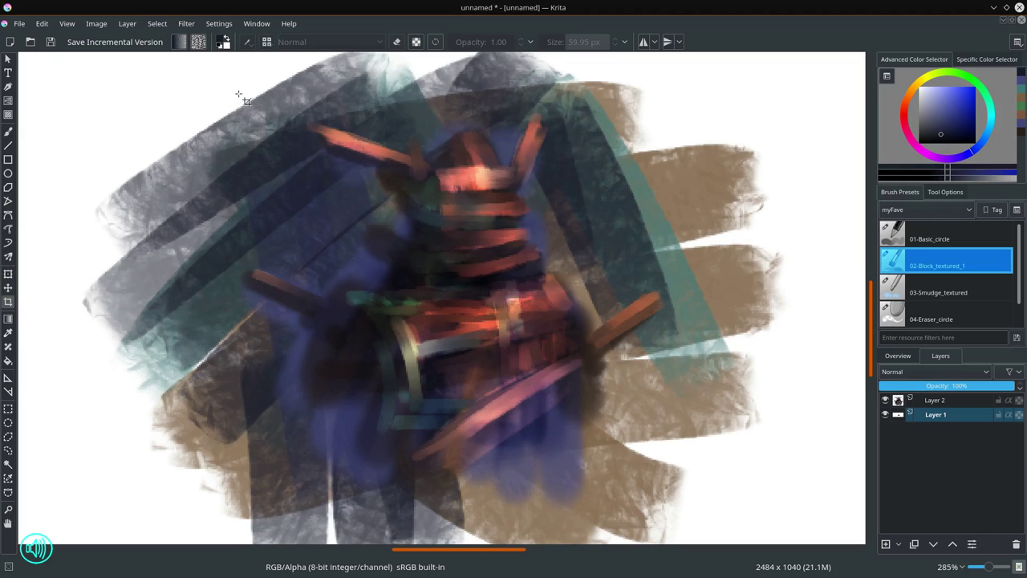
- Crop the image to 283 × 285 around the mech
{"action": "left_click_drag", "start_coordinate": [237, 95], "coordinate": [625, 499]}
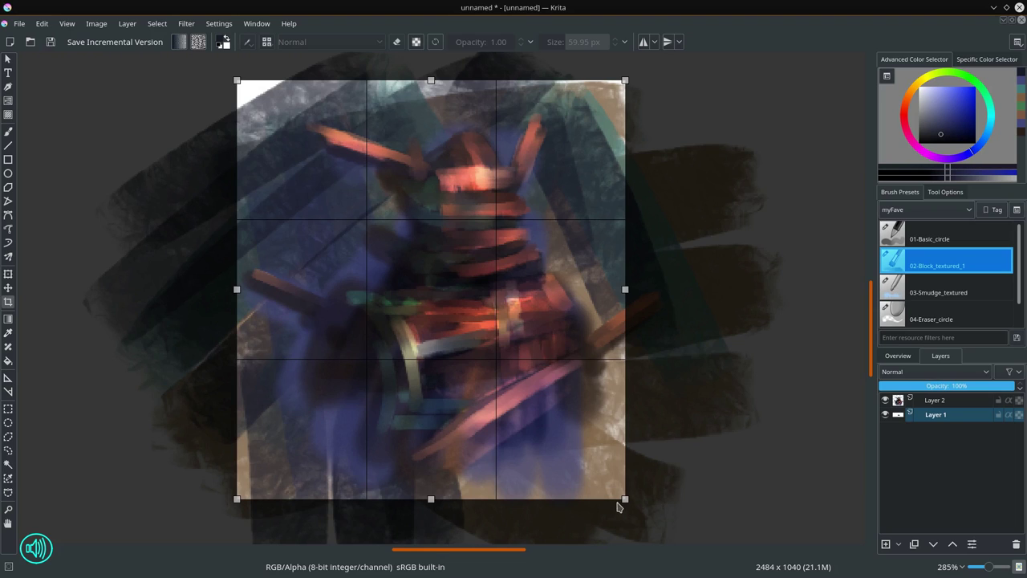
{"action": "left_click_drag", "start_coordinate": [625, 499], "coordinate": [669, 515]}
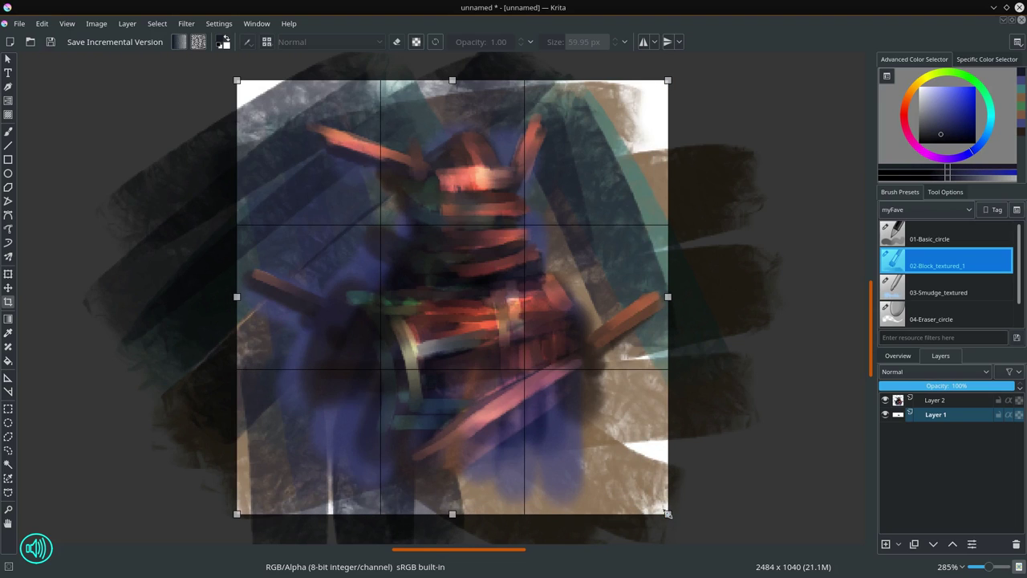
{"action": "key", "text": "Return"}
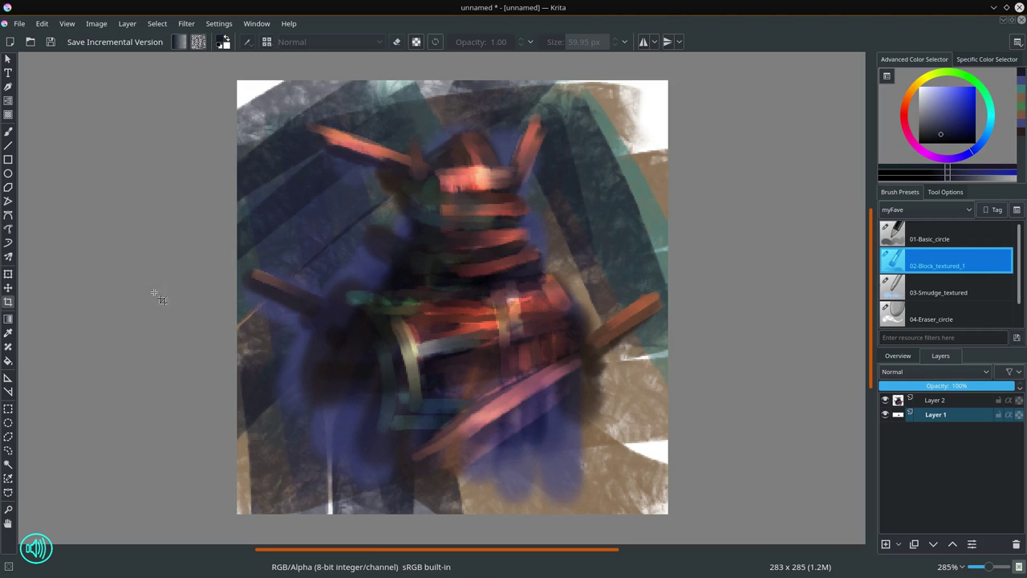
- Brush dark blue over the white top band, right edge, left edge and lower-right area
{"action": "left_click", "coordinate": [8, 131]}
{"action": "mouse_move", "coordinate": [293, 90]}
{"action": "left_mouse_down"}
{"action": "mouse_move", "coordinate": [640, 99]}
{"action": "mouse_move", "coordinate": [682, 160]}
{"action": "left_mouse_up"}
{"action": "mouse_move", "coordinate": [674, 353]}
{"action": "left_mouse_down"}
{"action": "mouse_move", "coordinate": [654, 385]}
{"action": "mouse_move", "coordinate": [643, 474]}
{"action": "mouse_move", "coordinate": [578, 498]}
{"action": "mouse_move", "coordinate": [458, 492]}
{"action": "mouse_move", "coordinate": [321, 448]}
{"action": "mouse_move", "coordinate": [345, 491]}
{"action": "mouse_move", "coordinate": [265, 401]}
{"action": "left_mouse_up"}
{"action": "left_click_drag", "start_coordinate": [207, 333], "coordinate": [249, 461]}
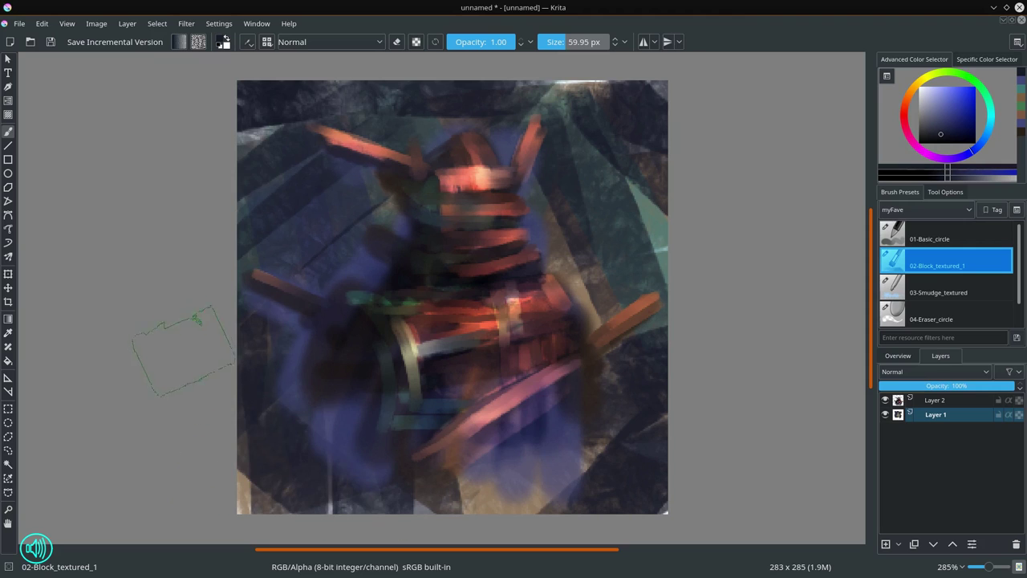
{"action": "left_click_drag", "start_coordinate": [642, 439], "coordinate": [630, 369]}
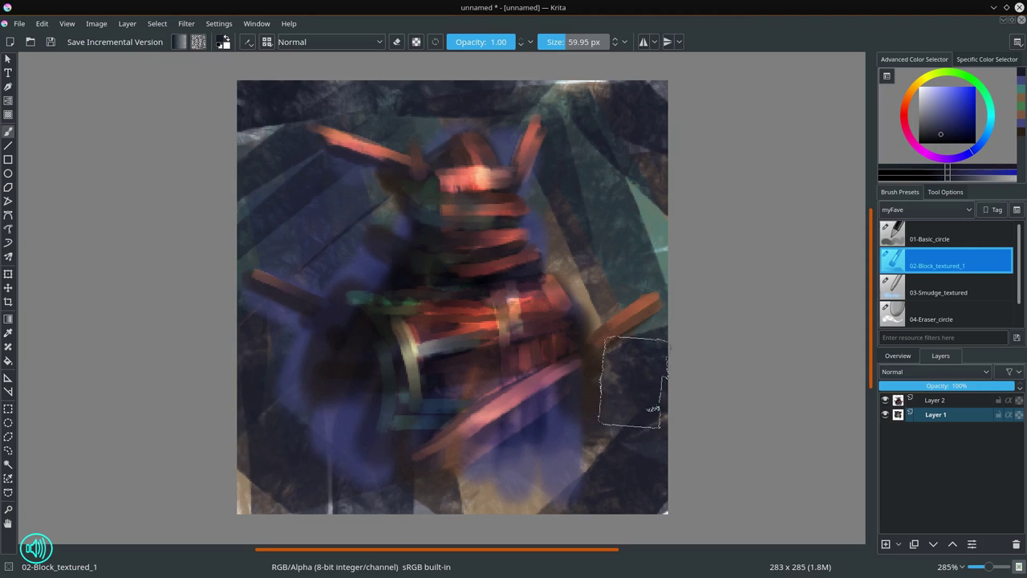
{"action": "left_click", "coordinate": [933, 402]}
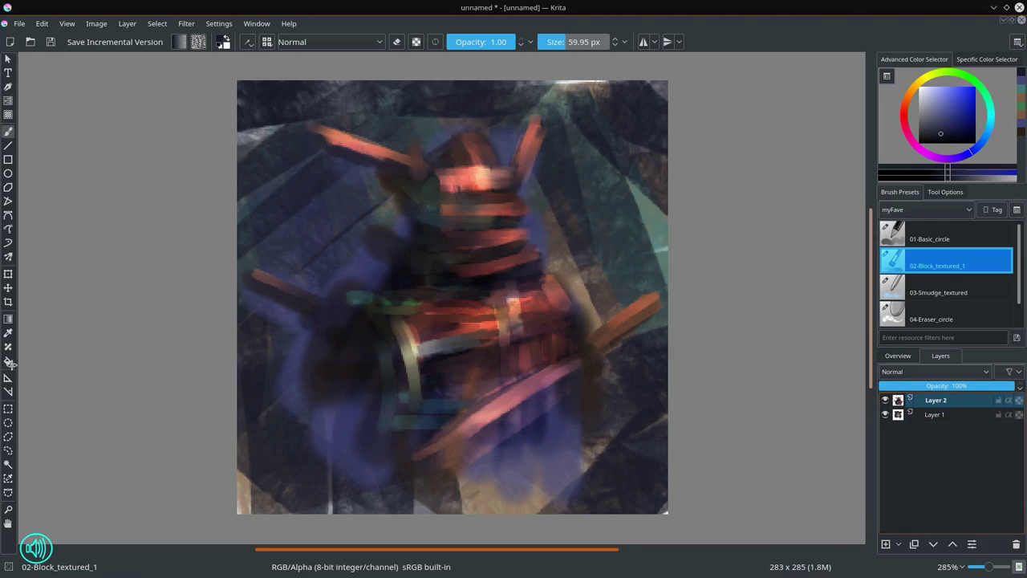
- Start a polygonal selection along the mech's left arm, left side and bottom edge
{"action": "left_click", "coordinate": [8, 437]}
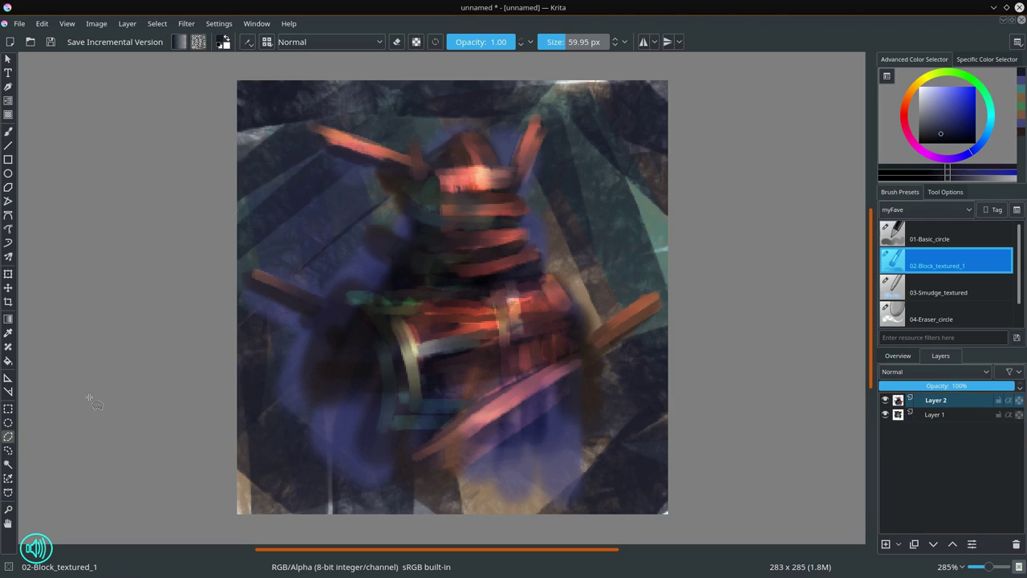
{"action": "left_click", "coordinate": [256, 271]}
{"action": "left_click", "coordinate": [287, 293]}
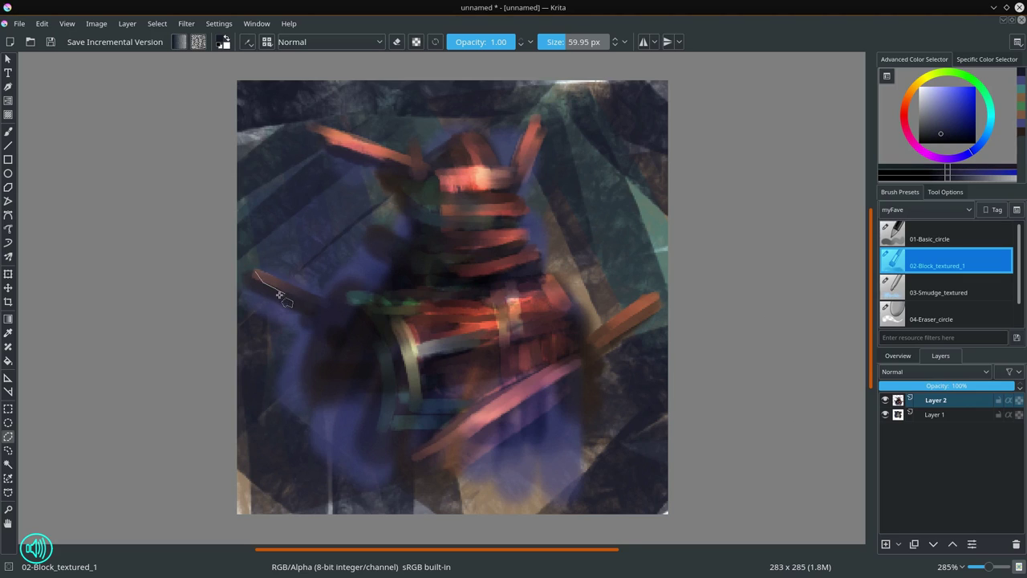
{"action": "left_click", "coordinate": [318, 323]}
{"action": "left_click", "coordinate": [334, 347]}
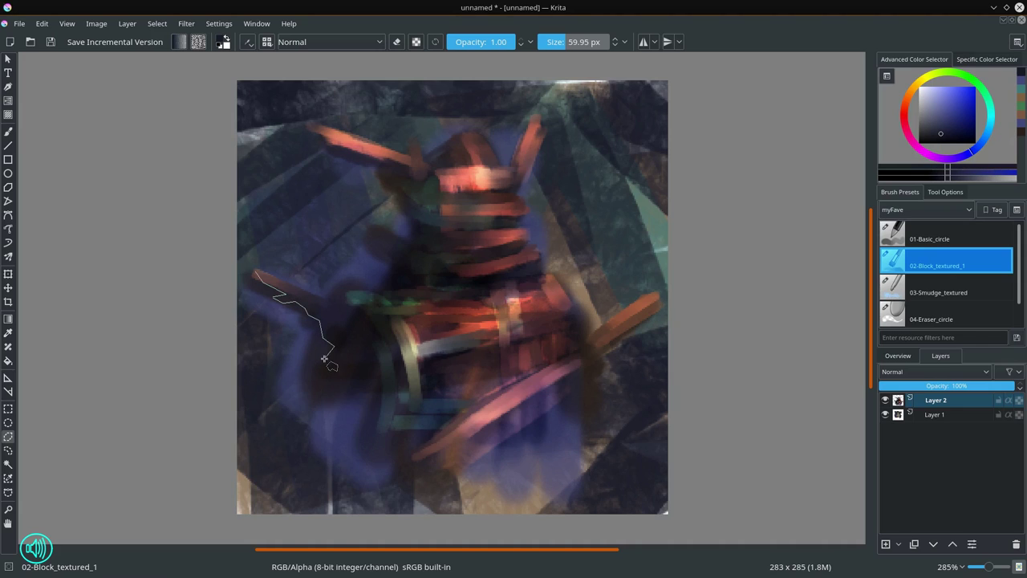
{"action": "left_click", "coordinate": [316, 399]}
{"action": "left_click", "coordinate": [310, 437]}
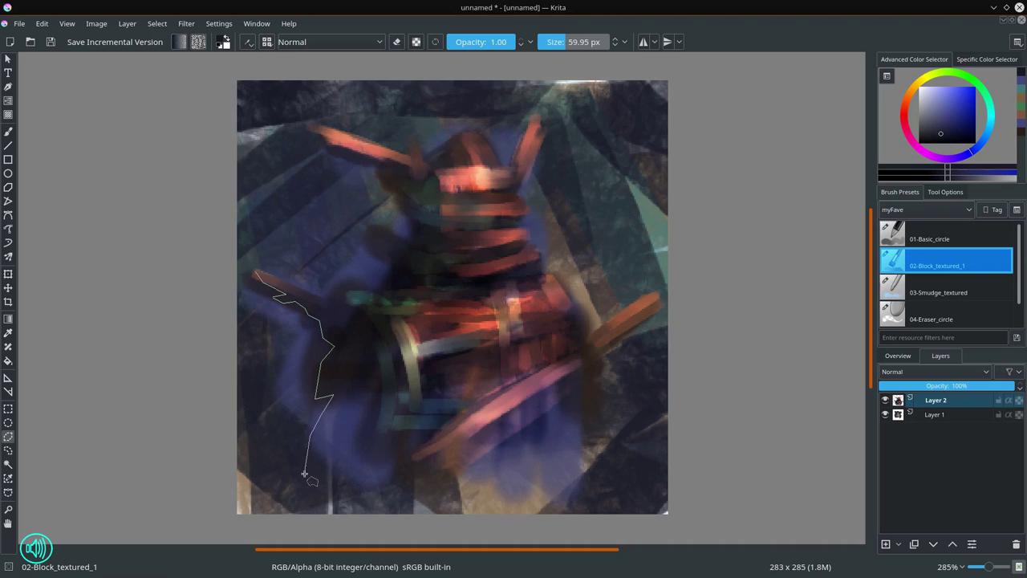
{"action": "left_click", "coordinate": [349, 447]}
{"action": "left_click", "coordinate": [383, 474]}
{"action": "left_click", "coordinate": [421, 465]}
{"action": "left_click", "coordinate": [460, 487]}
- Continue the selection up the right side, right arm, helmet spikes and top, closing the outline
{"action": "left_click", "coordinate": [525, 454]}
{"action": "left_click", "coordinate": [588, 441]}
{"action": "left_click", "coordinate": [599, 402]}
{"action": "left_click", "coordinate": [581, 370]}
{"action": "left_click", "coordinate": [600, 337]}
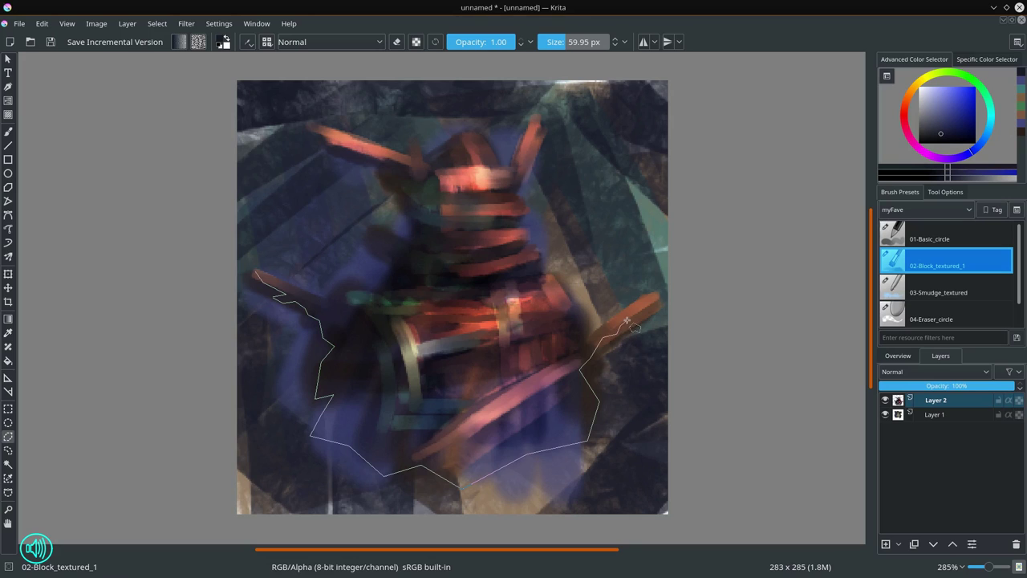
{"action": "left_click", "coordinate": [628, 328]}
{"action": "mouse_move", "coordinate": [580, 330]}
{"action": "left_mouse_down"}
{"action": "mouse_move", "coordinate": [529, 269]}
{"action": "mouse_move", "coordinate": [537, 260]}
{"action": "mouse_move", "coordinate": [524, 215]}
{"action": "left_mouse_up"}
{"action": "left_click_drag", "start_coordinate": [518, 193], "coordinate": [533, 133]}
{"action": "left_click_drag", "start_coordinate": [541, 97], "coordinate": [520, 160]}
{"action": "mouse_move", "coordinate": [480, 131]}
{"action": "left_mouse_down"}
{"action": "mouse_move", "coordinate": [432, 149]}
{"action": "mouse_move", "coordinate": [395, 138]}
{"action": "left_mouse_up"}
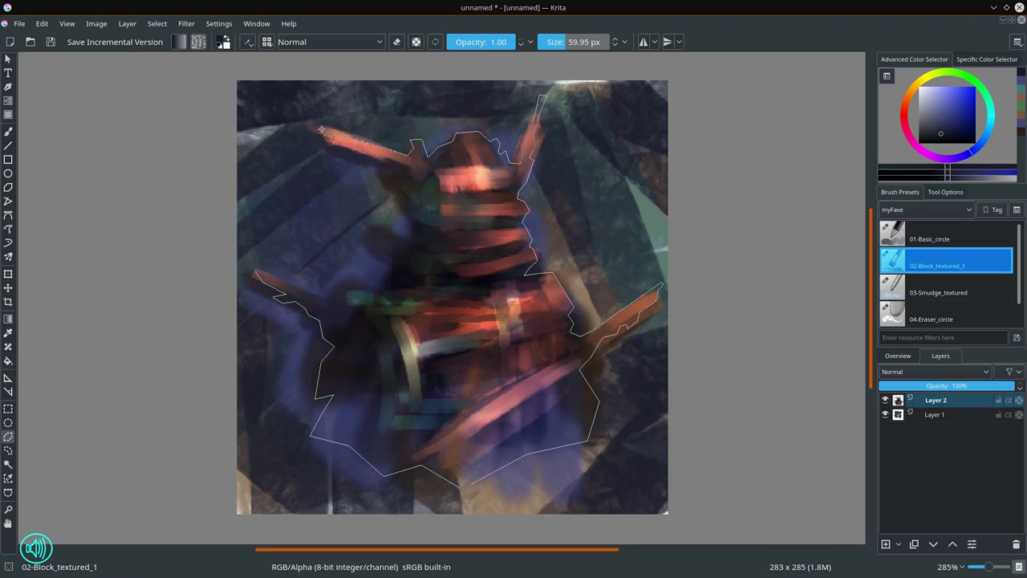
{"action": "mouse_move", "coordinate": [318, 125]}
{"action": "left_mouse_down"}
{"action": "mouse_move", "coordinate": [305, 126]}
{"action": "mouse_move", "coordinate": [384, 167]}
{"action": "mouse_move", "coordinate": [419, 228]}
{"action": "mouse_move", "coordinate": [387, 247]}
{"action": "mouse_move", "coordinate": [375, 282]}
{"action": "mouse_move", "coordinate": [350, 305]}
{"action": "mouse_move", "coordinate": [256, 272]}
{"action": "left_mouse_up"}
- Invert the selection, cut the Layer 2 paint outside the mech, and deselect
{"action": "left_click", "coordinate": [158, 23]}
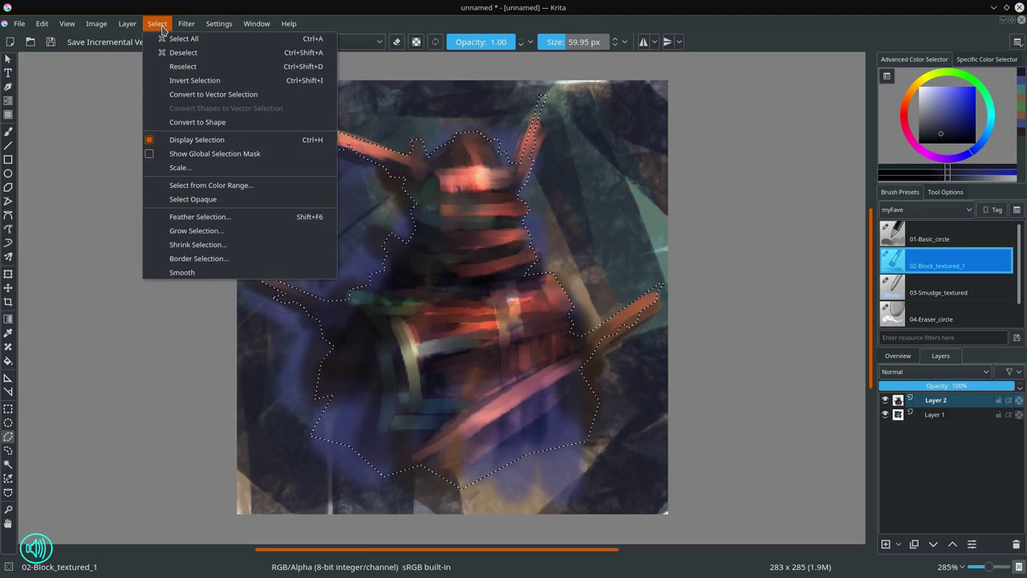
{"action": "left_click", "coordinate": [184, 80]}
{"action": "left_click", "coordinate": [41, 23]}
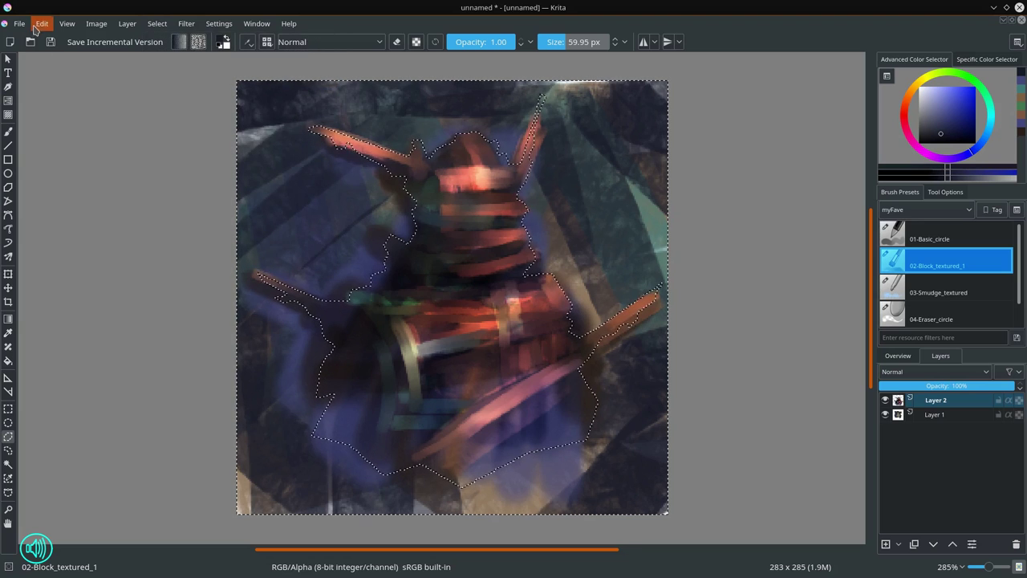
{"action": "left_click", "coordinate": [57, 67]}
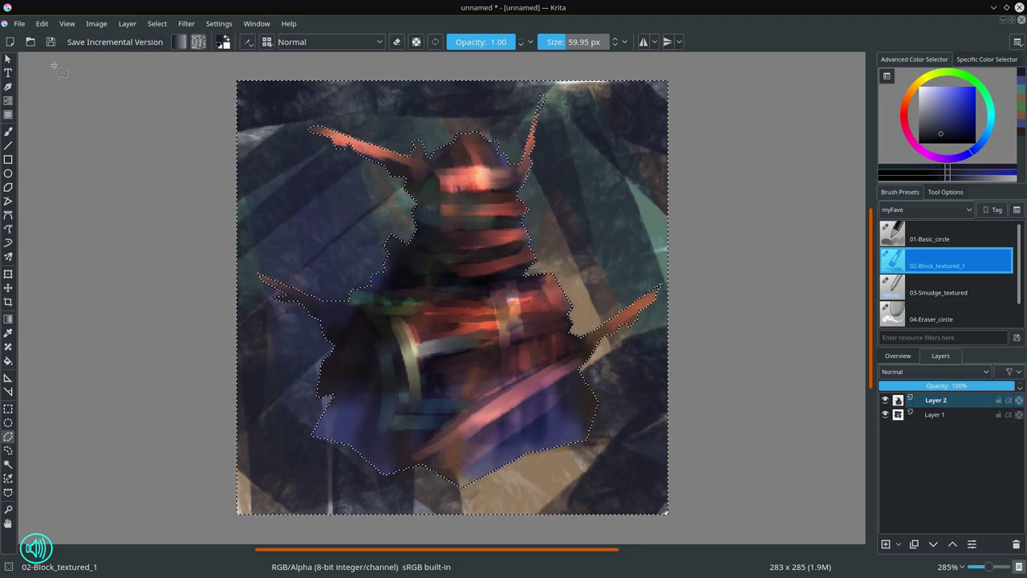
{"action": "left_click", "coordinate": [157, 23]}
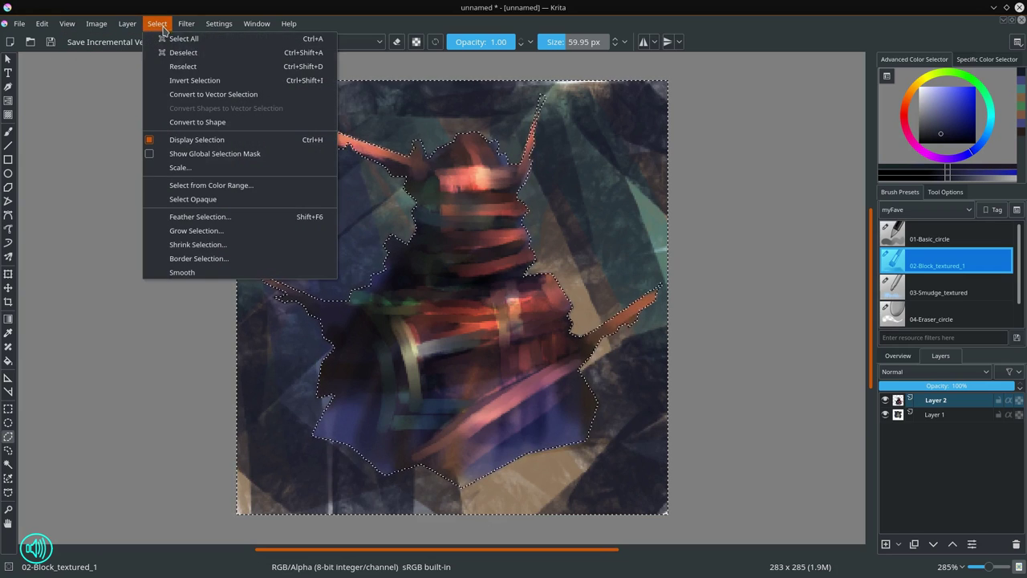
{"action": "left_click", "coordinate": [167, 51]}
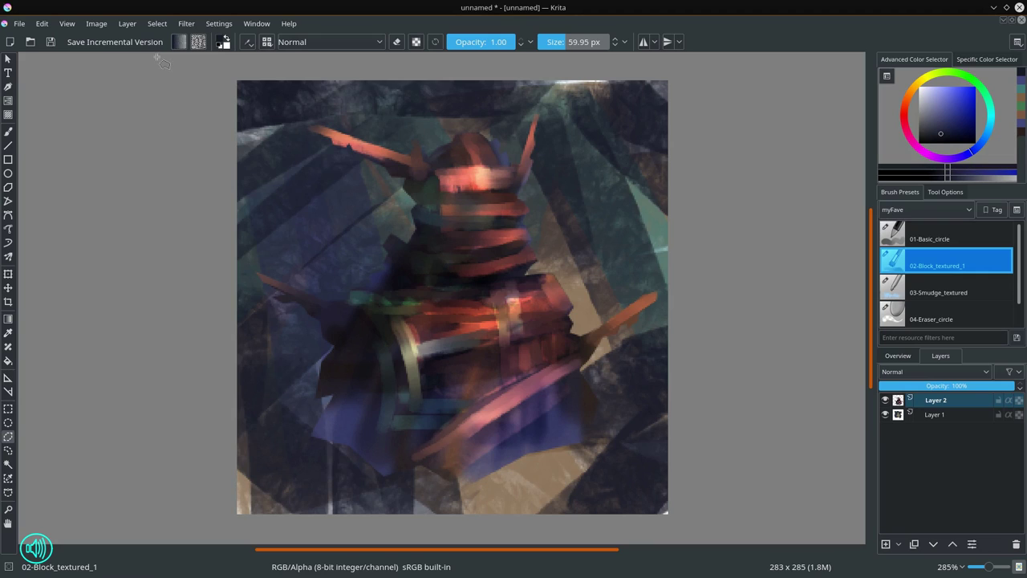
{"action": "left_click", "coordinate": [947, 415]}
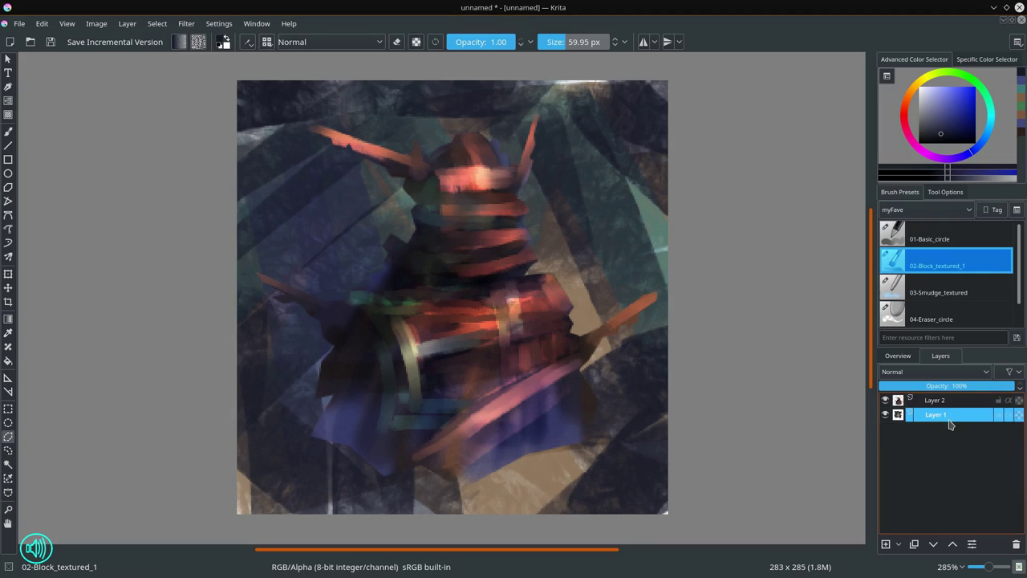
{"action": "left_click", "coordinate": [186, 24]}
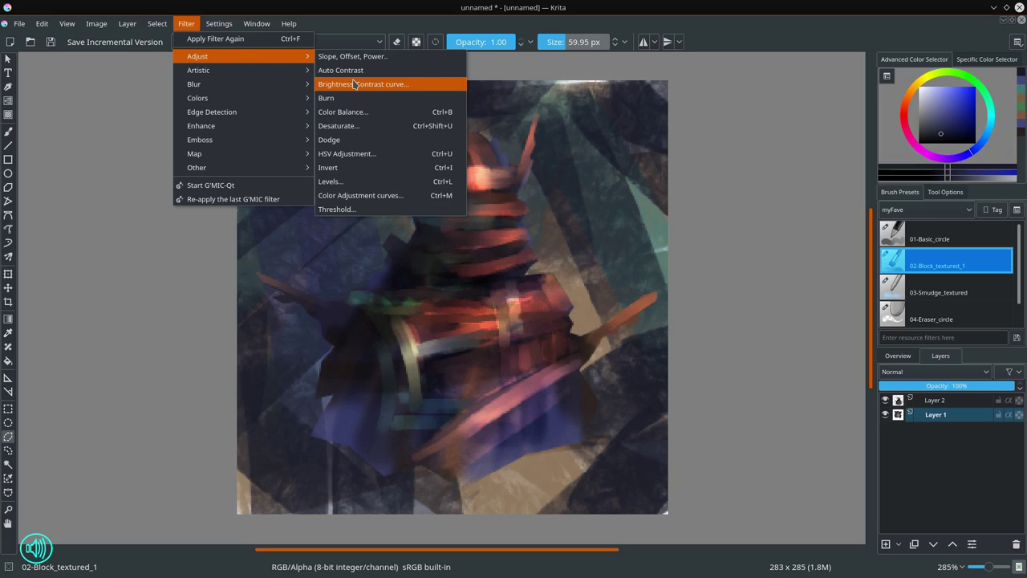
{"action": "mouse_move", "coordinate": [195, 84]}
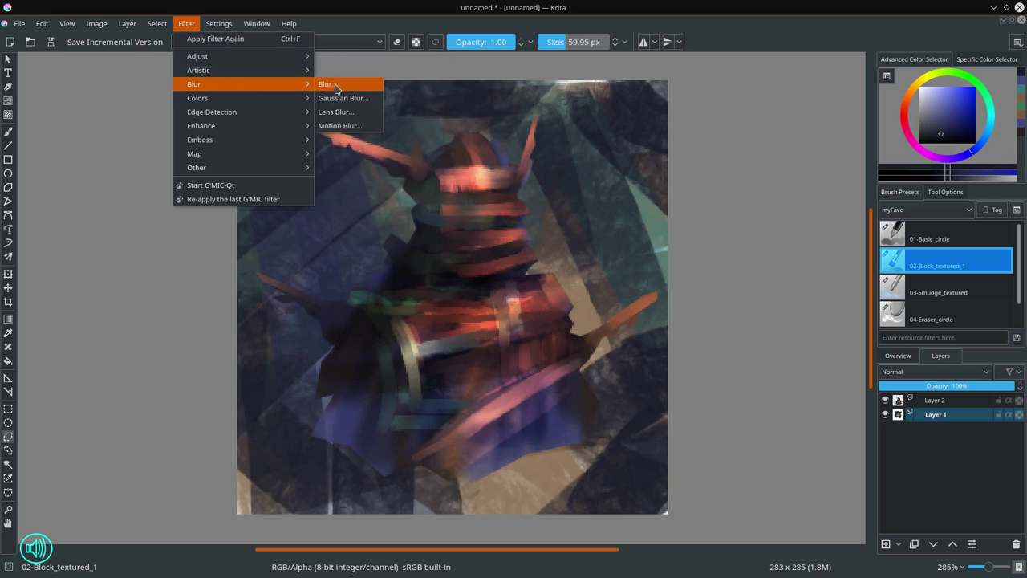
{"action": "left_click", "coordinate": [334, 97]}
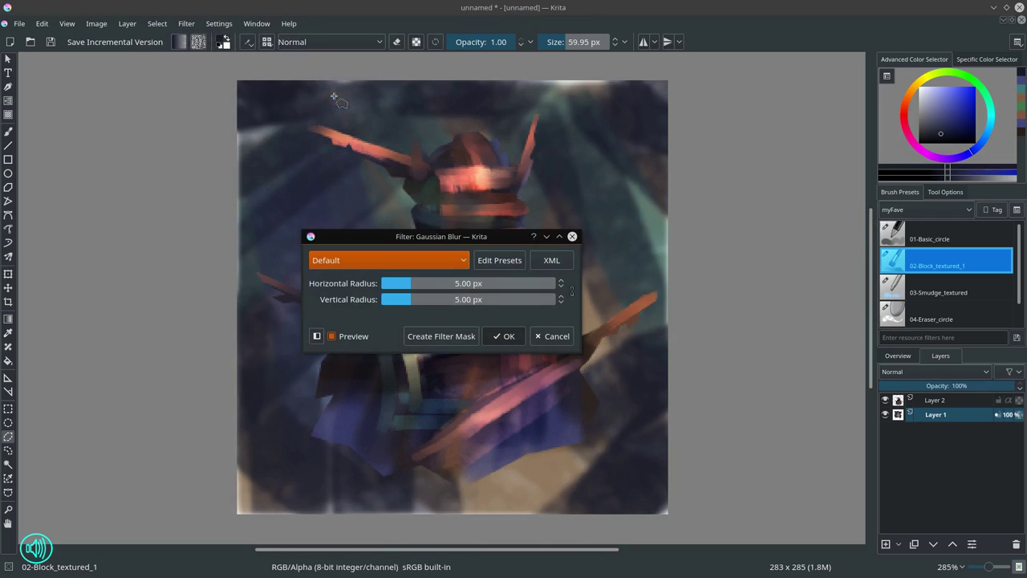
{"action": "left_click", "coordinate": [526, 287]}
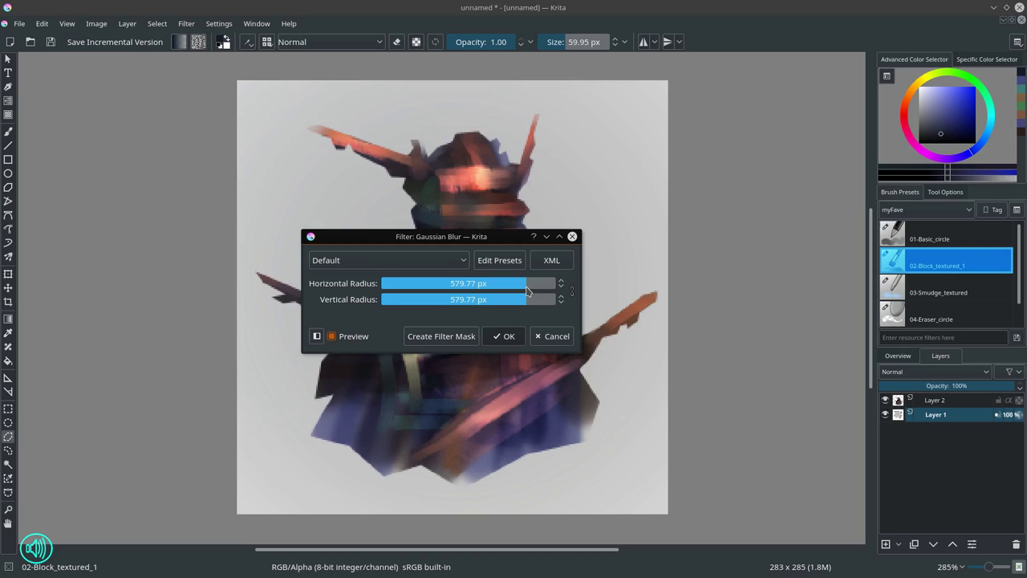
{"action": "left_click", "coordinate": [494, 287]}
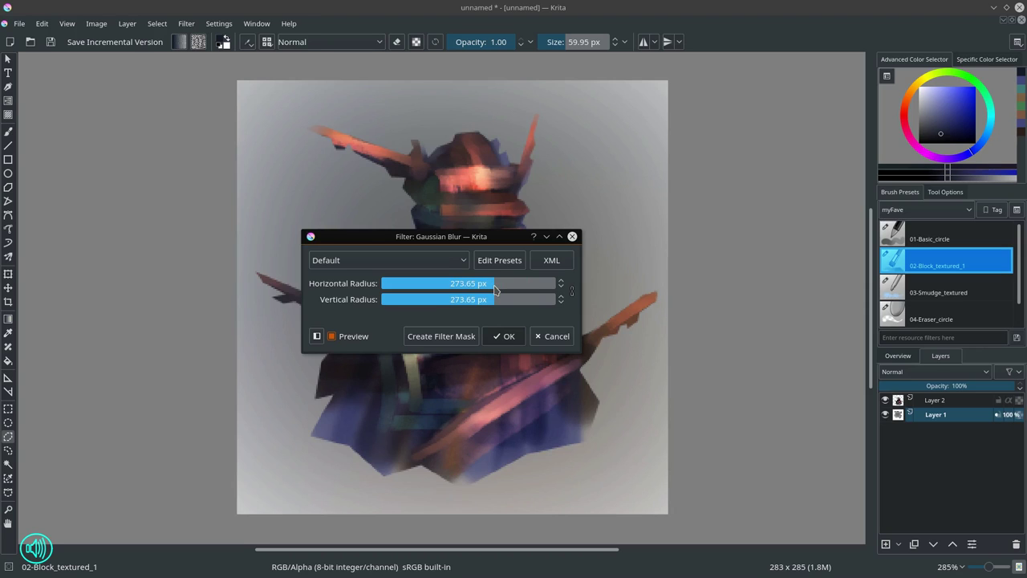
{"action": "left_click", "coordinate": [474, 287]}
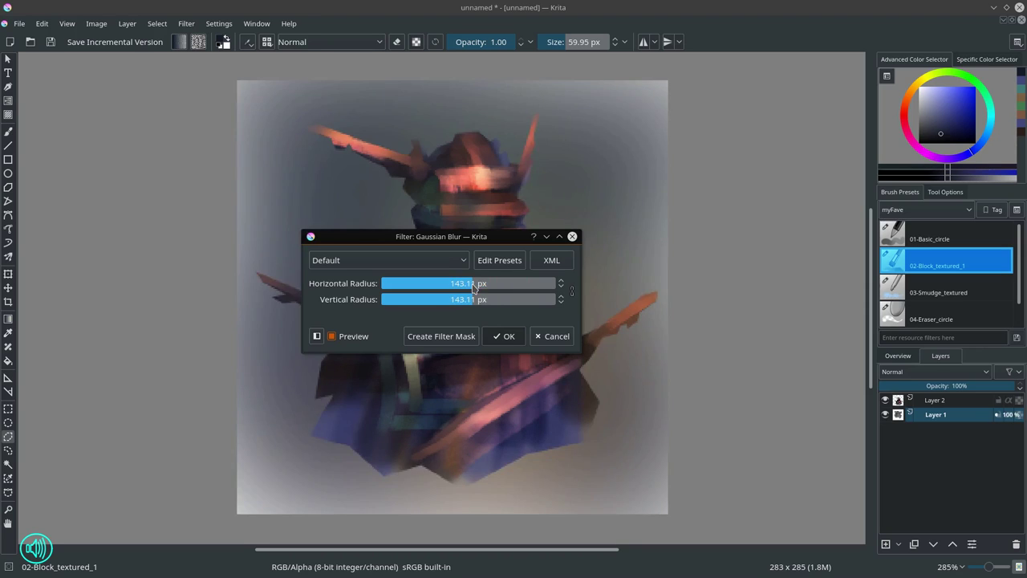
{"action": "left_click", "coordinate": [448, 287]}
{"action": "left_click", "coordinate": [417, 288]}
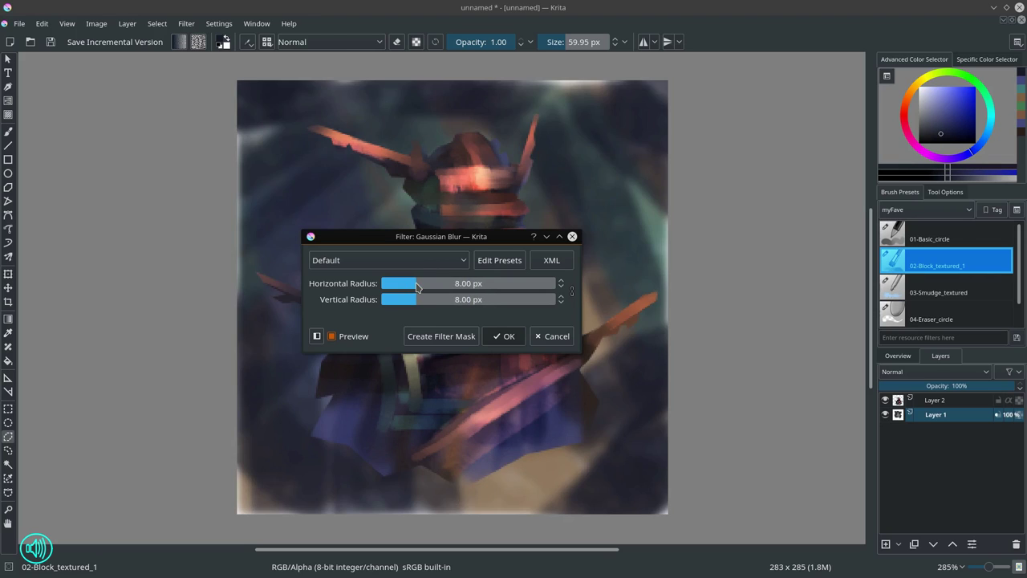
{"action": "left_click", "coordinate": [553, 336]}
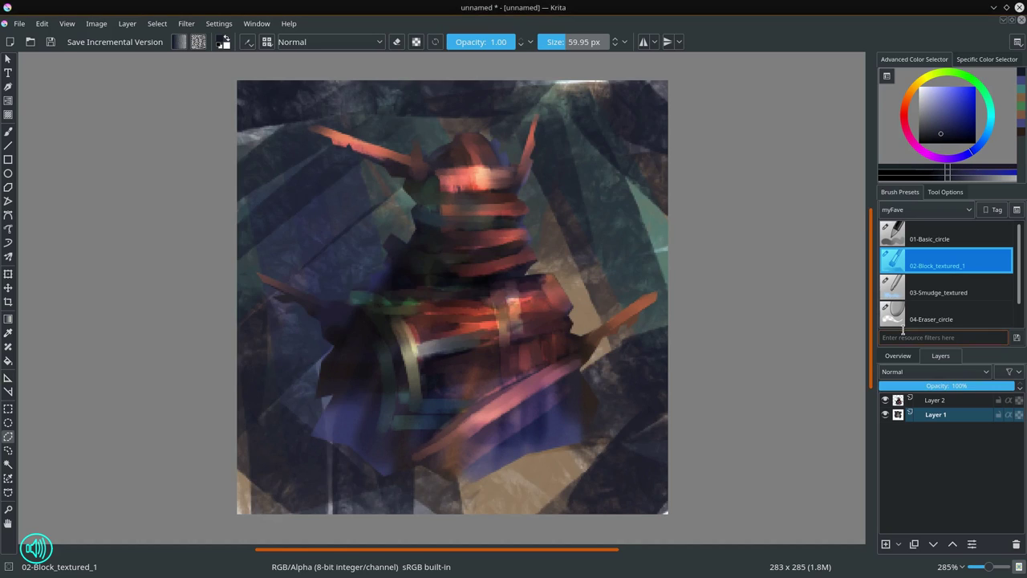
- With the 03-Smudge_textured brush at 39 px, smear the teal, light, pink and tan background patches and upper-right corner
{"action": "left_click", "coordinate": [937, 293]}
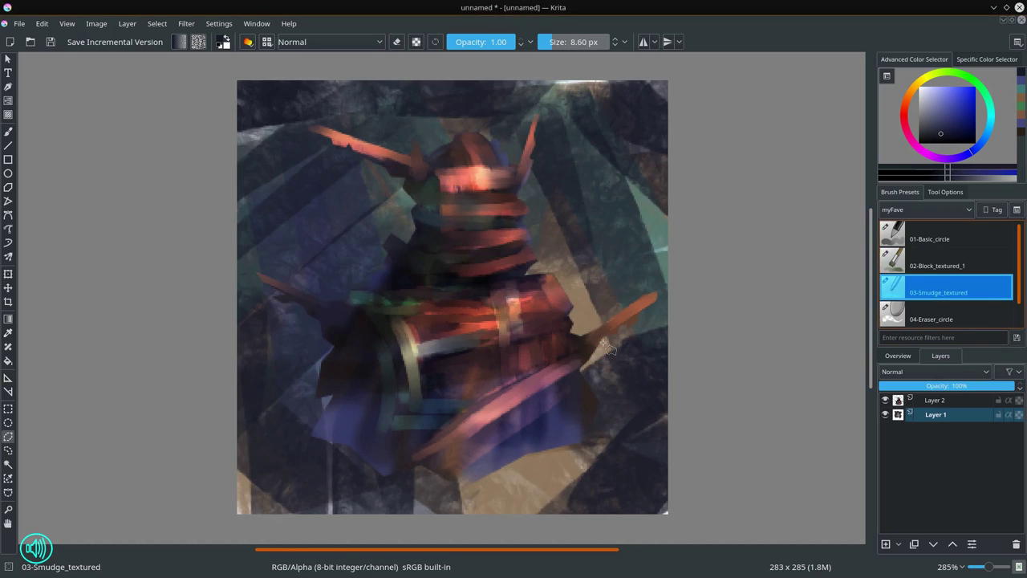
{"action": "left_click", "coordinate": [8, 132]}
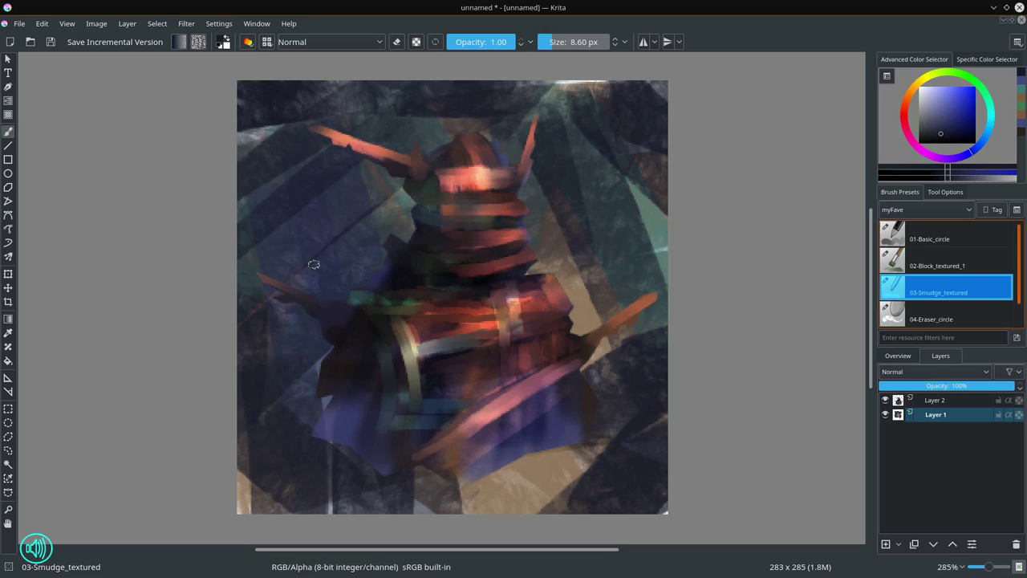
{"action": "left_click_drag", "start_coordinate": [366, 317], "coordinate": [415, 371]}
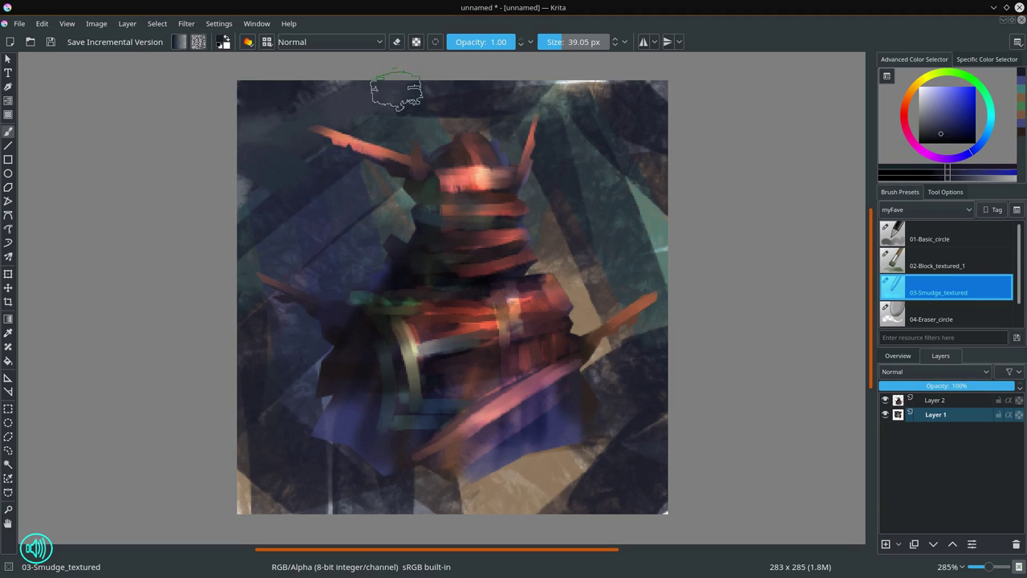
{"action": "mouse_move", "coordinate": [360, 206]}
{"action": "left_mouse_down"}
{"action": "mouse_move", "coordinate": [356, 156]}
{"action": "mouse_move", "coordinate": [286, 236]}
{"action": "mouse_move", "coordinate": [280, 171]}
{"action": "mouse_move", "coordinate": [297, 363]}
{"action": "mouse_move", "coordinate": [286, 264]}
{"action": "mouse_move", "coordinate": [257, 351]}
{"action": "mouse_move", "coordinate": [207, 236]}
{"action": "mouse_move", "coordinate": [259, 351]}
{"action": "mouse_move", "coordinate": [345, 425]}
{"action": "mouse_move", "coordinate": [275, 509]}
{"action": "mouse_move", "coordinate": [236, 448]}
{"action": "mouse_move", "coordinate": [373, 483]}
{"action": "mouse_move", "coordinate": [310, 487]}
{"action": "mouse_move", "coordinate": [271, 428]}
{"action": "mouse_move", "coordinate": [260, 269]}
{"action": "mouse_move", "coordinate": [401, 488]}
{"action": "mouse_move", "coordinate": [339, 488]}
{"action": "mouse_move", "coordinate": [357, 493]}
{"action": "left_mouse_up"}
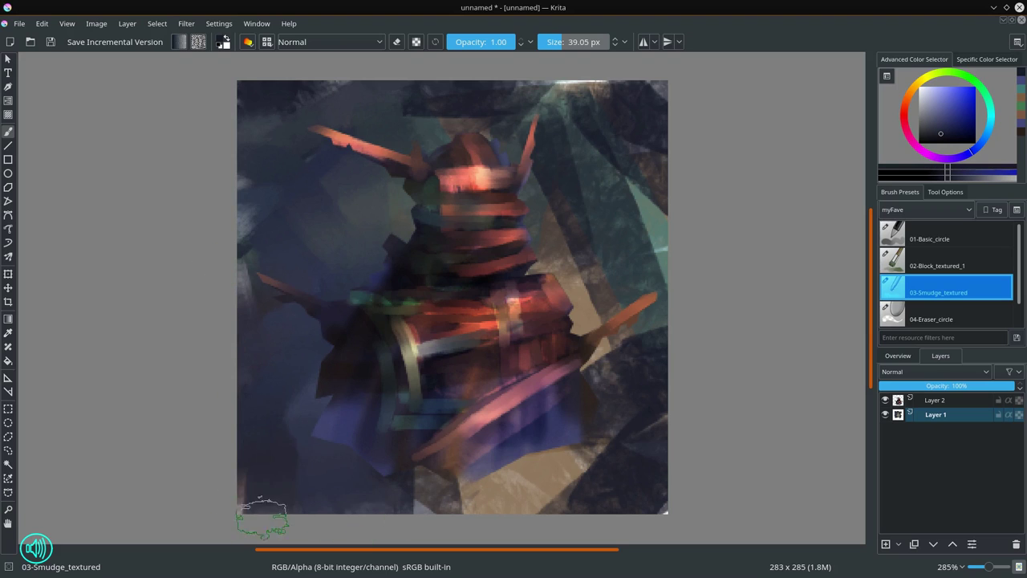
{"action": "mouse_move", "coordinate": [261, 309]}
{"action": "left_mouse_down"}
{"action": "mouse_move", "coordinate": [275, 269]}
{"action": "mouse_move", "coordinate": [222, 268]}
{"action": "mouse_move", "coordinate": [205, 223]}
{"action": "left_mouse_up"}
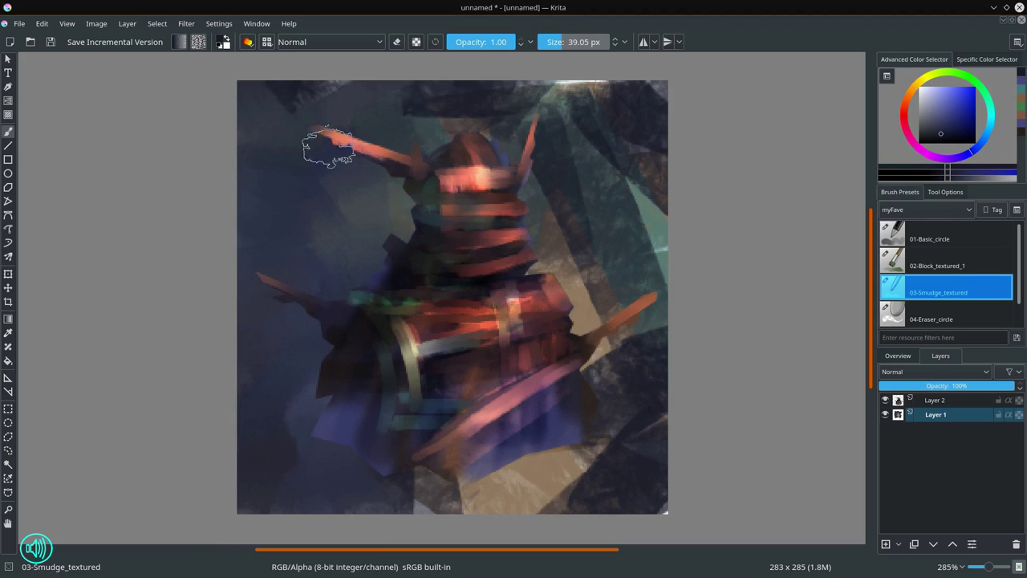
{"action": "mouse_move", "coordinate": [427, 469]}
{"action": "left_mouse_down"}
{"action": "mouse_move", "coordinate": [361, 496]}
{"action": "mouse_move", "coordinate": [398, 499]}
{"action": "mouse_move", "coordinate": [432, 482]}
{"action": "mouse_move", "coordinate": [480, 479]}
{"action": "mouse_move", "coordinate": [527, 443]}
{"action": "mouse_move", "coordinate": [578, 506]}
{"action": "mouse_move", "coordinate": [539, 504]}
{"action": "mouse_move", "coordinate": [587, 445]}
{"action": "mouse_move", "coordinate": [601, 487]}
{"action": "left_mouse_up"}
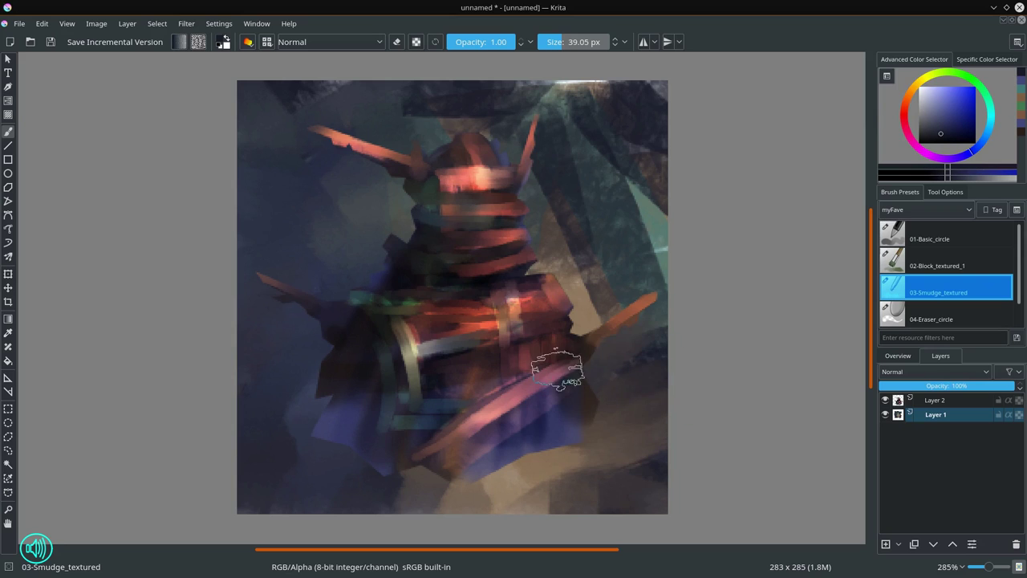
{"action": "mouse_move", "coordinate": [573, 394]}
{"action": "left_mouse_down"}
{"action": "mouse_move", "coordinate": [558, 248]}
{"action": "mouse_move", "coordinate": [610, 406]}
{"action": "mouse_move", "coordinate": [640, 321]}
{"action": "mouse_move", "coordinate": [573, 218]}
{"action": "mouse_move", "coordinate": [592, 126]}
{"action": "mouse_move", "coordinate": [591, 149]}
{"action": "mouse_move", "coordinate": [626, 169]}
{"action": "mouse_move", "coordinate": [592, 206]}
{"action": "mouse_move", "coordinate": [695, 198]}
{"action": "left_mouse_up"}
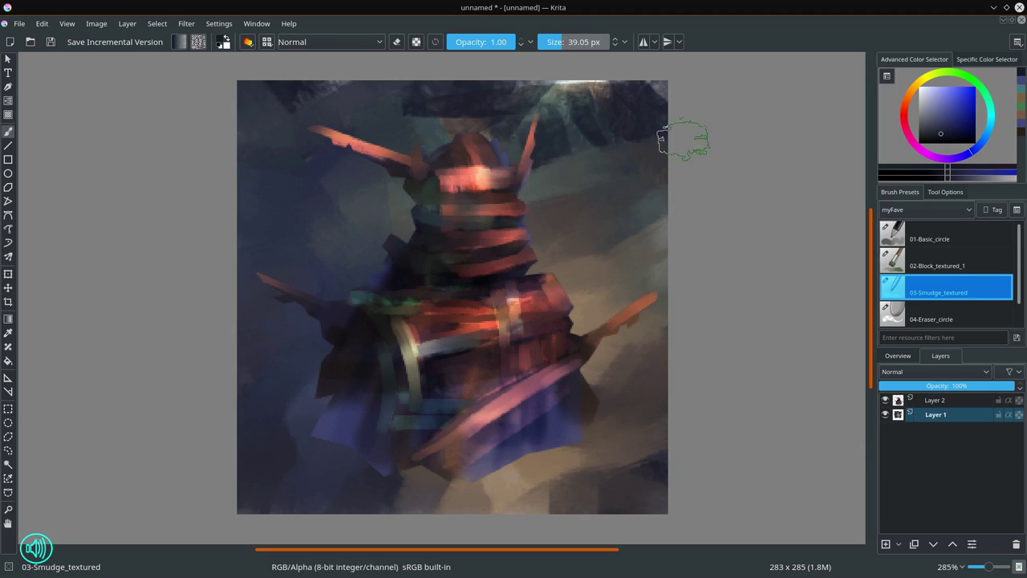
{"action": "mouse_move", "coordinate": [683, 96]}
{"action": "left_mouse_down"}
{"action": "mouse_move", "coordinate": [585, 96]}
{"action": "mouse_move", "coordinate": [605, 103]}
{"action": "mouse_move", "coordinate": [585, 104]}
{"action": "mouse_move", "coordinate": [608, 126]}
{"action": "mouse_move", "coordinate": [649, 113]}
{"action": "mouse_move", "coordinate": [642, 133]}
{"action": "mouse_move", "coordinate": [601, 176]}
{"action": "mouse_move", "coordinate": [546, 195]}
{"action": "mouse_move", "coordinate": [530, 141]}
{"action": "mouse_move", "coordinate": [548, 74]}
{"action": "mouse_move", "coordinate": [556, 82]}
{"action": "mouse_move", "coordinate": [484, 101]}
{"action": "mouse_move", "coordinate": [522, 115]}
{"action": "mouse_move", "coordinate": [474, 90]}
{"action": "mouse_move", "coordinate": [390, 92]}
{"action": "mouse_move", "coordinate": [425, 92]}
{"action": "mouse_move", "coordinate": [456, 116]}
{"action": "mouse_move", "coordinate": [492, 115]}
{"action": "left_mouse_up"}
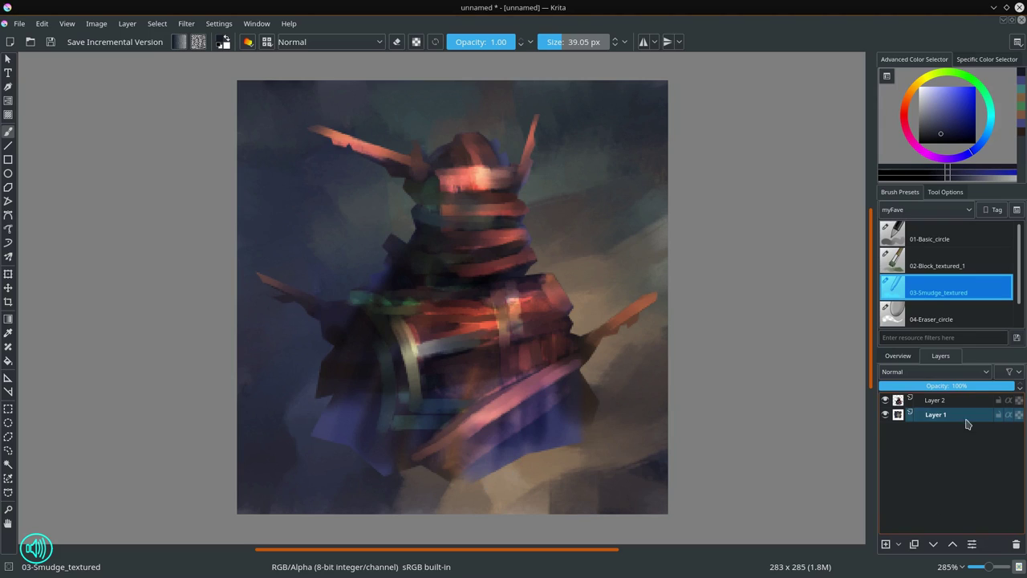
- Duplicate Layer 1 and merge the copy back down into it
{"action": "right_click", "coordinate": [968, 424]}
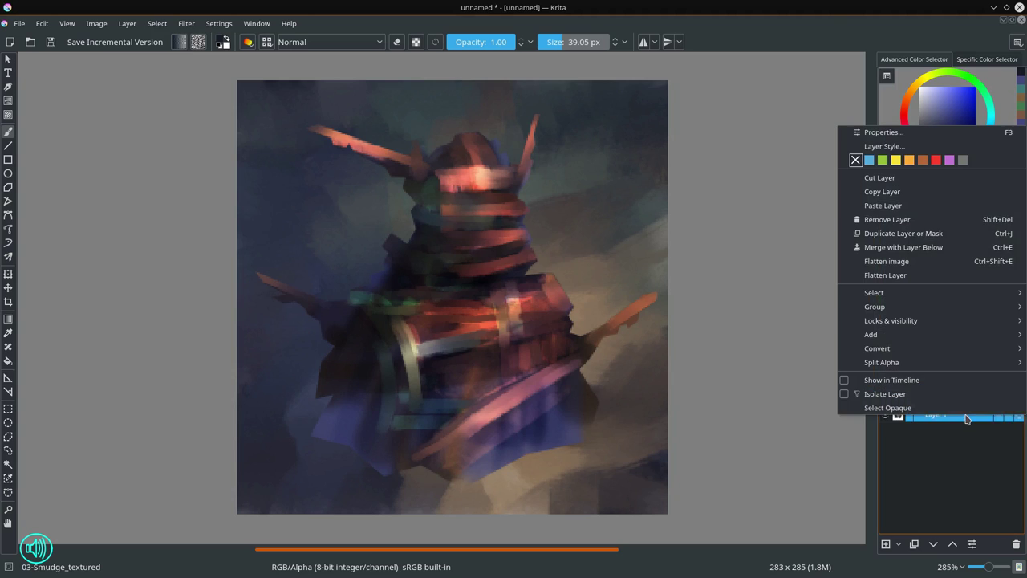
{"action": "left_click", "coordinate": [921, 234]}
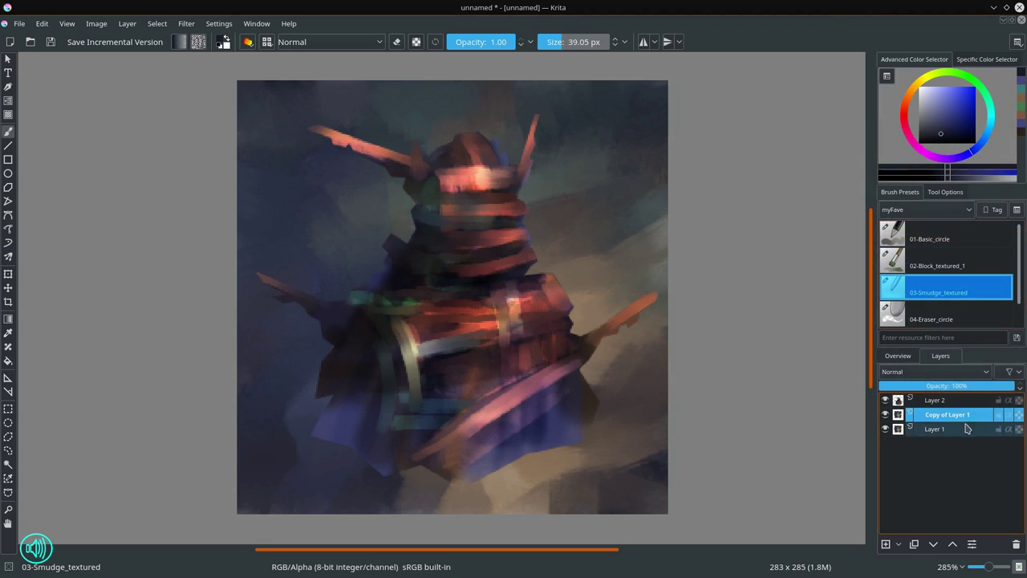
{"action": "right_click", "coordinate": [964, 415]}
{"action": "left_click", "coordinate": [929, 248]}
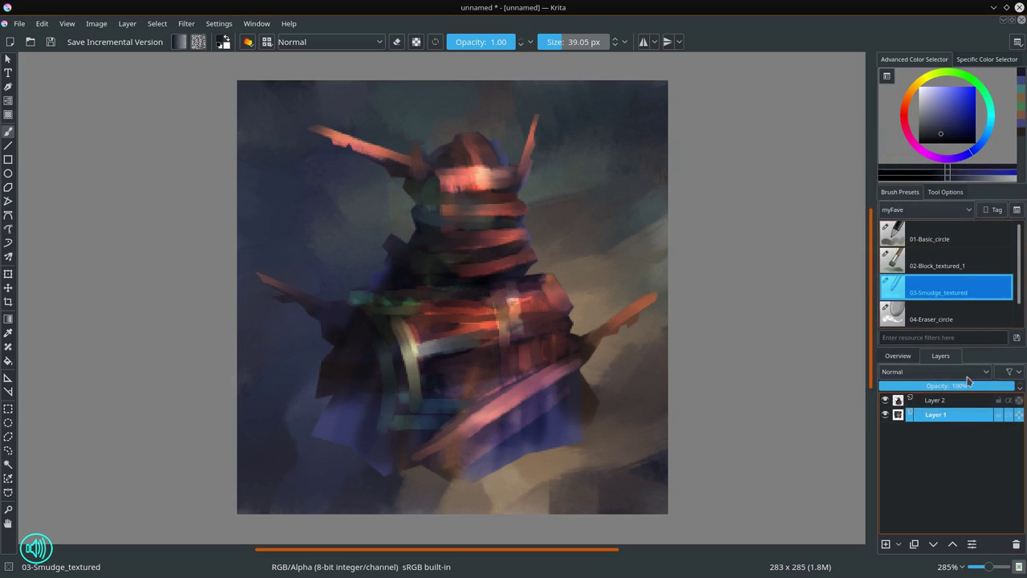
- On Layer 2, with the smudge brush at 16.5 px, smear purple and dark paint across the beige bottom
{"action": "left_click", "coordinate": [974, 403]}
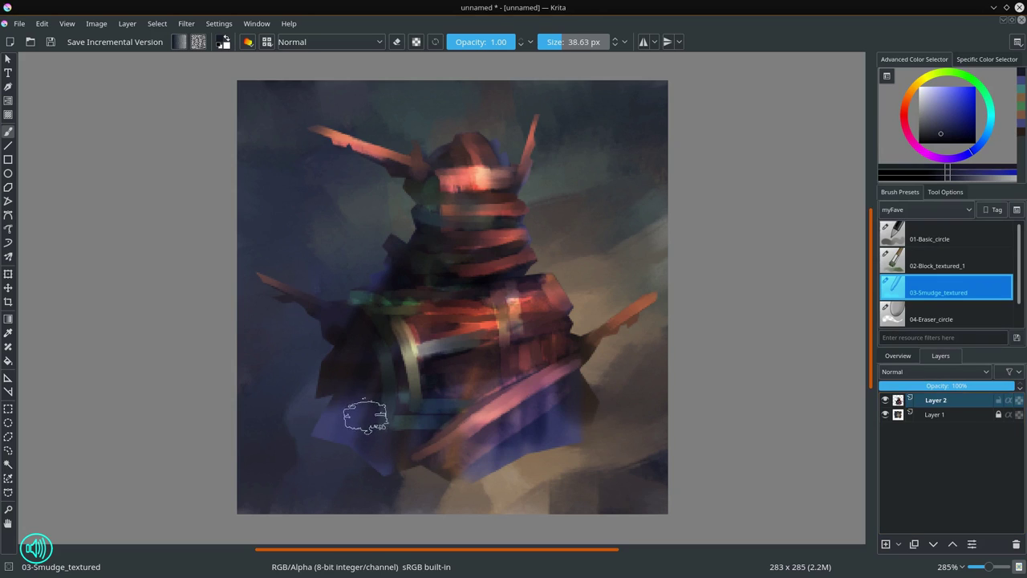
{"action": "mouse_move", "coordinate": [366, 415]}
{"action": "left_mouse_down"}
{"action": "mouse_move", "coordinate": [325, 415]}
{"action": "mouse_move", "coordinate": [332, 396]}
{"action": "left_mouse_up"}
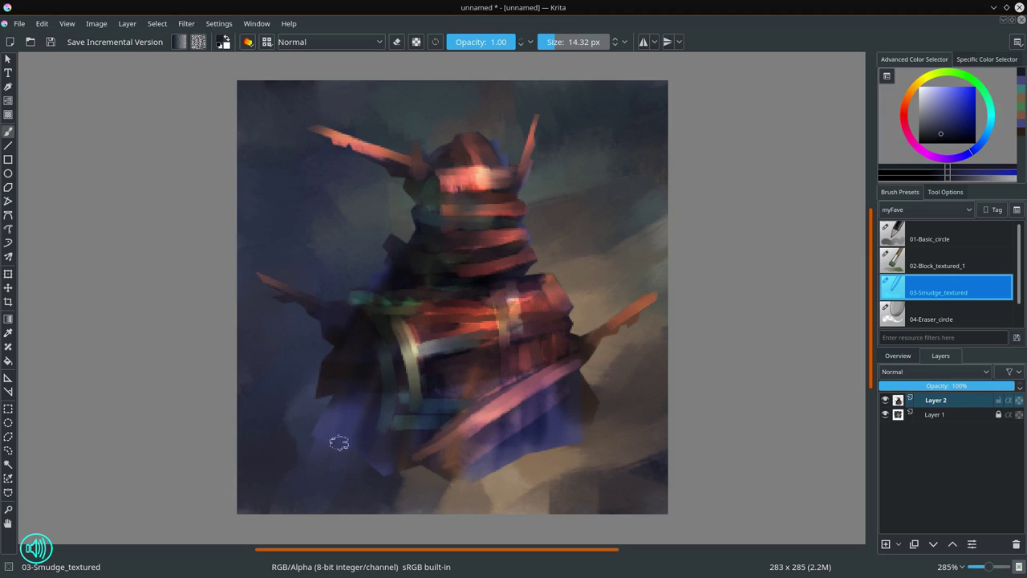
{"action": "left_click_drag", "start_coordinate": [337, 434], "coordinate": [362, 434]}
{"action": "left_click_drag", "start_coordinate": [407, 466], "coordinate": [339, 413]}
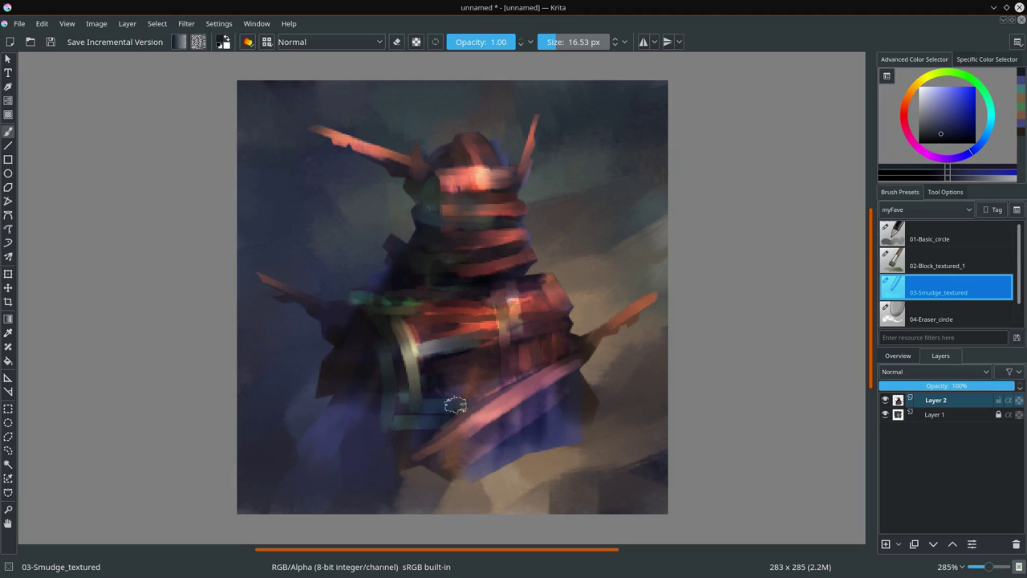
{"action": "mouse_move", "coordinate": [436, 425]}
{"action": "left_mouse_down"}
{"action": "mouse_move", "coordinate": [447, 473]}
{"action": "mouse_move", "coordinate": [421, 455]}
{"action": "mouse_move", "coordinate": [459, 469]}
{"action": "mouse_move", "coordinate": [412, 490]}
{"action": "left_mouse_up"}
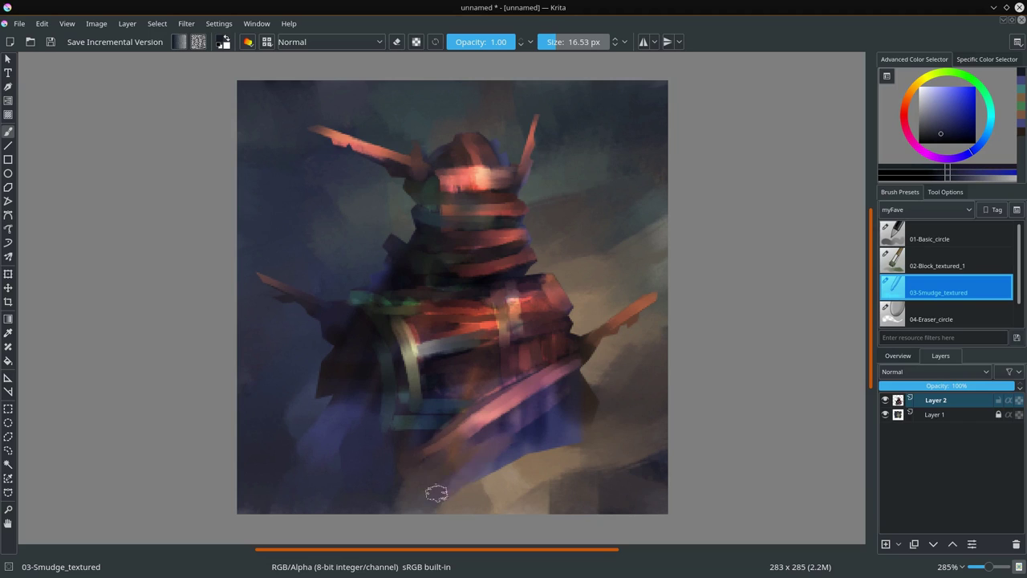
{"action": "mouse_move", "coordinate": [470, 476]}
{"action": "left_mouse_down"}
{"action": "mouse_move", "coordinate": [541, 458]}
{"action": "mouse_move", "coordinate": [580, 399]}
{"action": "left_mouse_up"}
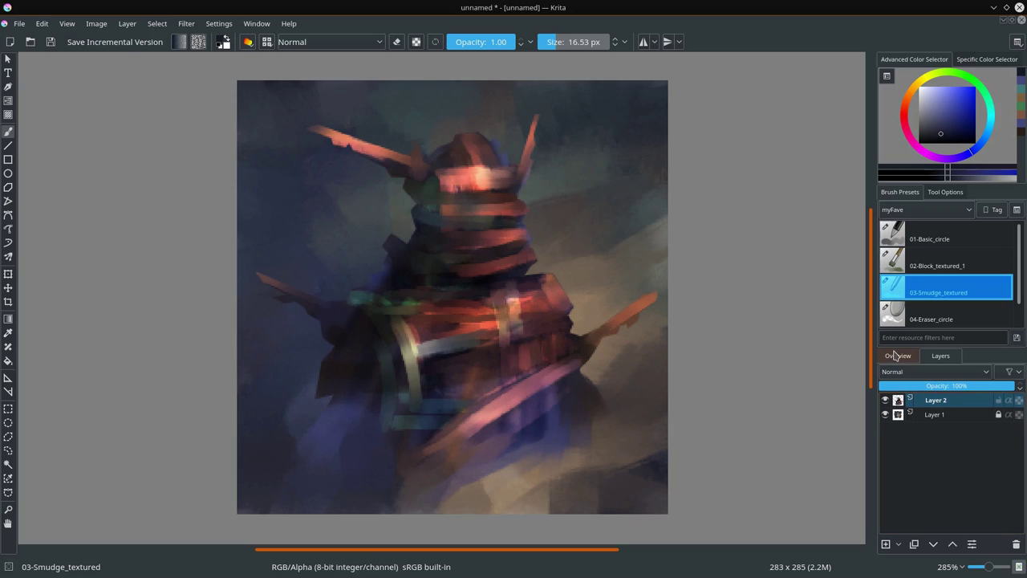
- Set the 02-Block_textured_1 brush to a few pixels in a dark colour and try a line along the helmet top, undoing it
{"action": "left_click", "coordinate": [937, 266]}
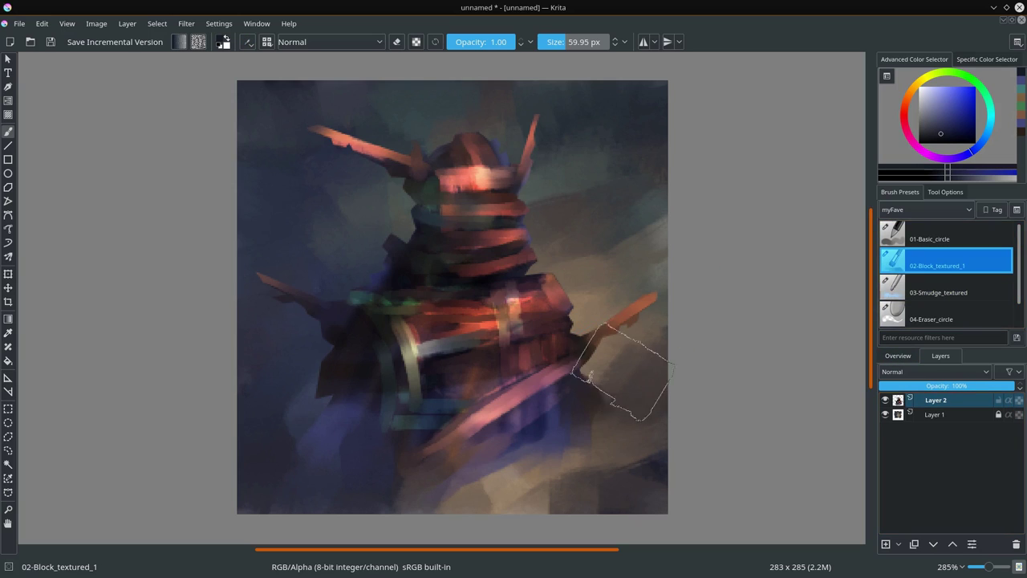
{"action": "left_click_drag", "start_coordinate": [610, 405], "coordinate": [623, 414]}
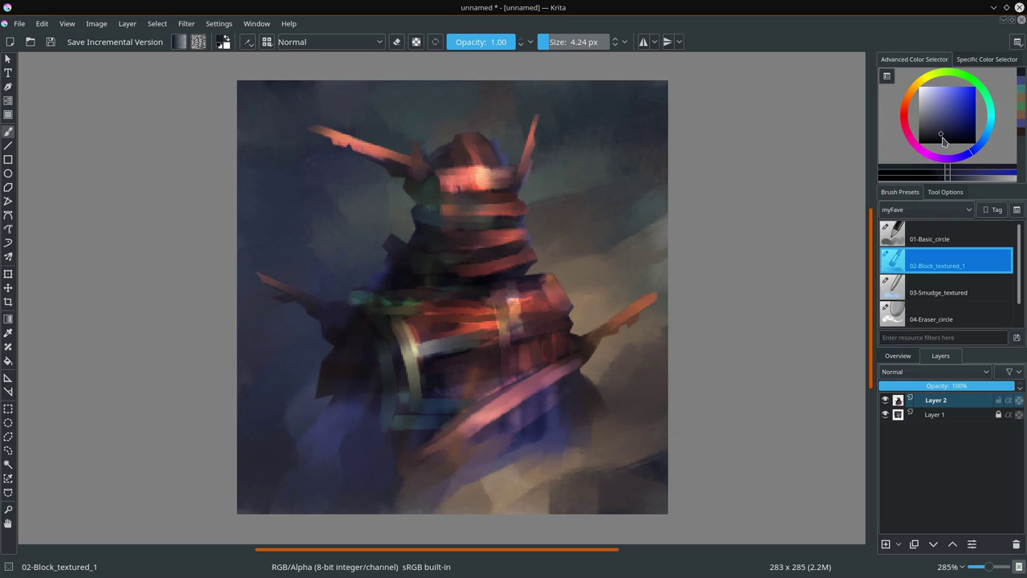
{"action": "left_click", "coordinate": [939, 138]}
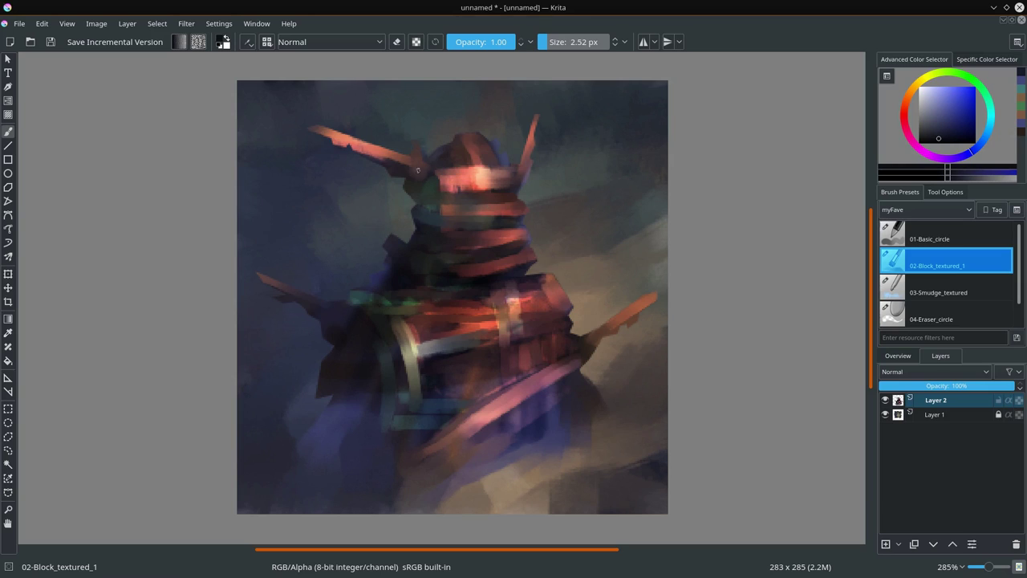
{"action": "left_click_drag", "start_coordinate": [413, 170], "coordinate": [416, 161]}
{"action": "left_click_drag", "start_coordinate": [441, 168], "coordinate": [514, 165]}
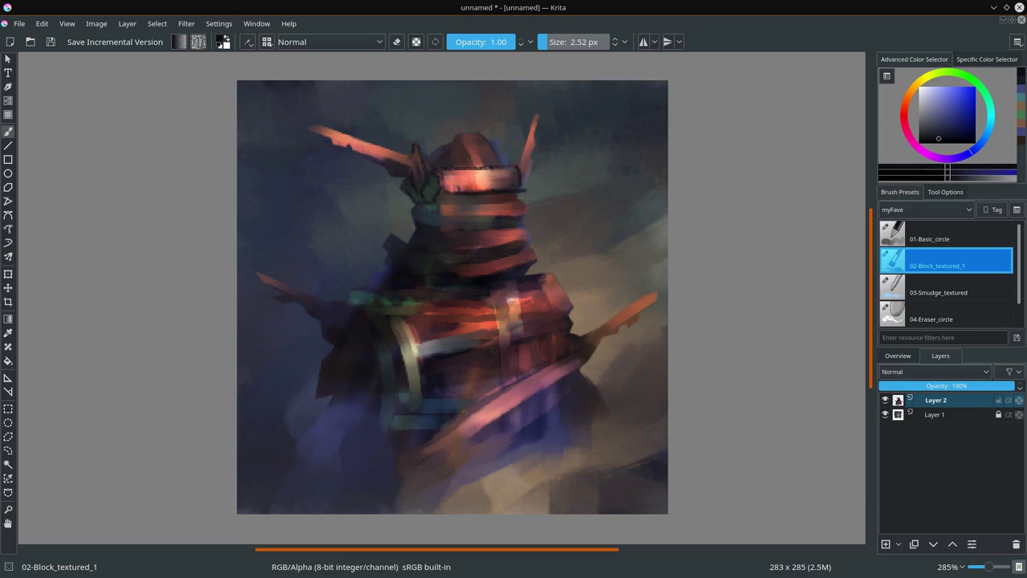
{"action": "left_click_drag", "start_coordinate": [451, 172], "coordinate": [509, 174]}
{"action": "key", "text": "ctrl+z"}
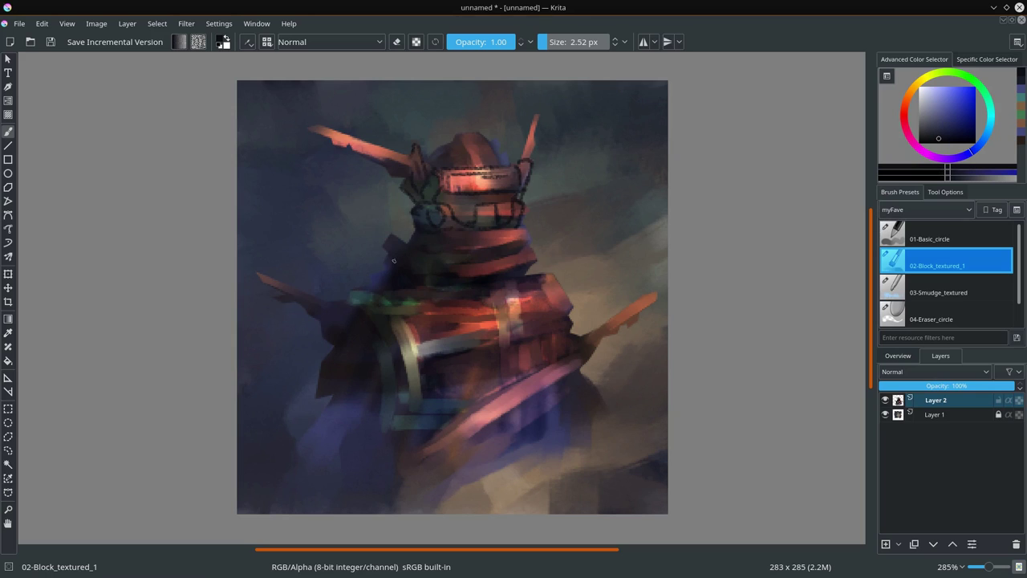
- Outline the helmet's red band, armour band, helmet top and shoulder edge with thin dark strokes
{"action": "mouse_move", "coordinate": [446, 233]}
{"action": "left_mouse_down"}
{"action": "mouse_move", "coordinate": [512, 245]}
{"action": "mouse_move", "coordinate": [464, 268]}
{"action": "left_mouse_up"}
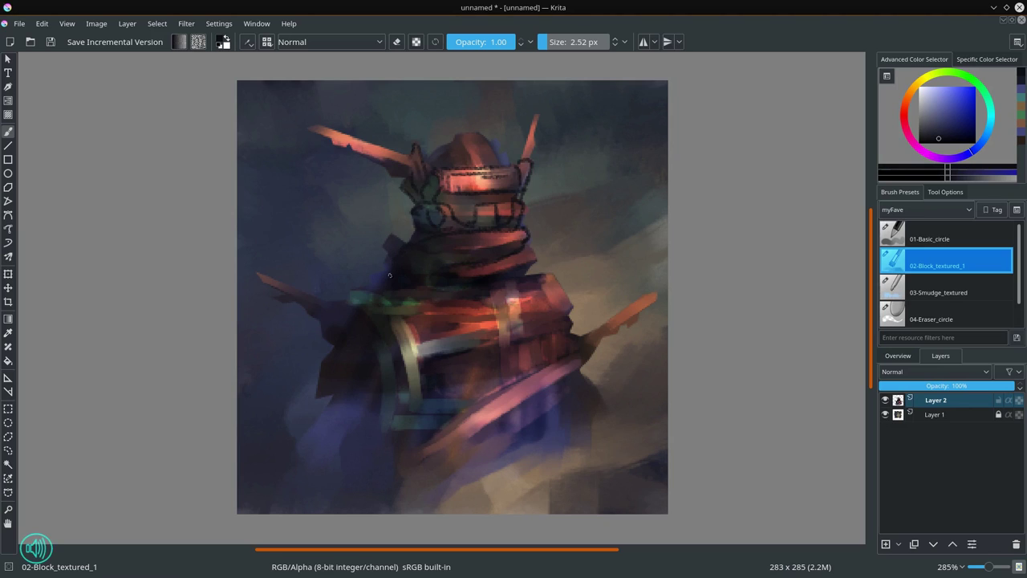
{"action": "left_click_drag", "start_coordinate": [395, 258], "coordinate": [365, 269]}
{"action": "left_click_drag", "start_coordinate": [538, 255], "coordinate": [546, 274]}
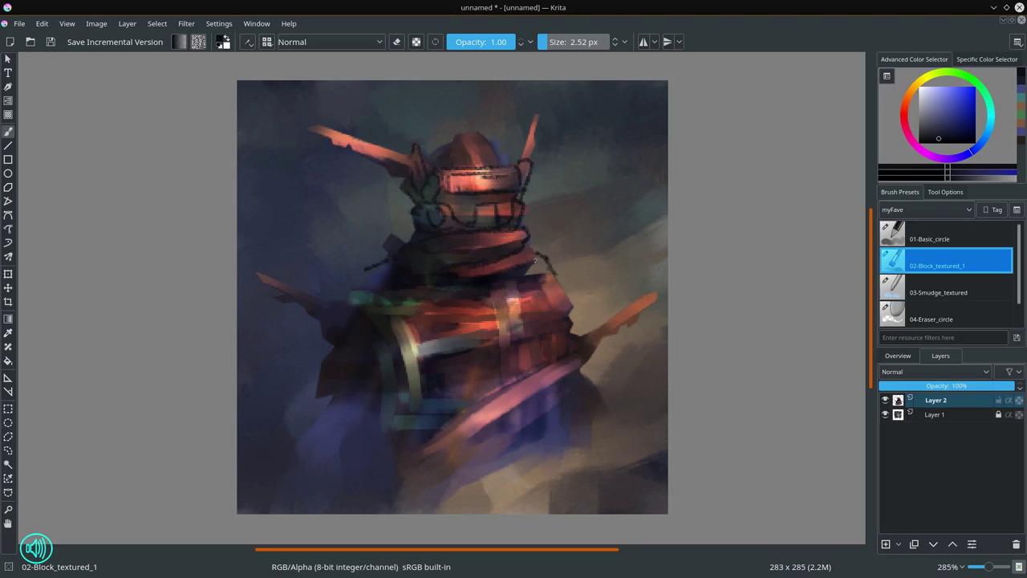
{"action": "left_click_drag", "start_coordinate": [528, 242], "coordinate": [533, 268]}
{"action": "left_click_drag", "start_coordinate": [457, 267], "coordinate": [497, 266]}
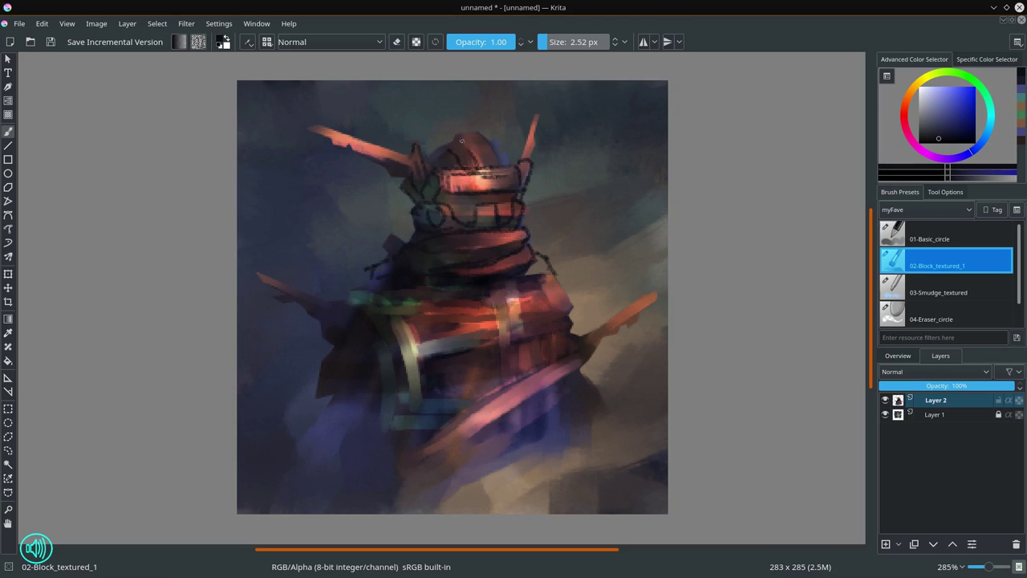
{"action": "mouse_move", "coordinate": [461, 141]}
{"action": "left_mouse_down"}
{"action": "mouse_move", "coordinate": [484, 134]}
{"action": "mouse_move", "coordinate": [492, 170]}
{"action": "mouse_move", "coordinate": [504, 170]}
{"action": "left_mouse_up"}
{"action": "left_click_drag", "start_coordinate": [447, 149], "coordinate": [434, 152]}
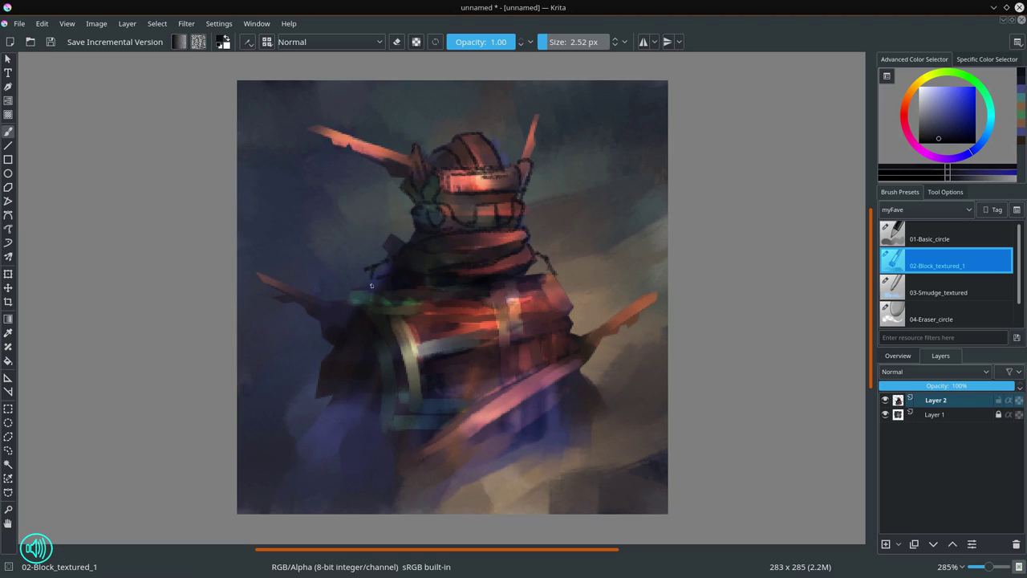
{"action": "left_click_drag", "start_coordinate": [372, 285], "coordinate": [353, 291]}
- Trace dark lines along the shoulder and the left, lower and right edges of the gold ring
{"action": "left_click_drag", "start_coordinate": [336, 351], "coordinate": [332, 320]}
{"action": "left_click_drag", "start_coordinate": [398, 311], "coordinate": [420, 359]}
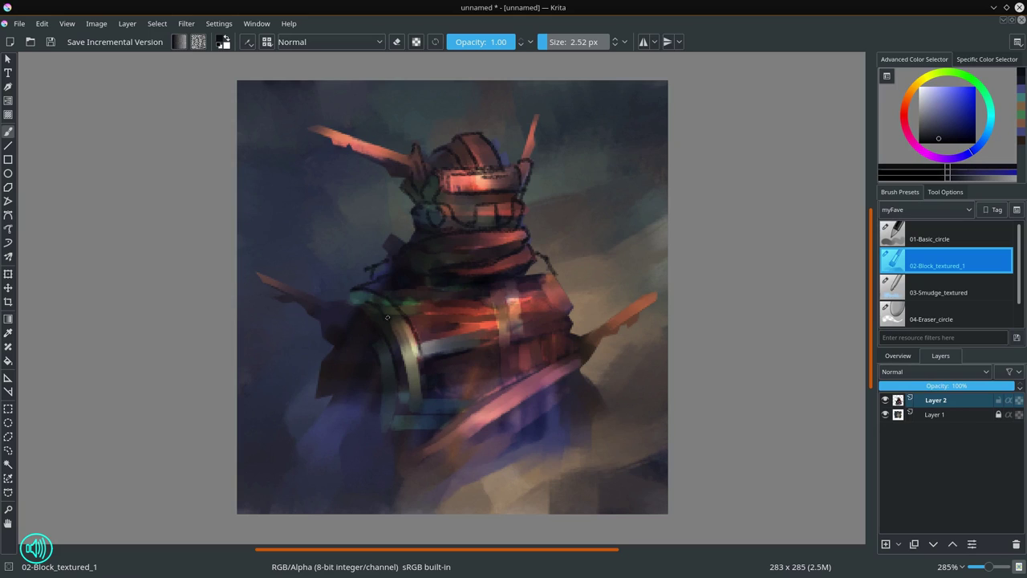
{"action": "left_click_drag", "start_coordinate": [393, 326], "coordinate": [411, 384]}
{"action": "left_click_drag", "start_coordinate": [401, 340], "coordinate": [413, 405]}
{"action": "mouse_move", "coordinate": [416, 331]}
{"action": "left_mouse_down"}
{"action": "mouse_move", "coordinate": [421, 363]}
{"action": "mouse_move", "coordinate": [495, 345]}
{"action": "mouse_move", "coordinate": [496, 295]}
{"action": "left_mouse_up"}
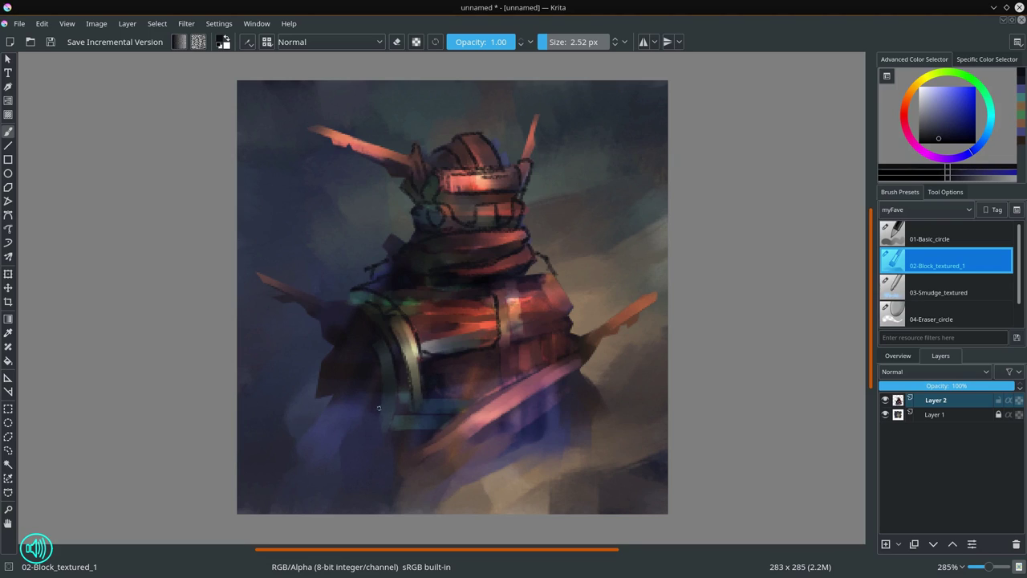
- Draw three curved dark cable lines at lower left, then undo them
{"action": "mouse_move", "coordinate": [378, 394]}
{"action": "left_mouse_down"}
{"action": "mouse_move", "coordinate": [374, 419]}
{"action": "mouse_move", "coordinate": [342, 453]}
{"action": "left_mouse_up"}
{"action": "left_click_drag", "start_coordinate": [325, 407], "coordinate": [311, 468]}
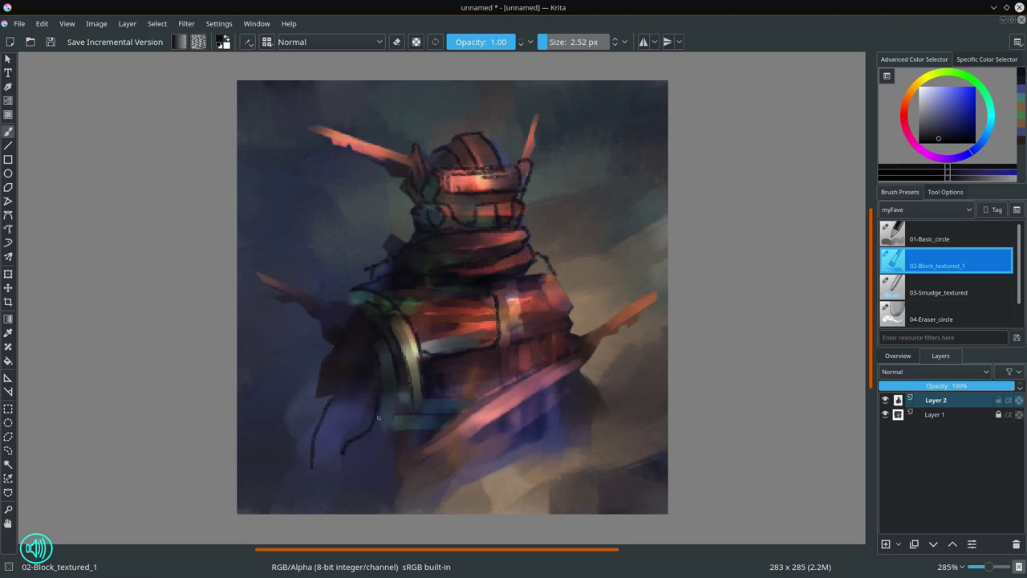
{"action": "mouse_move", "coordinate": [379, 403]}
{"action": "left_mouse_down"}
{"action": "mouse_move", "coordinate": [376, 433]}
{"action": "mouse_move", "coordinate": [345, 472]}
{"action": "left_mouse_up"}
{"action": "key", "text": "ctrl+z"}
{"action": "key", "text": "ctrl+z"}
{"action": "key", "text": "ctrl+z"}
{"action": "key", "text": "ctrl+z"}
{"action": "key", "text": "ctrl+z"}
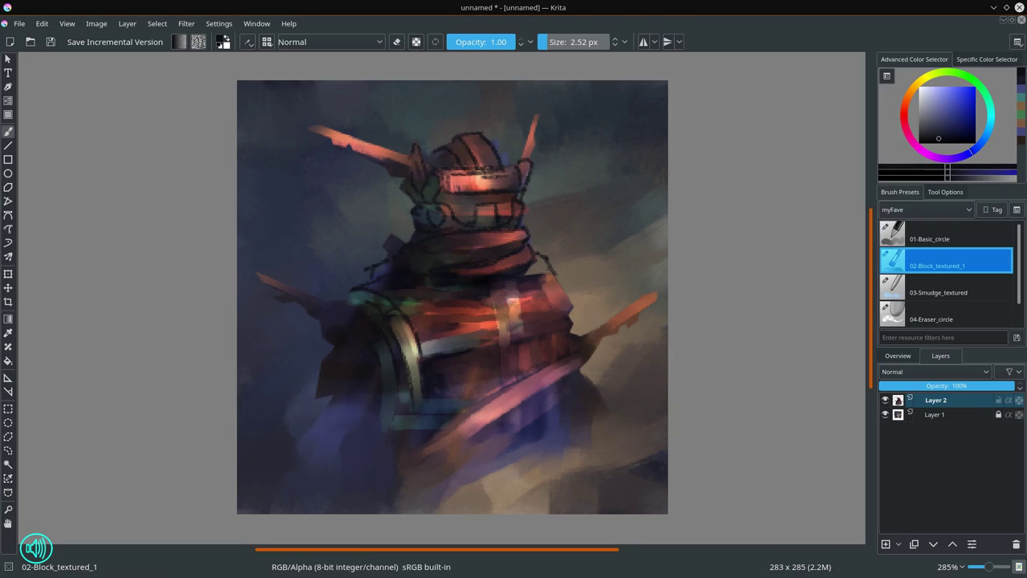
{"action": "key", "text": "ctrl+z"}
{"action": "key", "text": "ctrl+z"}
{"action": "key", "text": "ctrl+z"}
{"action": "key", "text": "ctrl+z"}
- Redraw three dark cable lines at lower left and outline the lower barrel edge and pink blade
{"action": "left_click_drag", "start_coordinate": [381, 407], "coordinate": [348, 469]}
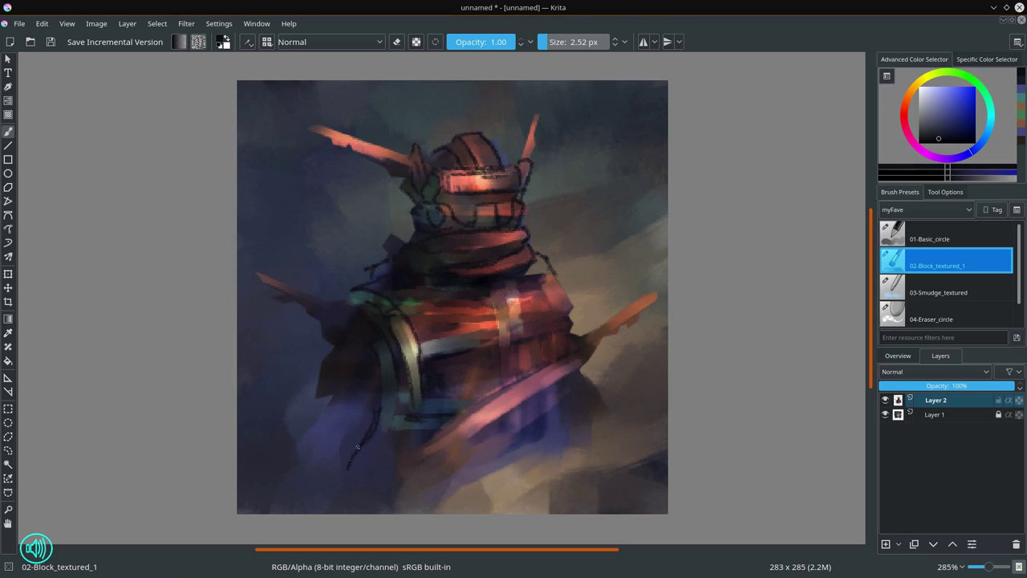
{"action": "left_click_drag", "start_coordinate": [377, 408], "coordinate": [341, 470]}
{"action": "left_click_drag", "start_coordinate": [334, 396], "coordinate": [308, 467]}
{"action": "mouse_move", "coordinate": [393, 481]}
{"action": "left_mouse_down"}
{"action": "mouse_move", "coordinate": [558, 360]}
{"action": "mouse_move", "coordinate": [575, 374]}
{"action": "mouse_move", "coordinate": [556, 393]}
{"action": "mouse_move", "coordinate": [565, 456]}
{"action": "mouse_move", "coordinate": [551, 479]}
{"action": "left_mouse_up"}
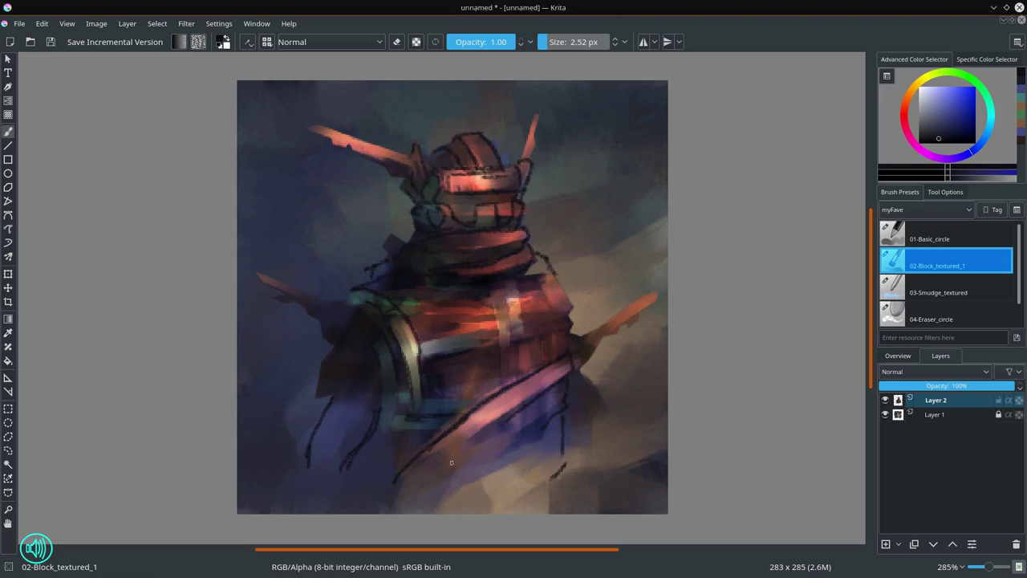
{"action": "left_click_drag", "start_coordinate": [420, 450], "coordinate": [362, 488]}
- Set the brush to Multiply blend mode with a dark blue-grey colour
{"action": "left_click", "coordinate": [553, 280], "text": "ctrl"}
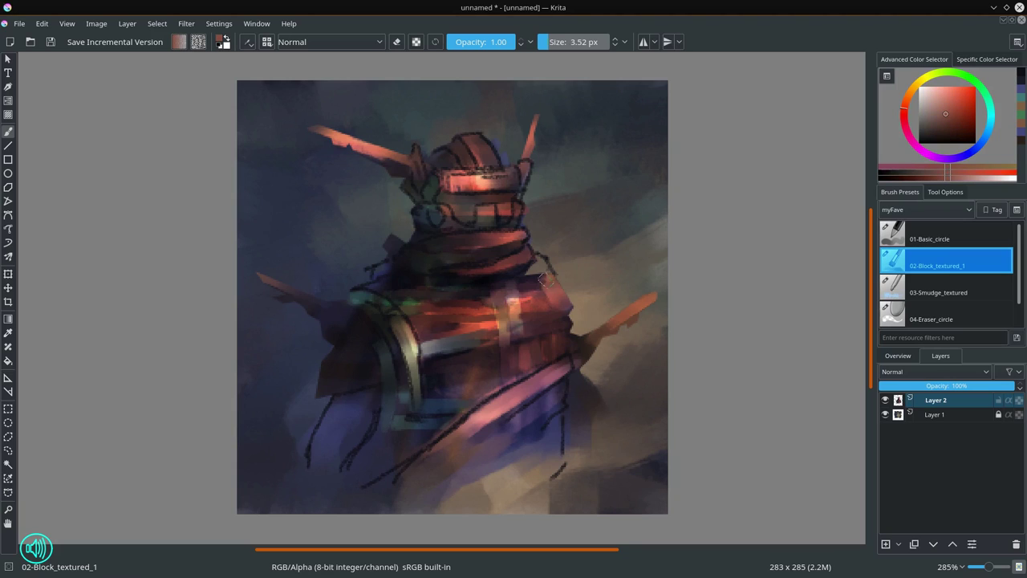
{"action": "mouse_move", "coordinate": [542, 278]}
{"action": "left_mouse_down"}
{"action": "mouse_move", "coordinate": [539, 255]}
{"action": "mouse_move", "coordinate": [551, 275]}
{"action": "left_mouse_up"}
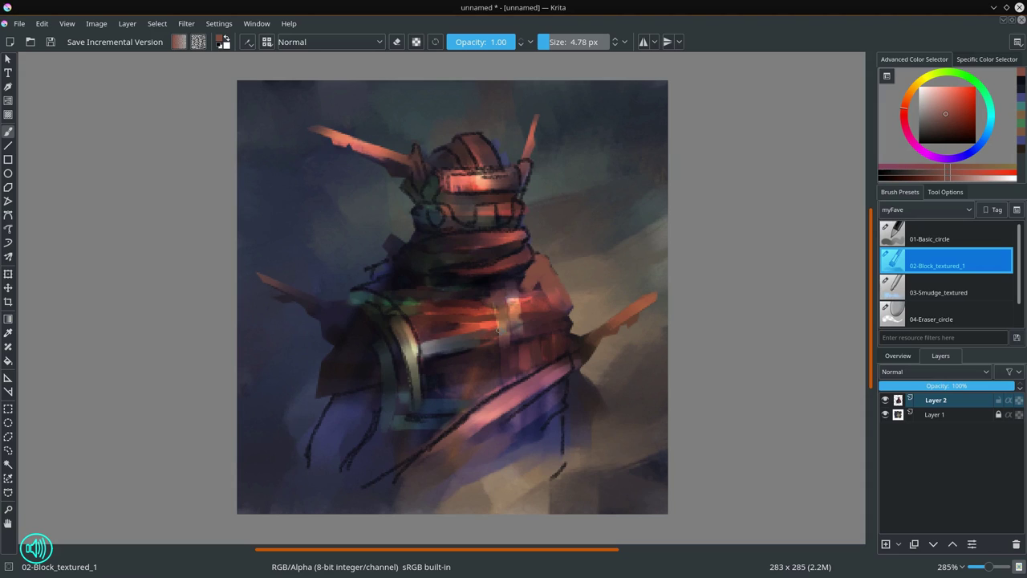
{"action": "left_click", "coordinate": [382, 43]}
{"action": "left_click", "coordinate": [307, 163]}
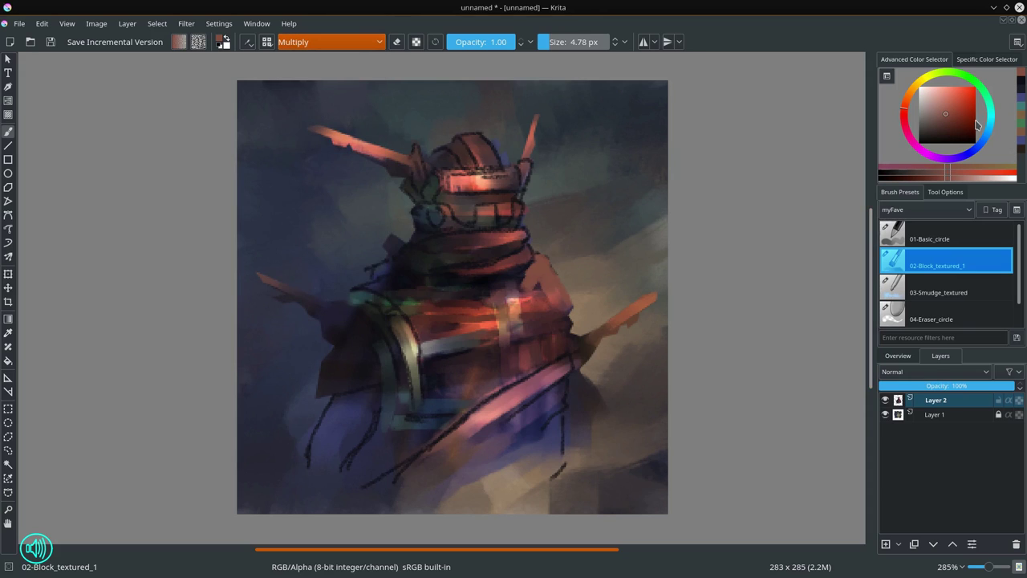
{"action": "left_click", "coordinate": [965, 157]}
{"action": "left_click", "coordinate": [947, 123]}
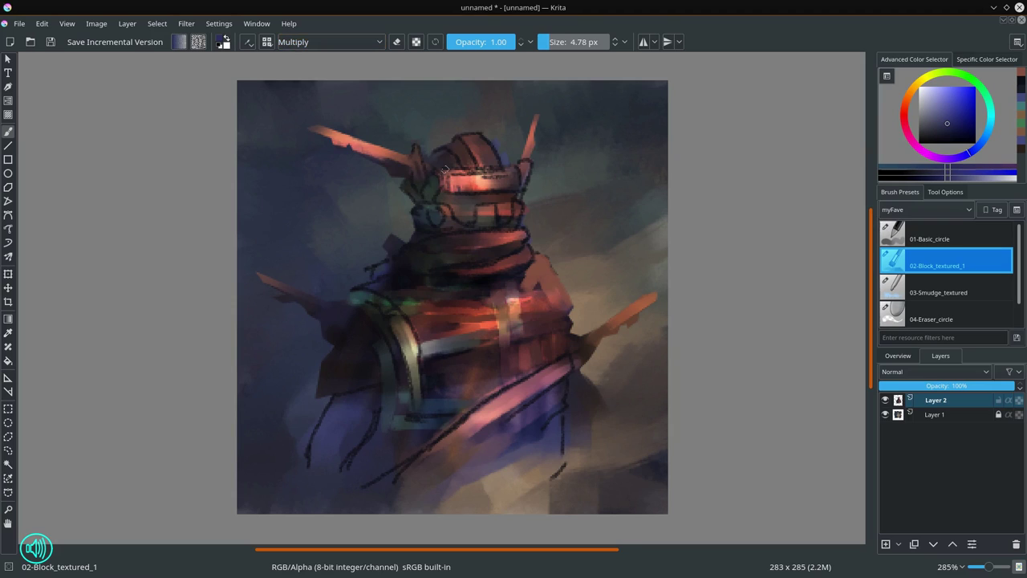
- Paint Multiply shadow strokes on the helmet side and lower body, settling around 13.42 px
{"action": "mouse_move", "coordinate": [443, 173]}
{"action": "left_mouse_down"}
{"action": "mouse_move", "coordinate": [453, 172]}
{"action": "mouse_move", "coordinate": [459, 195]}
{"action": "left_mouse_up"}
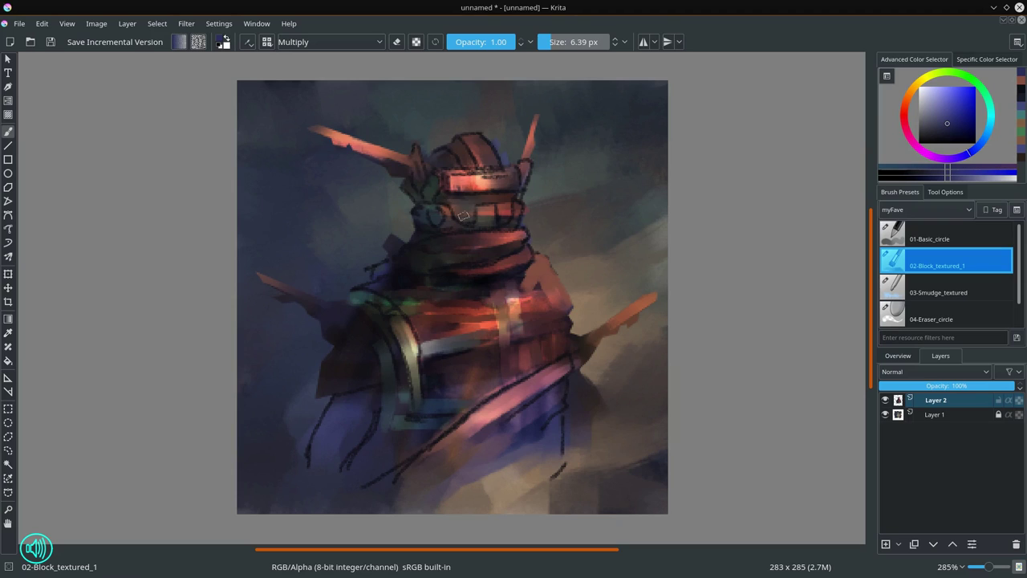
{"action": "left_click_drag", "start_coordinate": [436, 210], "coordinate": [439, 226]}
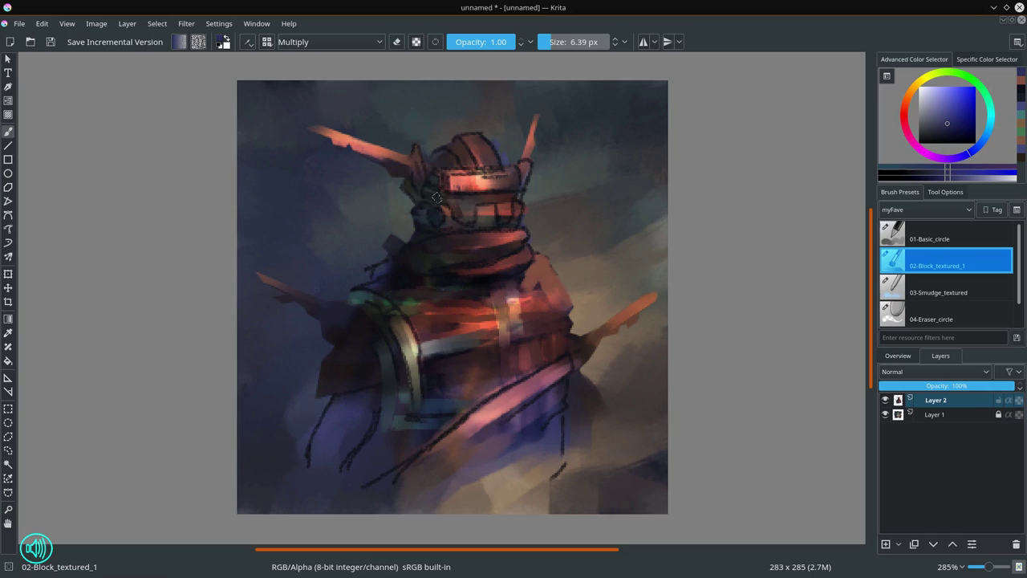
{"action": "mouse_move", "coordinate": [433, 187]}
{"action": "left_mouse_down"}
{"action": "mouse_move", "coordinate": [450, 188]}
{"action": "mouse_move", "coordinate": [442, 199]}
{"action": "left_mouse_up"}
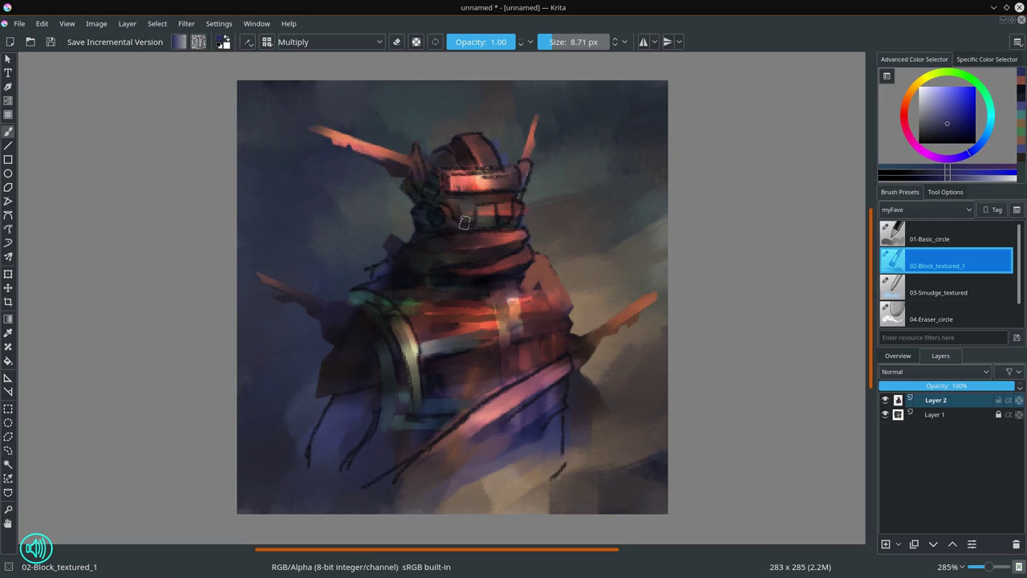
{"action": "mouse_move", "coordinate": [468, 212]}
{"action": "left_mouse_down"}
{"action": "mouse_move", "coordinate": [498, 208]}
{"action": "mouse_move", "coordinate": [459, 225]}
{"action": "mouse_move", "coordinate": [470, 233]}
{"action": "left_mouse_up"}
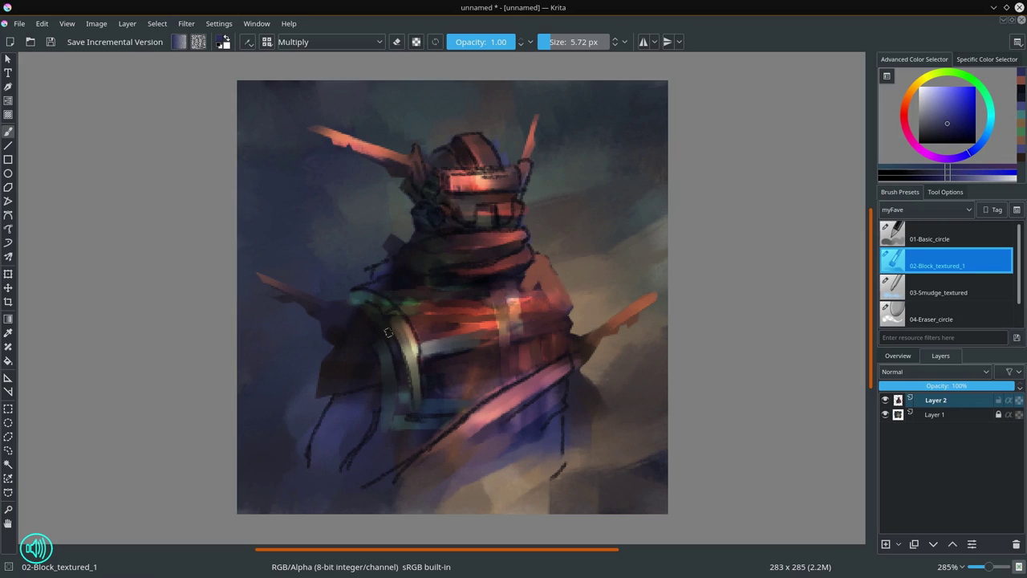
{"action": "left_click_drag", "start_coordinate": [360, 300], "coordinate": [384, 300]}
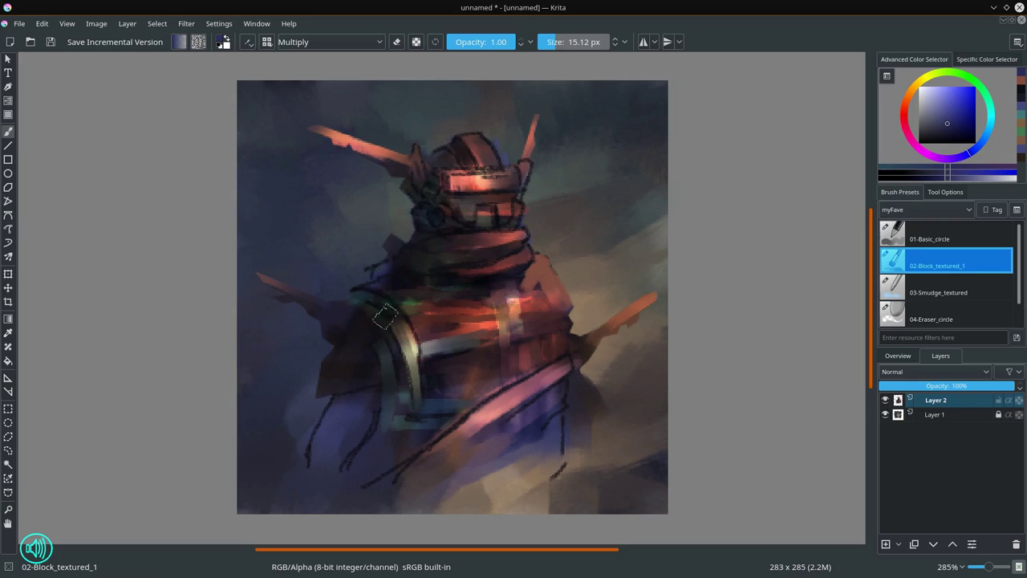
{"action": "left_click_drag", "start_coordinate": [377, 345], "coordinate": [356, 398]}
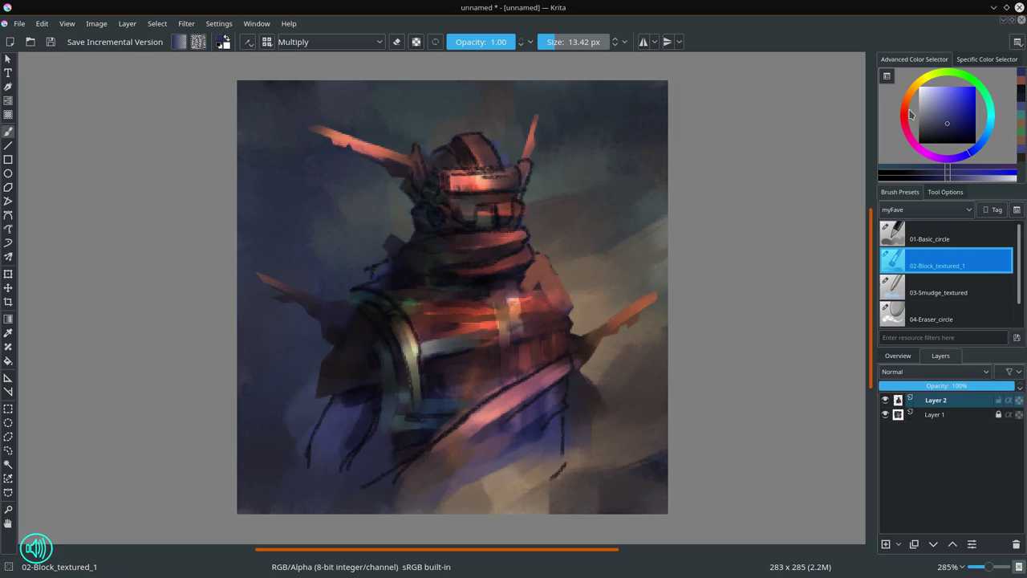
- Load a warm orange in Color Dodge mode with a brush about 6 px
{"action": "left_click", "coordinate": [906, 99]}
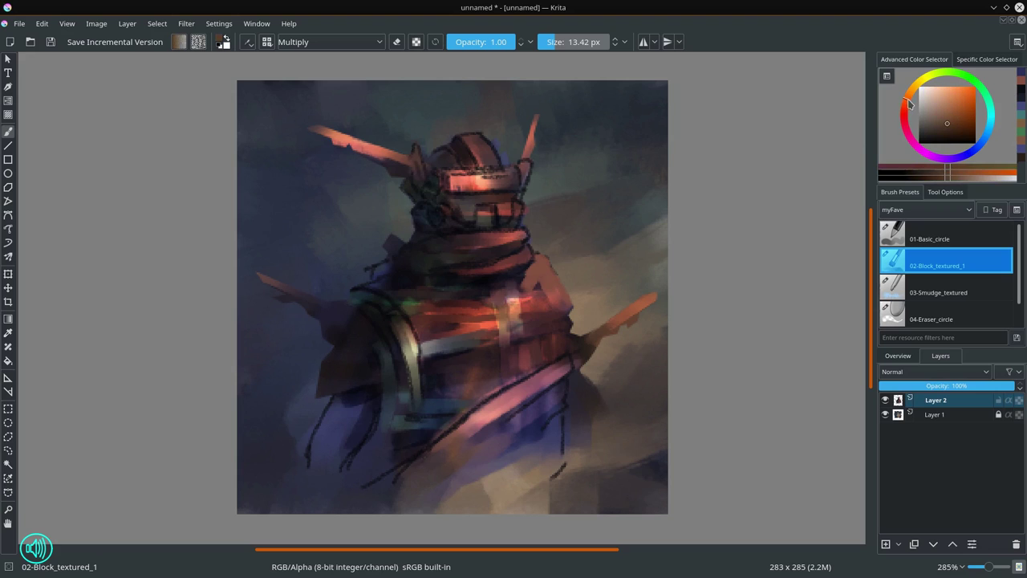
{"action": "left_click", "coordinate": [379, 45]}
{"action": "left_click", "coordinate": [332, 101]}
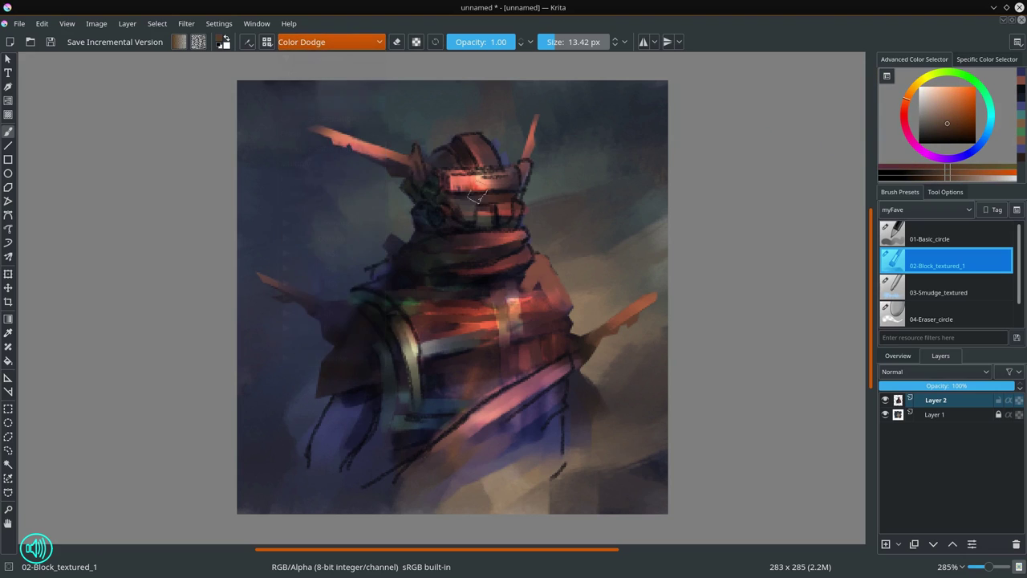
{"action": "key", "text": "bracketleft"}
{"action": "key", "text": "bracketleft"}
{"action": "key", "text": "bracketleft"}
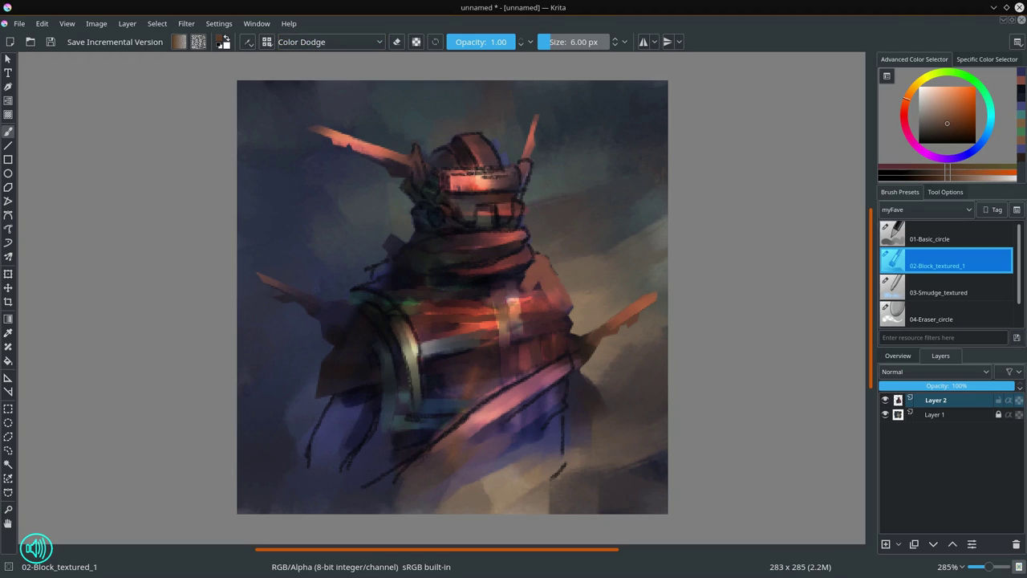
{"action": "key", "text": "bracketleft"}
{"action": "key", "text": "bracketleft"}
{"action": "key", "text": "bracketleft"}
{"action": "key", "text": "bracketright"}
{"action": "key", "text": "bracketright"}
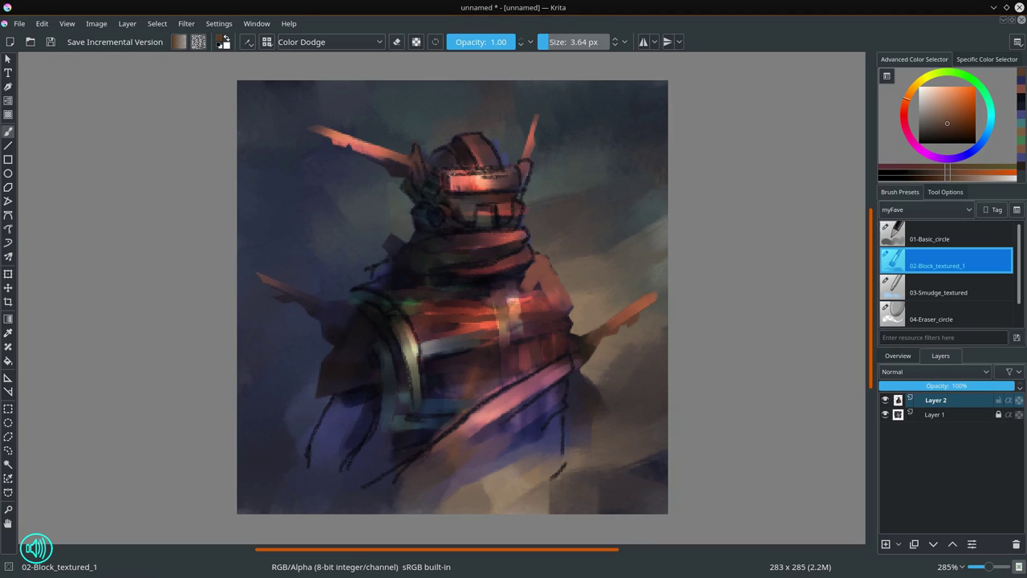
- Paint orange glow on the visor top, helmet left edge, visor right edge, scarf and right shoulder
{"action": "left_click_drag", "start_coordinate": [448, 173], "coordinate": [512, 172]}
{"action": "key", "text": "bracketright"}
{"action": "key", "text": "bracketright"}
{"action": "key", "text": "bracketright"}
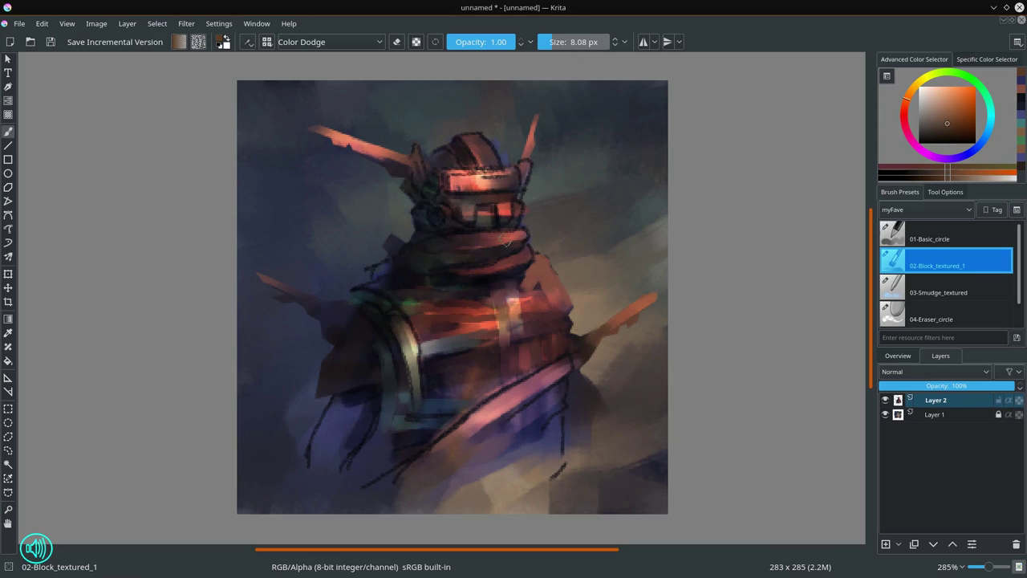
{"action": "key", "text": "bracketleft"}
{"action": "key", "text": "bracketleft"}
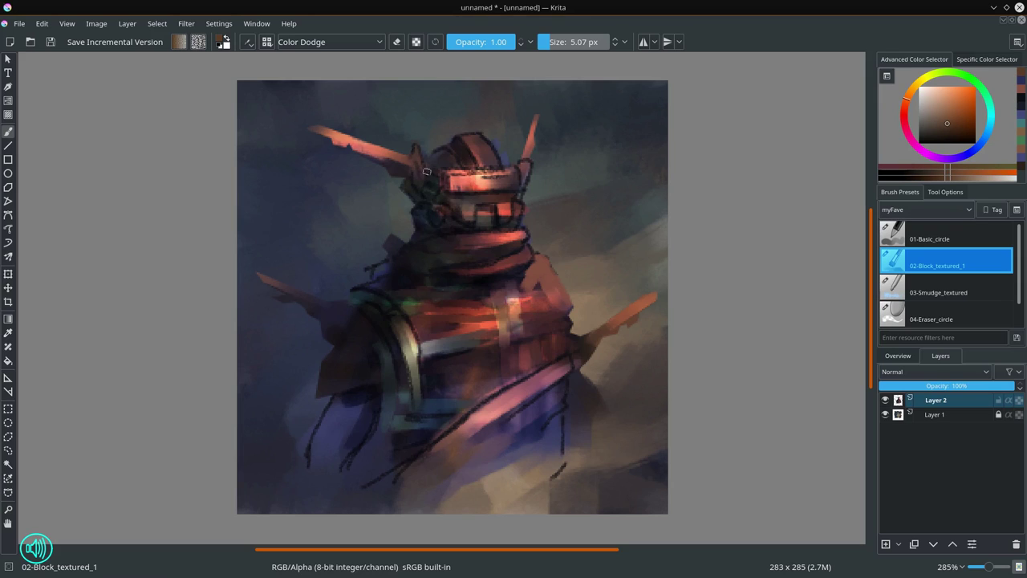
{"action": "left_click_drag", "start_coordinate": [417, 151], "coordinate": [420, 177]}
{"action": "left_click_drag", "start_coordinate": [527, 158], "coordinate": [530, 184]}
{"action": "left_click_drag", "start_coordinate": [511, 263], "coordinate": [493, 273]}
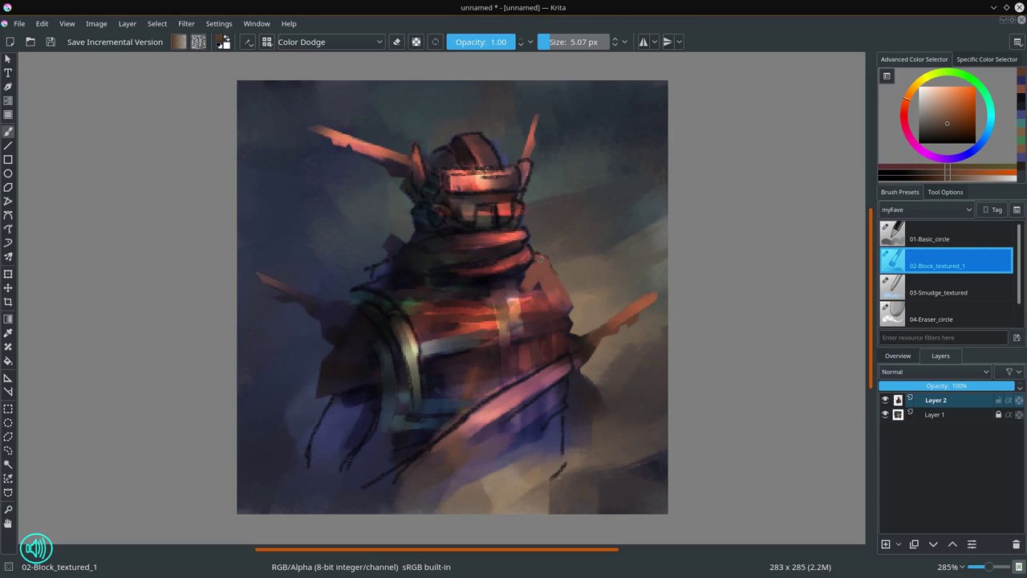
{"action": "mouse_move", "coordinate": [542, 258]}
{"action": "left_mouse_down"}
{"action": "mouse_move", "coordinate": [531, 279]}
{"action": "mouse_move", "coordinate": [541, 286]}
{"action": "left_mouse_up"}
- Restore Normal blending and use the 03-Smudge_textured brush at about 5.74 px, checking the helmet zoomed in
{"action": "left_click", "coordinate": [381, 41]}
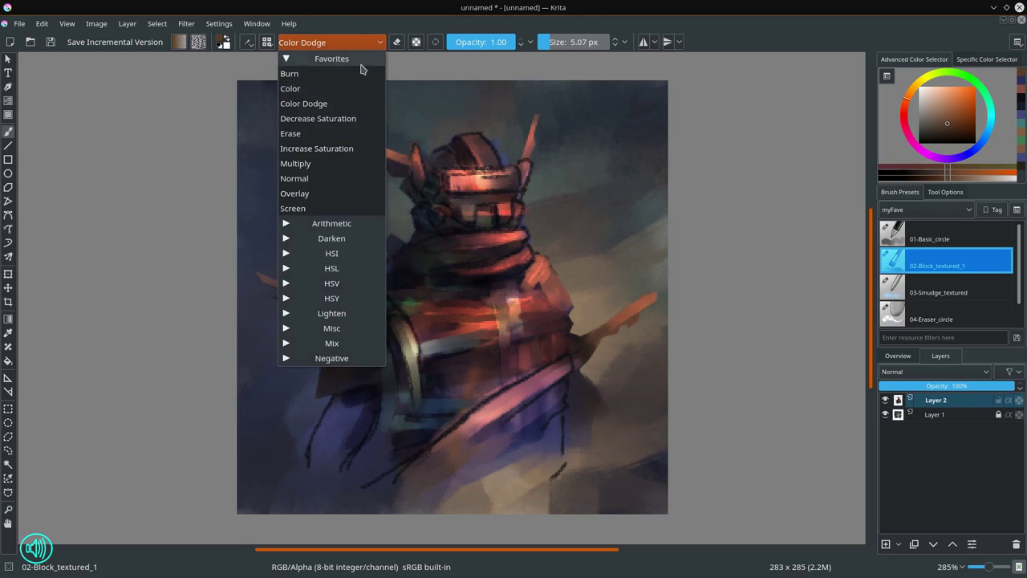
{"action": "left_click", "coordinate": [305, 181]}
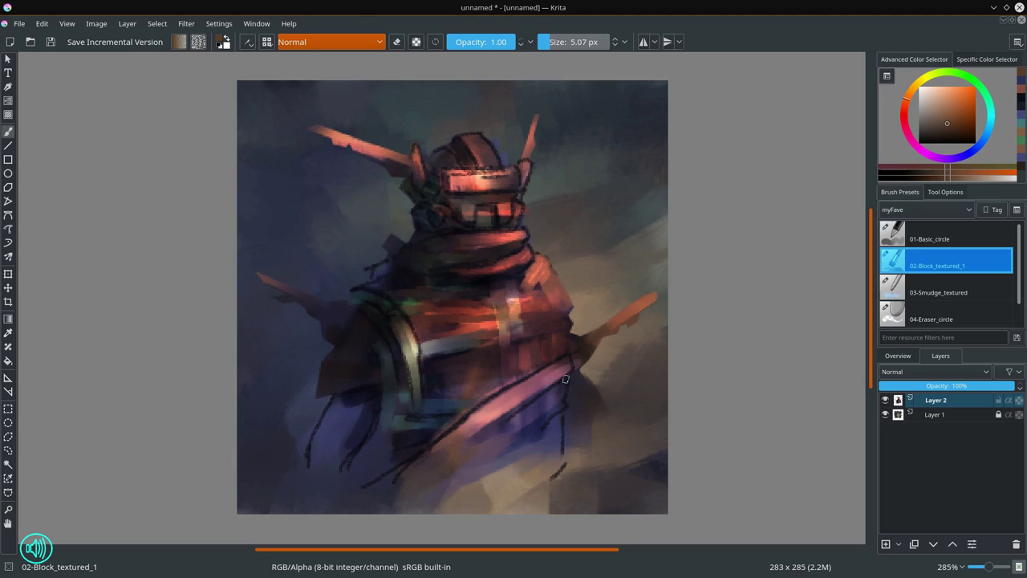
{"action": "left_click", "coordinate": [941, 293]}
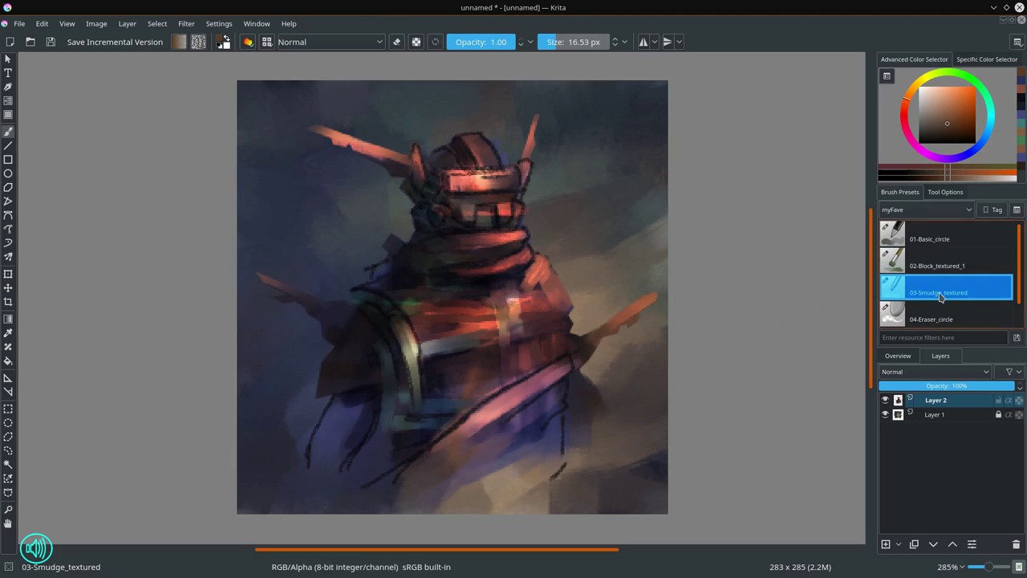
{"action": "left_click_drag", "start_coordinate": [474, 140], "coordinate": [461, 140]}
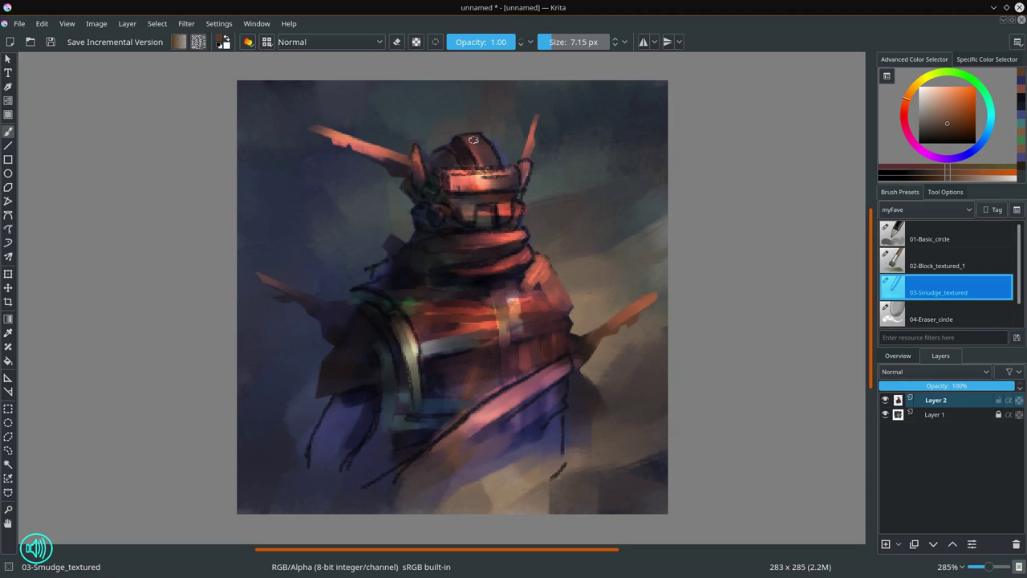
{"action": "key", "text": "bracketleft"}
{"action": "key", "text": "bracketleft"}
{"action": "mouse_move", "coordinate": [522, 281]}
{"action": "left_mouse_down"}
{"action": "mouse_move", "coordinate": [532, 256]}
{"action": "mouse_move", "coordinate": [629, 397]}
{"action": "left_mouse_up"}
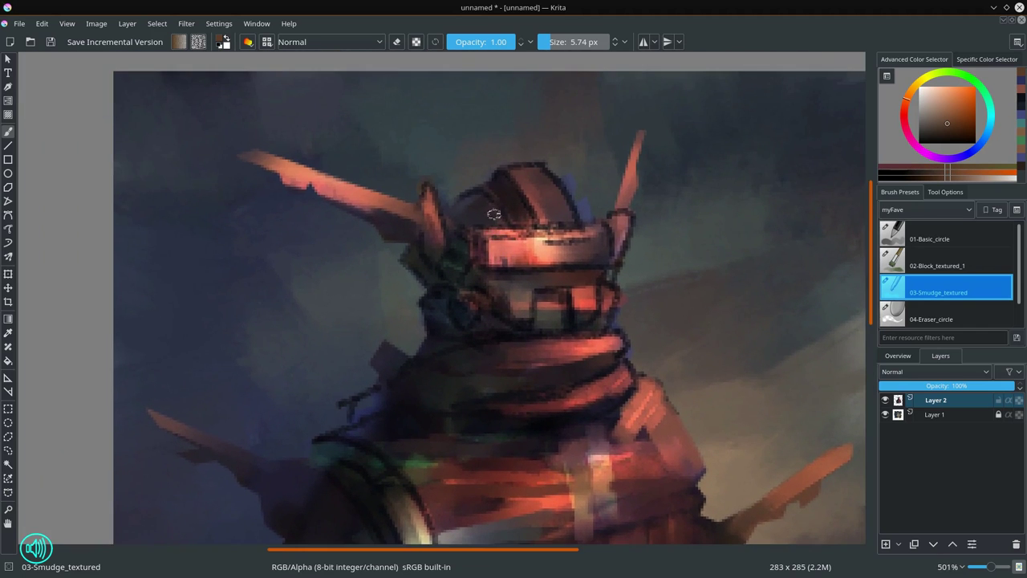
{"action": "left_click_drag", "start_coordinate": [470, 210], "coordinate": [642, 324]}
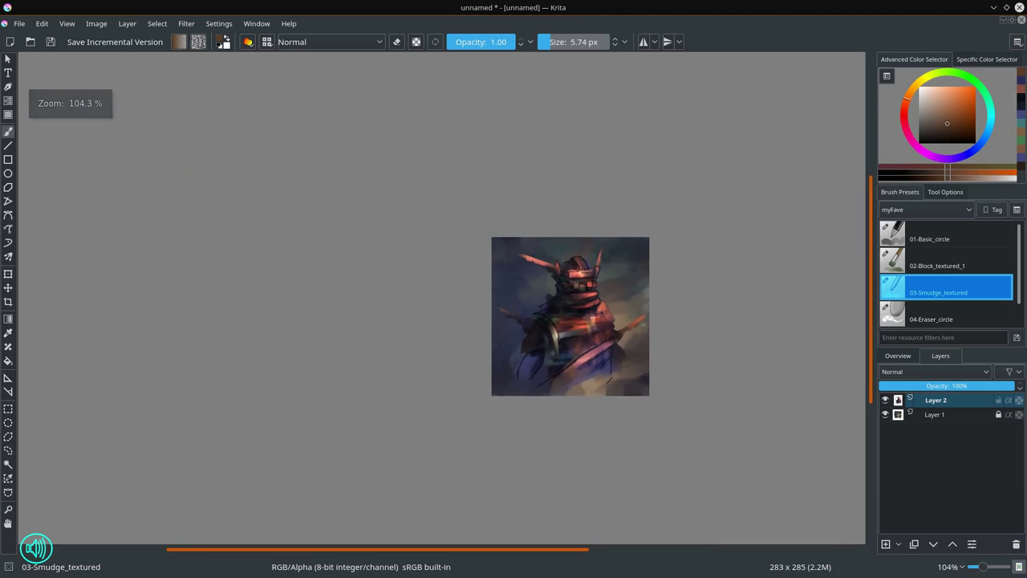
- Check the image properties, showing 283 × 285 px, and close them unchanged
{"action": "left_click", "coordinate": [96, 23]}
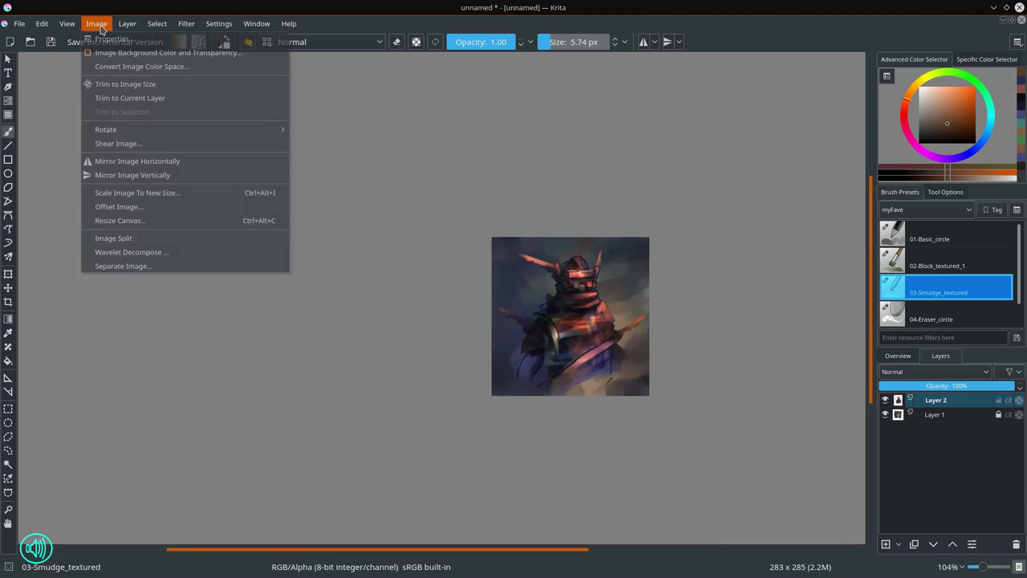
{"action": "left_click", "coordinate": [104, 37]}
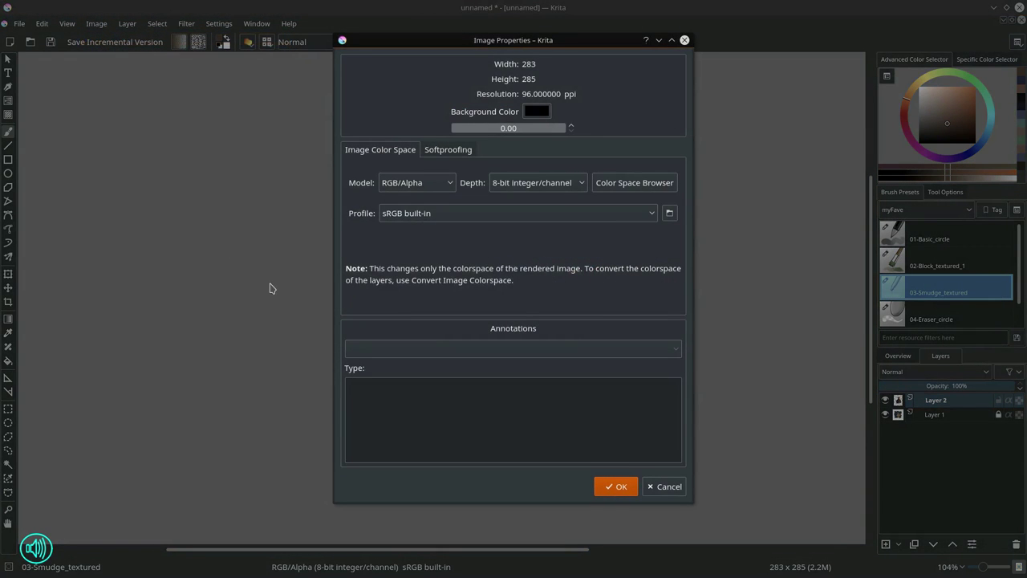
{"action": "left_click", "coordinate": [672, 487]}
- Scale the image to 884 × 891 px, entering 30 with resolution in Pixels/Inch
{"action": "left_click", "coordinate": [100, 24]}
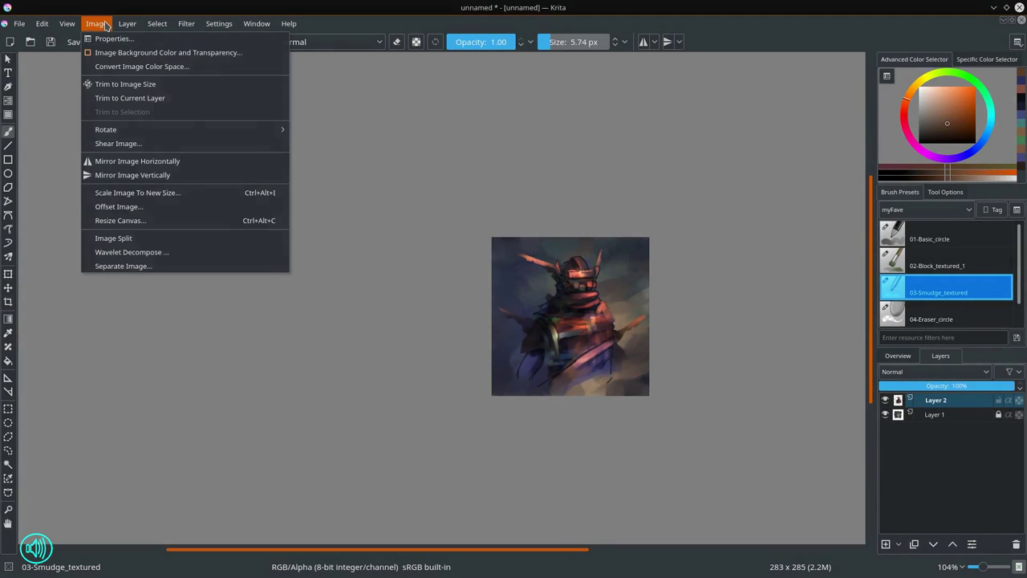
{"action": "left_click", "coordinate": [137, 195]}
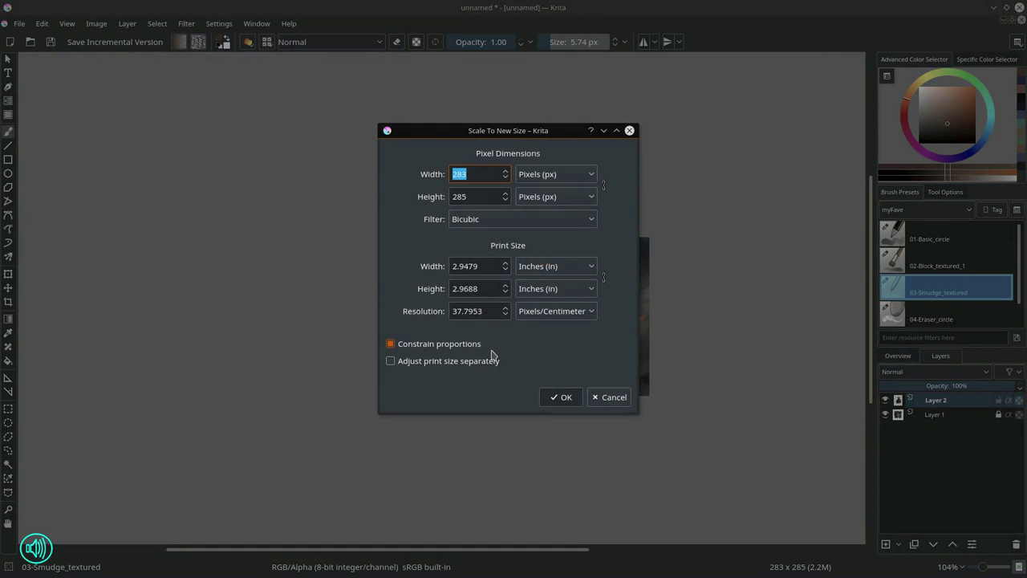
{"action": "left_click", "coordinate": [581, 318]}
{"action": "left_click", "coordinate": [562, 344]}
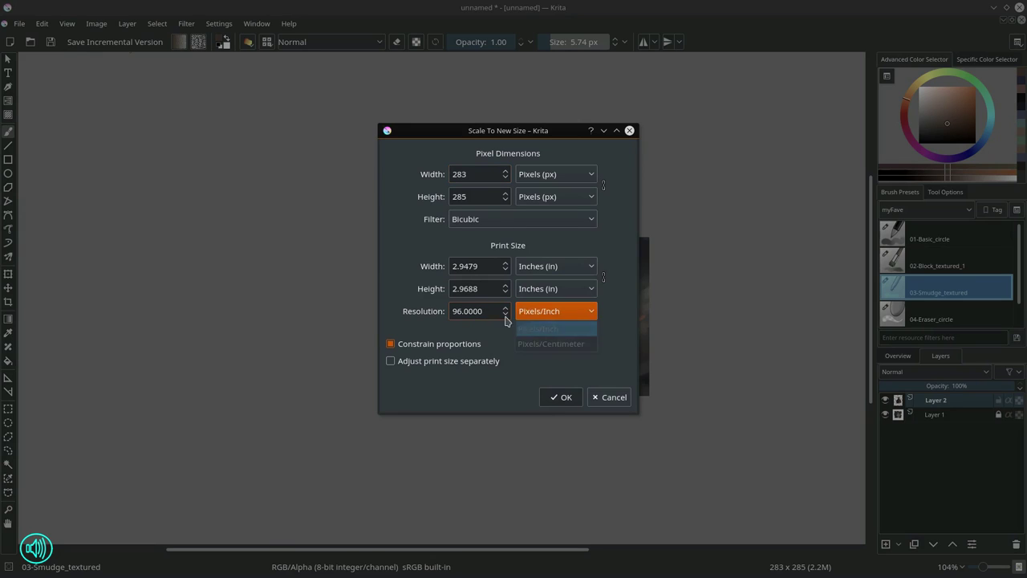
{"action": "type", "text": "300"}
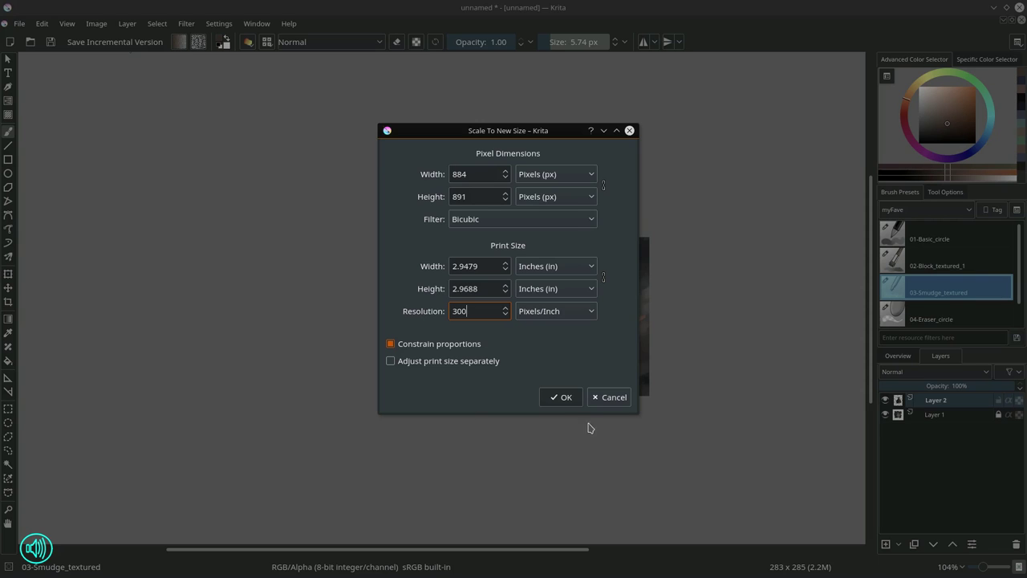
{"action": "left_click", "coordinate": [561, 397]}
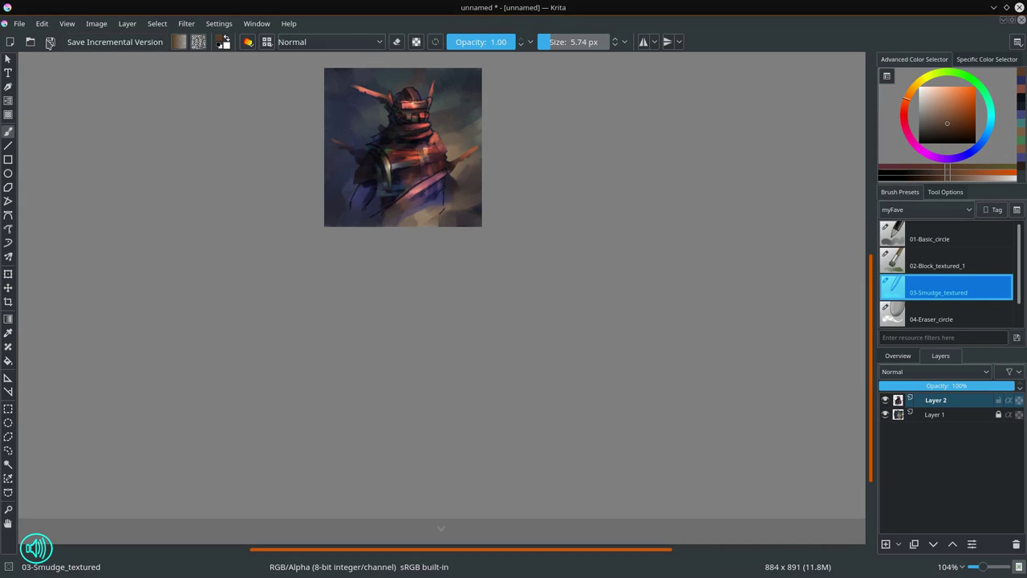
- Save As '3.kra' in the parent 01 - Open Art Projects folder
{"action": "left_click", "coordinate": [24, 28]}
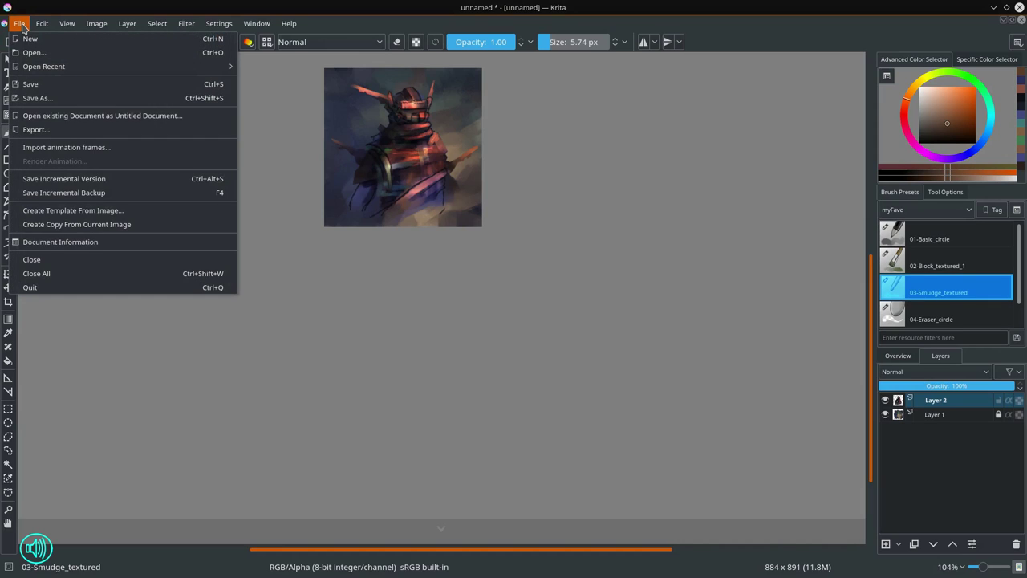
{"action": "left_click", "coordinate": [40, 98]}
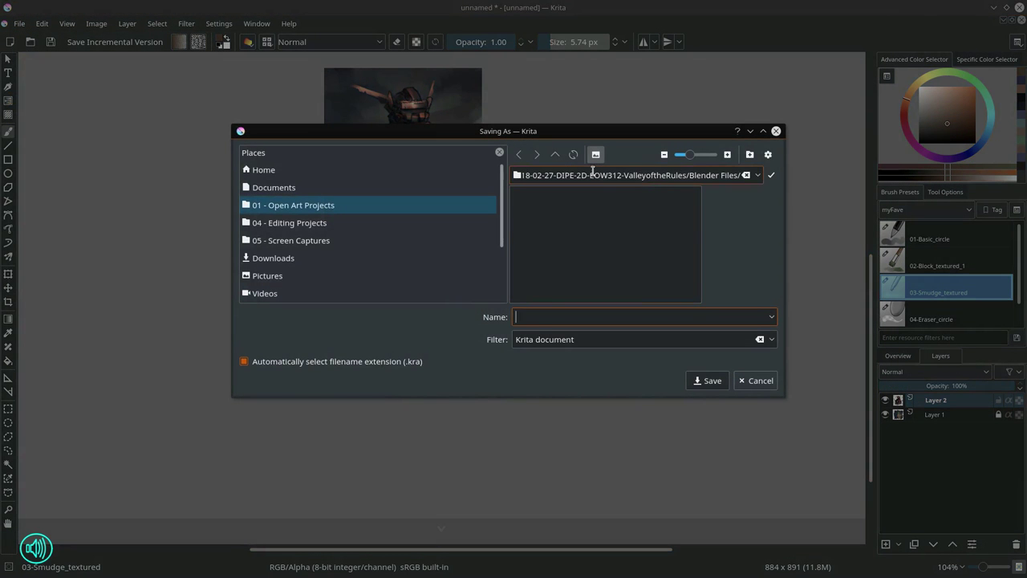
{"action": "left_click", "coordinate": [555, 155]}
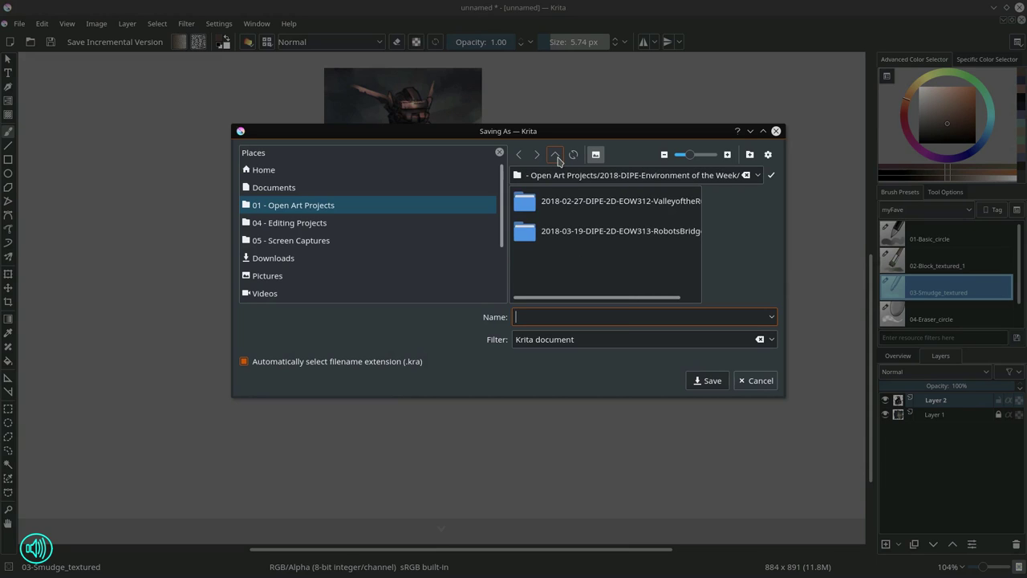
{"action": "left_click", "coordinate": [555, 155]}
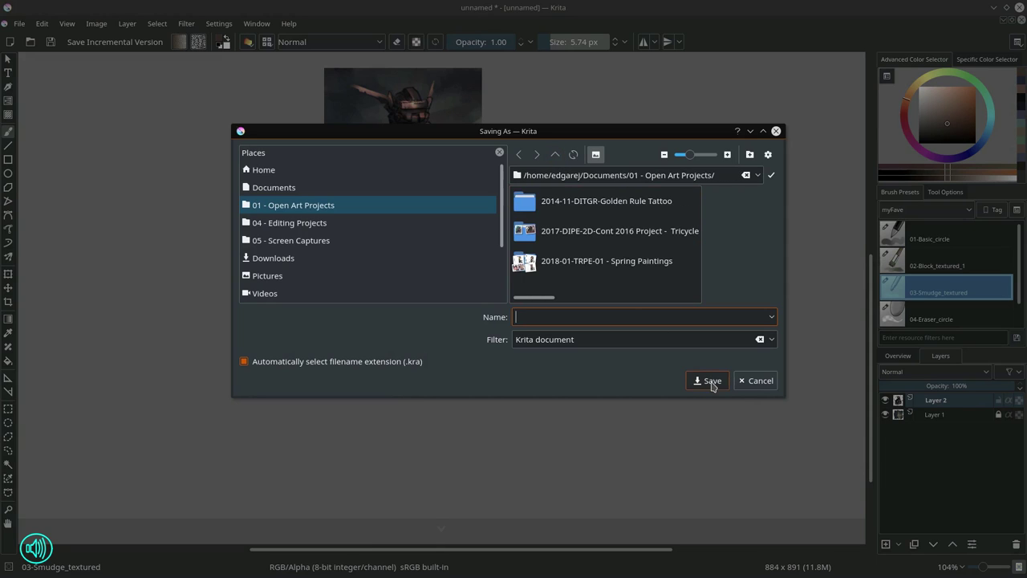
{"action": "type", "text": "3"}
{"action": "left_click", "coordinate": [711, 383]}
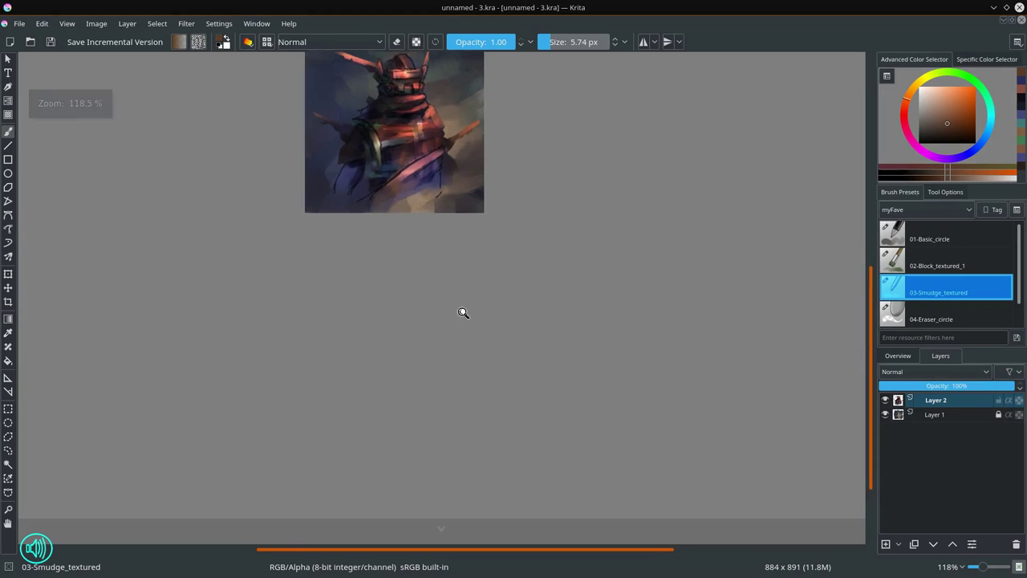
- Zoom in and smudge along the helmet's top edge with an enlarged smudge brush
{"action": "scroll", "coordinate": [463, 312], "scroll_direction": "up", "scroll_amount": 5}
{"action": "left_click_drag", "start_coordinate": [468, 246], "coordinate": [539, 476]}
{"action": "scroll", "coordinate": [539, 475], "scroll_direction": "up", "scroll_amount": 2}
{"action": "scroll", "coordinate": [481, 270], "scroll_direction": "up", "scroll_amount": 5}
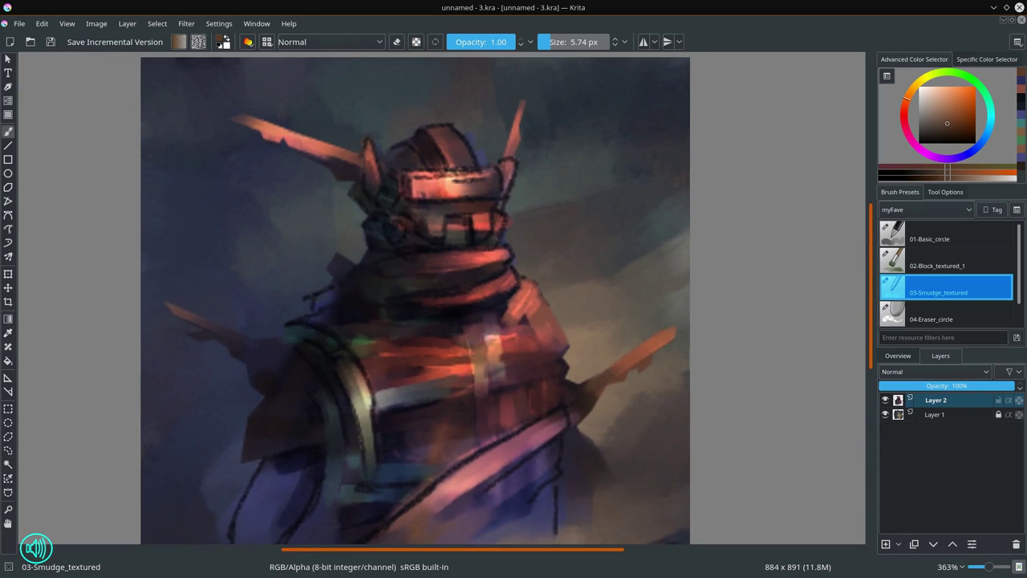
{"action": "left_click_drag", "start_coordinate": [453, 185], "coordinate": [490, 186]}
{"action": "left_click_drag", "start_coordinate": [409, 172], "coordinate": [478, 172]}
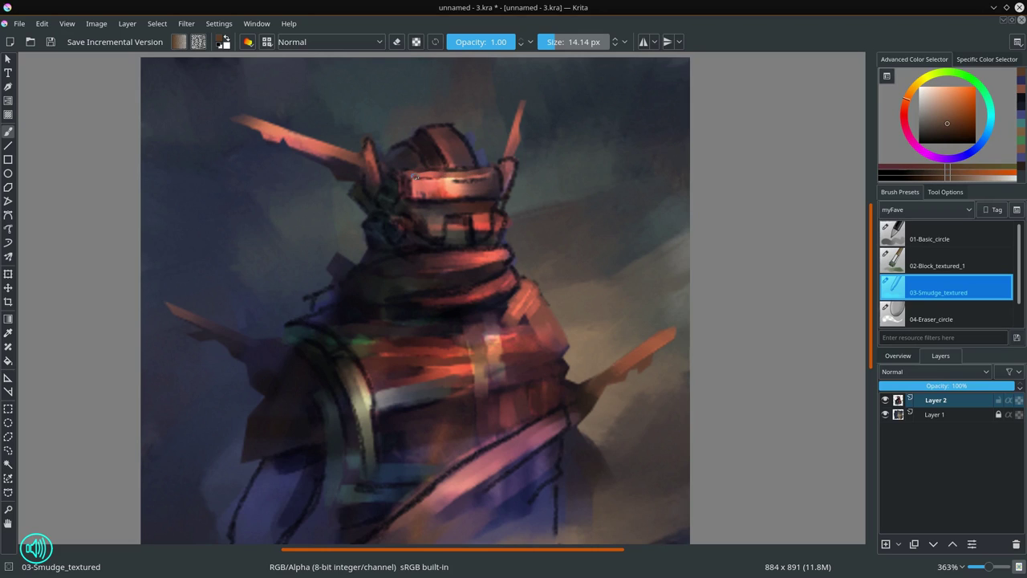
{"action": "left_click_drag", "start_coordinate": [415, 175], "coordinate": [490, 179]}
{"action": "mouse_move", "coordinate": [410, 173]}
{"action": "left_mouse_down"}
{"action": "mouse_move", "coordinate": [442, 171]}
{"action": "mouse_move", "coordinate": [405, 181]}
{"action": "left_mouse_up"}
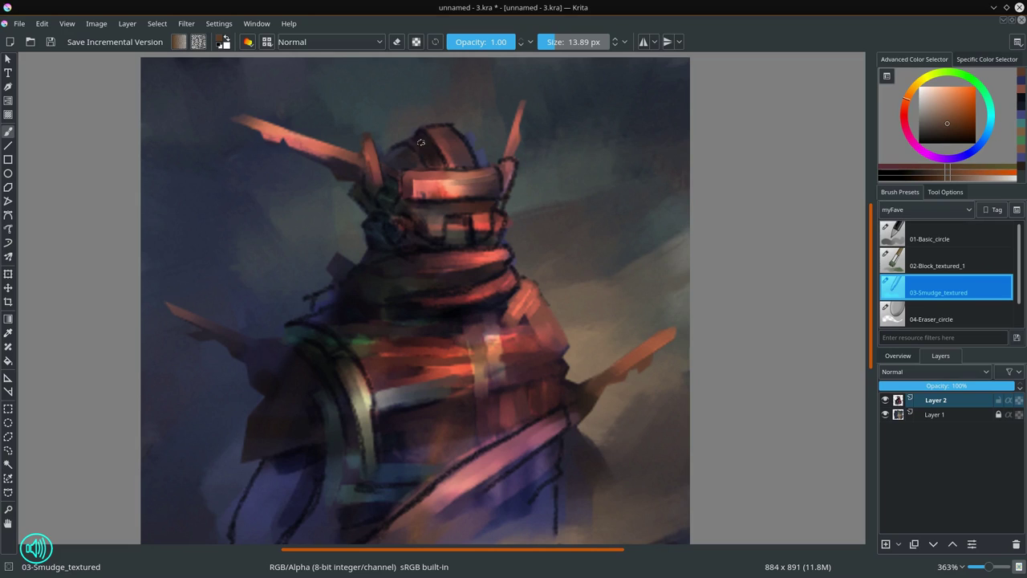
- Fine-tune the brush size up and down with the bracket keys
{"action": "key", "text": "bracketright"}
{"action": "key", "text": "bracketleft"}
{"action": "key", "text": "bracketleft"}
{"action": "key", "text": "bracketright"}
{"action": "key", "text": "bracketright"}
{"action": "key", "text": "bracketleft"}
{"action": "key", "text": "bracketright"}
{"action": "key", "text": "bracketright"}
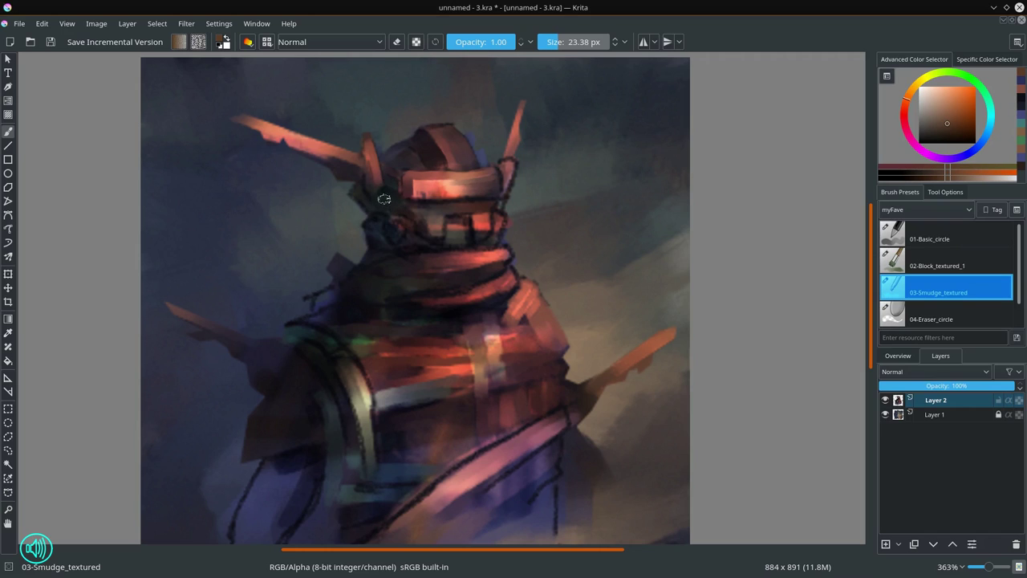
{"action": "key", "text": "bracketleft"}
- Set the block textured brush to Multiply with dark blue and enlarge it
{"action": "left_click", "coordinate": [944, 267]}
{"action": "left_click", "coordinate": [971, 152]}
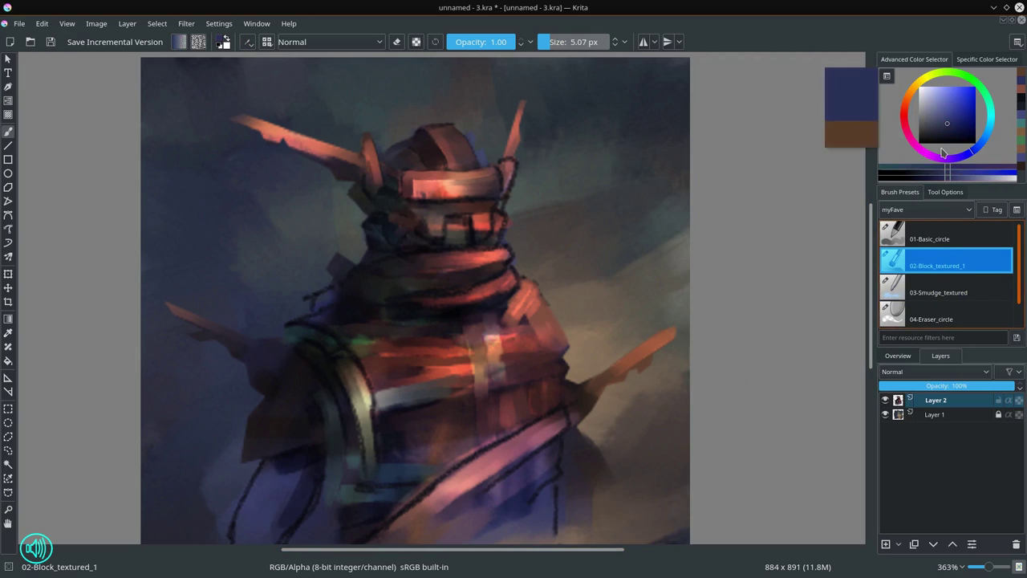
{"action": "left_click", "coordinate": [329, 41]}
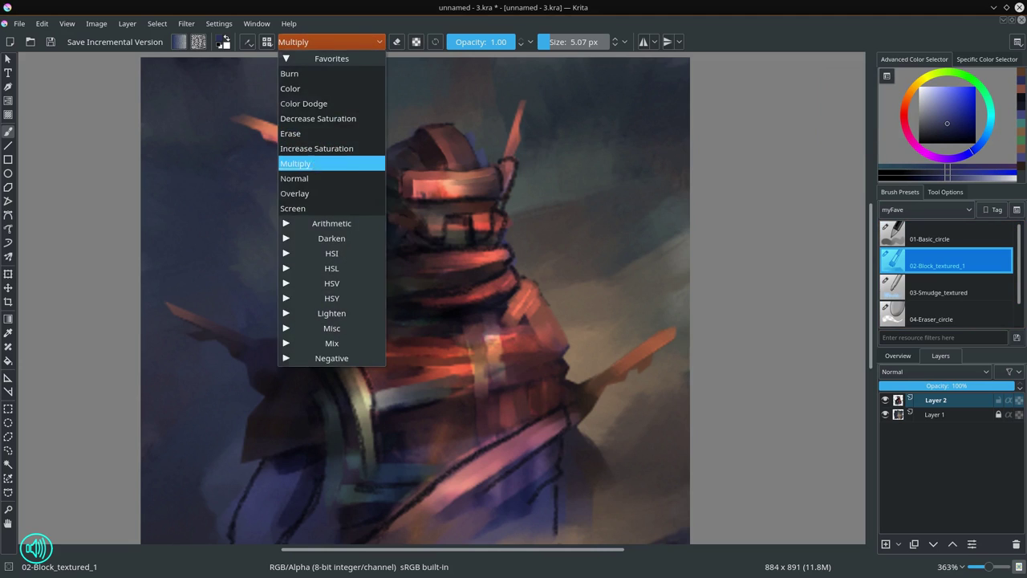
{"action": "left_click", "coordinate": [309, 163]}
{"action": "mouse_move", "coordinate": [409, 221]}
{"action": "left_mouse_down"}
{"action": "mouse_move", "coordinate": [428, 201]}
{"action": "mouse_move", "coordinate": [400, 197]}
{"action": "mouse_move", "coordinate": [403, 218]}
{"action": "left_mouse_up"}
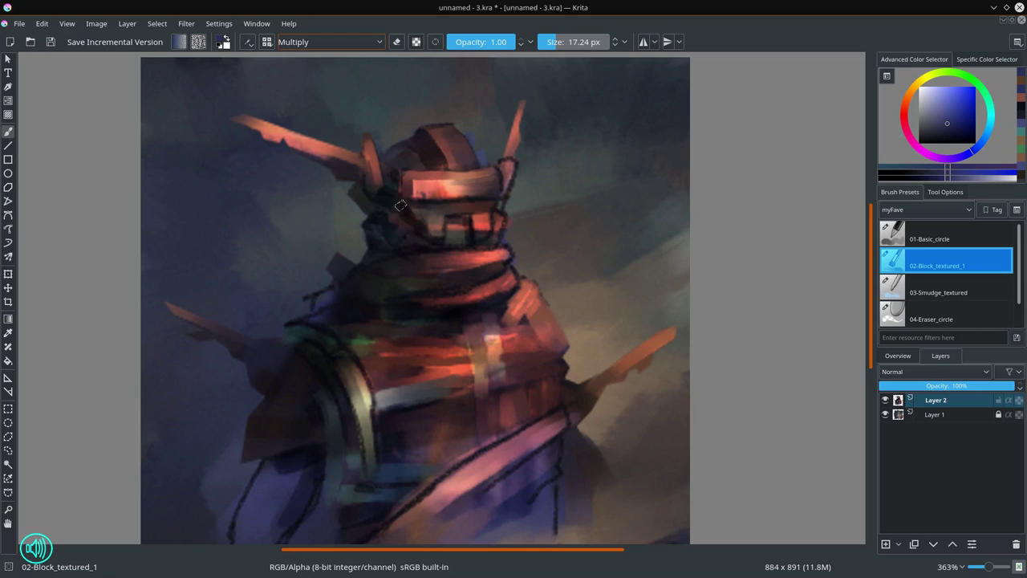
{"action": "left_click_drag", "start_coordinate": [403, 218], "coordinate": [394, 227]}
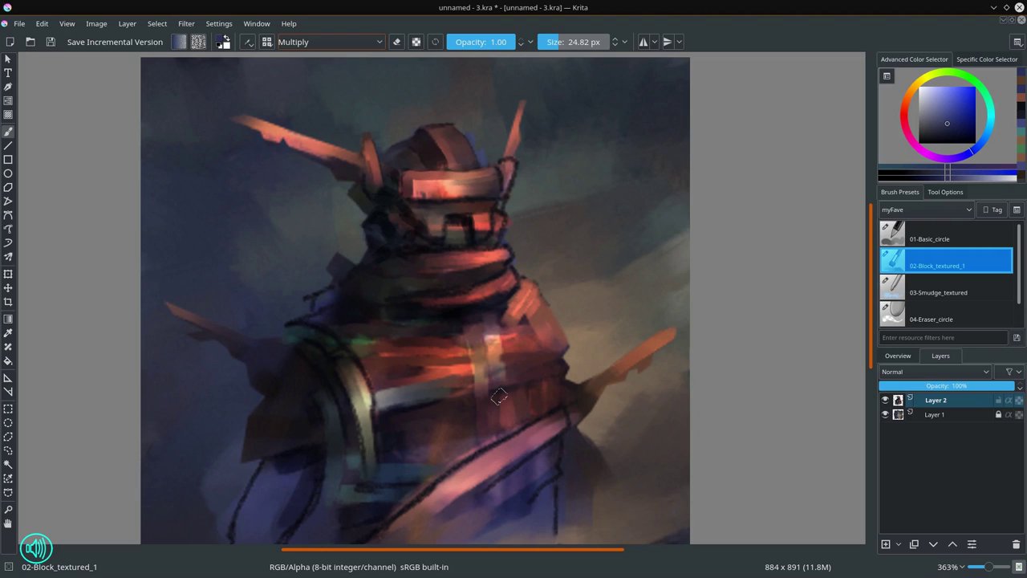
- Smear the visor's light pink band rightward with the textured smudge brush
{"action": "left_click", "coordinate": [941, 283]}
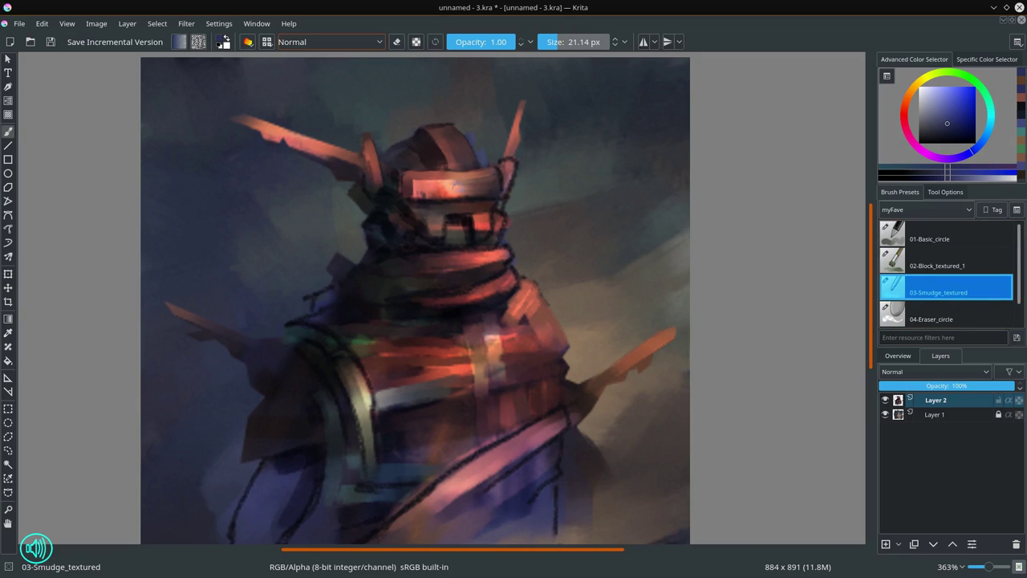
{"action": "key", "text": "bracketright"}
{"action": "left_click_drag", "start_coordinate": [423, 193], "coordinate": [470, 195]}
{"action": "key", "text": "bracketleft"}
{"action": "key", "text": "bracketleft"}
- Reset the block textured brush to Normal blending and reselect the textured smudge brush
{"action": "left_click", "coordinate": [923, 262]}
{"action": "left_click", "coordinate": [379, 44]}
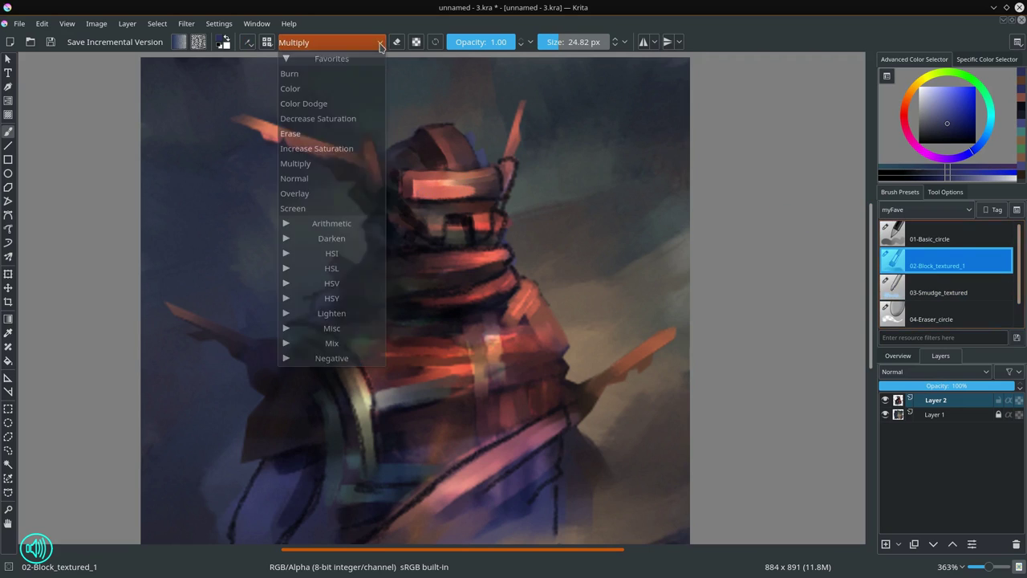
{"action": "left_click", "coordinate": [321, 178]}
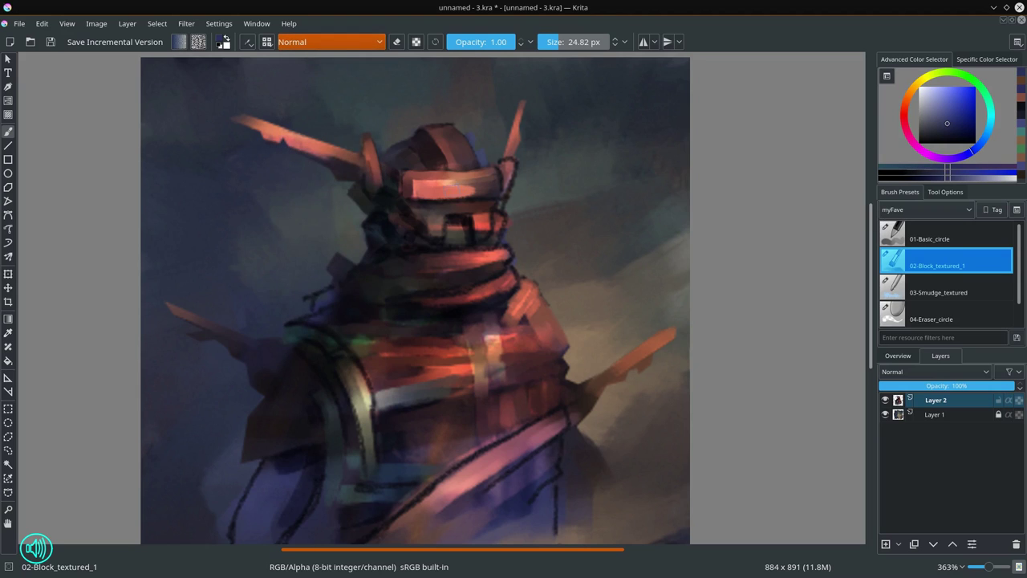
{"action": "left_click", "coordinate": [948, 289]}
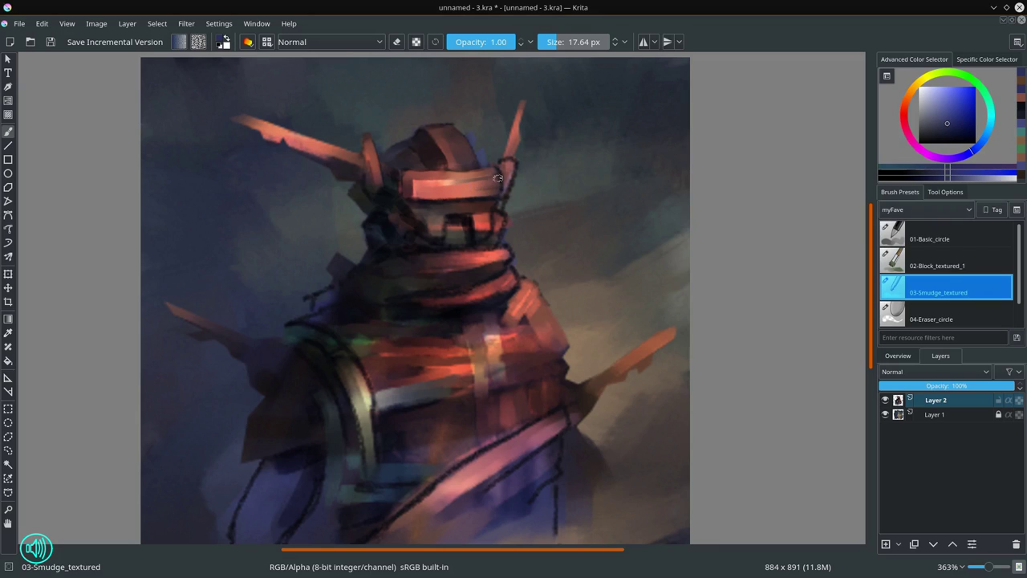
- Smooth the visor's top edge and lighten its right end by smudging
{"action": "key", "text": "bracketleft"}
{"action": "left_click_drag", "start_coordinate": [442, 185], "coordinate": [493, 178]}
{"action": "left_click_drag", "start_coordinate": [496, 186], "coordinate": [500, 179]}
{"action": "left_click_drag", "start_coordinate": [505, 161], "coordinate": [512, 187]}
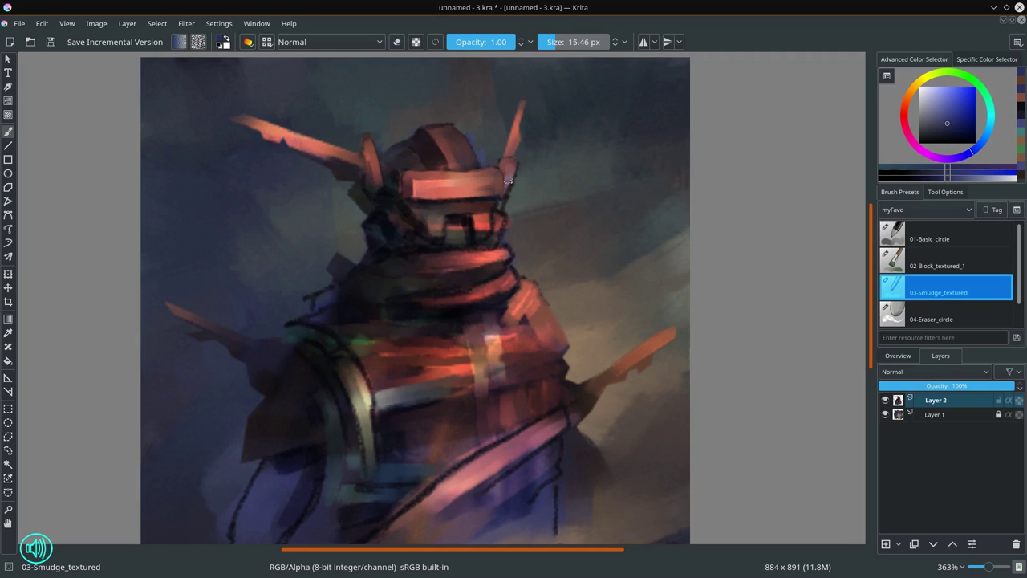
- Soften the dark strokes on and around the mech's face, ending at 11.82 px
{"action": "key", "text": "bracketleft"}
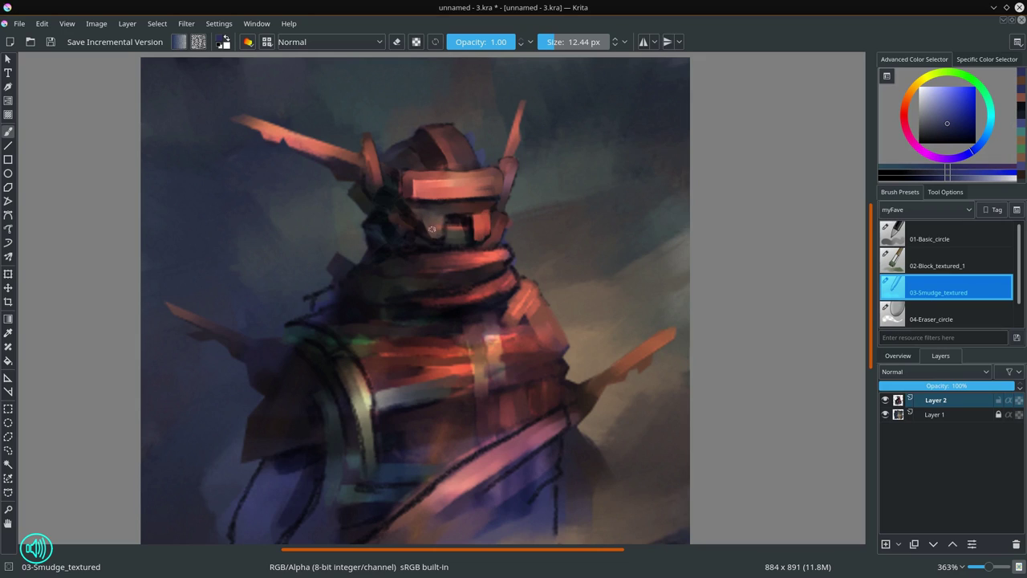
{"action": "key", "text": "bracketright"}
{"action": "key", "text": "bracketright"}
{"action": "left_click_drag", "start_coordinate": [463, 230], "coordinate": [468, 226]}
{"action": "left_click_drag", "start_coordinate": [469, 220], "coordinate": [481, 247]}
{"action": "left_click_drag", "start_coordinate": [473, 244], "coordinate": [488, 233]}
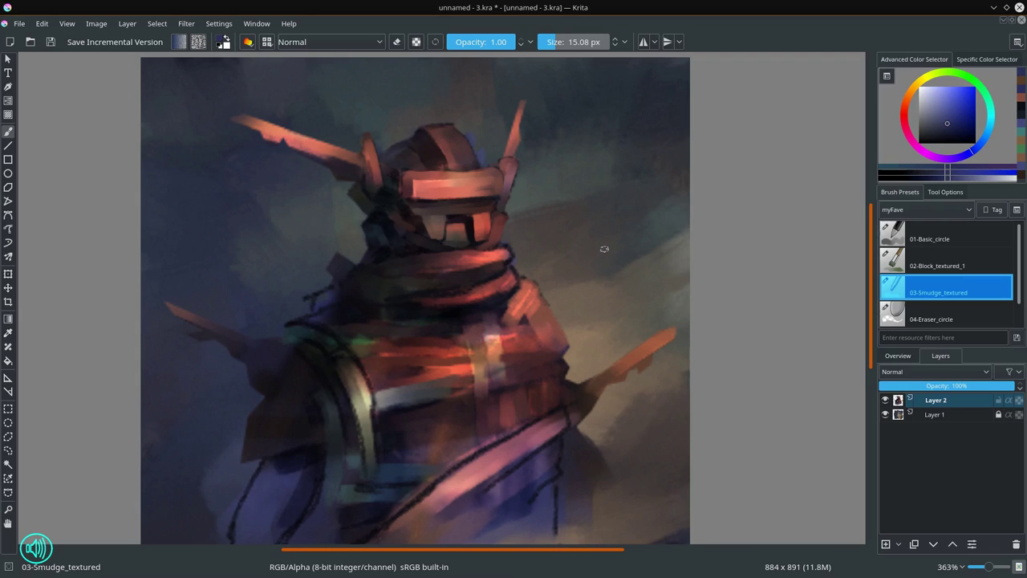
- Close a polygonal selection around the dark background beside the left spike
{"action": "left_click", "coordinate": [8, 437]}
{"action": "left_click", "coordinate": [273, 339]}
{"action": "left_click", "coordinate": [166, 304]}
{"action": "left_click", "coordinate": [206, 330]}
{"action": "left_click", "coordinate": [220, 340]}
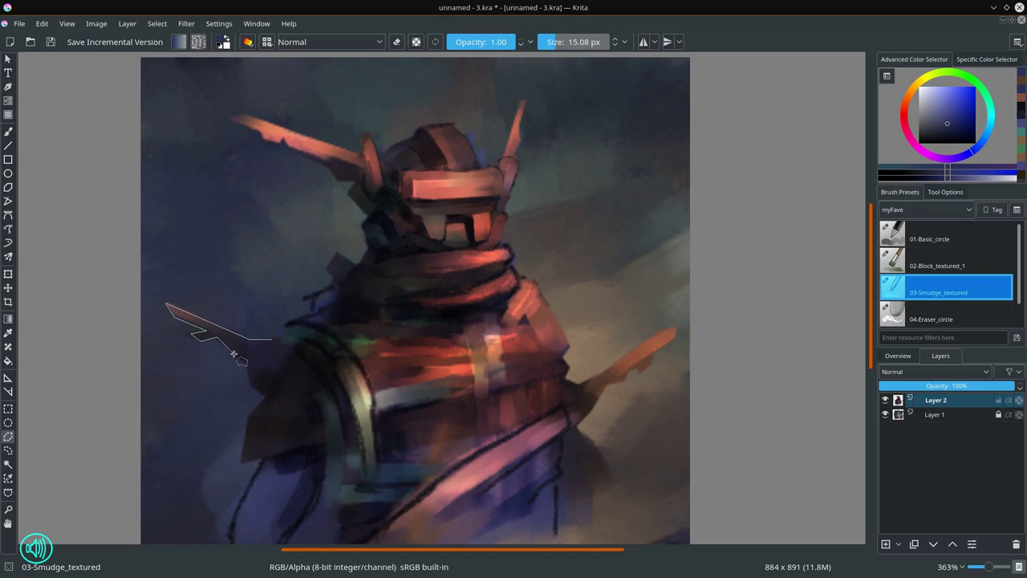
{"action": "left_click", "coordinate": [241, 357]}
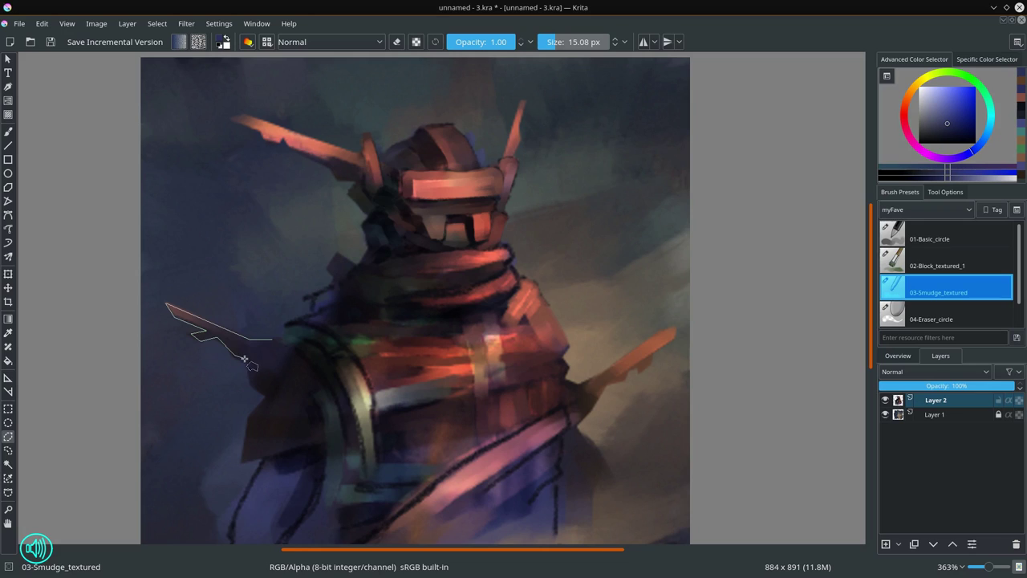
{"action": "left_click", "coordinate": [267, 397]}
{"action": "left_click", "coordinate": [250, 416]}
{"action": "left_click", "coordinate": [244, 460]}
{"action": "left_click", "coordinate": [261, 461]}
{"action": "left_click", "coordinate": [249, 479]}
{"action": "left_click", "coordinate": [191, 480]}
{"action": "left_click", "coordinate": [152, 296]}
{"action": "left_click", "coordinate": [161, 251]}
{"action": "left_click", "coordinate": [234, 257]}
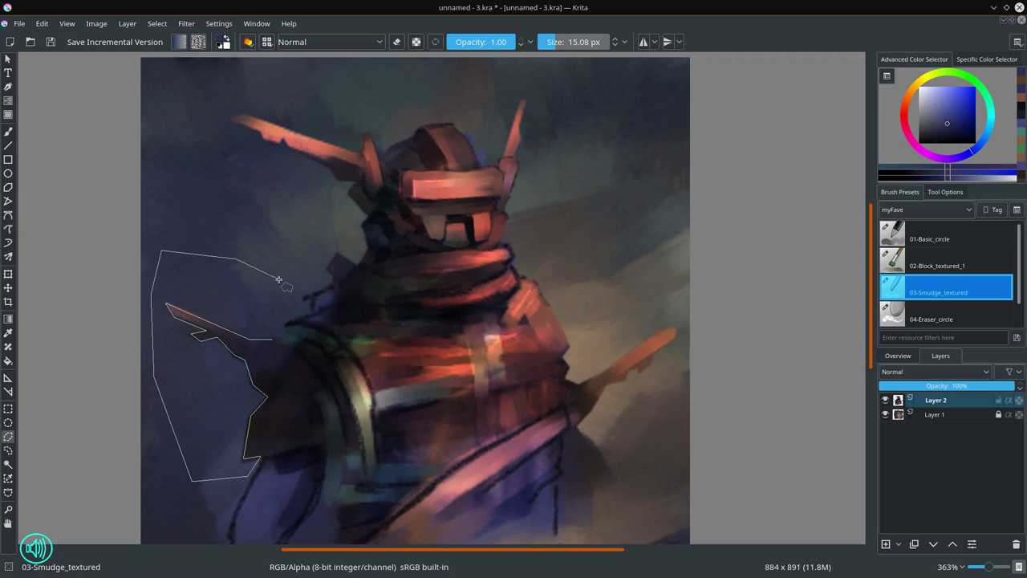
{"action": "left_click", "coordinate": [279, 279]}
{"action": "left_click", "coordinate": [271, 323]}
{"action": "double_click", "coordinate": [272, 338]}
- Begin a second polygonal outline up the helmet's left side to the left horn tip
{"action": "left_click", "coordinate": [279, 232]}
{"action": "left_click", "coordinate": [332, 285]}
{"action": "left_click", "coordinate": [338, 254]}
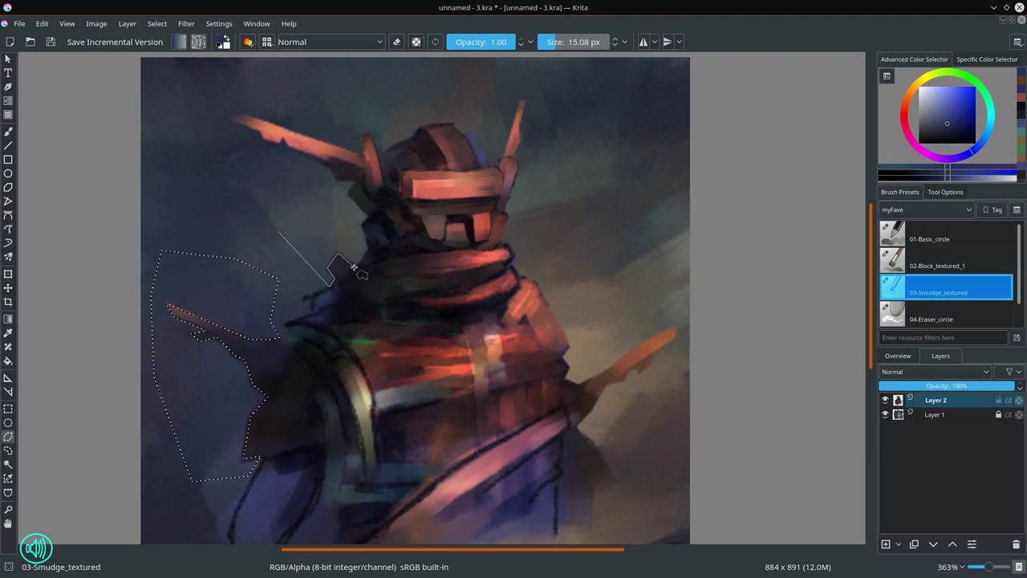
{"action": "left_click", "coordinate": [366, 228]}
{"action": "left_click", "coordinate": [366, 215]}
{"action": "left_click", "coordinate": [329, 166]}
- Carry the outline over the helmet top and down the right horn to close it
{"action": "mouse_move", "coordinate": [377, 159]}
{"action": "left_mouse_down"}
{"action": "mouse_move", "coordinate": [419, 129]}
{"action": "mouse_move", "coordinate": [450, 126]}
{"action": "mouse_move", "coordinate": [480, 167]}
{"action": "mouse_move", "coordinate": [504, 171]}
{"action": "mouse_move", "coordinate": [522, 101]}
{"action": "left_mouse_up"}
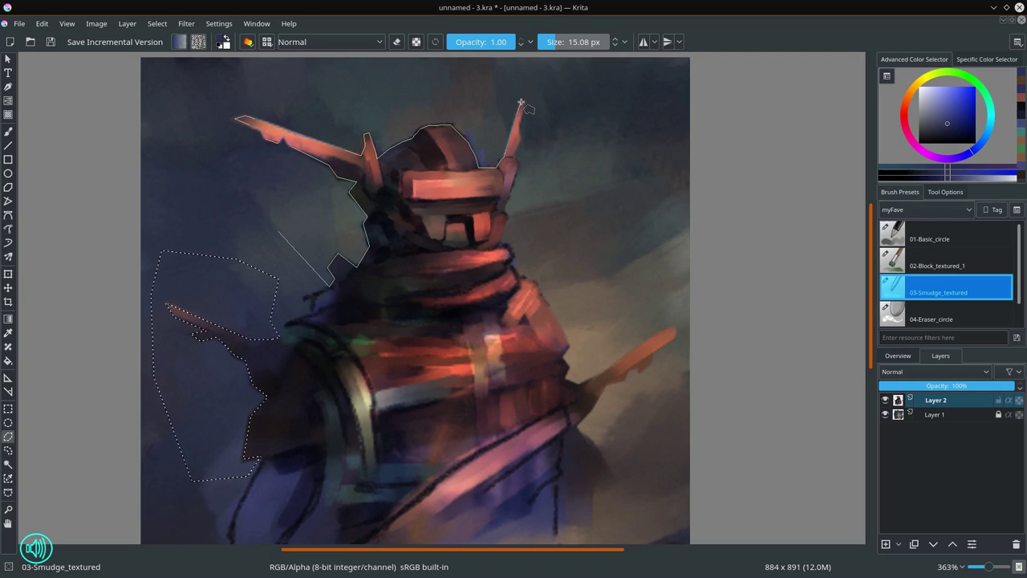
{"action": "mouse_move", "coordinate": [521, 103]}
{"action": "left_mouse_down"}
{"action": "mouse_move", "coordinate": [500, 241]}
{"action": "mouse_move", "coordinate": [514, 252]}
{"action": "mouse_move", "coordinate": [627, 184]}
{"action": "mouse_move", "coordinate": [610, 103]}
{"action": "mouse_move", "coordinate": [415, 64]}
{"action": "mouse_move", "coordinate": [224, 81]}
{"action": "mouse_move", "coordinate": [208, 179]}
{"action": "mouse_move", "coordinate": [275, 229]}
{"action": "left_mouse_up"}
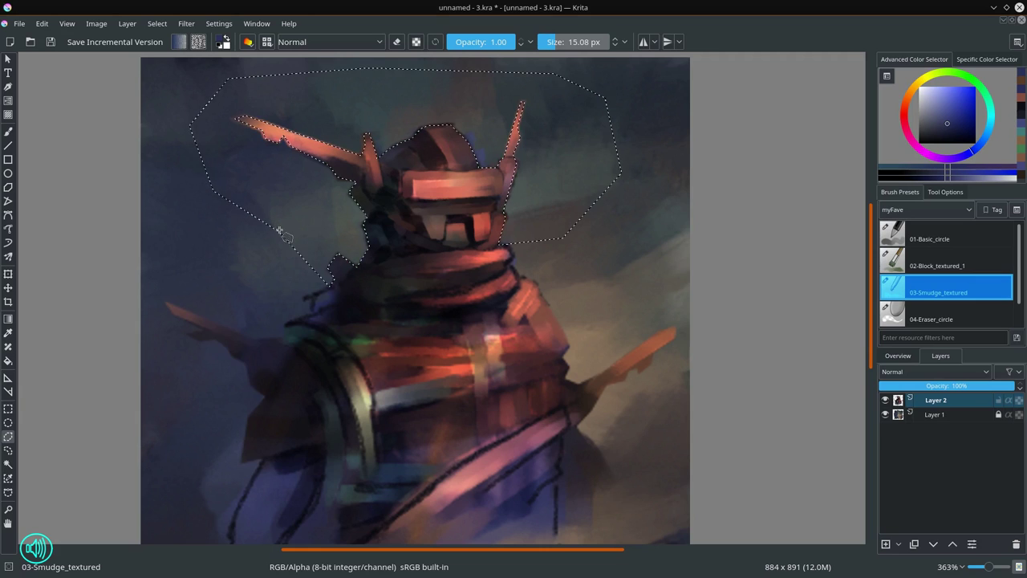
- Undo the helmet selection, then invert the remaining left-background selection
{"action": "left_click", "coordinate": [156, 24]}
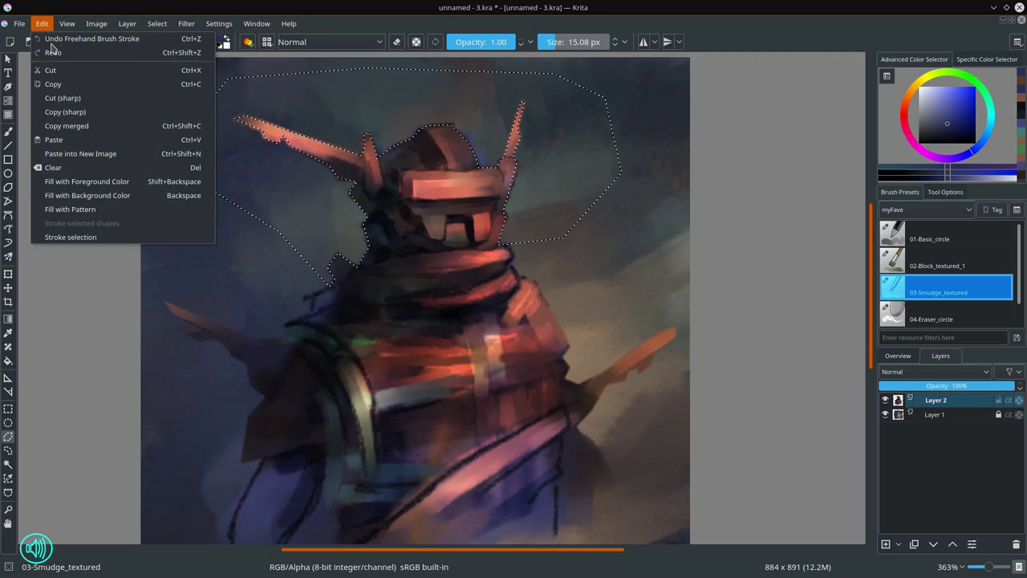
{"action": "left_click", "coordinate": [53, 38]}
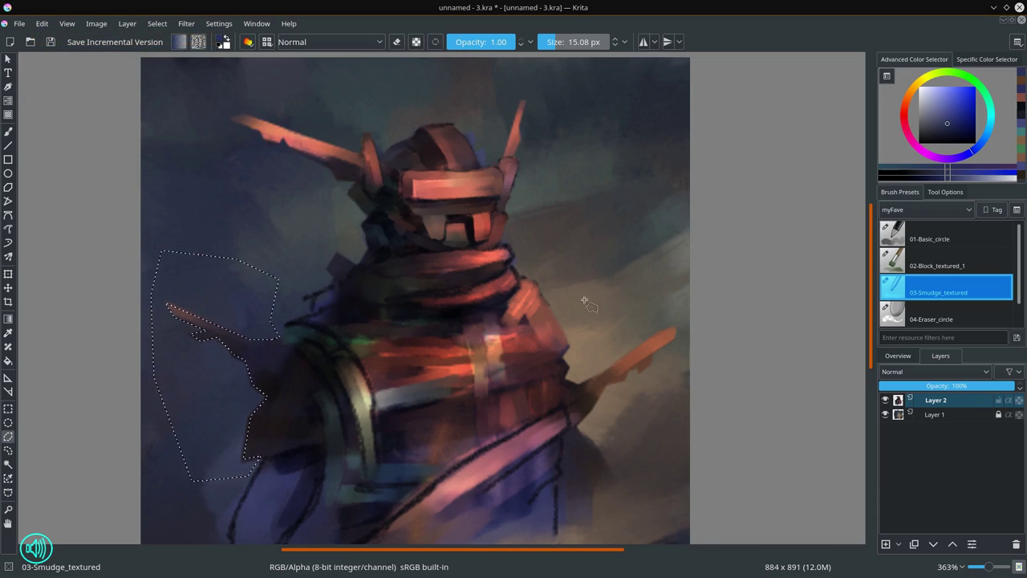
{"action": "left_click", "coordinate": [158, 23]}
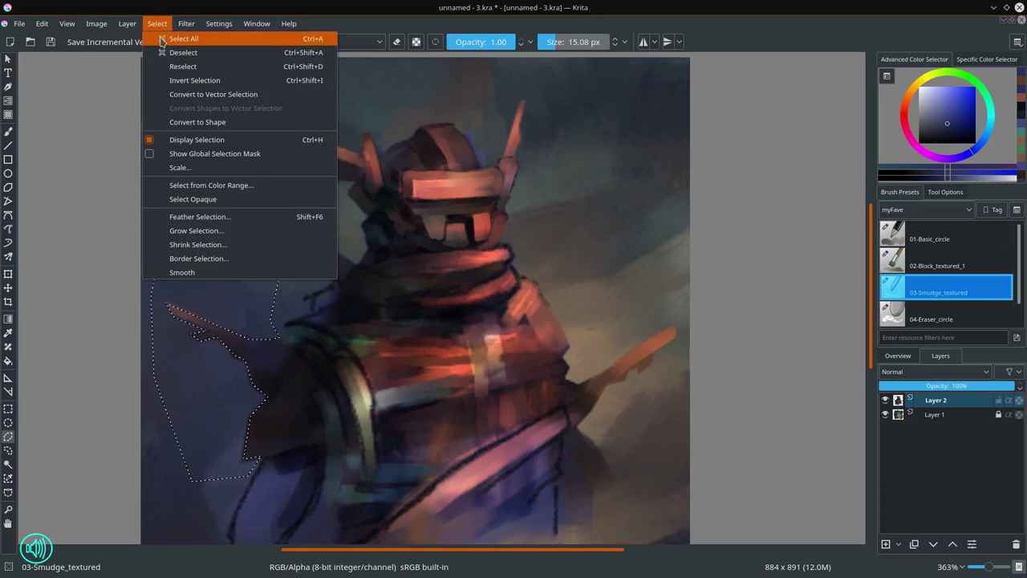
{"action": "left_click", "coordinate": [167, 67]}
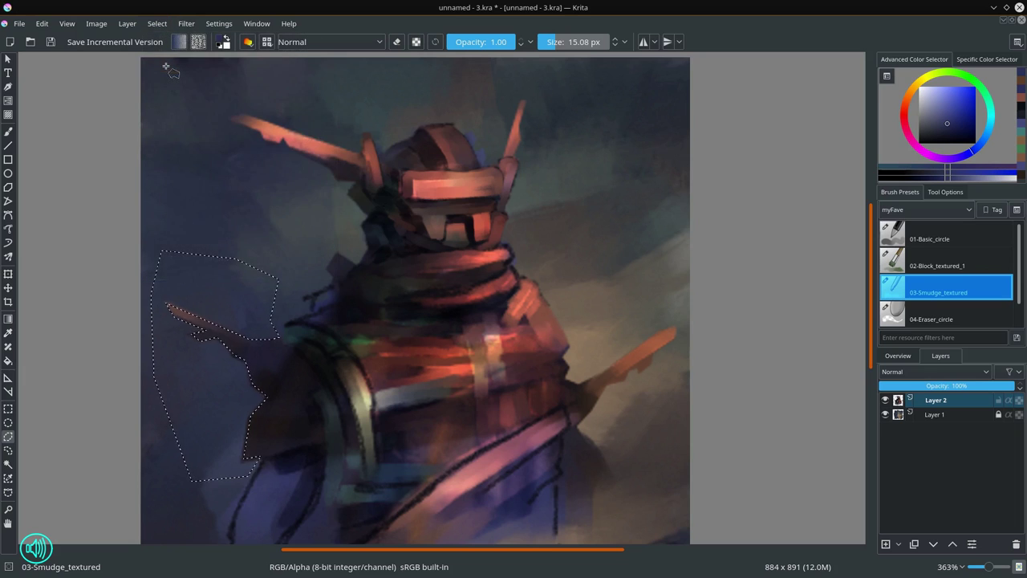
{"action": "left_click", "coordinate": [157, 23]}
{"action": "left_click", "coordinate": [173, 83]}
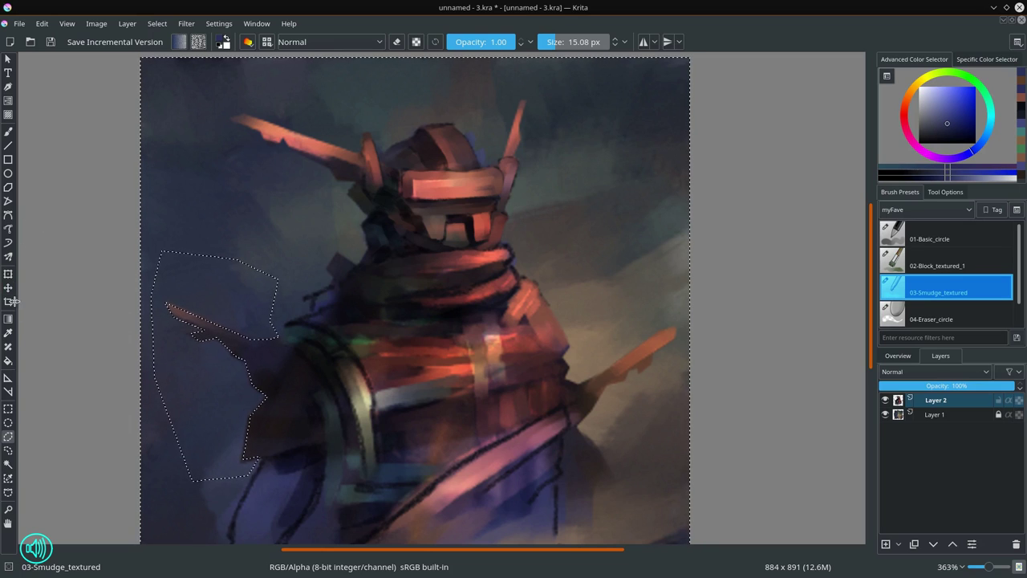
{"action": "left_click", "coordinate": [8, 131]}
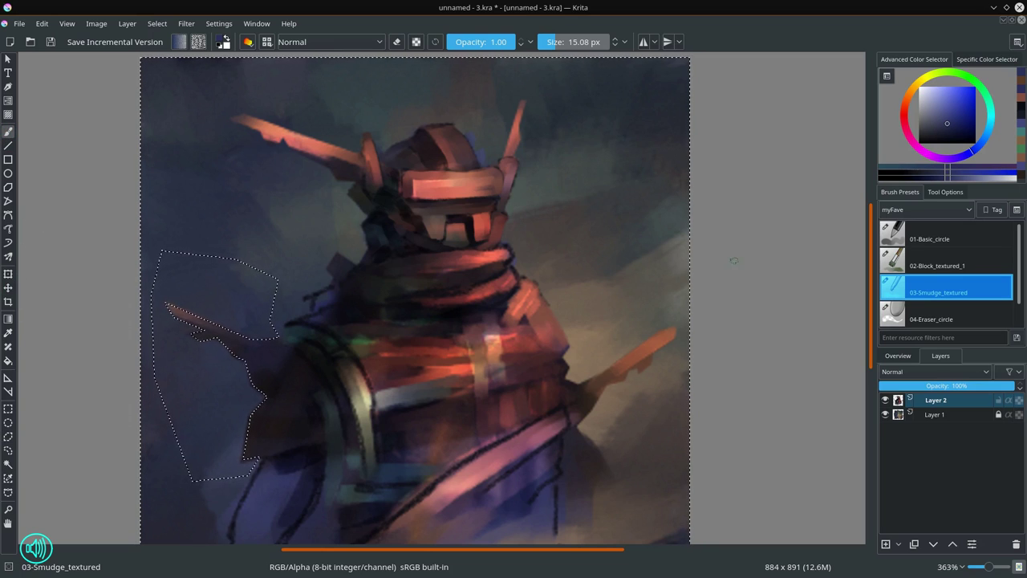
- Paint salmon, dark pink and red-orange touches on the helmet top with a 14 px textured block brush
{"action": "left_click", "coordinate": [935, 265]}
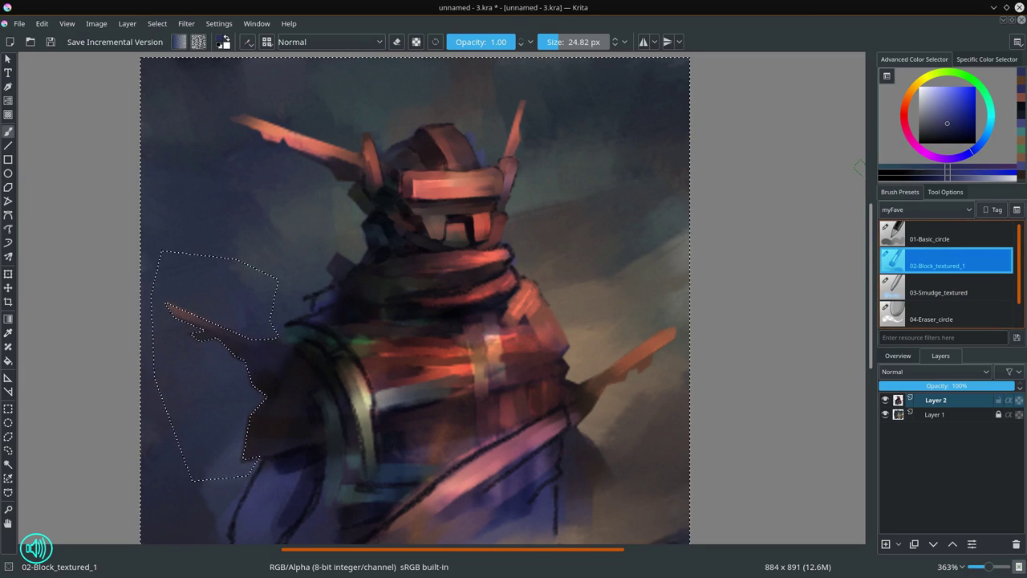
{"action": "left_click", "coordinate": [486, 184], "text": "ctrl"}
{"action": "left_click_drag", "start_coordinate": [496, 135], "coordinate": [473, 136], "text": "shift"}
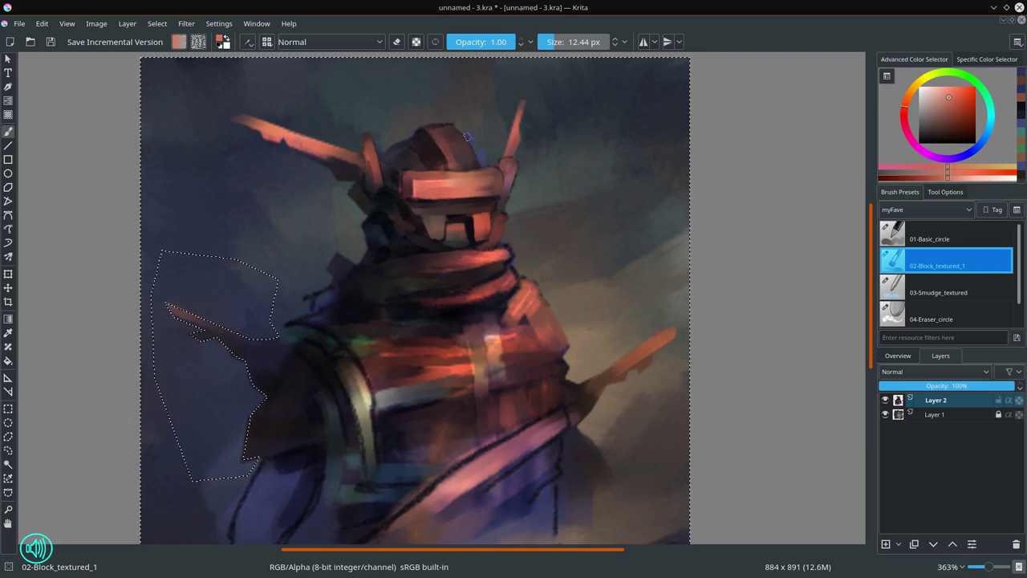
{"action": "mouse_move", "coordinate": [451, 126]}
{"action": "left_mouse_down"}
{"action": "mouse_move", "coordinate": [461, 137]}
{"action": "mouse_move", "coordinate": [449, 146]}
{"action": "mouse_move", "coordinate": [469, 161]}
{"action": "mouse_move", "coordinate": [469, 143]}
{"action": "mouse_move", "coordinate": [489, 147]}
{"action": "mouse_move", "coordinate": [486, 161]}
{"action": "left_mouse_up"}
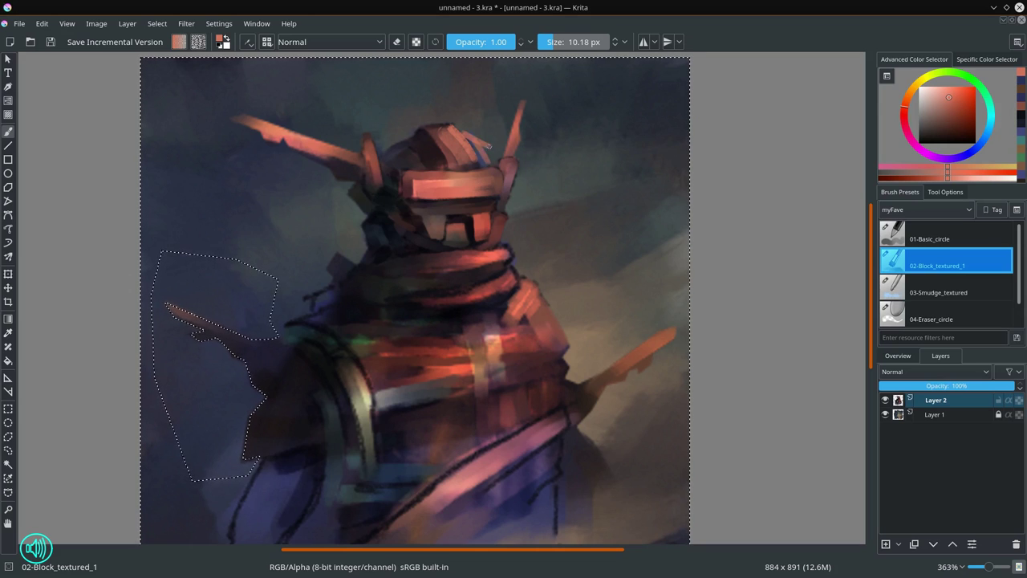
{"action": "left_click", "coordinate": [449, 189], "text": "ctrl"}
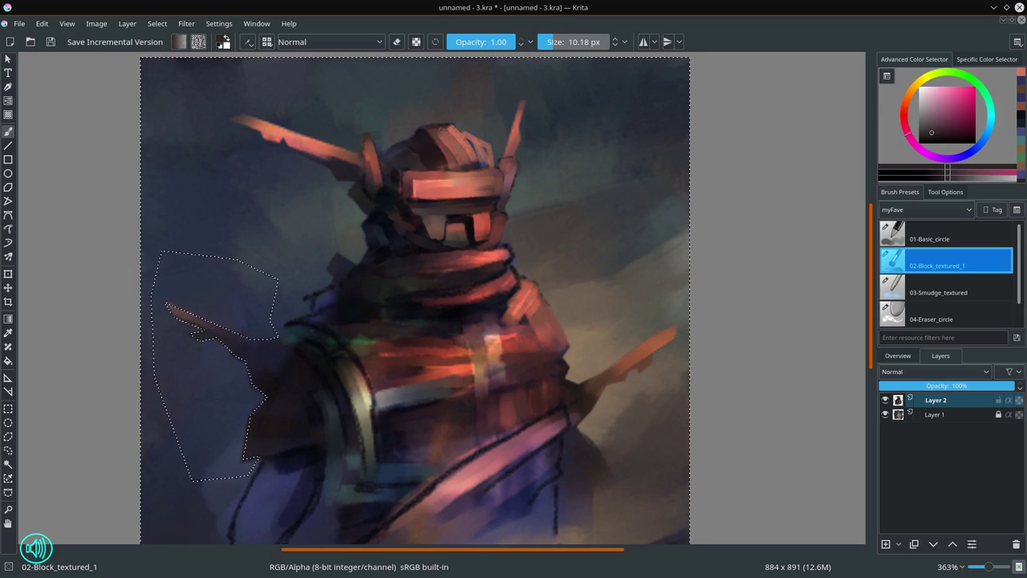
{"action": "left_click_drag", "start_coordinate": [479, 151], "coordinate": [487, 162]}
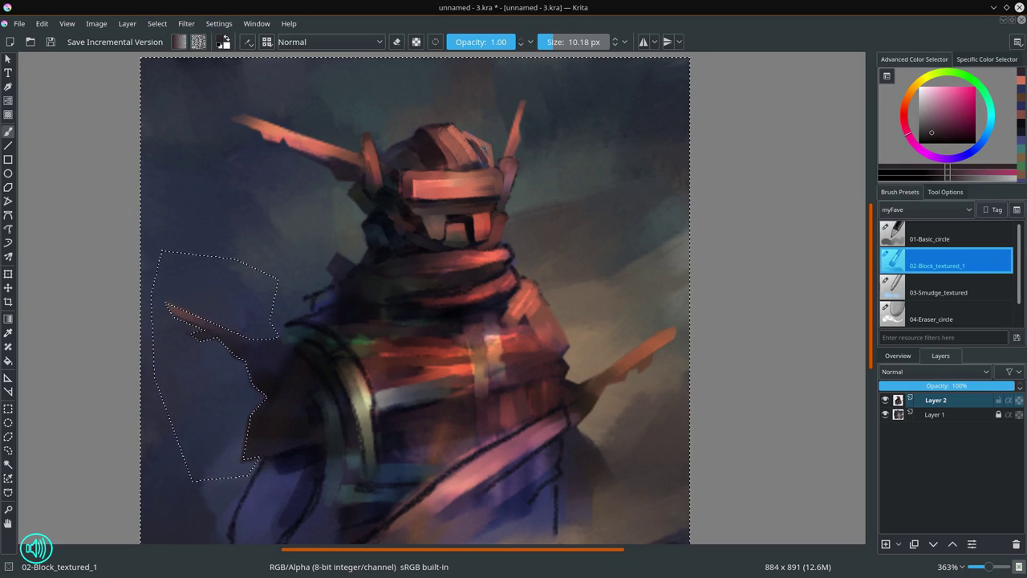
{"action": "left_click", "coordinate": [472, 253], "text": "ctrl"}
{"action": "left_click", "coordinate": [472, 141]}
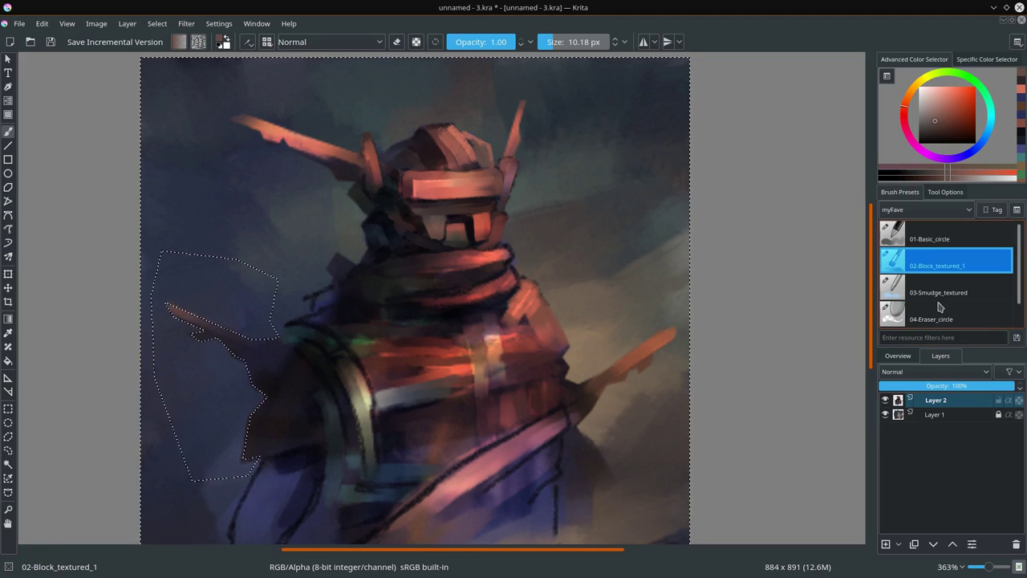
- Blend the new helmet touches with a slightly smaller textured smudge brush
{"action": "left_click", "coordinate": [940, 294]}
{"action": "key", "text": "bracketleft"}
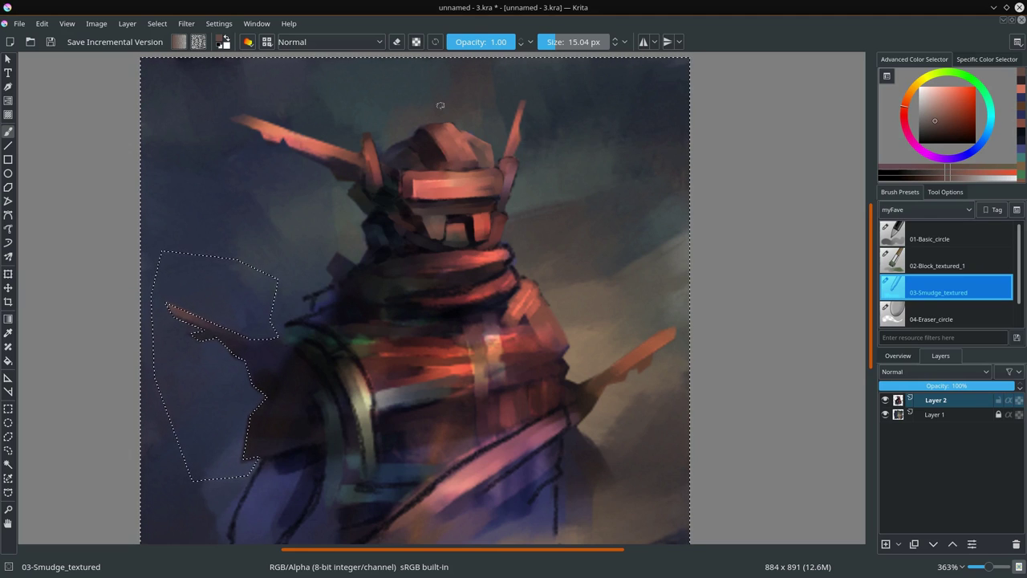
{"action": "left_click", "coordinate": [940, 265]}
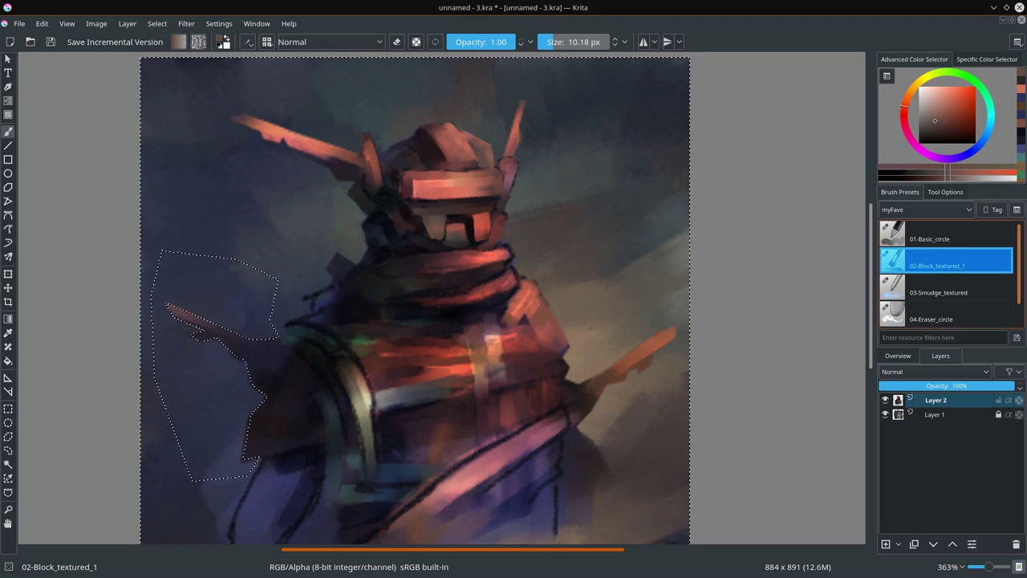
{"action": "left_click", "coordinate": [442, 157], "text": "ctrl"}
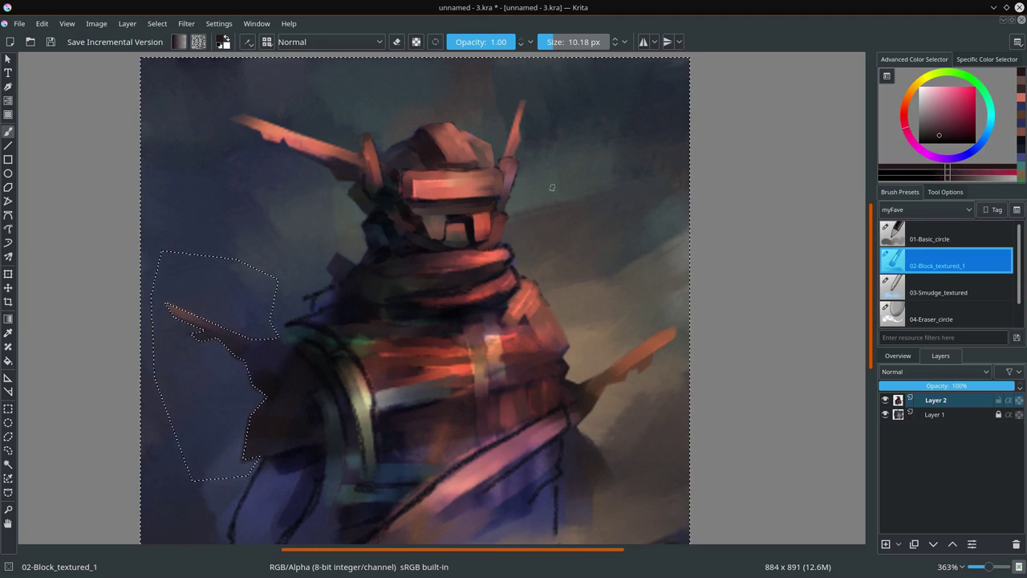
{"action": "left_click", "coordinate": [944, 292]}
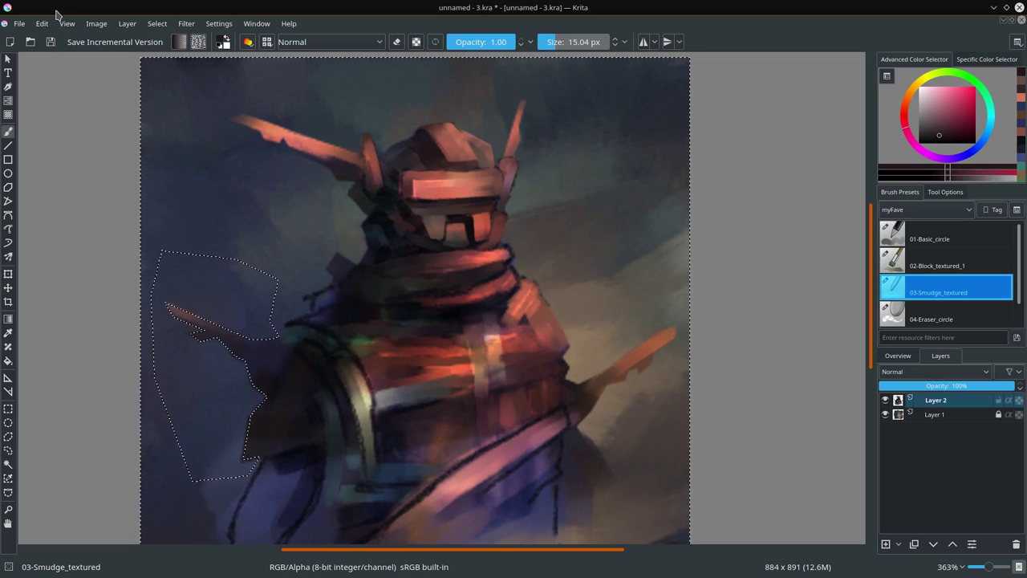
- Save the painting and invert the selection back to just the left background
{"action": "left_click", "coordinate": [46, 46]}
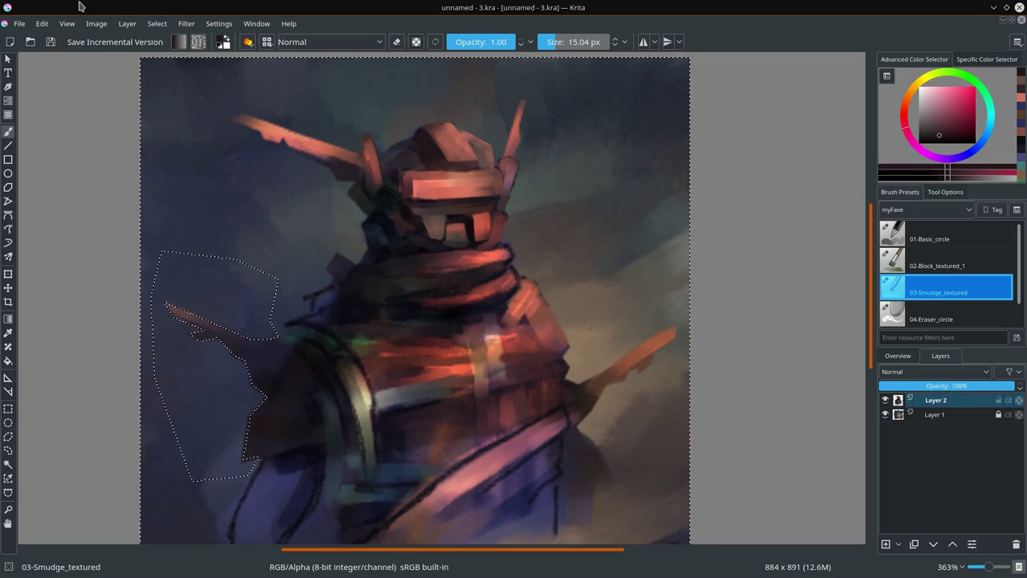
{"action": "left_click", "coordinate": [157, 23]}
{"action": "left_click", "coordinate": [192, 80]}
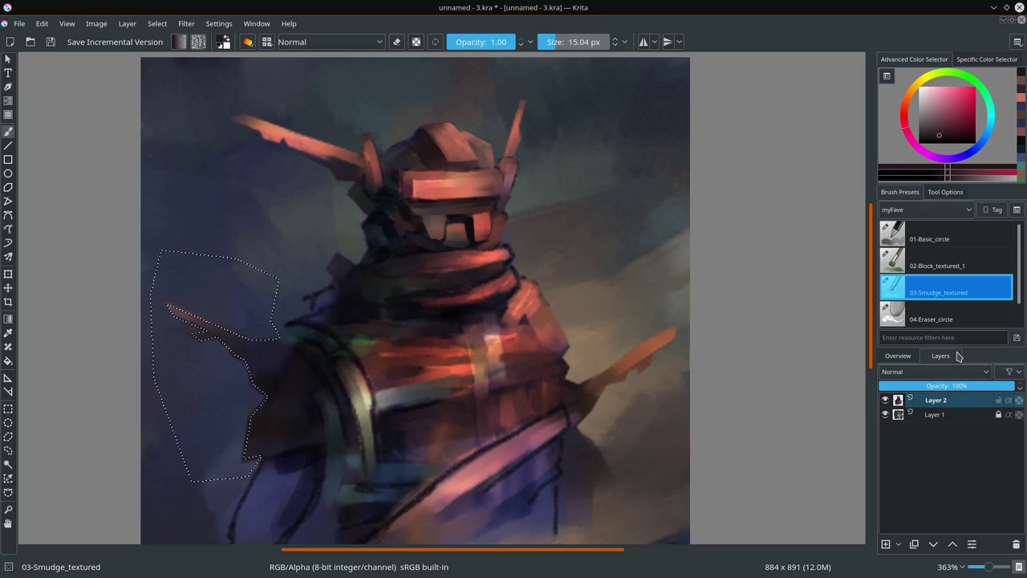
{"action": "left_click", "coordinate": [945, 195]}
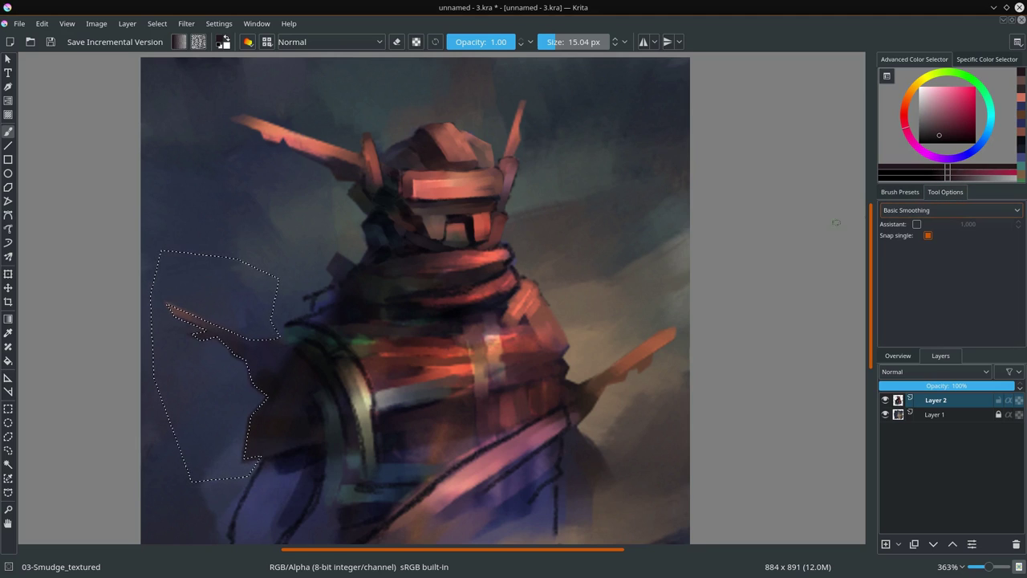
- Trace a polygonal outline from the left shoulder up the helmet's left edge around the left horn
{"action": "left_click", "coordinate": [8, 437]}
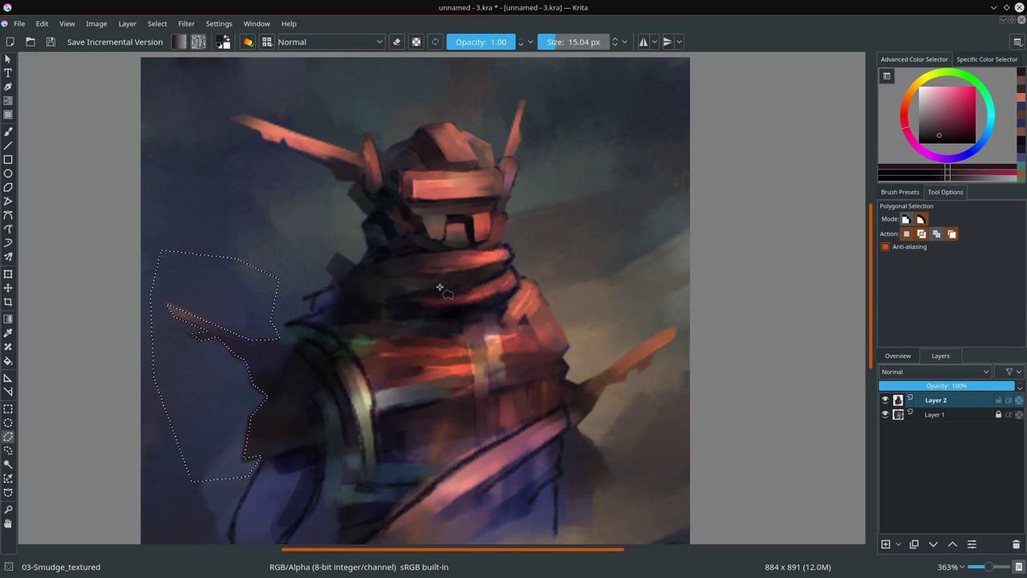
{"action": "left_click", "coordinate": [304, 275]}
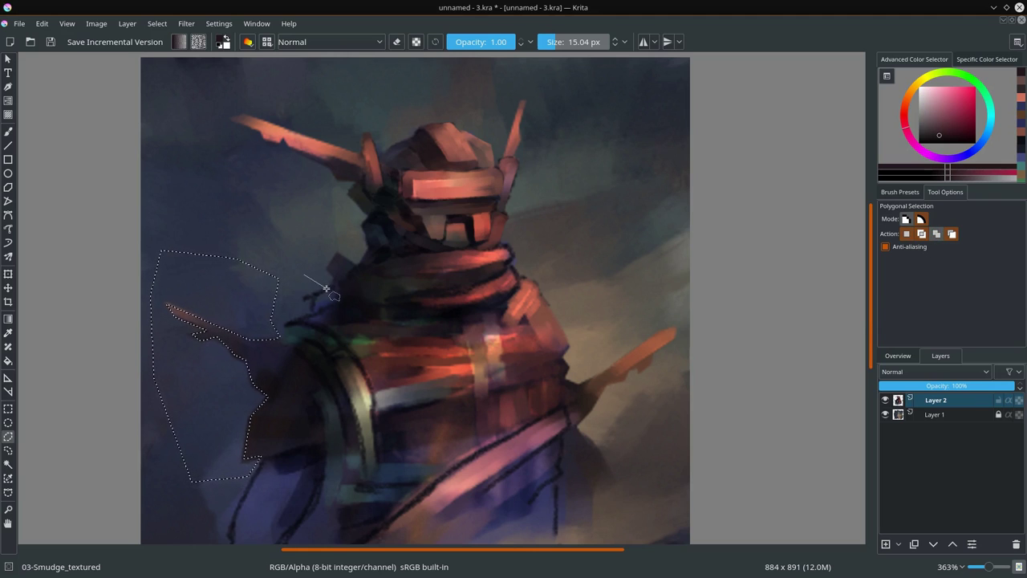
{"action": "left_click", "coordinate": [331, 284]}
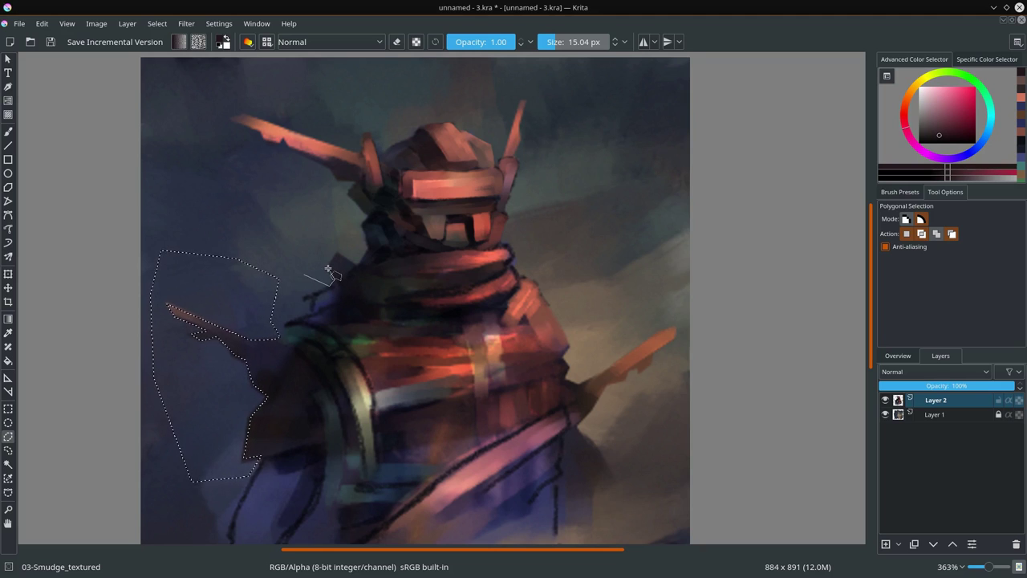
{"action": "left_click", "coordinate": [338, 255]}
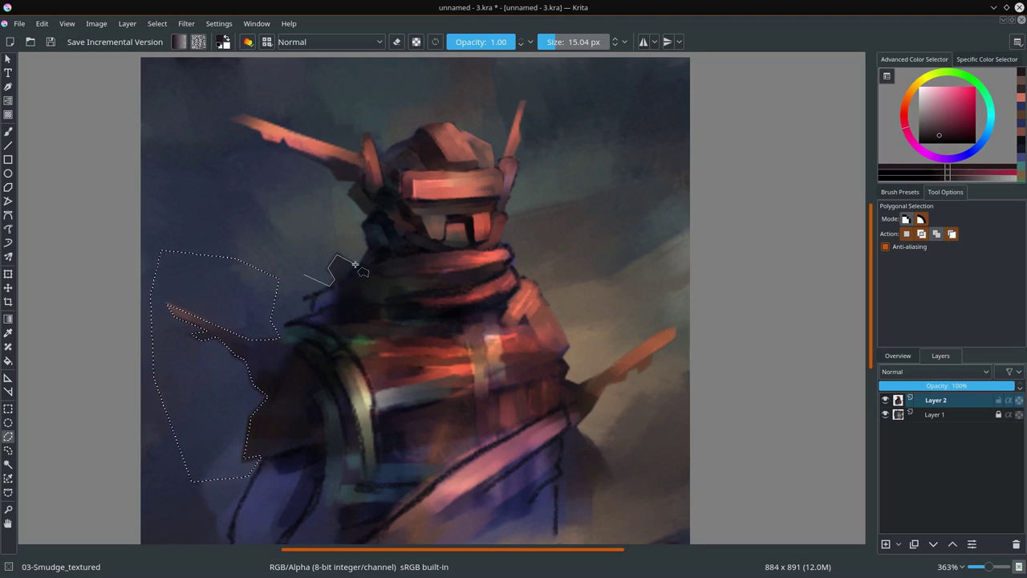
{"action": "left_click", "coordinate": [367, 252]}
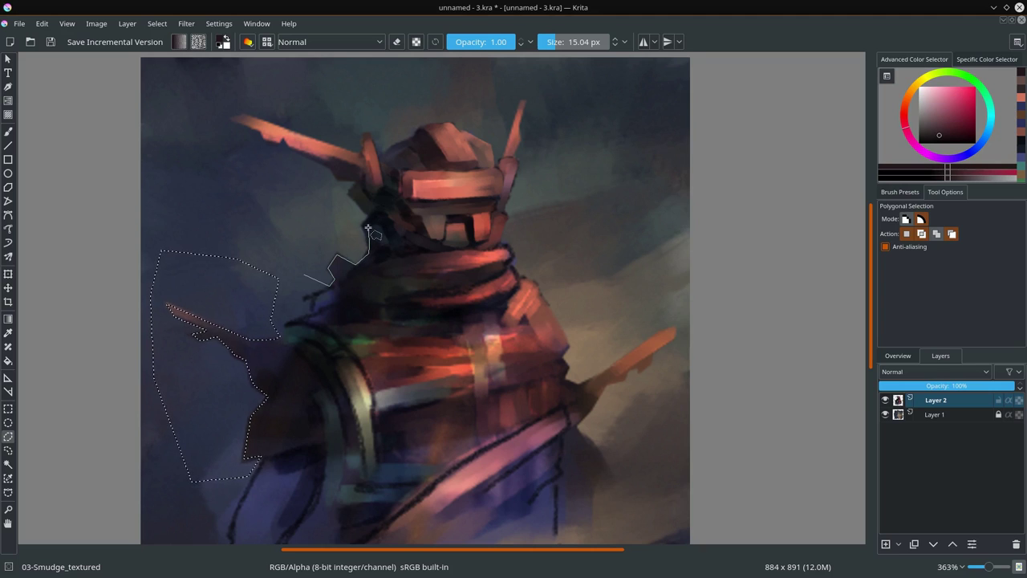
{"action": "left_click", "coordinate": [364, 229]}
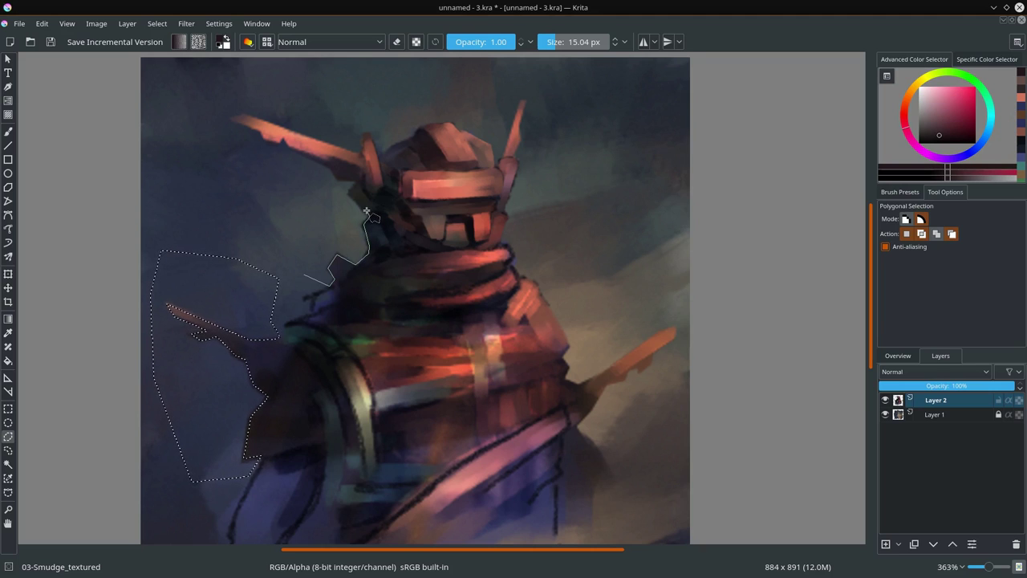
{"action": "left_click", "coordinate": [369, 212]}
{"action": "left_click", "coordinate": [356, 191]}
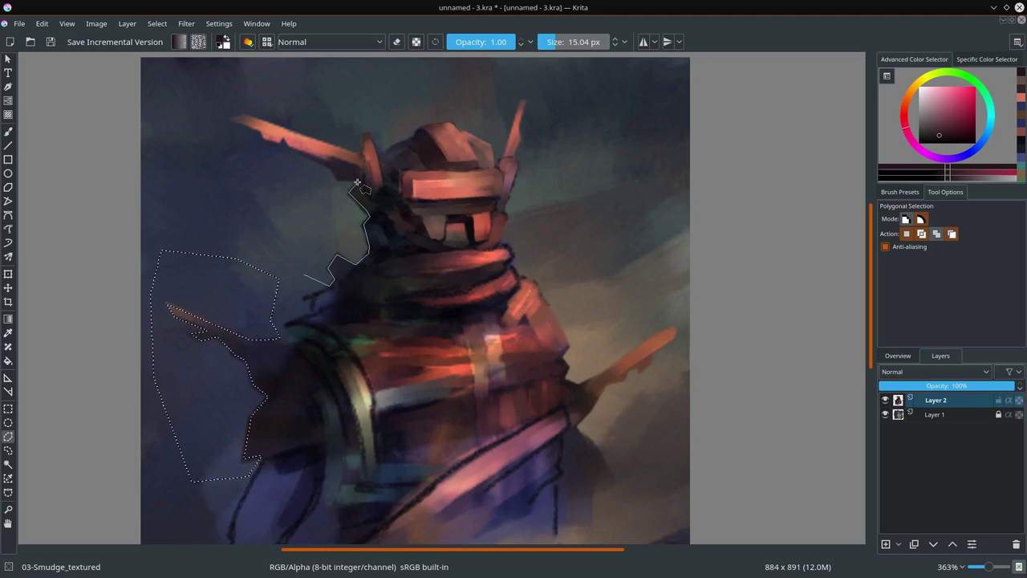
{"action": "left_click", "coordinate": [346, 180]}
{"action": "left_click", "coordinate": [328, 164]}
{"action": "left_click", "coordinate": [236, 118]}
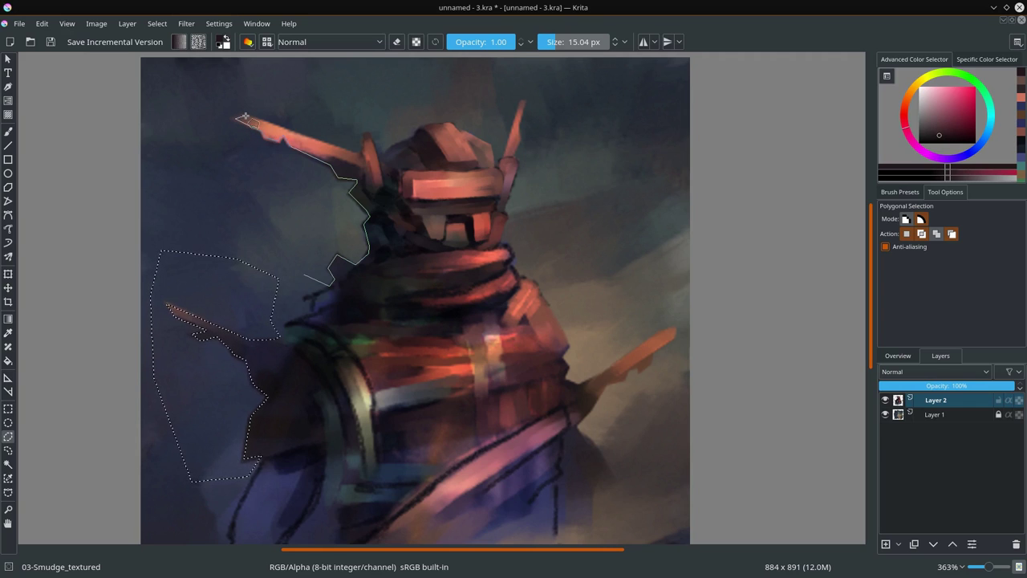
{"action": "left_click", "coordinate": [362, 155]}
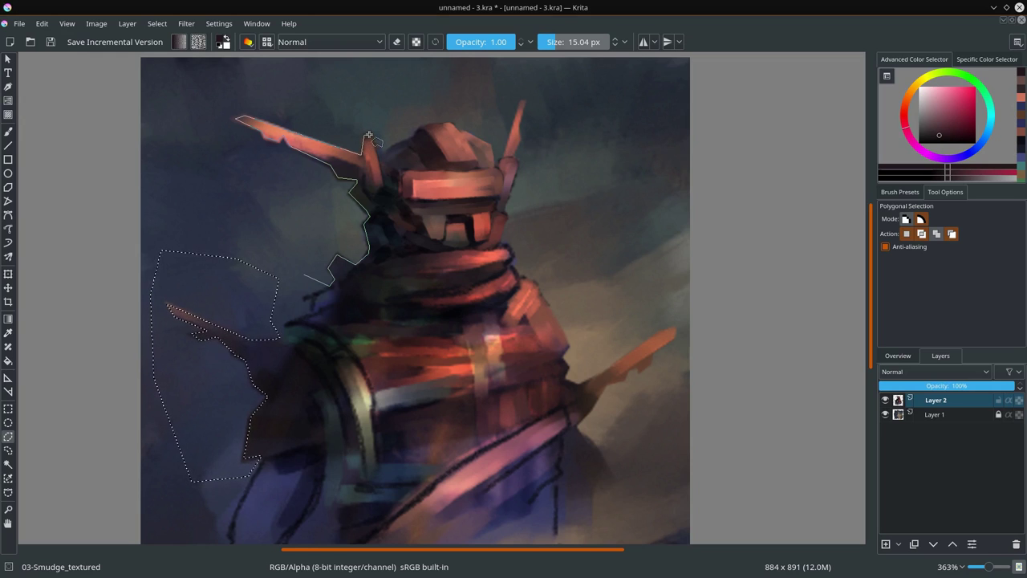
{"action": "left_click", "coordinate": [369, 135]}
- Continue the outline over the helmet top, around the right horn and surrounding background, and close it
{"action": "left_click", "coordinate": [417, 129]}
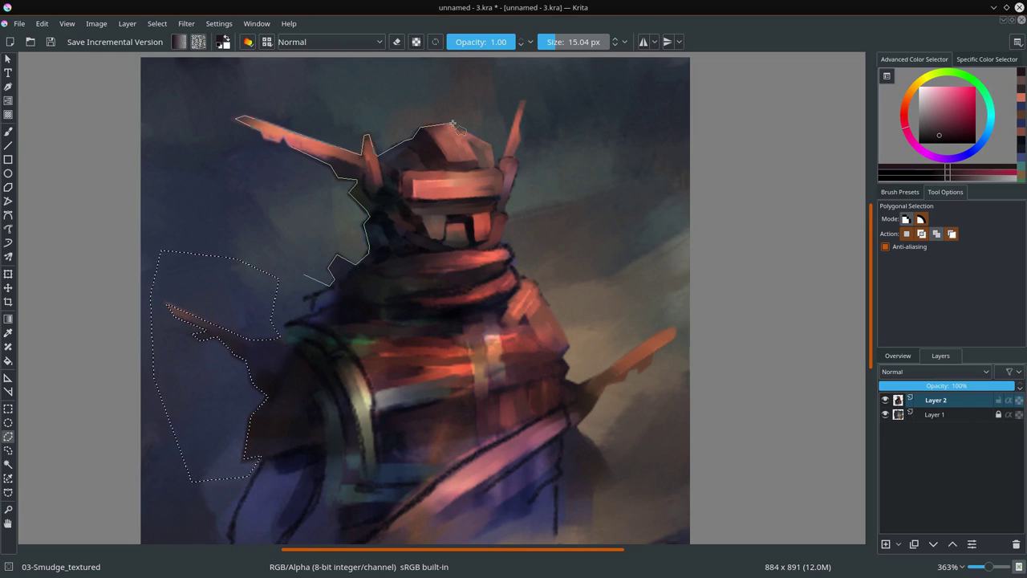
{"action": "left_click", "coordinate": [452, 124]}
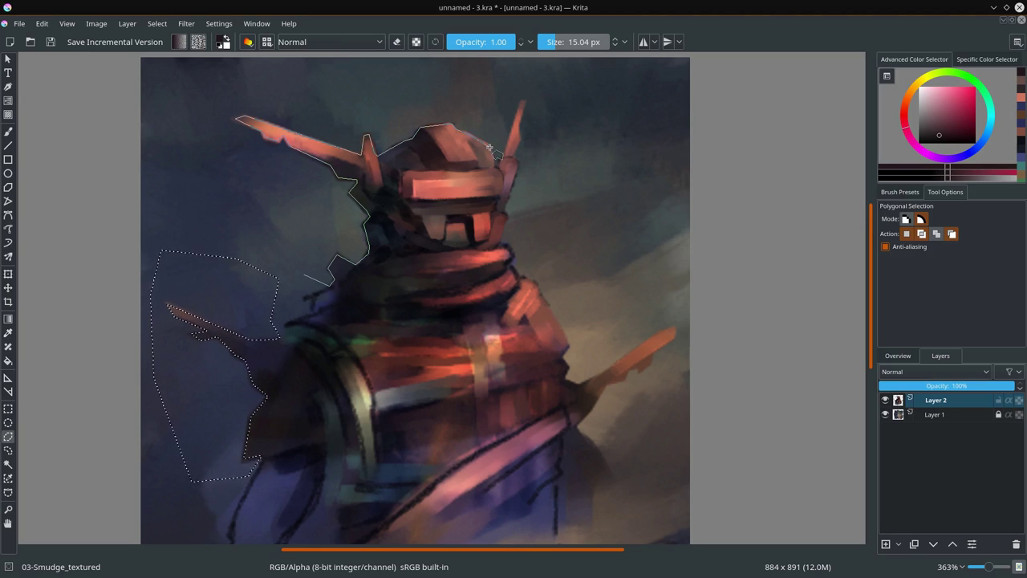
{"action": "left_click", "coordinate": [488, 146]}
{"action": "left_click", "coordinate": [500, 171]}
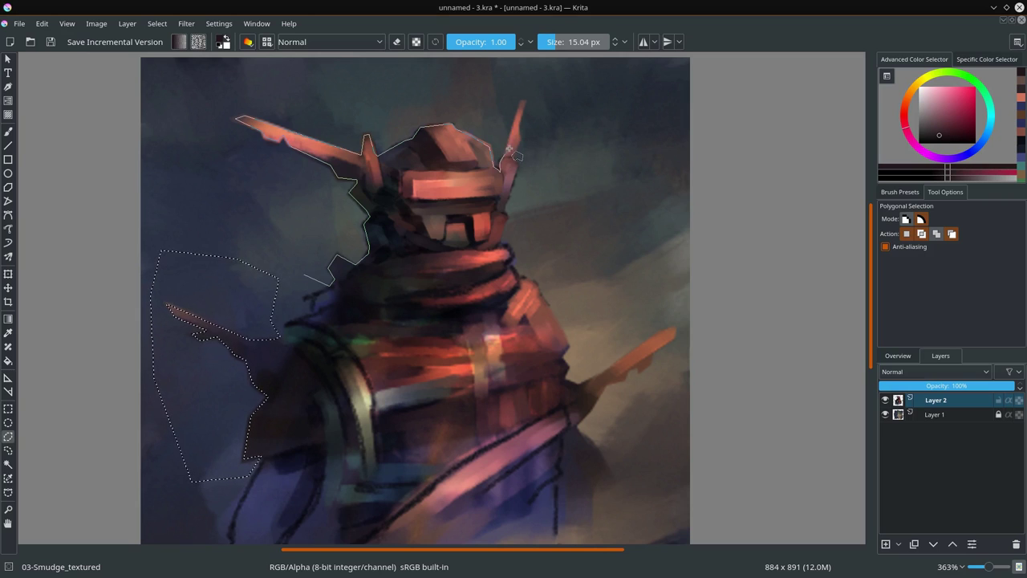
{"action": "left_click", "coordinate": [523, 102]}
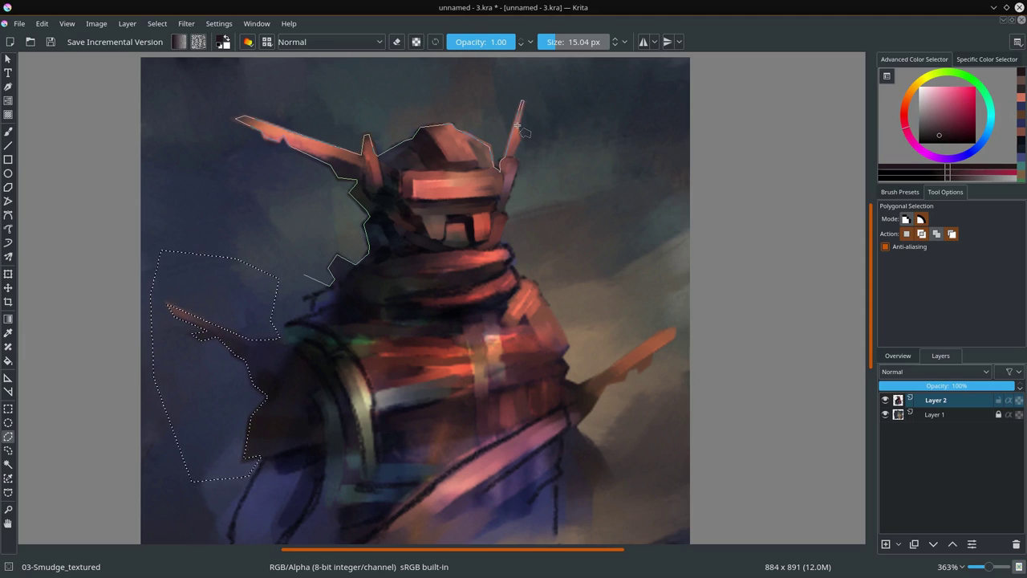
{"action": "left_click", "coordinate": [516, 167]}
{"action": "left_click", "coordinate": [502, 214]}
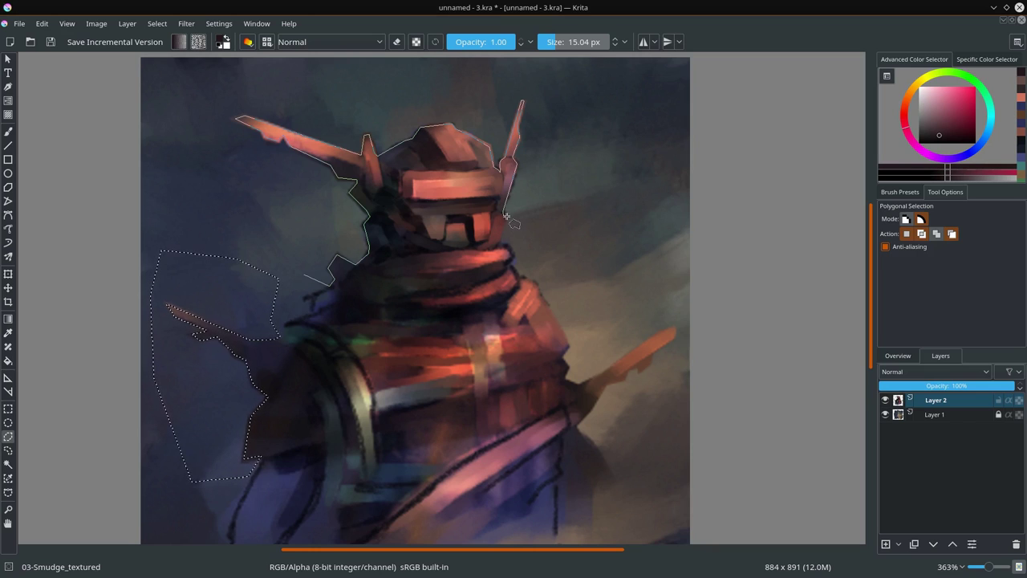
{"action": "left_click", "coordinate": [499, 242]}
{"action": "left_click", "coordinate": [548, 255]}
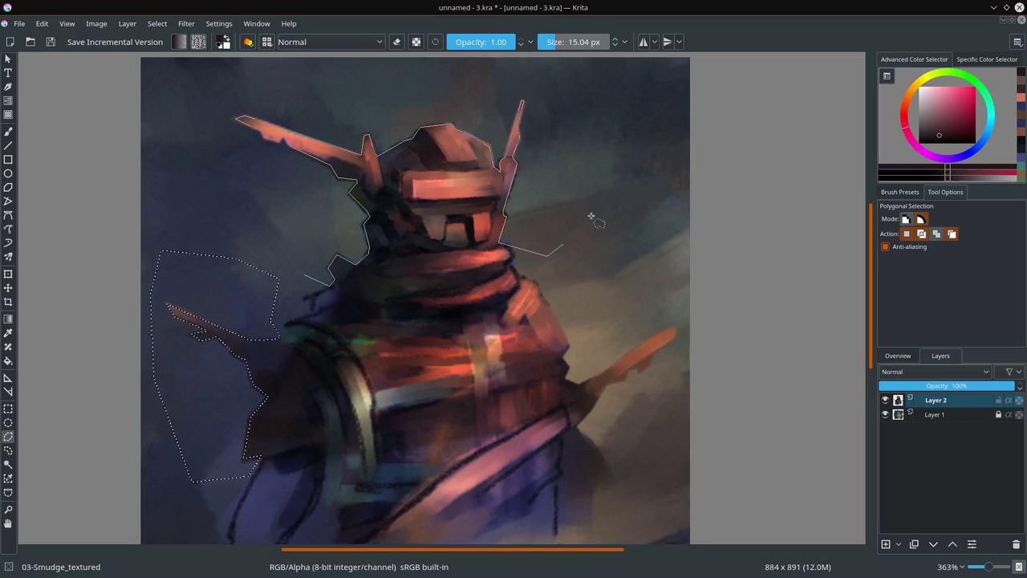
{"action": "left_click", "coordinate": [617, 166]}
{"action": "left_click", "coordinate": [606, 104]}
{"action": "left_click", "coordinate": [522, 78]}
{"action": "left_click", "coordinate": [295, 62]}
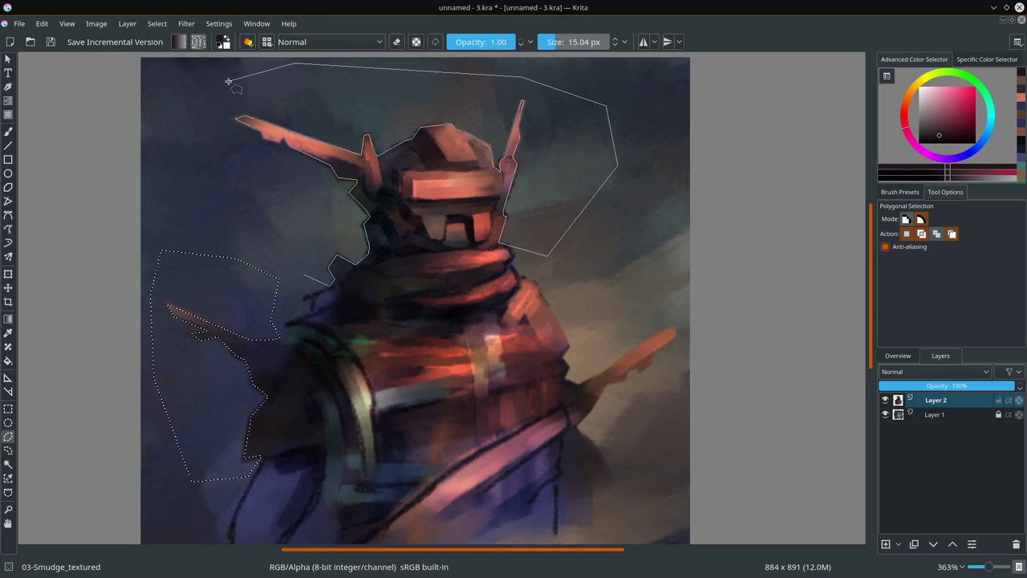
{"action": "left_click", "coordinate": [227, 81]}
{"action": "left_click", "coordinate": [191, 155]}
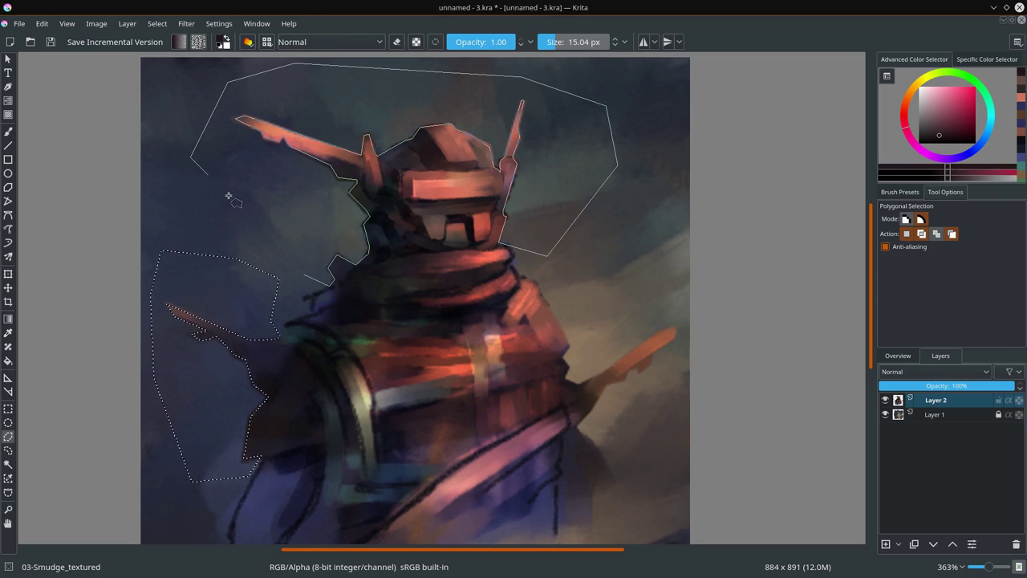
{"action": "double_click", "coordinate": [306, 276]}
- Add a closed polygon around the right orange blade's jagged edge and the background below it
{"action": "left_click", "coordinate": [622, 303]}
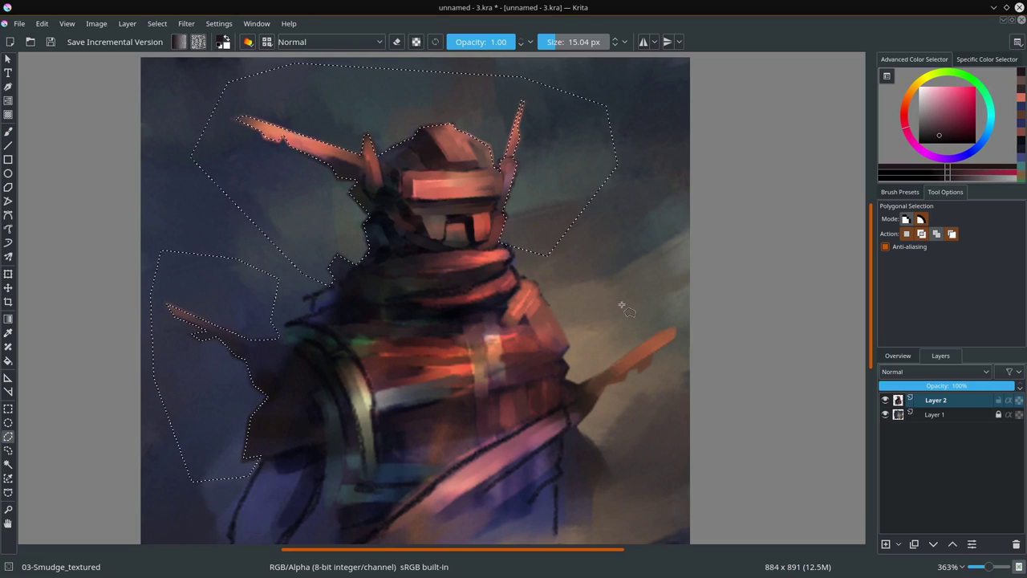
{"action": "left_click", "coordinate": [569, 379]}
{"action": "left_click", "coordinate": [632, 367]}
{"action": "left_click", "coordinate": [626, 374]}
{"action": "left_click", "coordinate": [605, 382]}
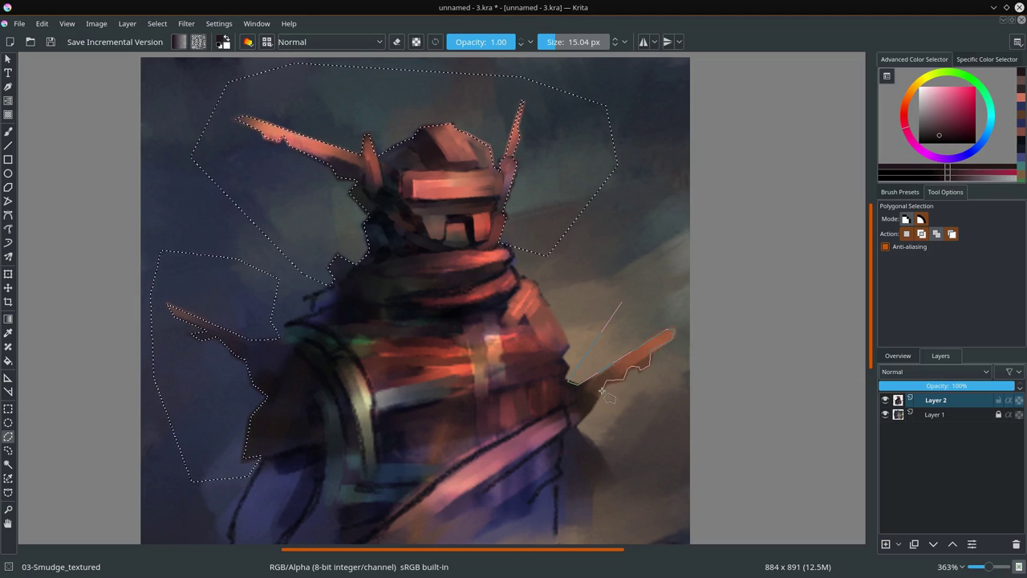
{"action": "left_click", "coordinate": [575, 424]}
{"action": "left_click", "coordinate": [574, 444]}
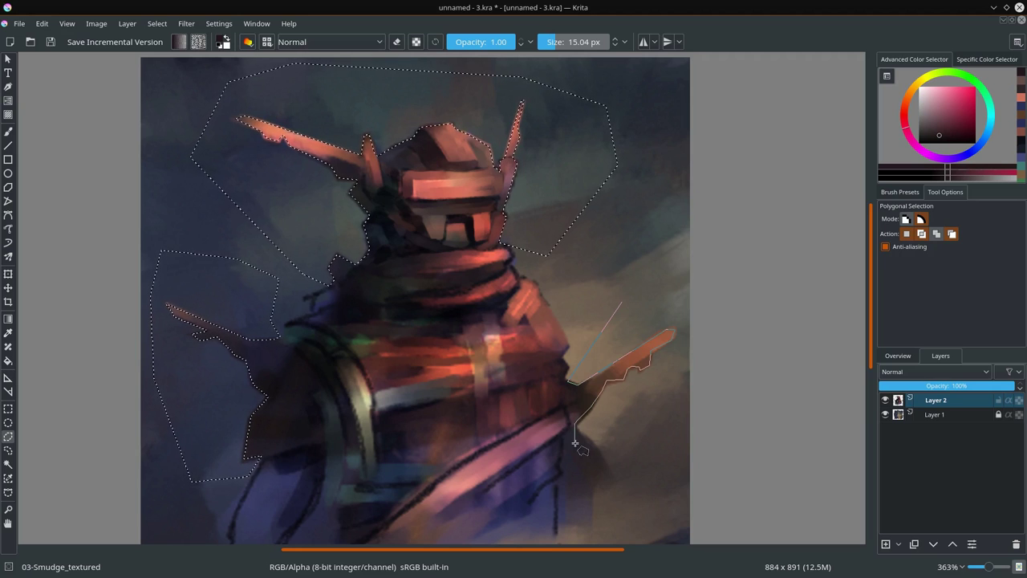
{"action": "left_click", "coordinate": [617, 457]}
{"action": "left_click", "coordinate": [674, 422]}
{"action": "left_click", "coordinate": [691, 383]}
{"action": "left_click", "coordinate": [742, 332]}
{"action": "left_click", "coordinate": [690, 281]}
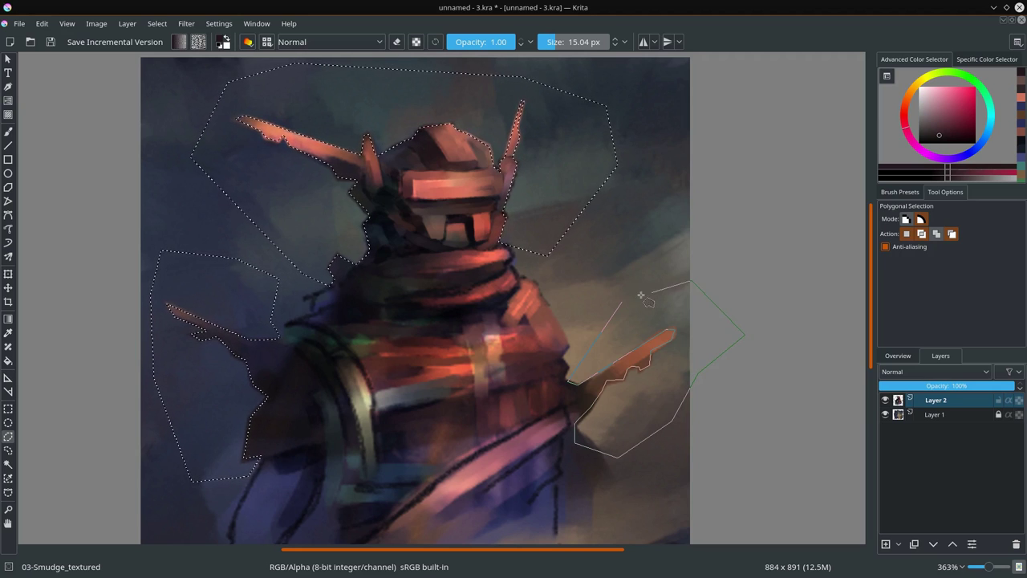
{"action": "left_click", "coordinate": [621, 302]}
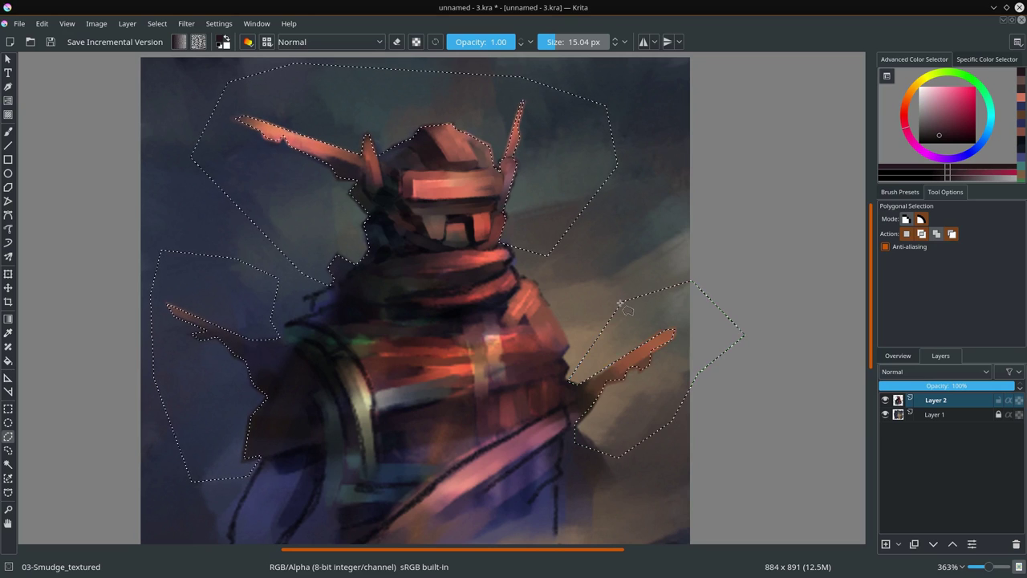
- Deselect the spike selections and show the brush presets list
{"action": "left_click", "coordinate": [41, 24]}
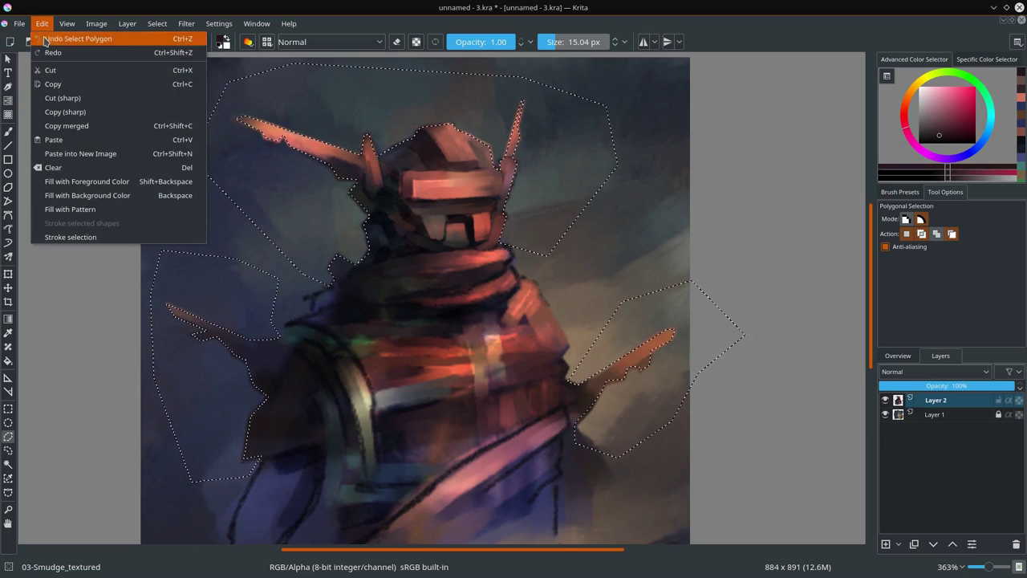
{"action": "left_click", "coordinate": [48, 66]}
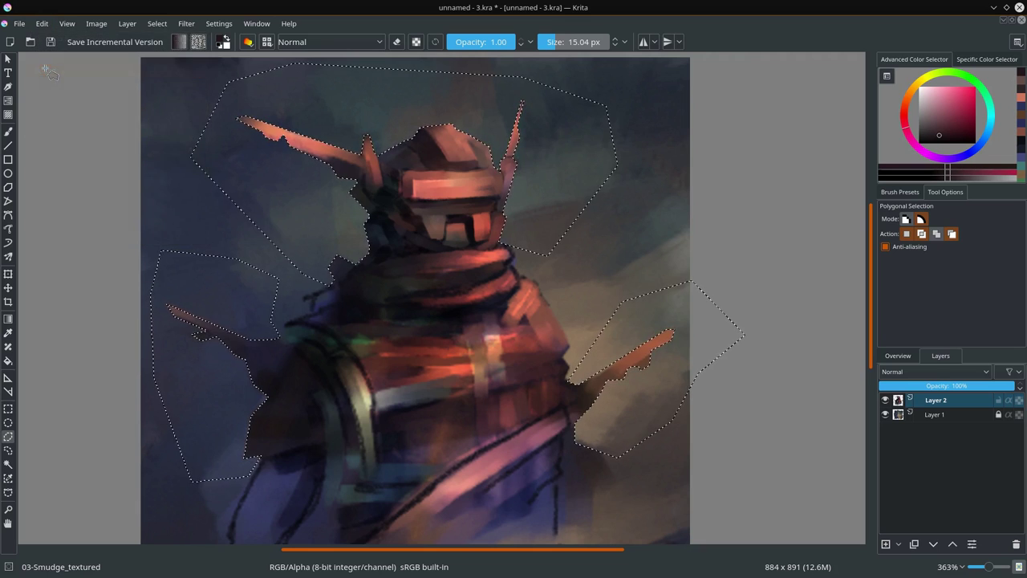
{"action": "left_click", "coordinate": [158, 24]}
{"action": "left_click", "coordinate": [158, 50]}
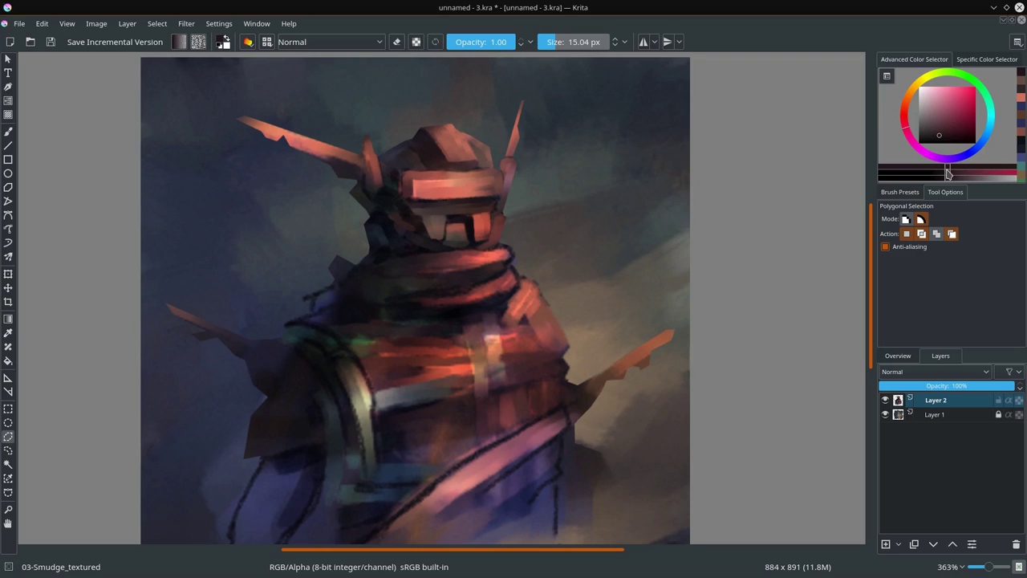
{"action": "left_click", "coordinate": [900, 192]}
- Set the freehand 02-Block_textured_1 brush to Color Dodge blending
{"action": "left_click", "coordinate": [9, 132]}
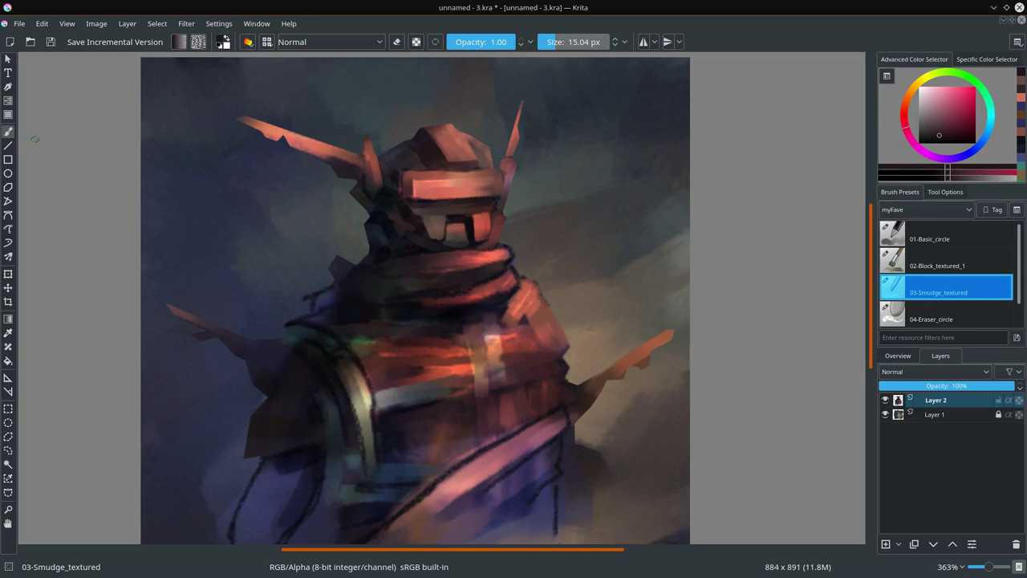
{"action": "left_click", "coordinate": [946, 267]}
{"action": "left_click", "coordinate": [946, 116]}
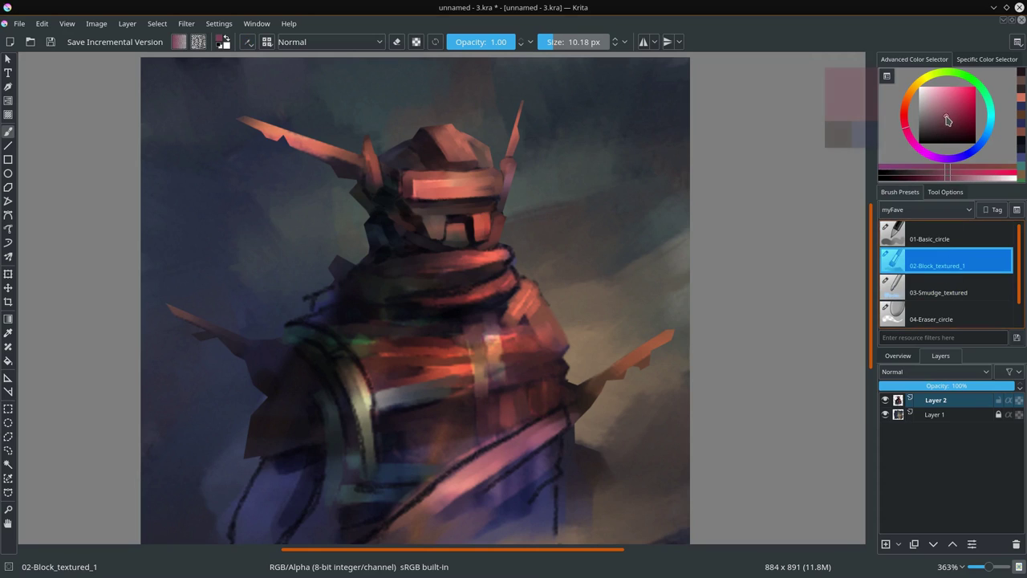
{"action": "left_click", "coordinate": [378, 45]}
{"action": "left_click", "coordinate": [319, 118]}
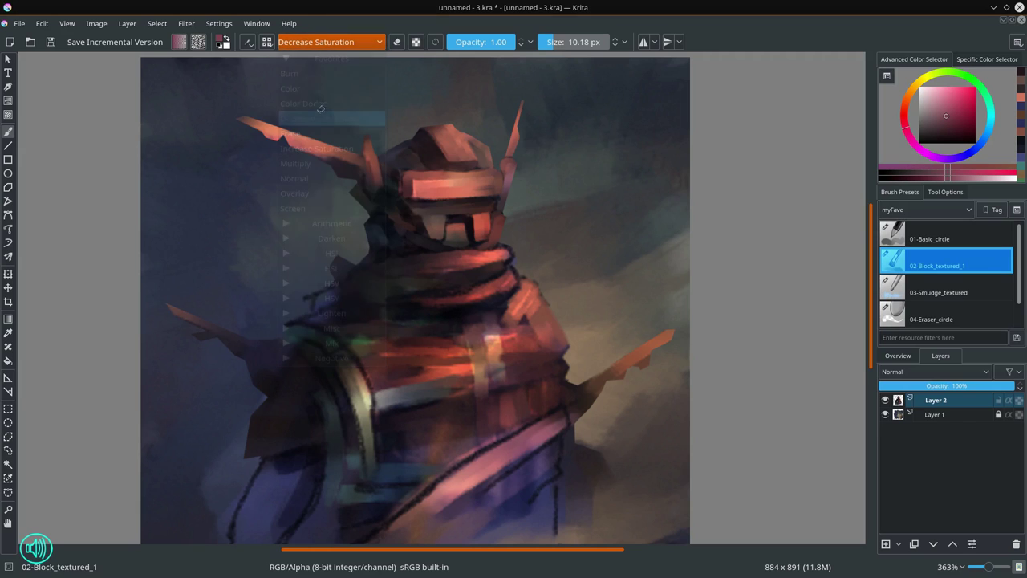
{"action": "left_click", "coordinate": [380, 45]}
{"action": "left_click", "coordinate": [305, 104]}
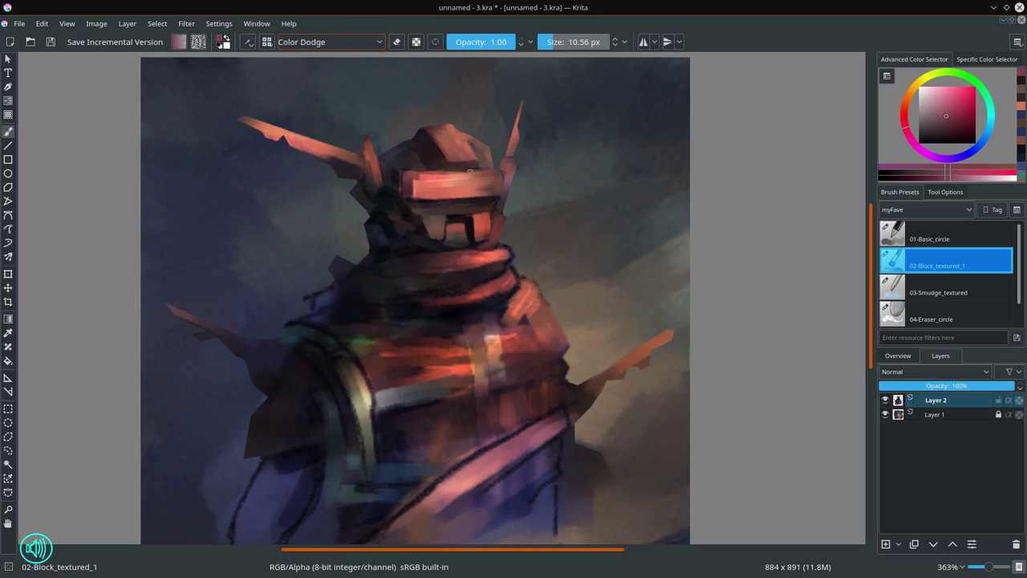
- Brighten the visor with Color Dodge strokes at about 14 px, ending at about 9 px
{"action": "key", "text": "bracketright"}
{"action": "key", "text": "bracketright"}
{"action": "left_click_drag", "start_coordinate": [416, 173], "coordinate": [500, 172]}
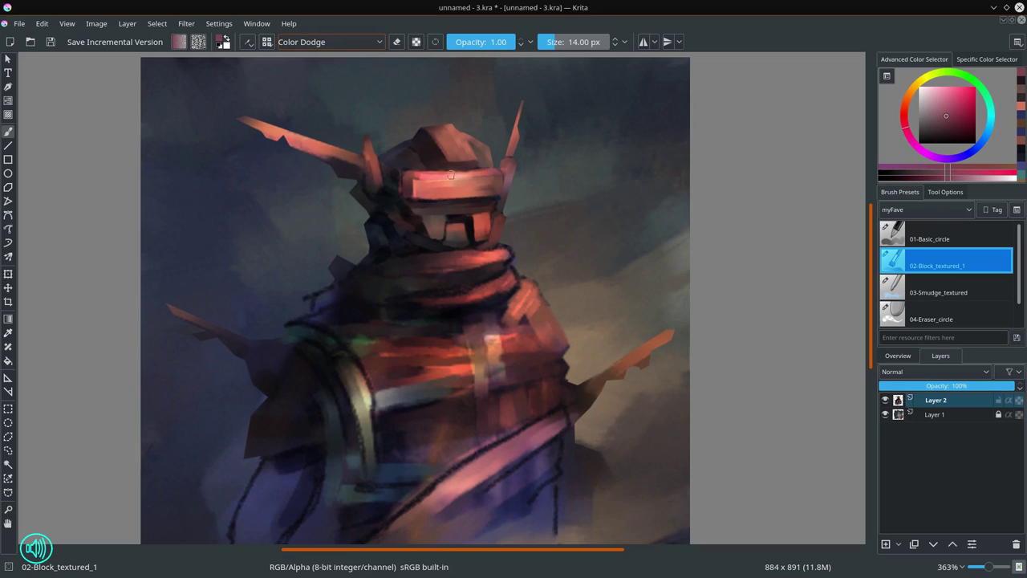
{"action": "left_click_drag", "start_coordinate": [419, 174], "coordinate": [461, 173]}
{"action": "key", "text": "bracketright"}
{"action": "key", "text": "bracketright"}
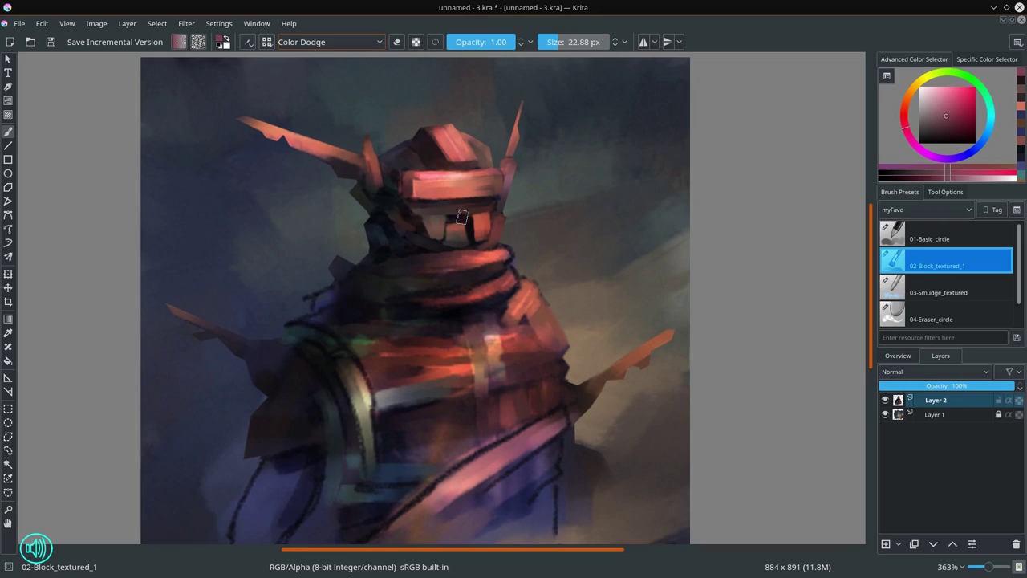
{"action": "key", "text": "bracketleft"}
{"action": "key", "text": "bracketleft"}
{"action": "key", "text": "bracketleft"}
{"action": "key", "text": "bracketleft"}
- Reset the blend mode and smudge the scarf's top edge with 03-Smudge_textured at 11.92 px
{"action": "left_click", "coordinate": [381, 42]}
{"action": "left_click", "coordinate": [306, 179]}
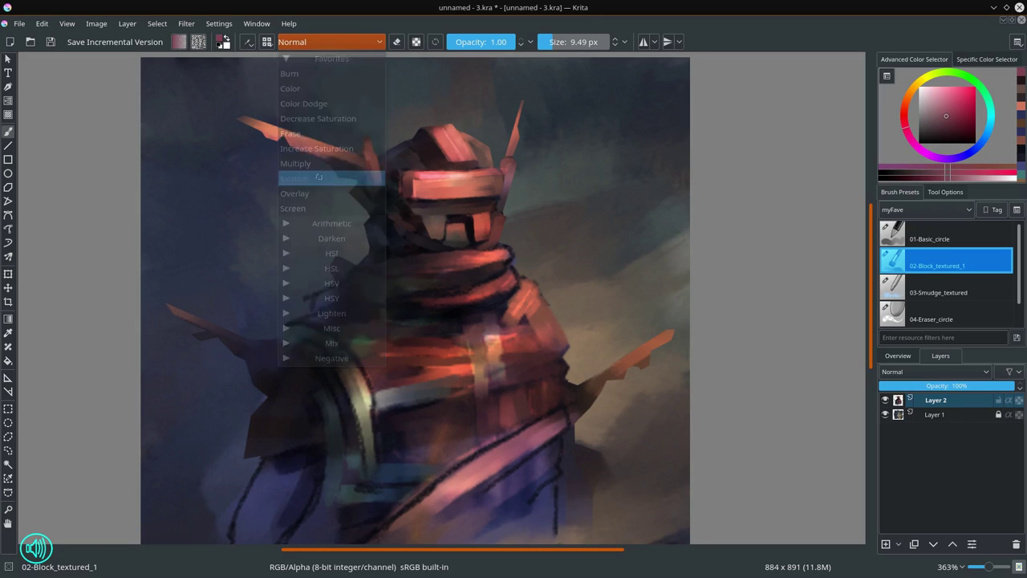
{"action": "left_click", "coordinate": [898, 310]}
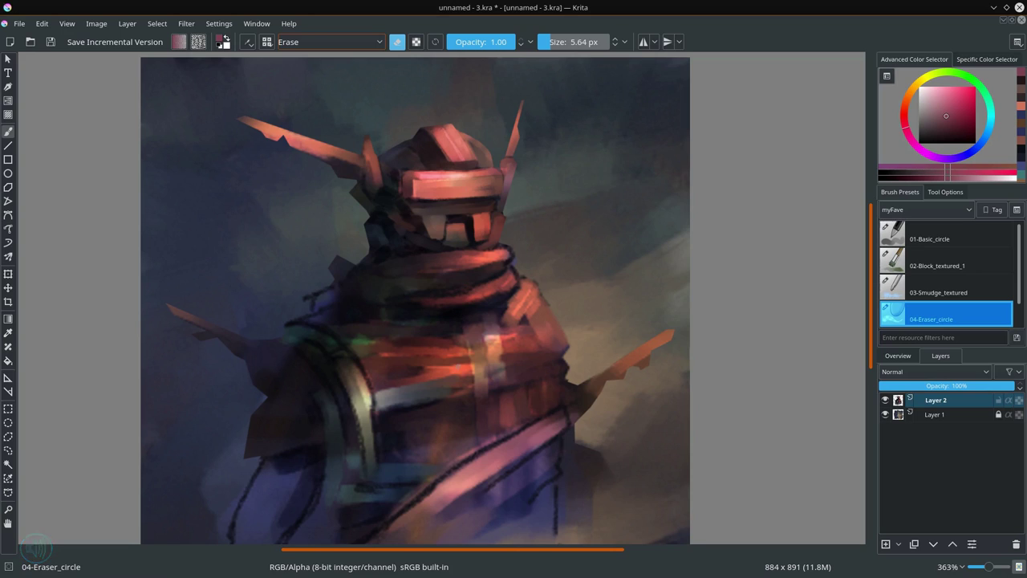
{"action": "left_click", "coordinate": [936, 293]}
{"action": "key", "text": "bracketleft"}
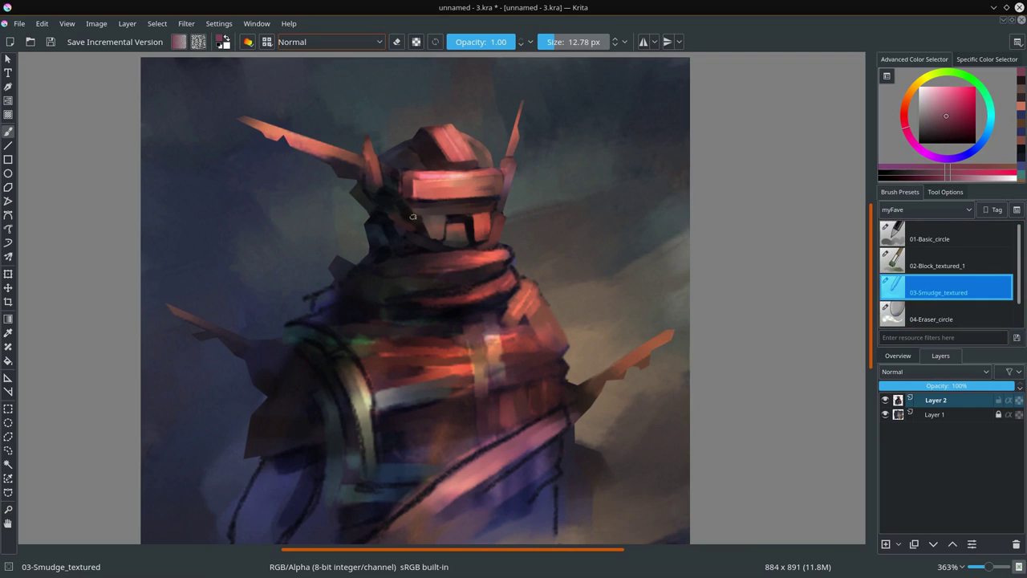
{"action": "key", "text": "bracketleft"}
{"action": "left_click_drag", "start_coordinate": [463, 266], "coordinate": [457, 265]}
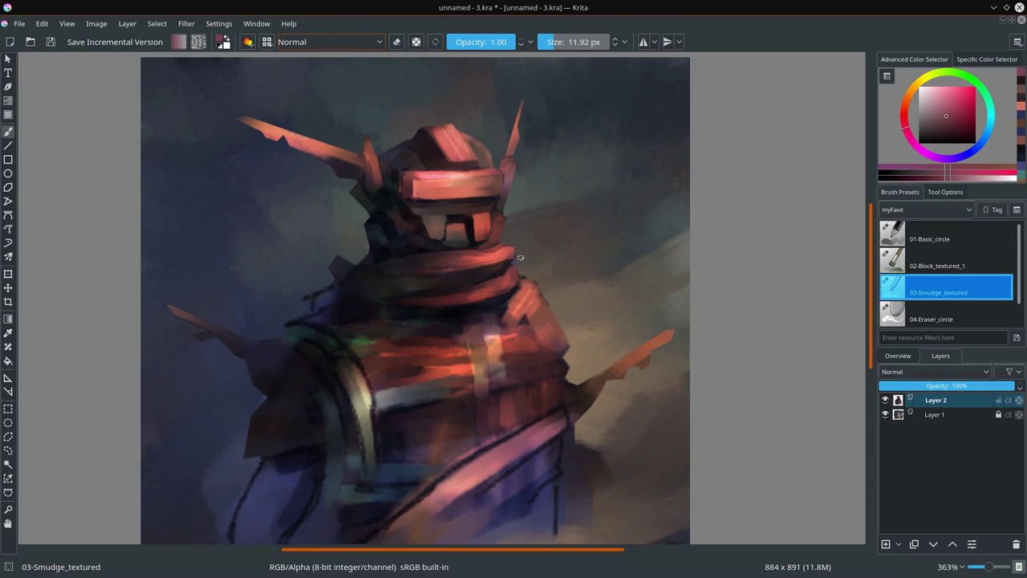
- With the 04-Eraser_circle brush at 19.32 px, erase the dark ink strokes below the right sleeve tip
{"action": "left_click", "coordinate": [940, 320]}
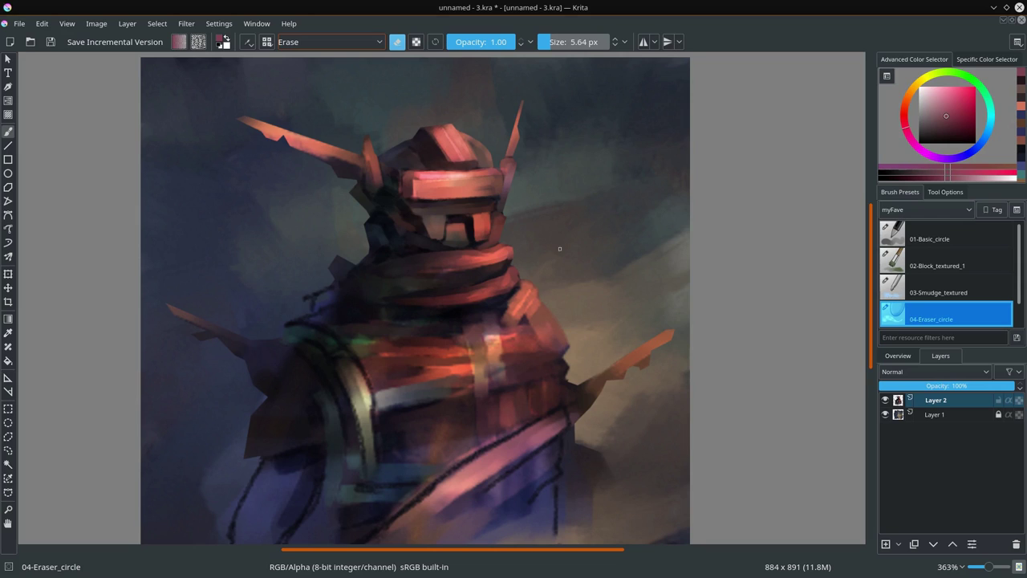
{"action": "scroll", "coordinate": [573, 278], "scroll_direction": "down", "scroll_amount": 3}
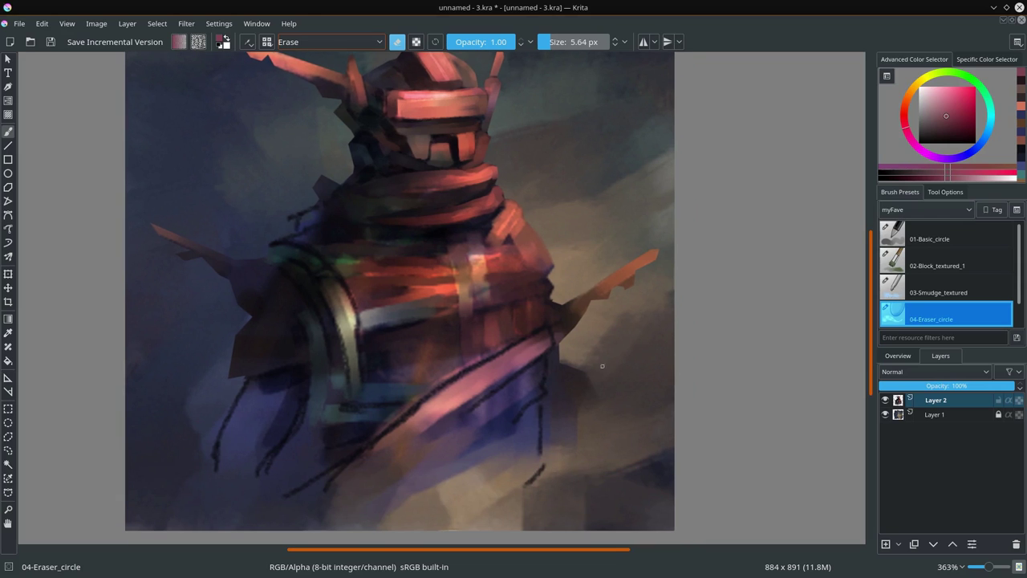
{"action": "left_click_drag", "start_coordinate": [602, 366], "coordinate": [618, 366]}
{"action": "mouse_move", "coordinate": [554, 354]}
{"action": "left_mouse_down"}
{"action": "mouse_move", "coordinate": [553, 466]}
{"action": "mouse_move", "coordinate": [555, 441]}
{"action": "left_mouse_up"}
{"action": "mouse_move", "coordinate": [571, 368]}
{"action": "left_mouse_down"}
{"action": "mouse_move", "coordinate": [566, 474]}
{"action": "mouse_move", "coordinate": [570, 430]}
{"action": "left_mouse_up"}
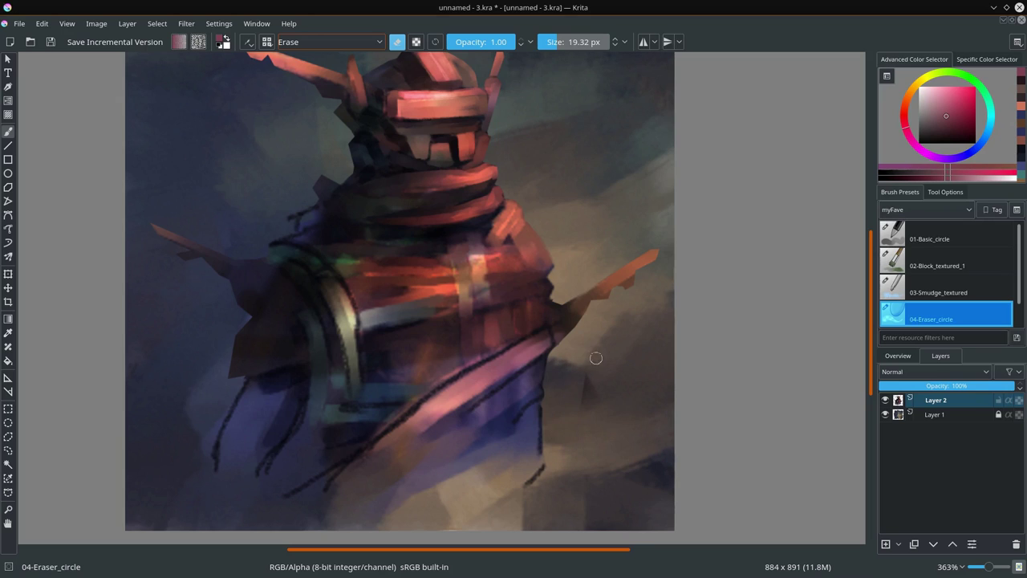
{"action": "left_click_drag", "start_coordinate": [595, 358], "coordinate": [576, 473]}
{"action": "left_click_drag", "start_coordinate": [585, 391], "coordinate": [595, 453]}
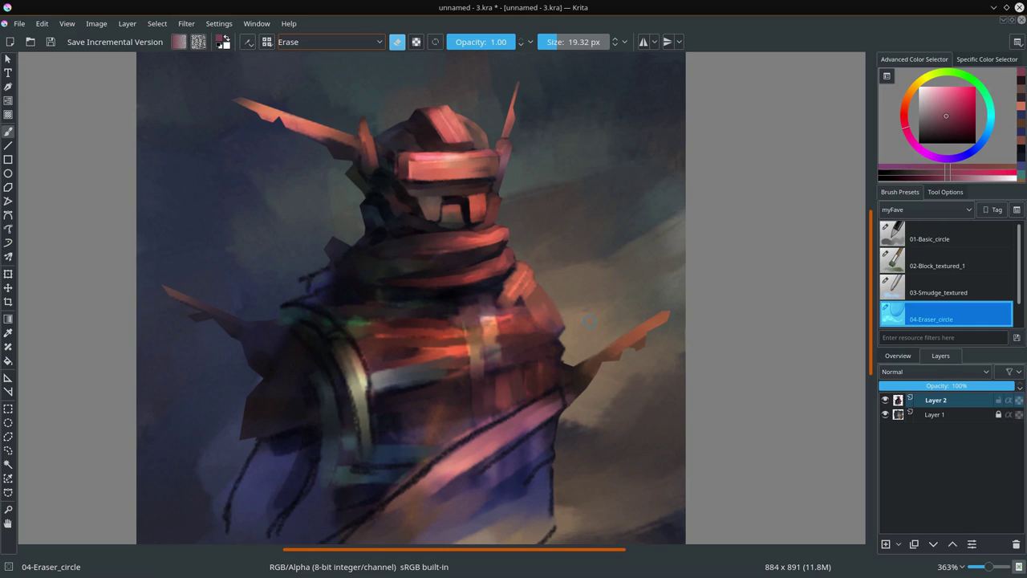
{"action": "left_click", "coordinate": [938, 292]}
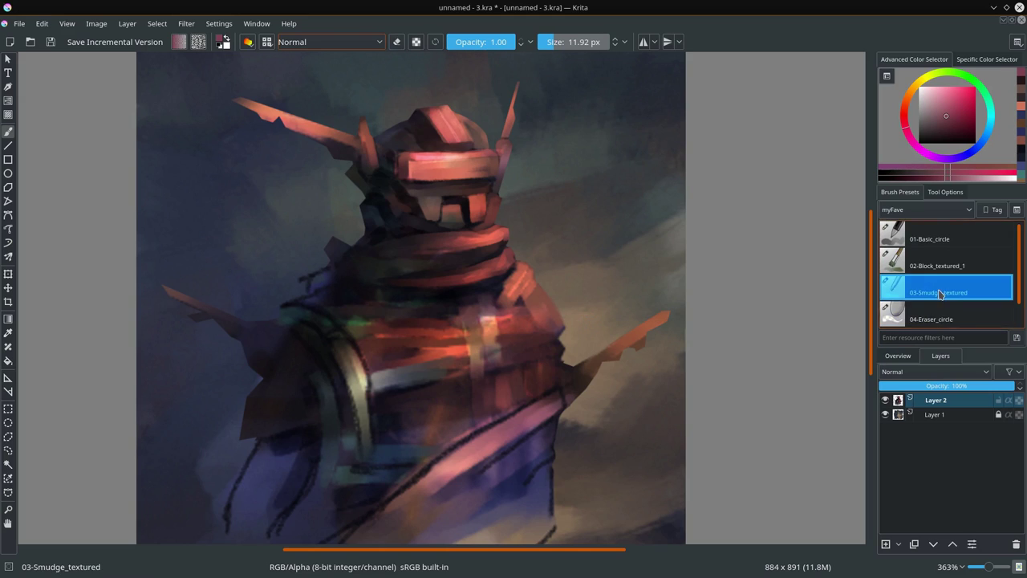
{"action": "left_click_drag", "start_coordinate": [594, 284], "coordinate": [602, 260]}
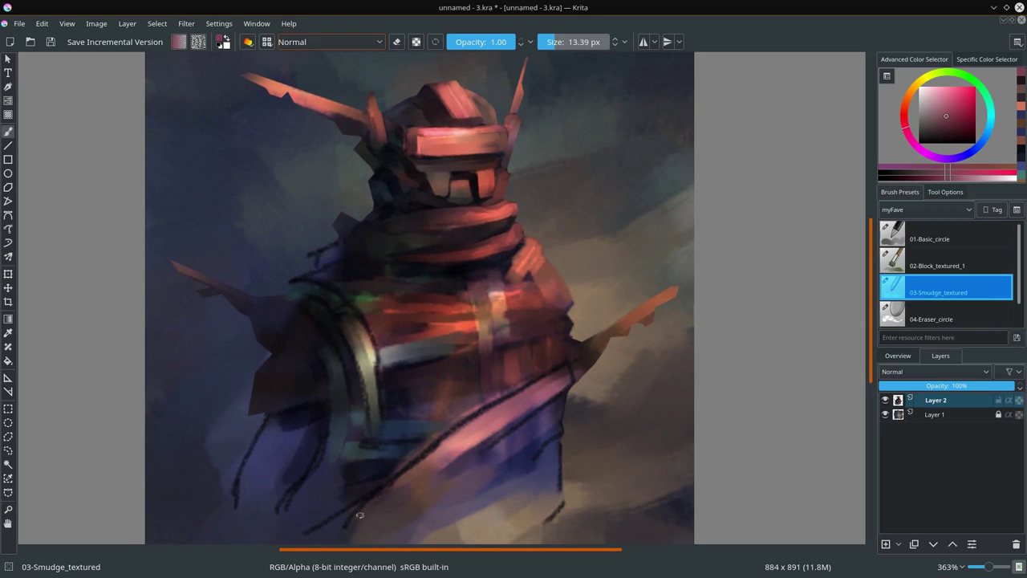
{"action": "key", "text": "bracketright"}
{"action": "left_click_drag", "start_coordinate": [409, 486], "coordinate": [415, 464]}
{"action": "key", "text": "bracketright"}
{"action": "key", "text": "bracketright"}
{"action": "key", "text": "bracketright"}
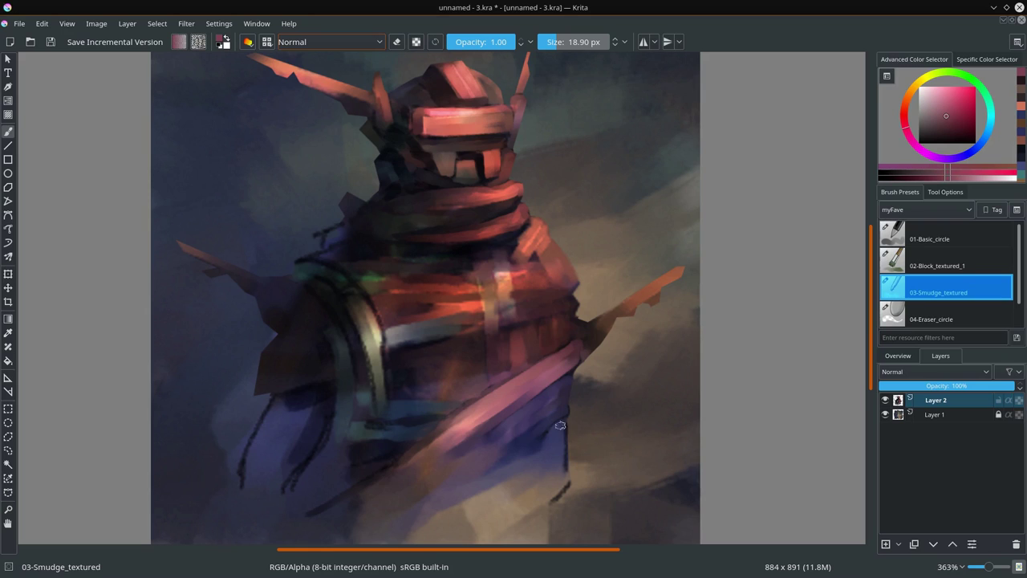
- Soften the dark cloak edge at lower right and blend a green smudge into the chest at about 12 px
{"action": "left_click_drag", "start_coordinate": [562, 438], "coordinate": [565, 491]}
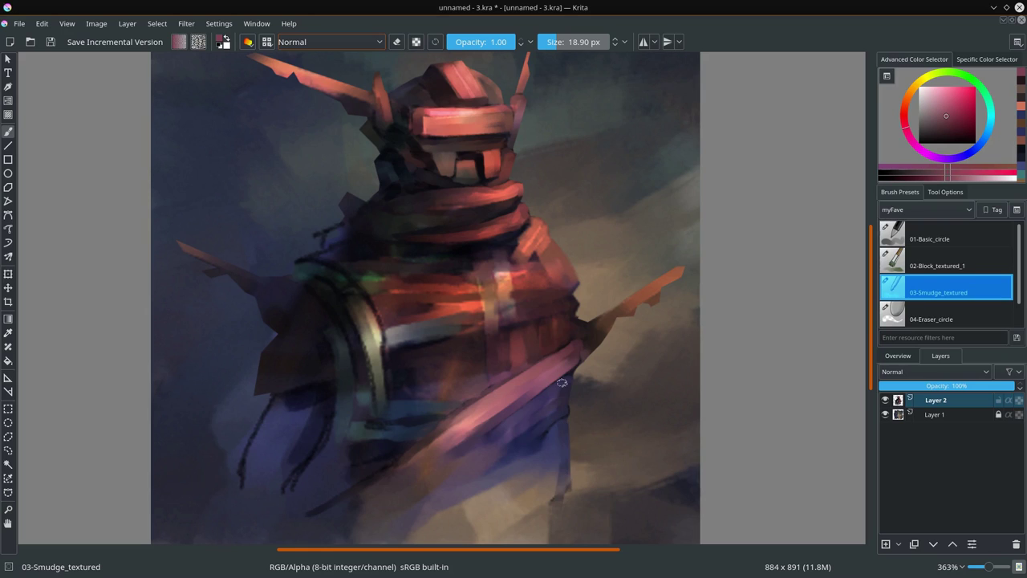
{"action": "left_click_drag", "start_coordinate": [322, 263], "coordinate": [315, 263]}
{"action": "left_click_drag", "start_coordinate": [342, 248], "coordinate": [339, 248]}
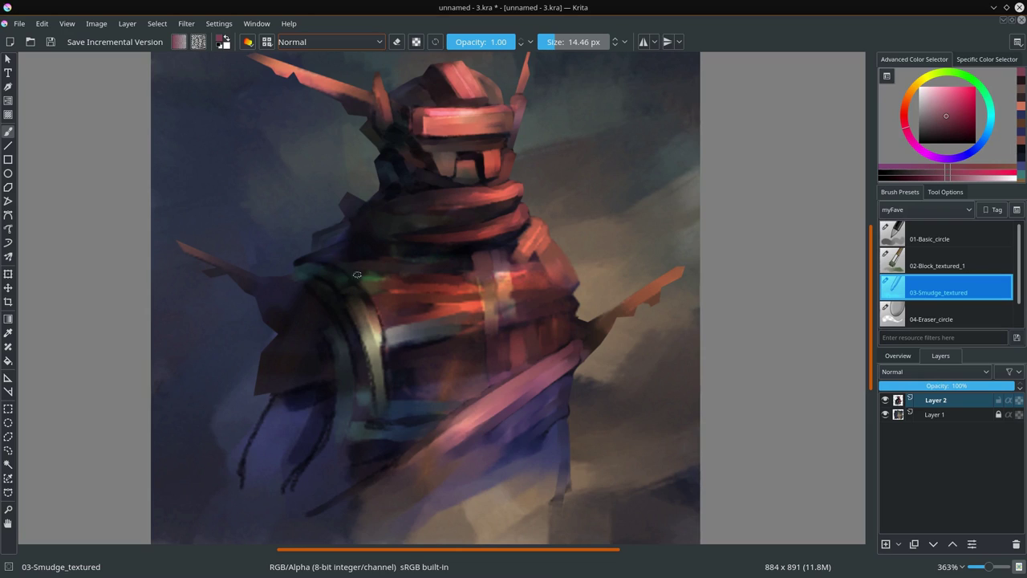
{"action": "mouse_move", "coordinate": [368, 285]}
{"action": "left_mouse_down"}
{"action": "mouse_move", "coordinate": [376, 301]}
{"action": "mouse_move", "coordinate": [364, 307]}
{"action": "left_mouse_up"}
- Smudge along the pale curved strap, then blend the lower-left dark strands at about 30 px
{"action": "mouse_move", "coordinate": [365, 341]}
{"action": "left_mouse_down"}
{"action": "mouse_move", "coordinate": [371, 389]}
{"action": "mouse_move", "coordinate": [376, 328]}
{"action": "left_mouse_up"}
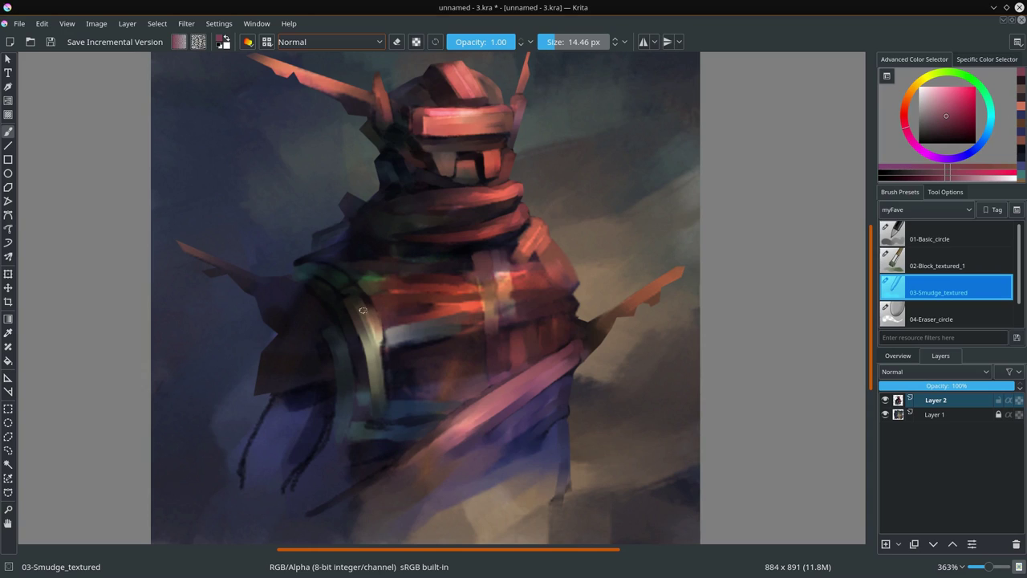
{"action": "left_click_drag", "start_coordinate": [359, 328], "coordinate": [384, 389]}
{"action": "mouse_move", "coordinate": [305, 406]}
{"action": "left_mouse_down"}
{"action": "mouse_move", "coordinate": [322, 407]}
{"action": "mouse_move", "coordinate": [286, 459]}
{"action": "left_mouse_up"}
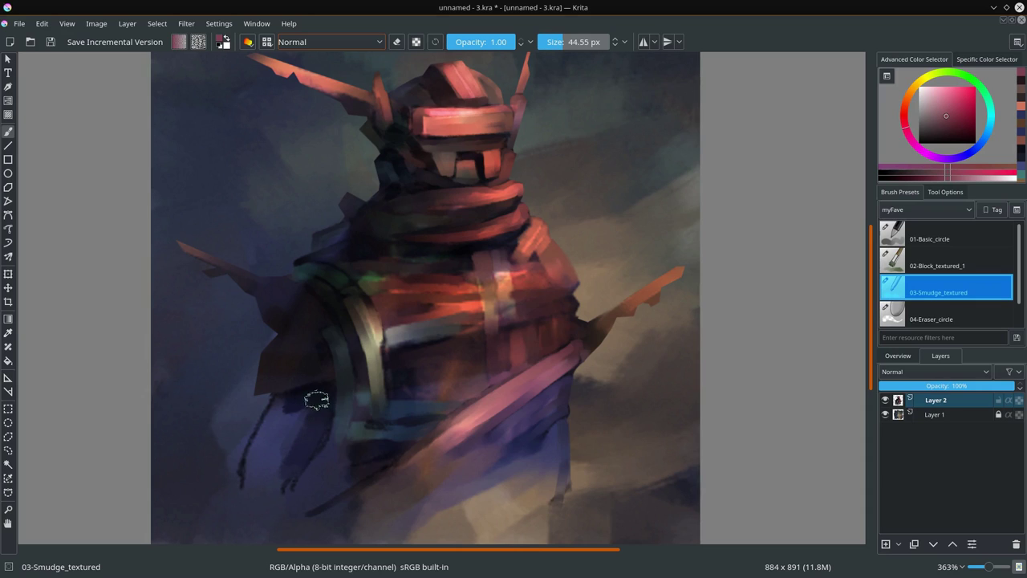
{"action": "mouse_move", "coordinate": [287, 405]}
{"action": "left_mouse_down"}
{"action": "mouse_move", "coordinate": [247, 482]}
{"action": "mouse_move", "coordinate": [272, 457]}
{"action": "mouse_move", "coordinate": [280, 480]}
{"action": "mouse_move", "coordinate": [318, 425]}
{"action": "mouse_move", "coordinate": [268, 490]}
{"action": "mouse_move", "coordinate": [322, 401]}
{"action": "mouse_move", "coordinate": [290, 432]}
{"action": "mouse_move", "coordinate": [297, 394]}
{"action": "mouse_move", "coordinate": [285, 404]}
{"action": "mouse_move", "coordinate": [315, 395]}
{"action": "mouse_move", "coordinate": [321, 422]}
{"action": "mouse_move", "coordinate": [267, 505]}
{"action": "mouse_move", "coordinate": [291, 404]}
{"action": "mouse_move", "coordinate": [252, 454]}
{"action": "mouse_move", "coordinate": [239, 511]}
{"action": "left_mouse_up"}
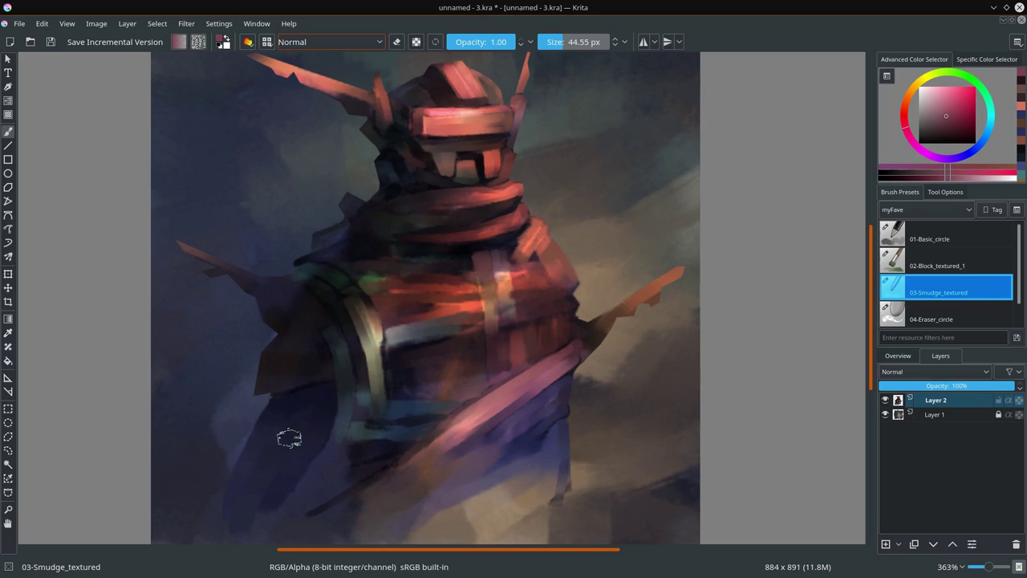
- Smudge the dark lower-left leg strokes and smear vertical streaks into the canvas bottom, resizing the brush
{"action": "left_click_drag", "start_coordinate": [486, 442], "coordinate": [509, 366]}
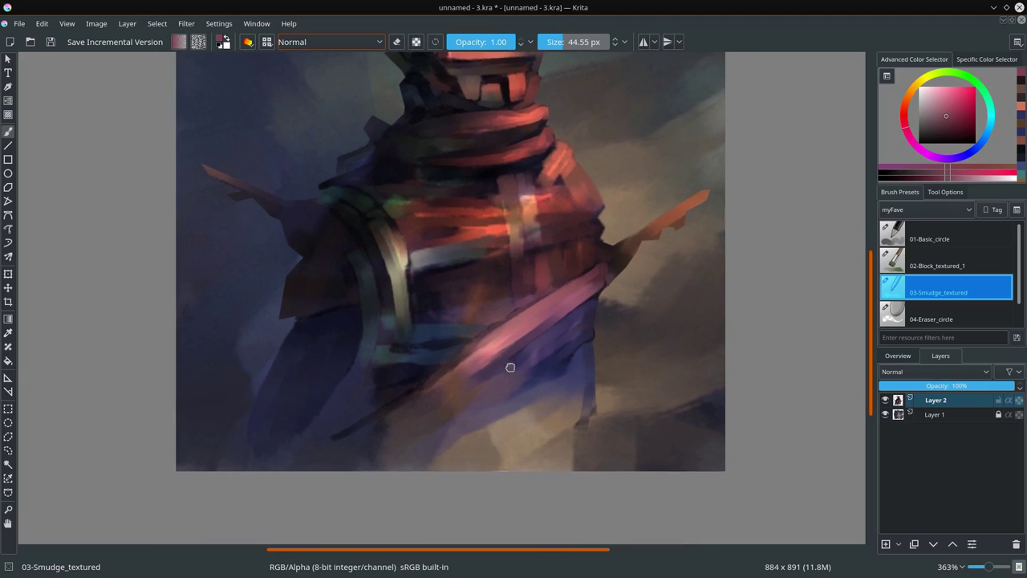
{"action": "left_click_drag", "start_coordinate": [297, 482], "coordinate": [259, 428]}
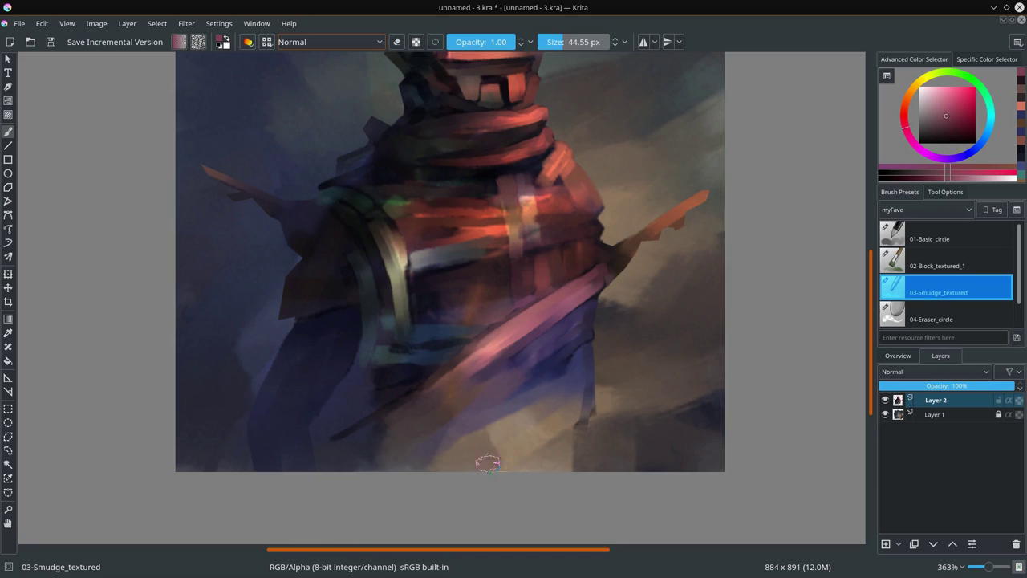
{"action": "left_click_drag", "start_coordinate": [413, 401], "coordinate": [332, 429]}
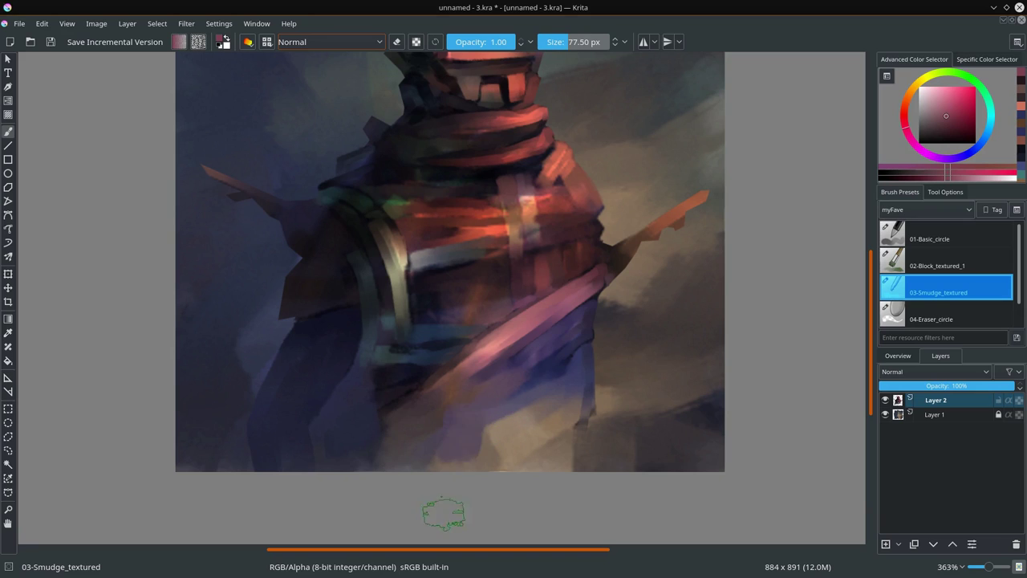
{"action": "left_click_drag", "start_coordinate": [474, 412], "coordinate": [498, 458]}
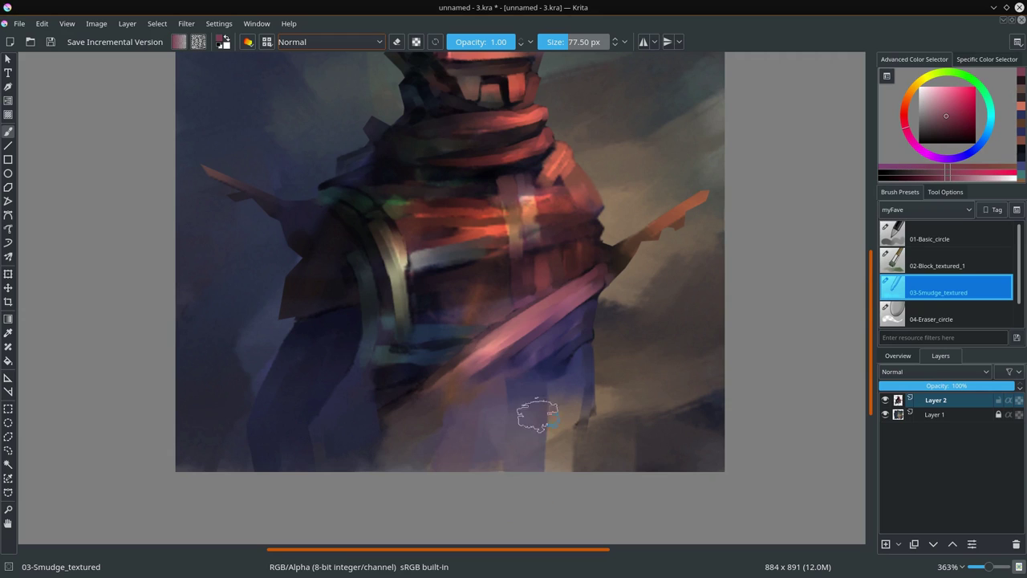
{"action": "left_click_drag", "start_coordinate": [573, 445], "coordinate": [574, 385]}
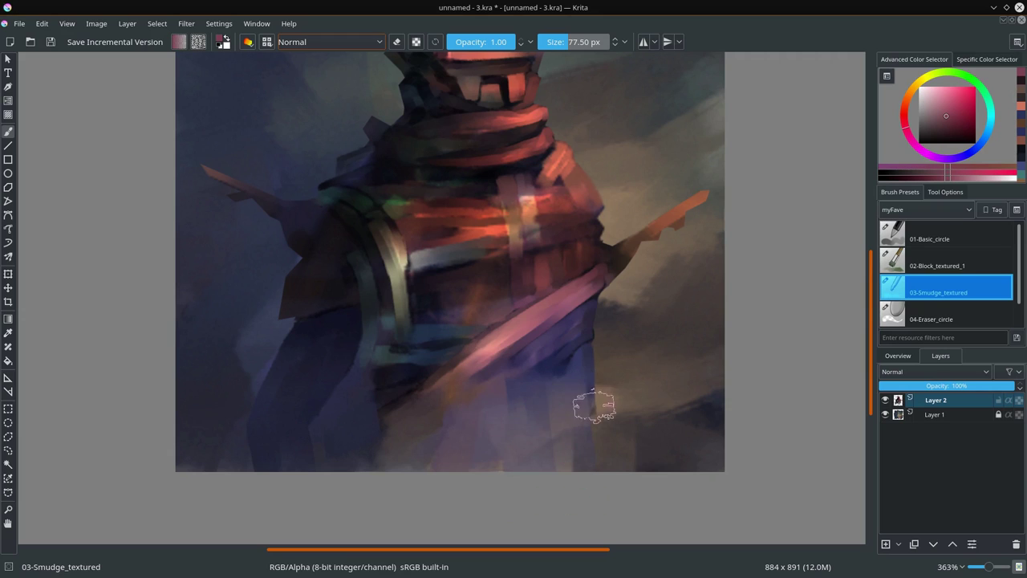
{"action": "key", "text": "bracketleft"}
{"action": "key", "text": "bracketleft"}
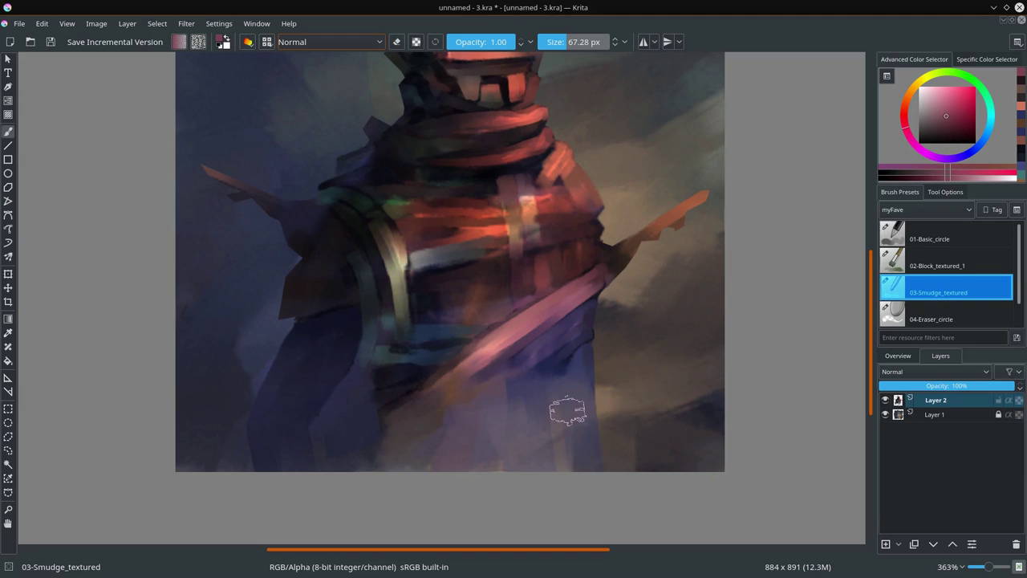
{"action": "key", "text": "bracketleft"}
{"action": "scroll", "coordinate": [629, 332], "scroll_direction": "up", "scroll_amount": 2}
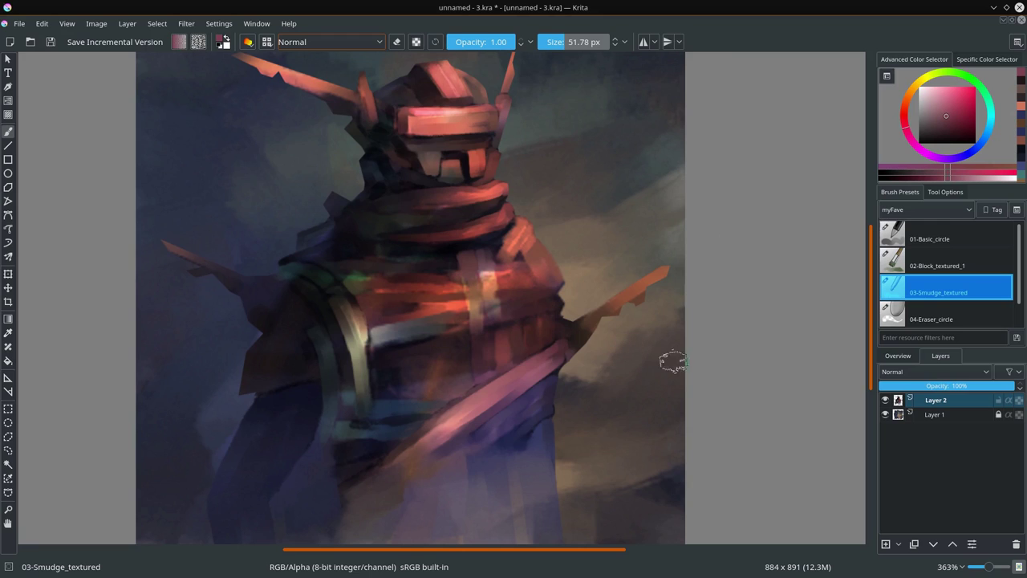
- Unlock Layer 1 and smudge its lower-left paint up toward the torso with a much larger brush
{"action": "left_click", "coordinate": [940, 415]}
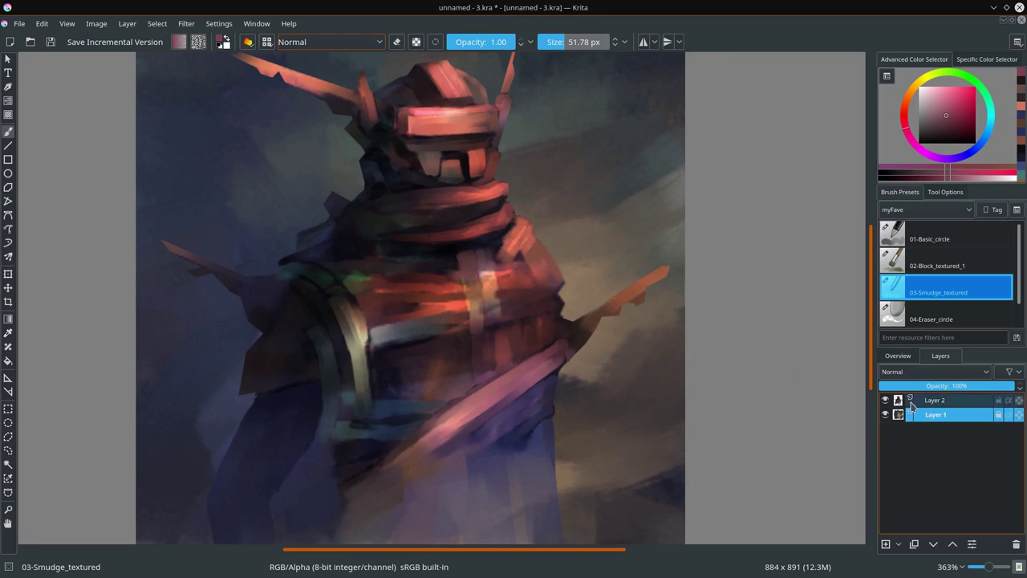
{"action": "left_click_drag", "start_coordinate": [195, 384], "coordinate": [265, 401]}
{"action": "left_click", "coordinate": [201, 382]}
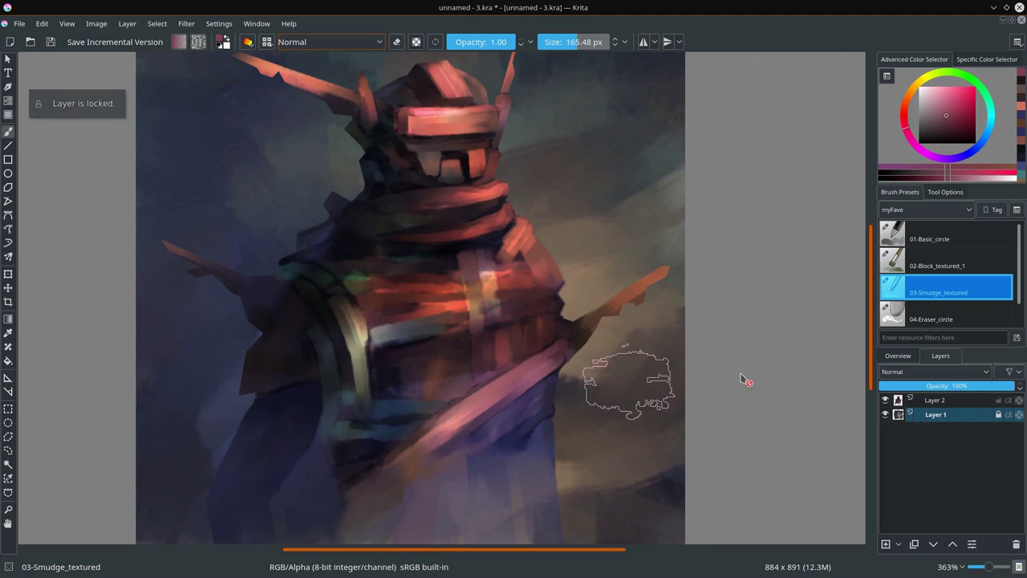
{"action": "left_click", "coordinate": [998, 414]}
{"action": "left_click_drag", "start_coordinate": [233, 430], "coordinate": [493, 345]}
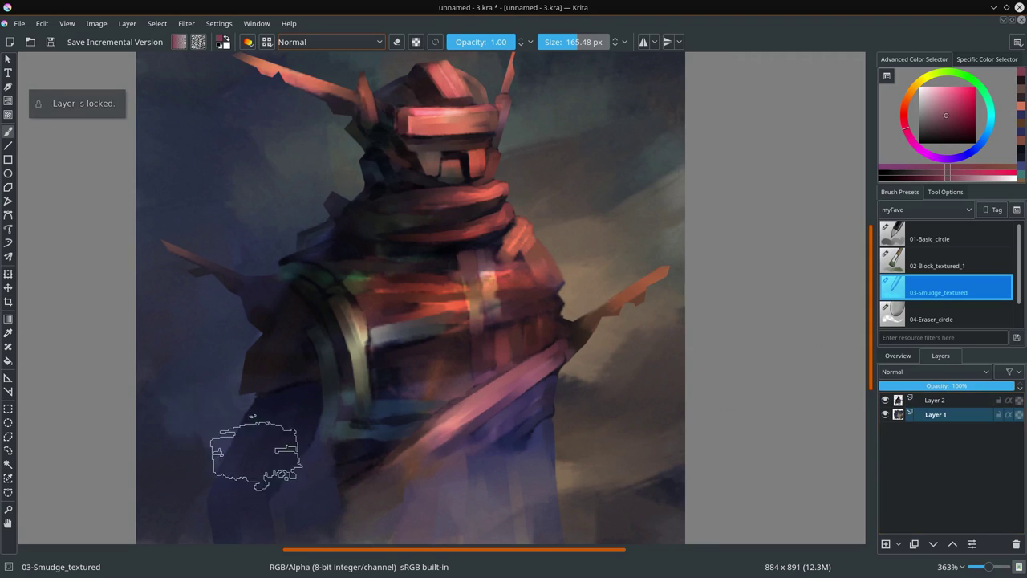
- Smear blue and teal paint across the lower torso, then undo that smear
{"action": "scroll", "coordinate": [492, 345], "scroll_direction": "down", "scroll_amount": 3}
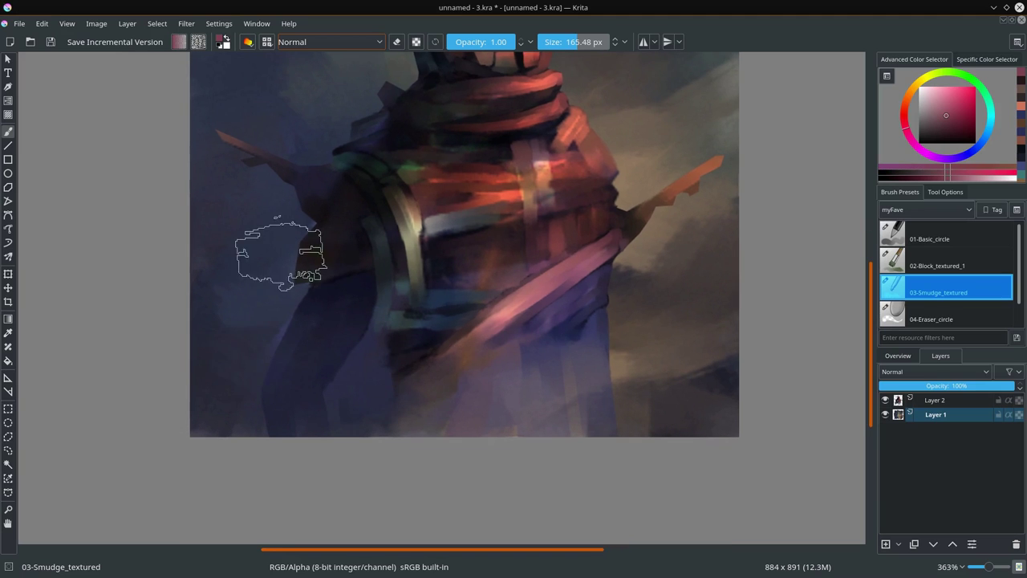
{"action": "mouse_move", "coordinate": [433, 293]}
{"action": "left_mouse_down"}
{"action": "mouse_move", "coordinate": [415, 383]}
{"action": "mouse_move", "coordinate": [471, 348]}
{"action": "mouse_move", "coordinate": [429, 358]}
{"action": "mouse_move", "coordinate": [466, 361]}
{"action": "mouse_move", "coordinate": [505, 321]}
{"action": "left_mouse_up"}
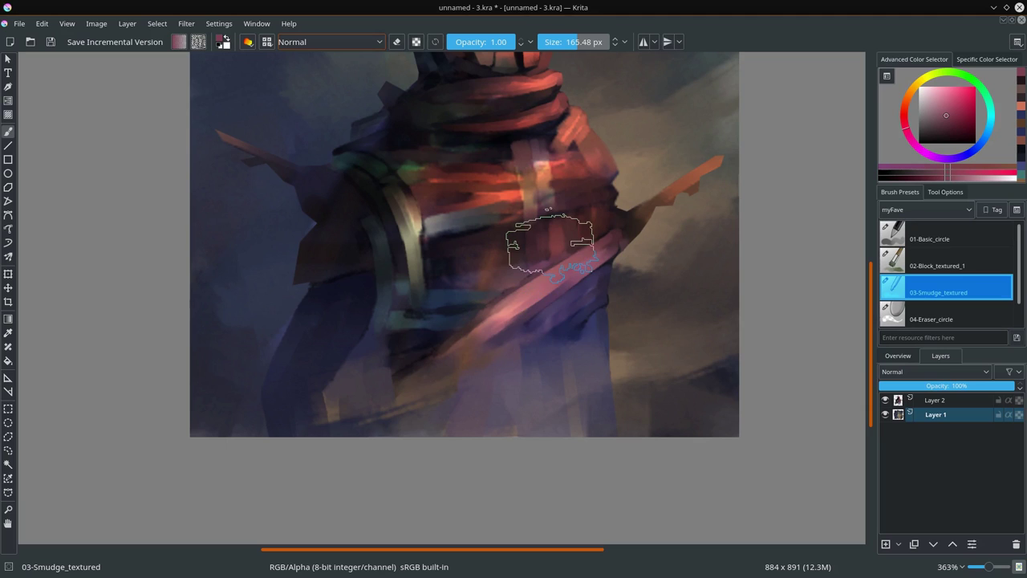
{"action": "key", "text": "ctrl+z"}
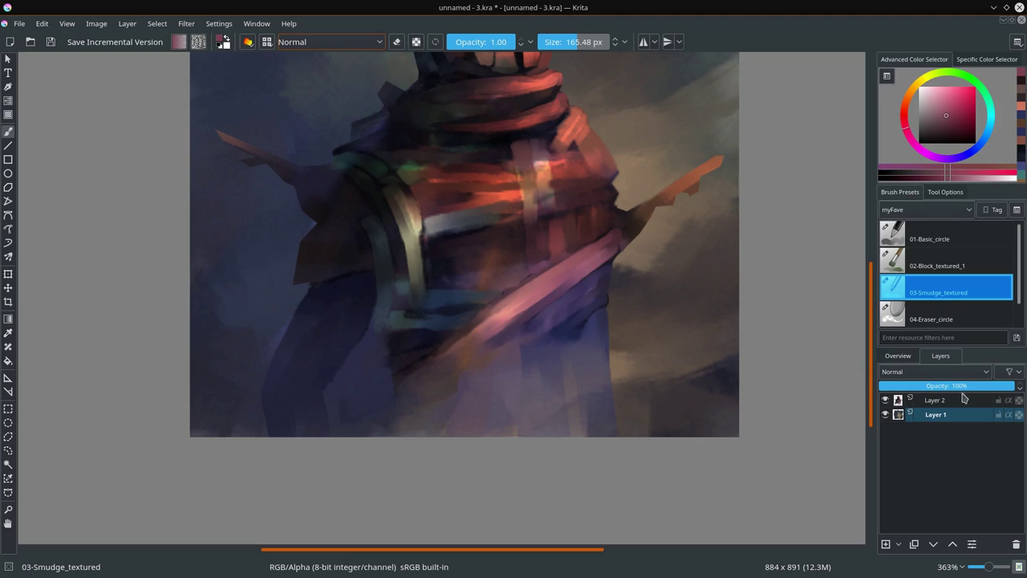
- On Layer 2, erase stray dark strokes over the legs with 04-Eraser_circle, then zoom out to 267%
{"action": "left_click", "coordinate": [968, 403]}
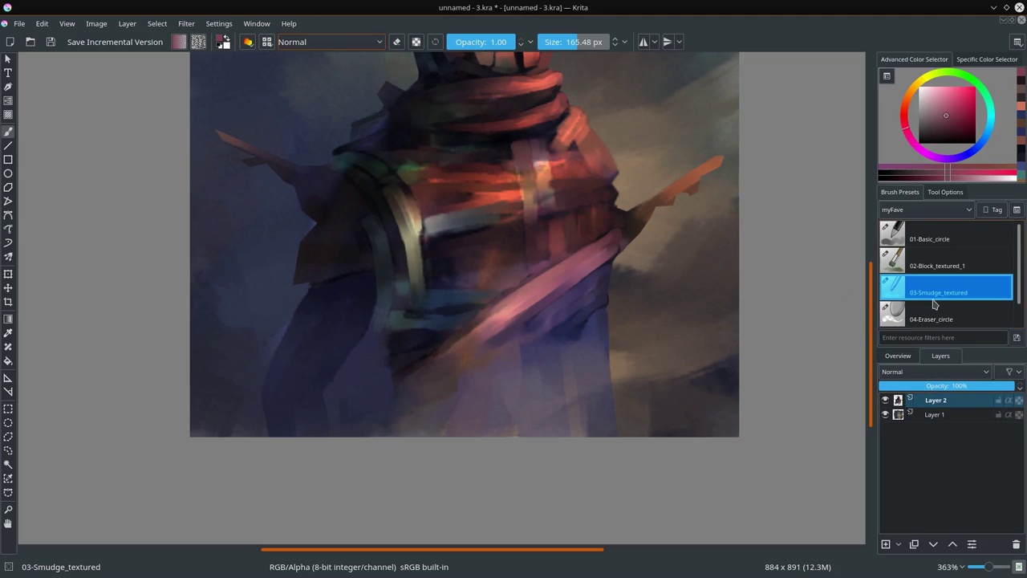
{"action": "left_click", "coordinate": [941, 317]}
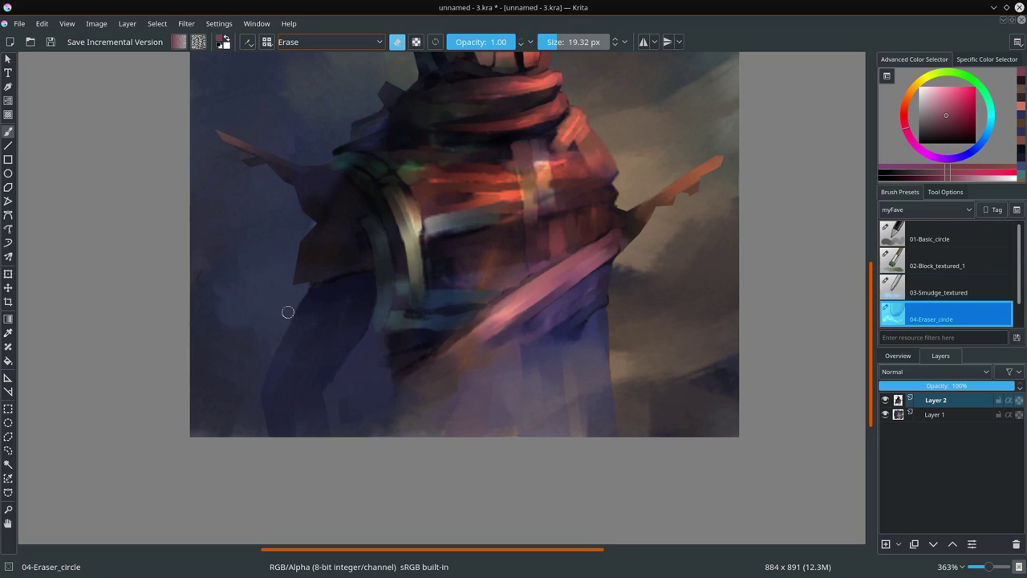
{"action": "mouse_move", "coordinate": [253, 389]}
{"action": "left_mouse_down"}
{"action": "mouse_move", "coordinate": [270, 434]}
{"action": "mouse_move", "coordinate": [351, 367]}
{"action": "mouse_move", "coordinate": [330, 394]}
{"action": "mouse_move", "coordinate": [360, 350]}
{"action": "left_mouse_up"}
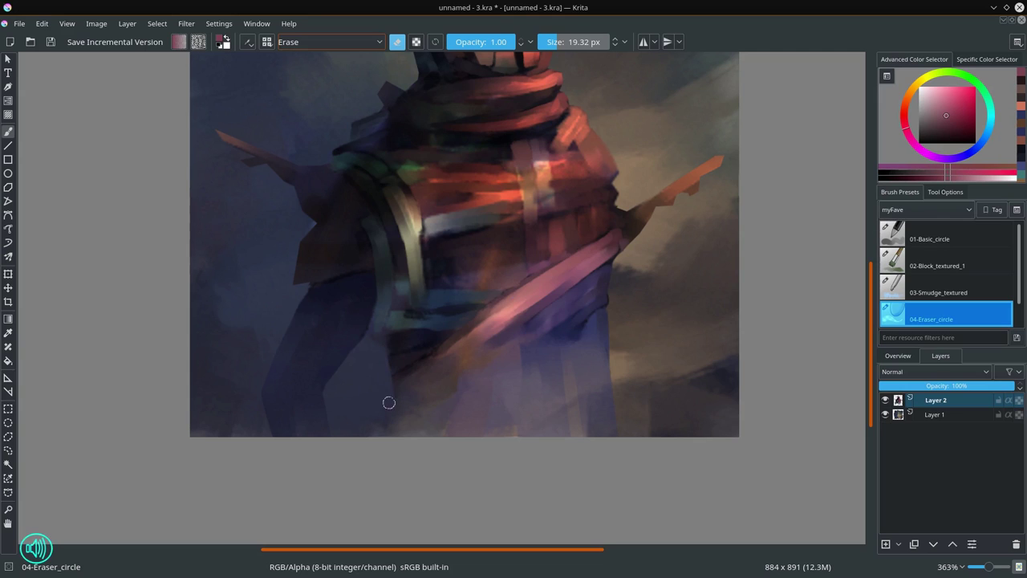
{"action": "scroll", "coordinate": [569, 299], "scroll_direction": "up", "scroll_amount": 3}
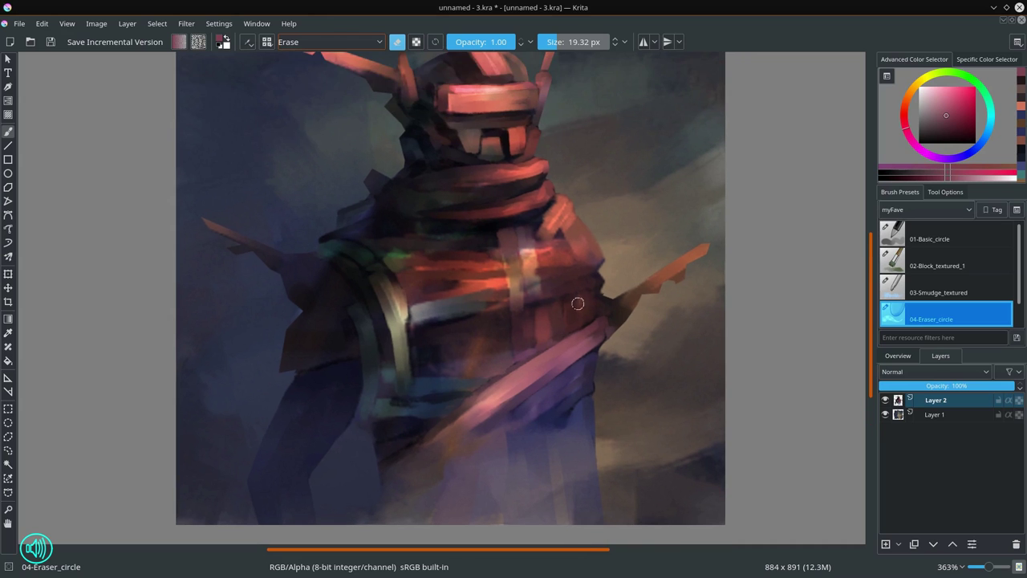
{"action": "scroll", "coordinate": [570, 297], "scroll_direction": "down", "scroll_amount": 1}
{"action": "scroll", "coordinate": [574, 281], "scroll_direction": "down", "scroll_amount": 1}
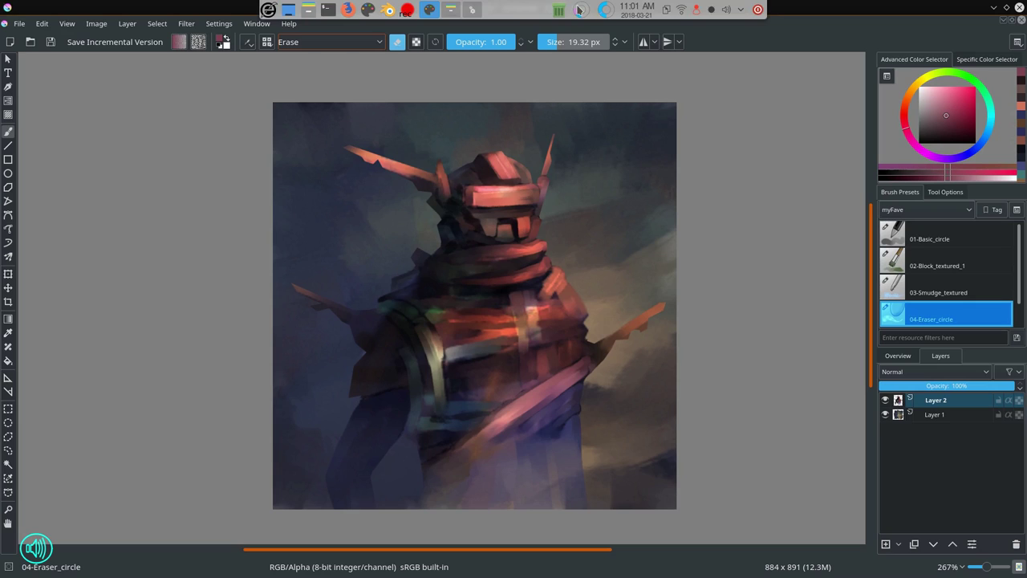
- Mirror the image horizontally to check it, flip it back, and save the file
{"action": "left_click", "coordinate": [102, 24]}
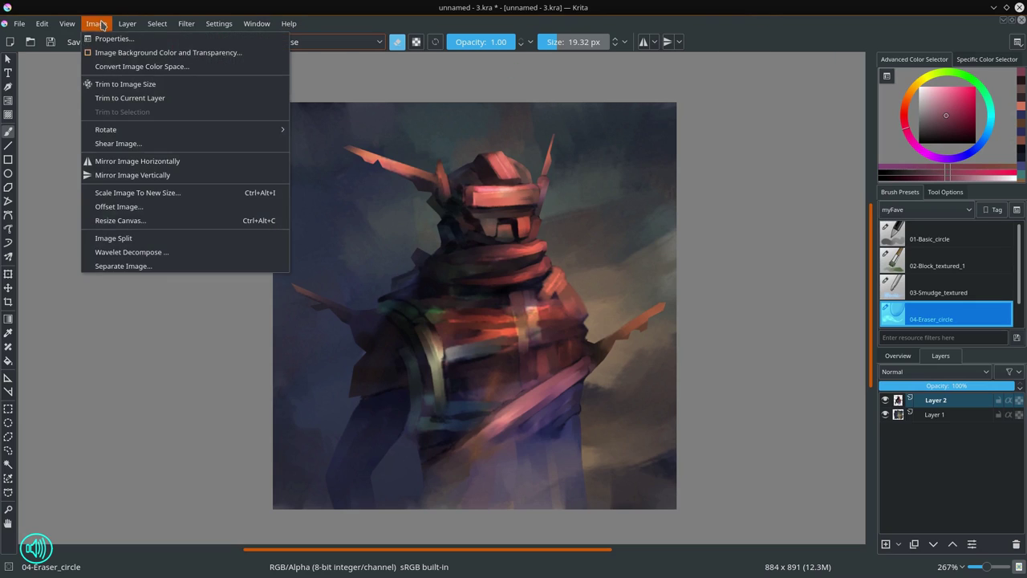
{"action": "left_click", "coordinate": [142, 160]}
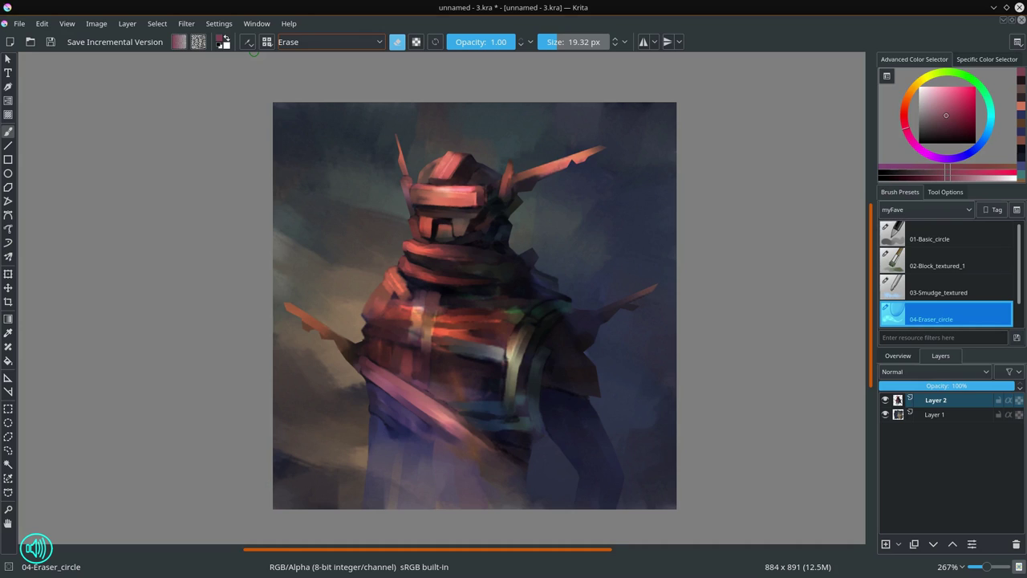
{"action": "left_click", "coordinate": [97, 24]}
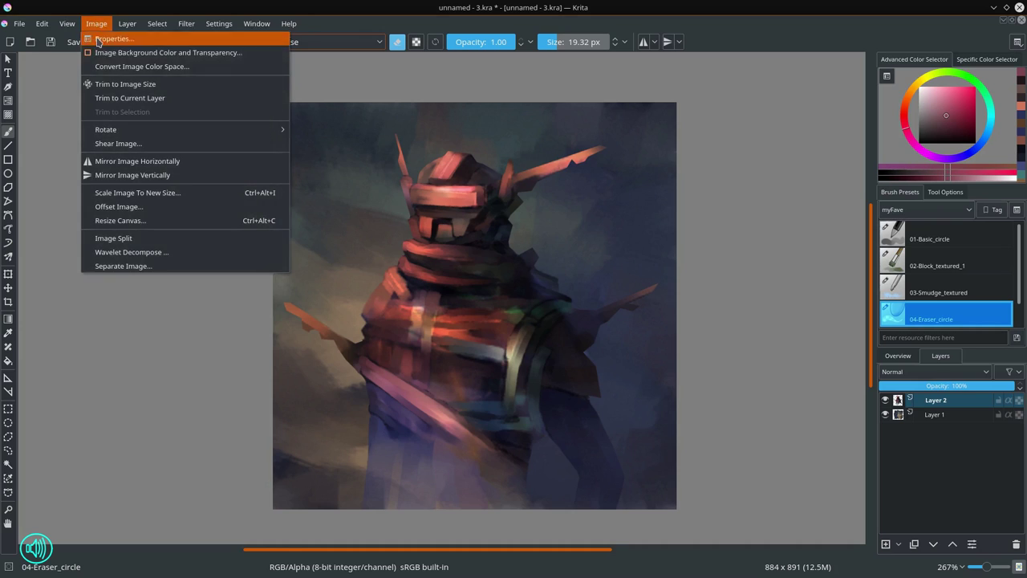
{"action": "left_click", "coordinate": [119, 161]}
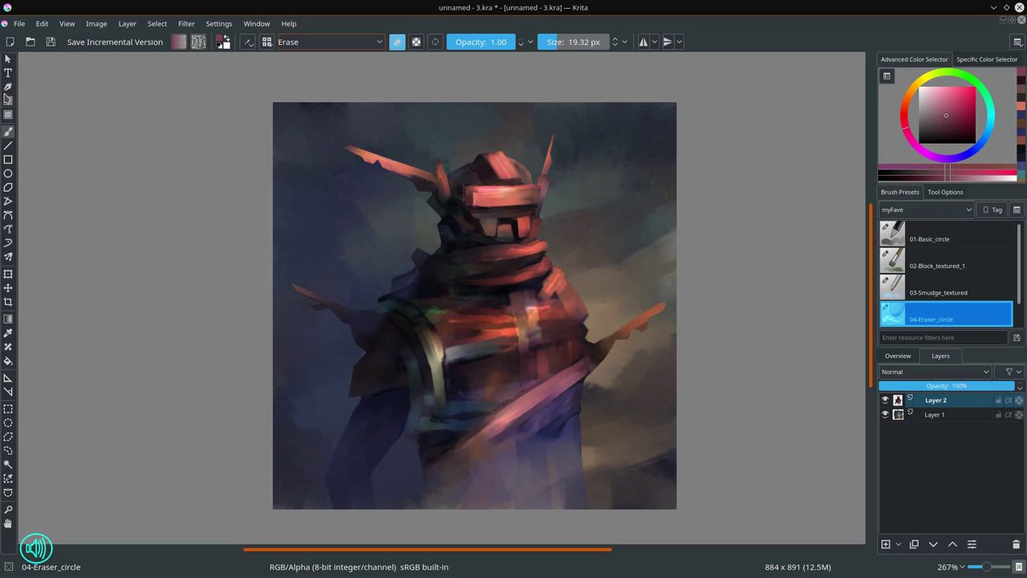
{"action": "left_click", "coordinate": [50, 42]}
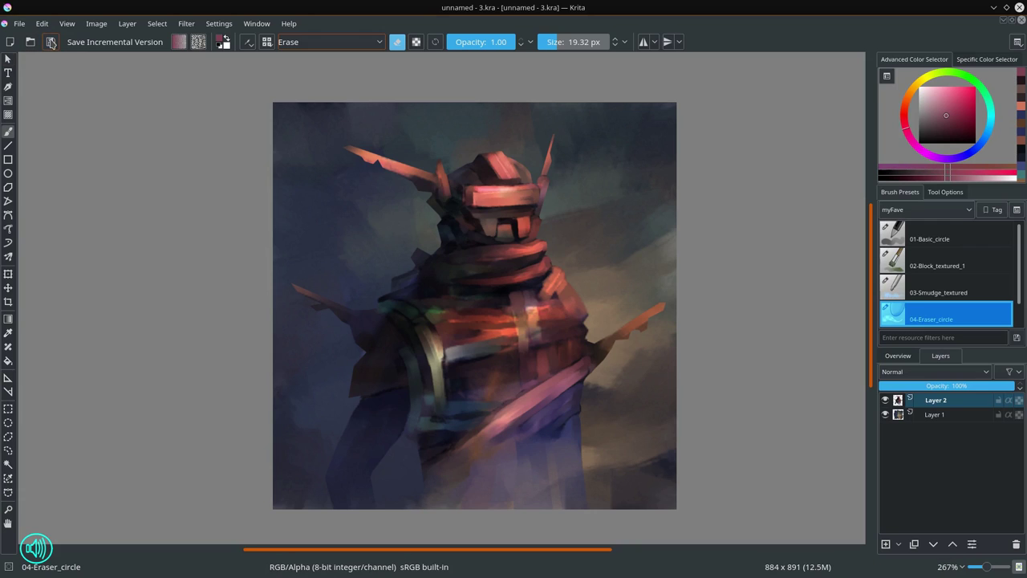